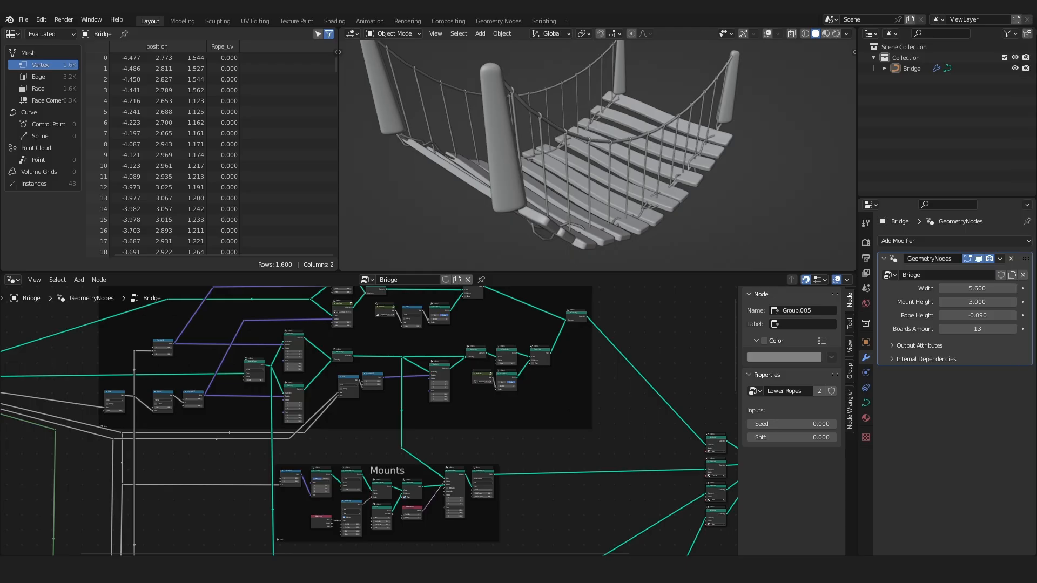
Set the bridge's Width to 8.580 in its geometry nodes modifier.
scroll(601, 229, "up", 5)
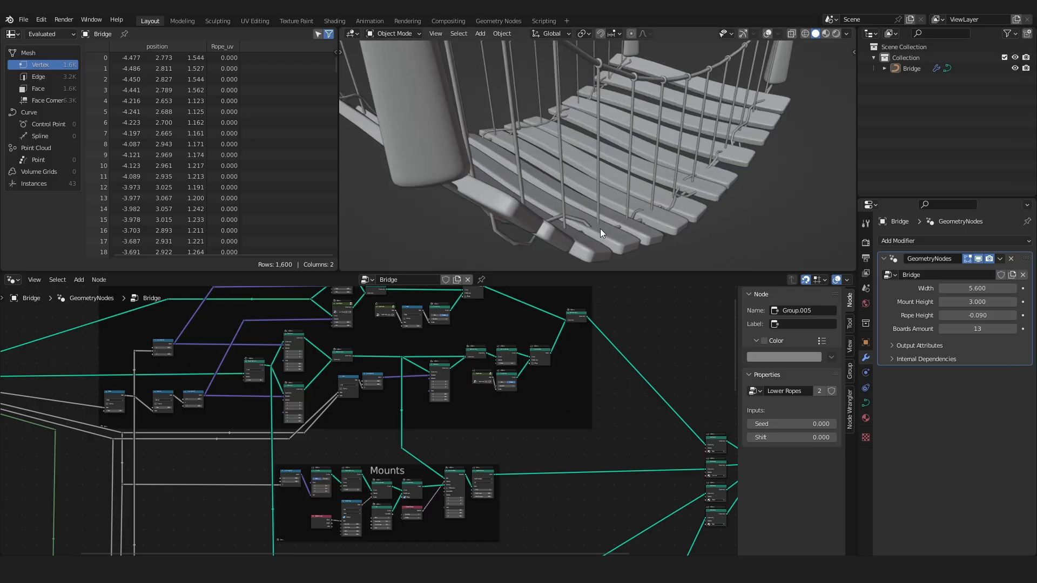
left_click(698, 187)
left_click(805, 122)
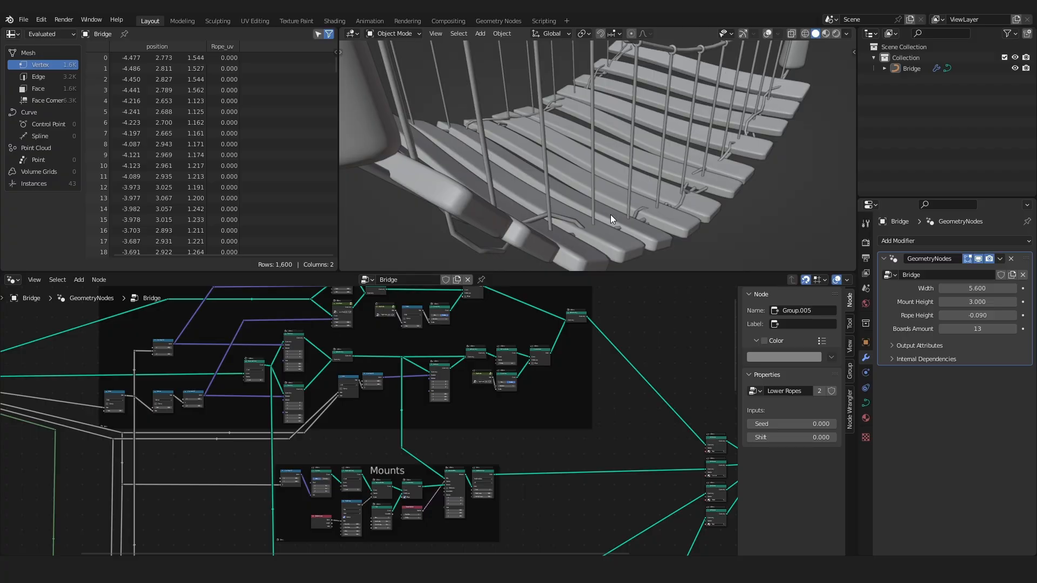
scroll(610, 214, "down", 8)
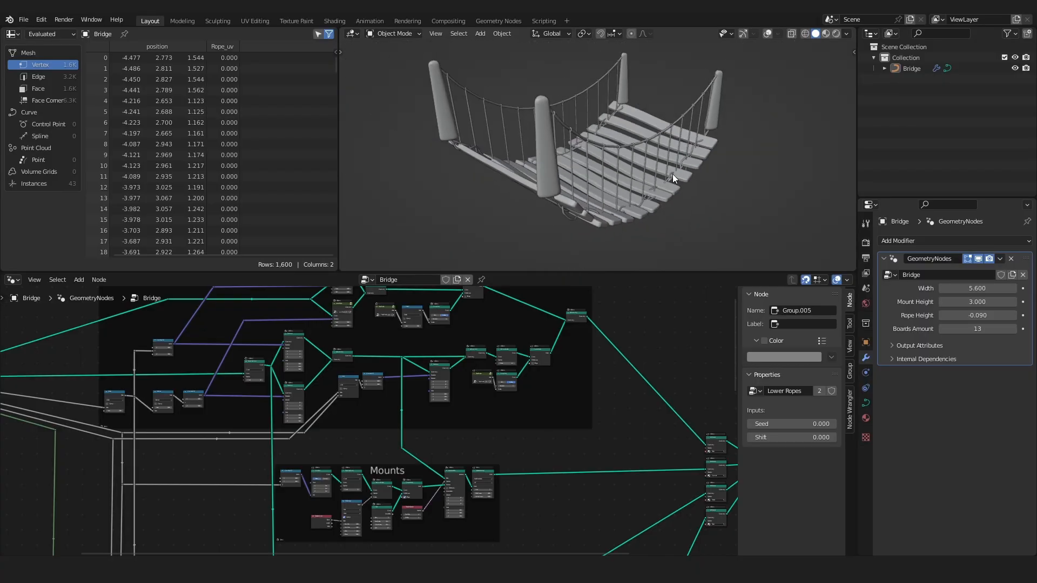
middle_click_drag(645, 195, 607, 194)
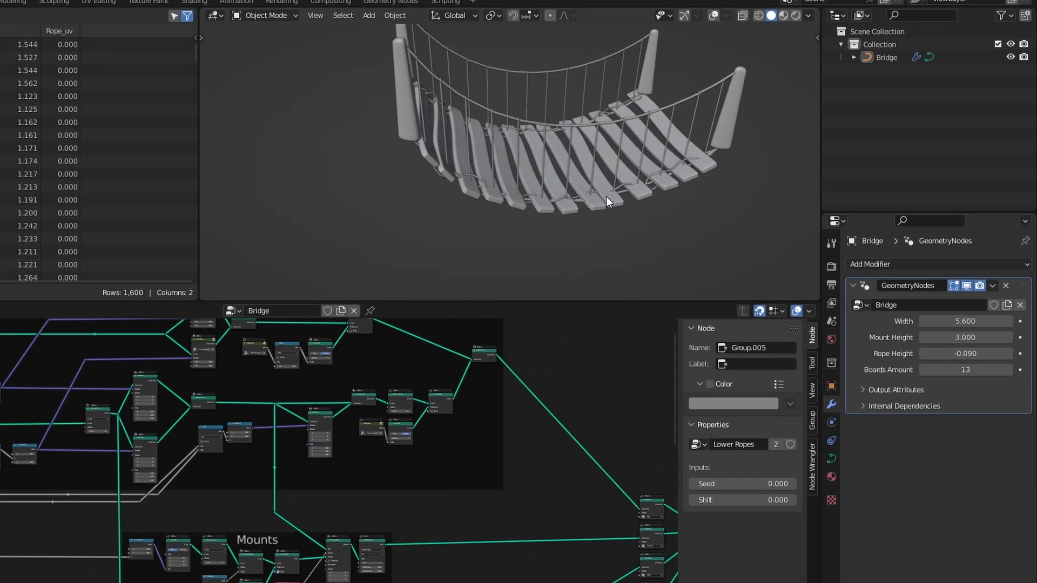
mouse_move(965, 321)
left_mouse_down()
mouse_move(942, 321)
mouse_move(1015, 320)
mouse_move(920, 321)
mouse_move(975, 321)
left_mouse_up()
Select the bridge object and turn on the viewport overlays.
scroll(604, 158, "down", 2)
middle_click_drag(605, 158, 517, 182)
left_click(517, 182)
left_click(710, 16)
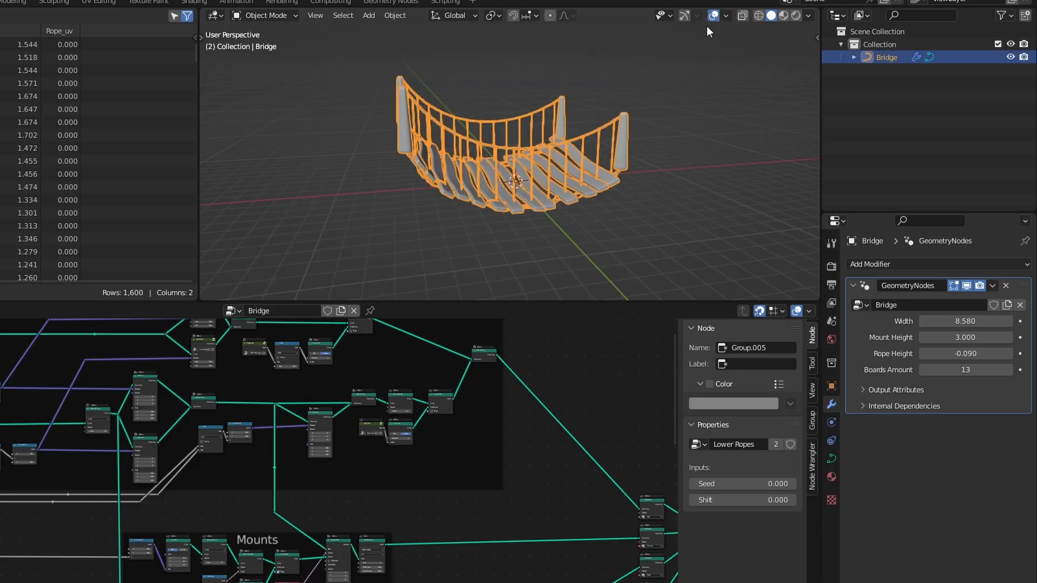
In Edit Mode, move the far end control point of the bridge's curve outward to lengthen the bridge.
key("Tab")
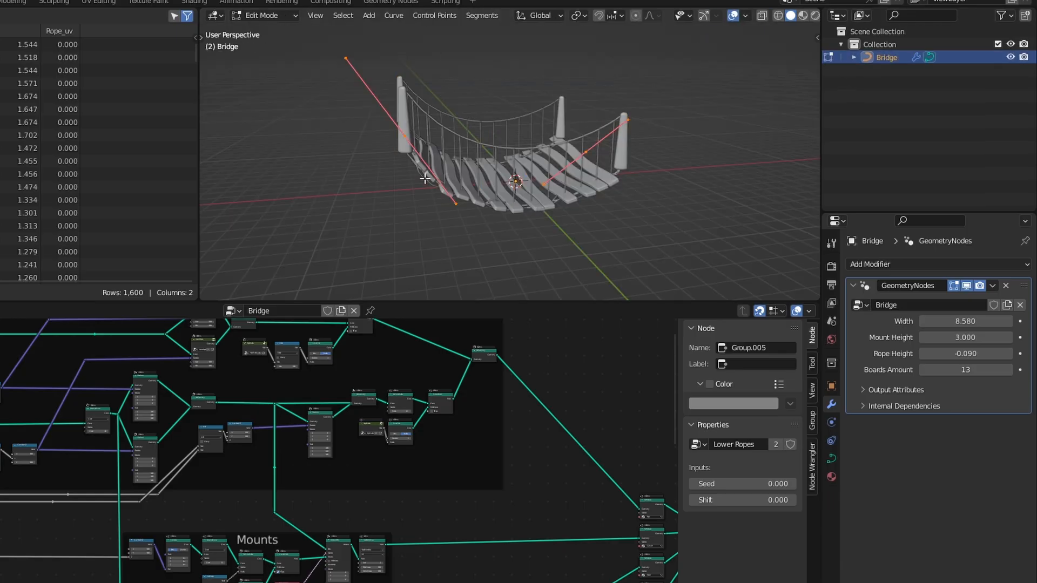
left_click_drag(361, 103, 442, 196)
key("g")
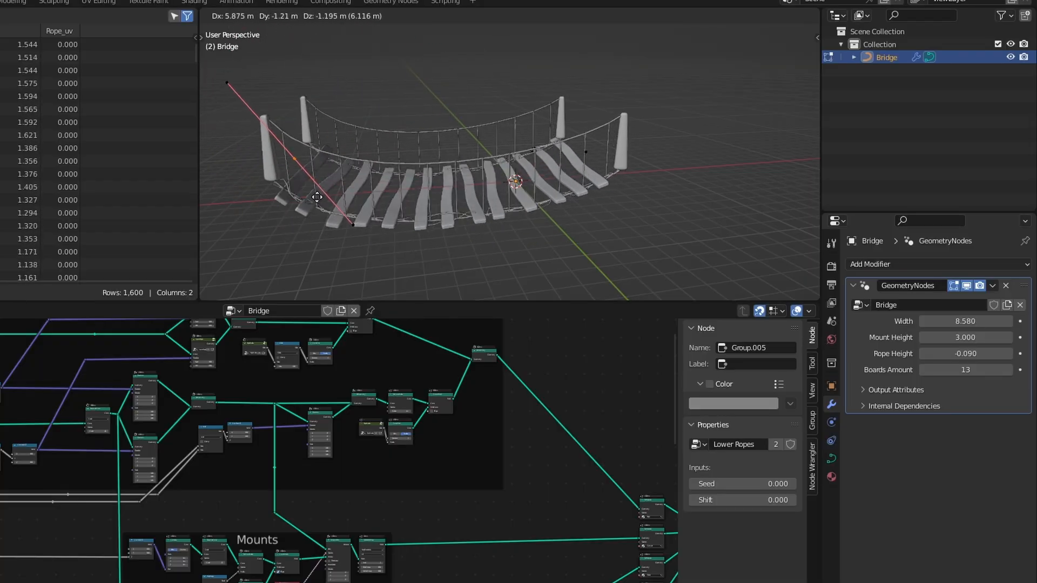
left_click(256, 146)
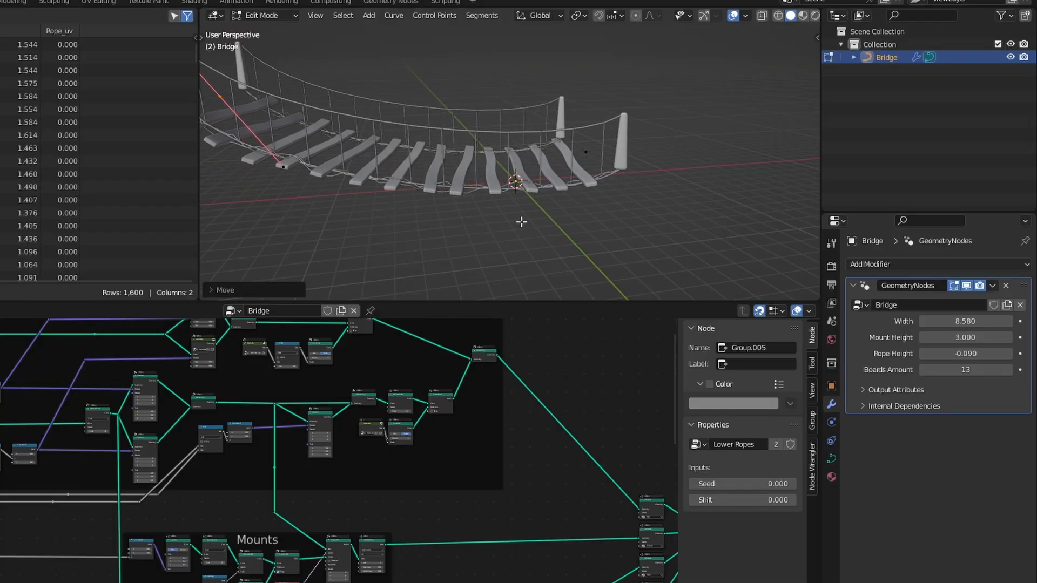
scroll(464, 181, "up", 4)
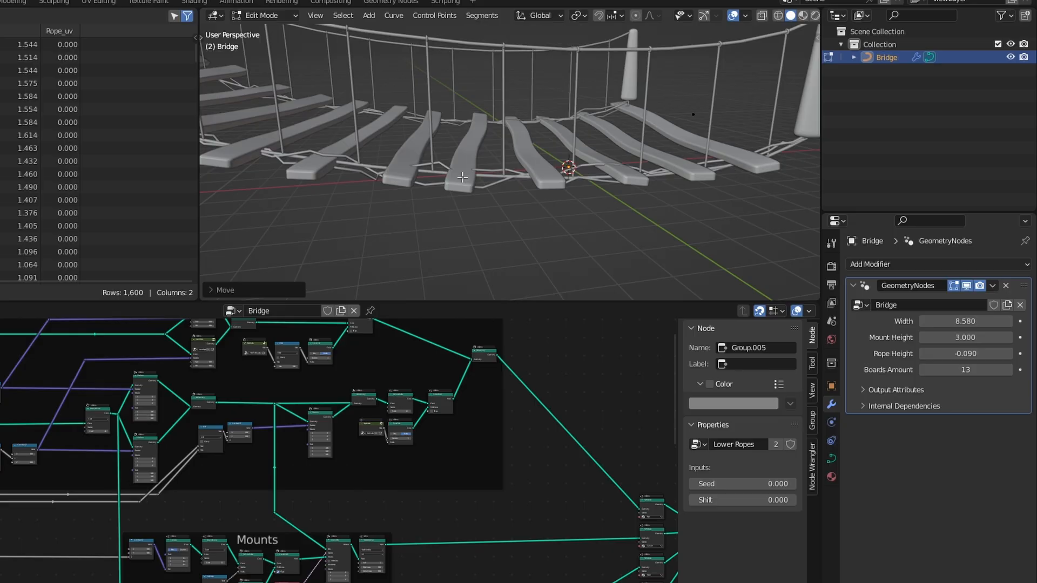
scroll(463, 177, "up", 4)
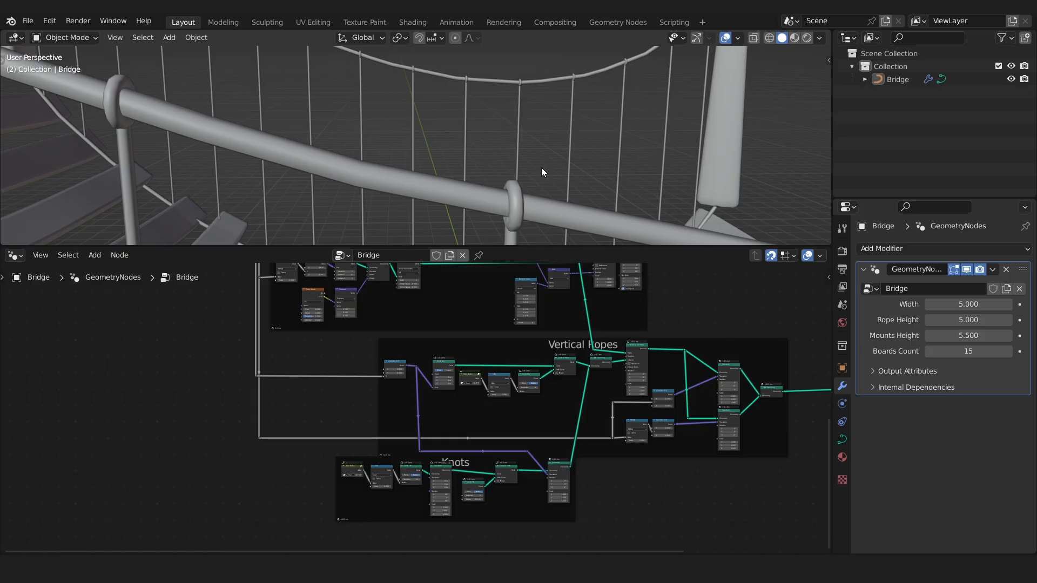
In front view, annotate a rough line along the bridge's boards and a smooth guide curve beneath it.
scroll(541, 167, "down", 9)
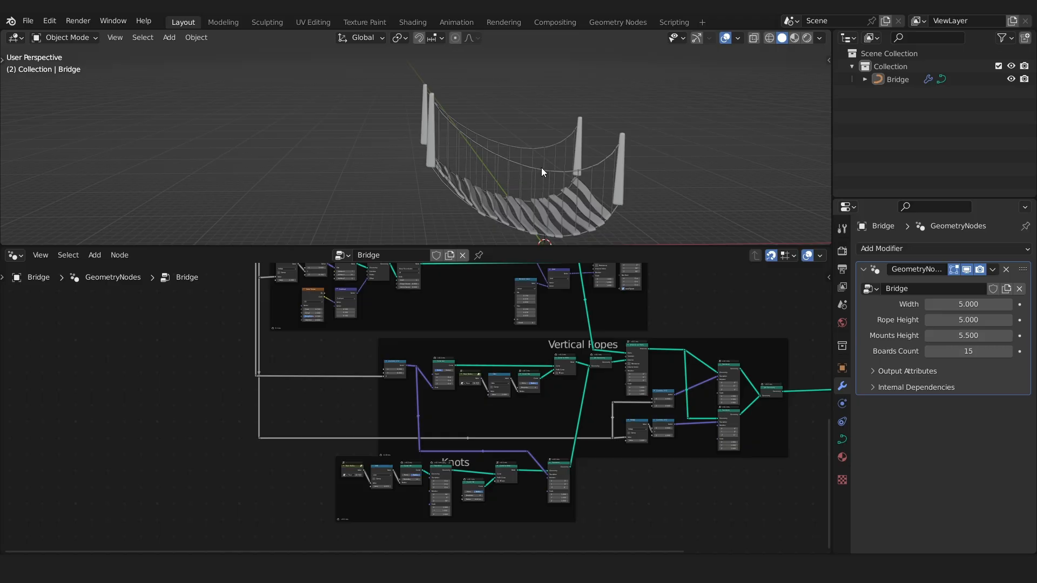
key("KP_1")
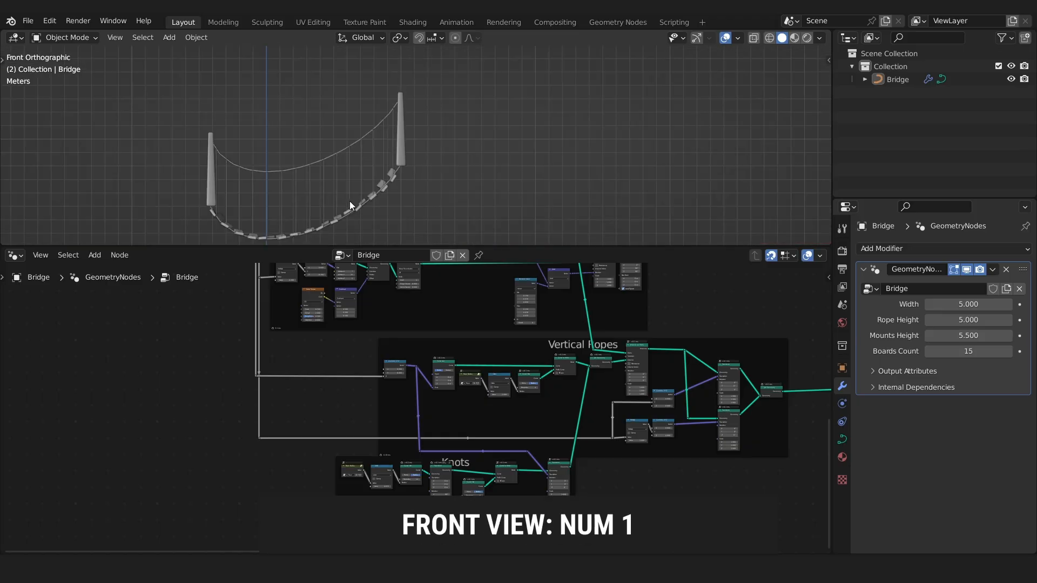
scroll(380, 187, "up", 3)
middle_click_drag(381, 187, 539, 162, "shift")
scroll(539, 162, "down", 3)
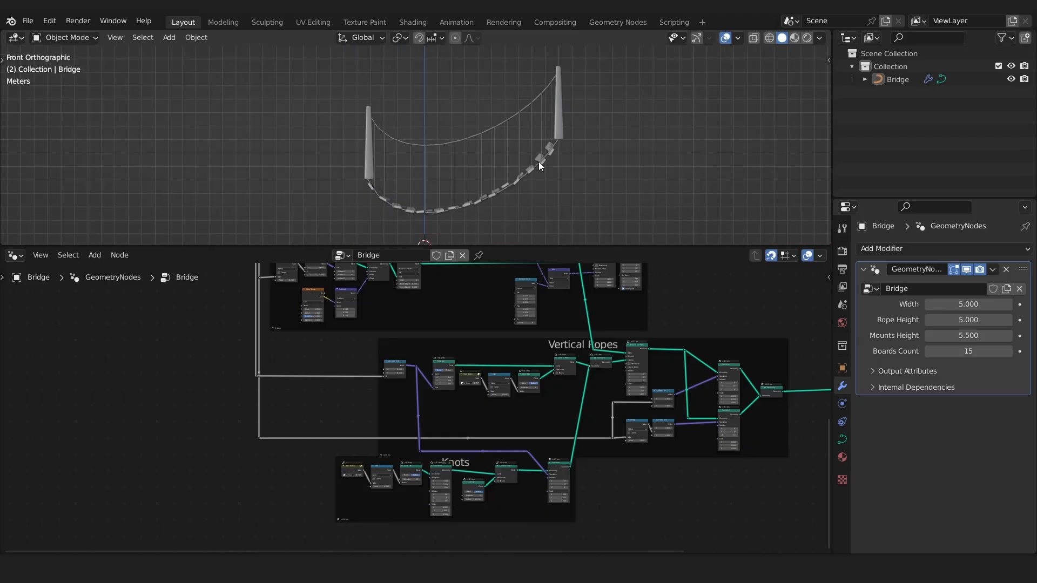
scroll(538, 161, "up", 1)
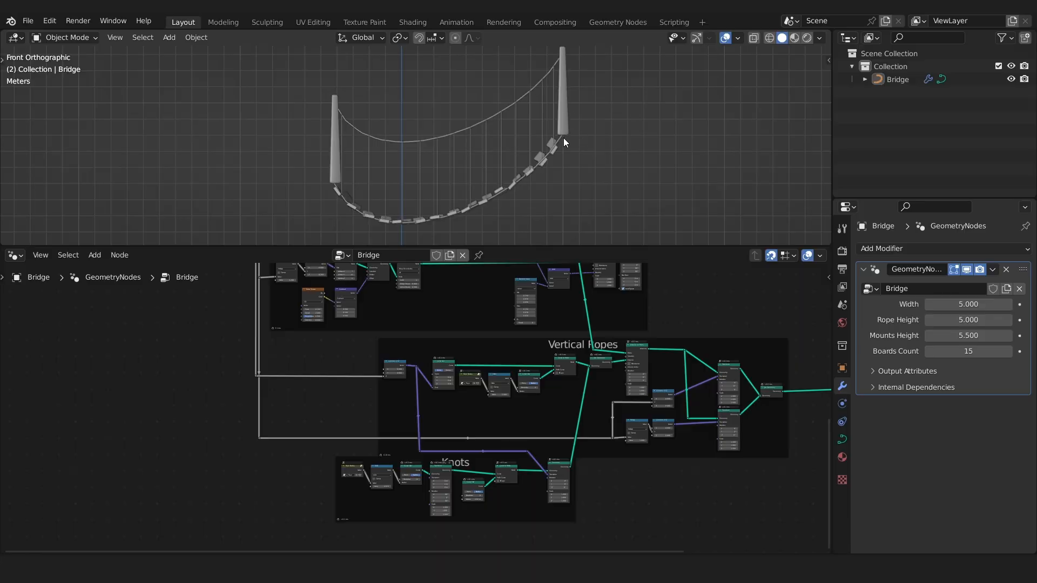
mouse_move(562, 136)
left_mouse_down()
mouse_move(535, 169)
mouse_move(424, 217)
mouse_move(333, 203)
mouse_move(311, 178)
left_mouse_up()
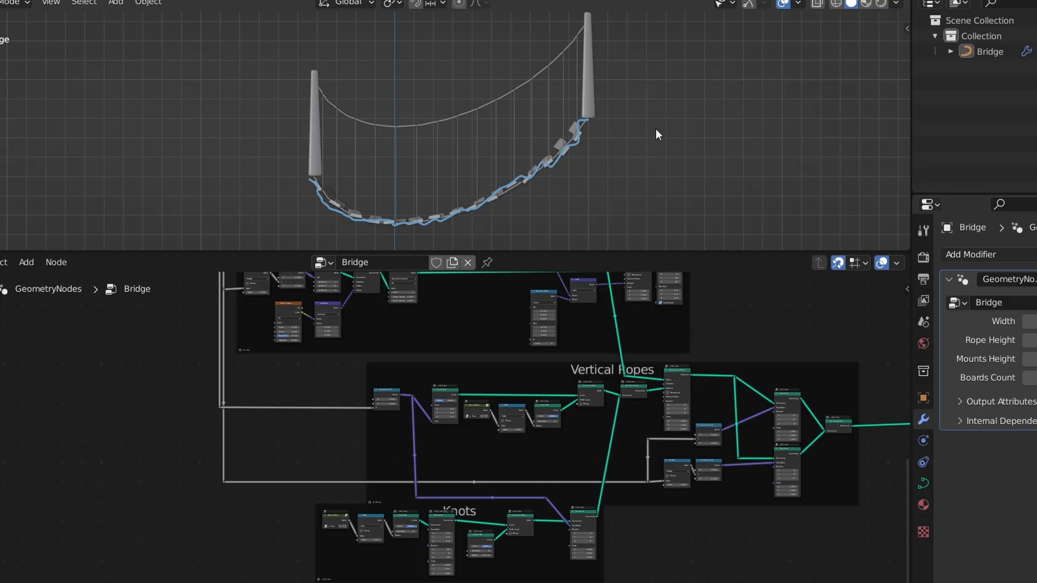
mouse_move(603, 128)
left_mouse_down()
mouse_move(585, 164)
mouse_move(518, 226)
mouse_move(431, 242)
mouse_move(327, 217)
mouse_move(285, 188)
left_mouse_up()
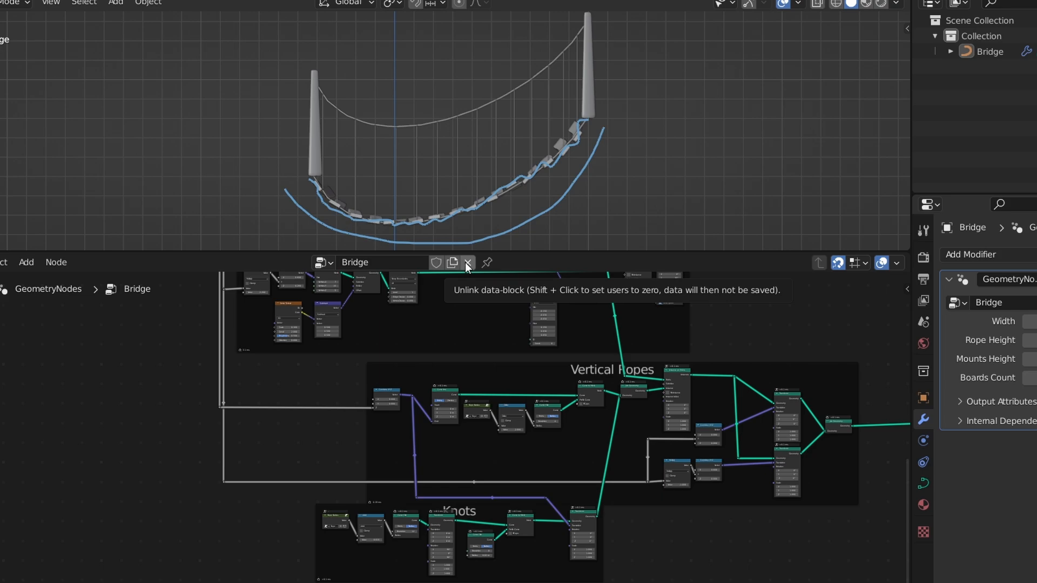
mouse_move(603, 142)
left_mouse_down()
mouse_move(550, 215)
mouse_move(482, 242)
mouse_move(417, 247)
mouse_move(279, 195)
left_mouse_up()
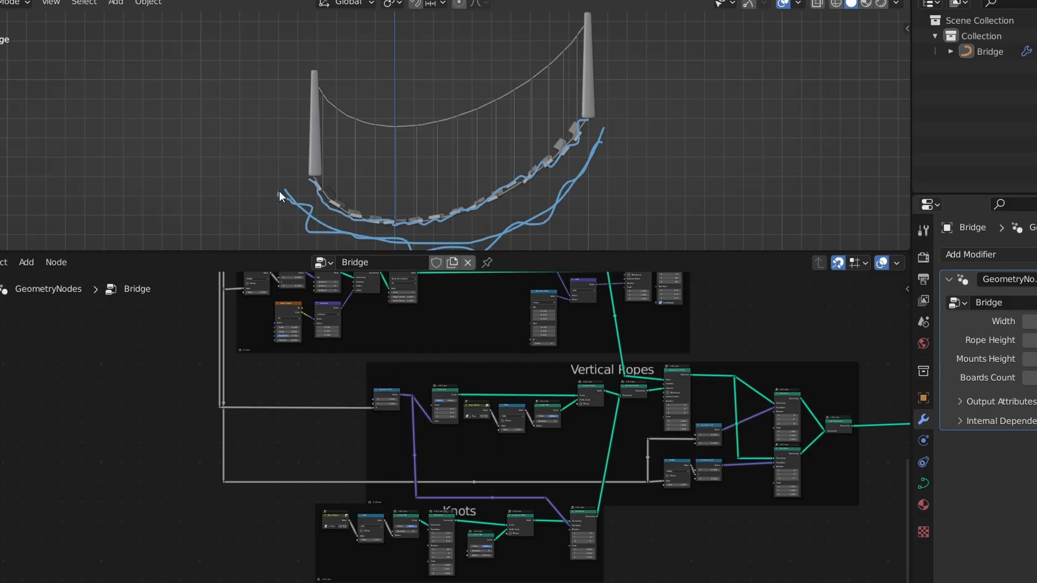
key("ctrl+z")
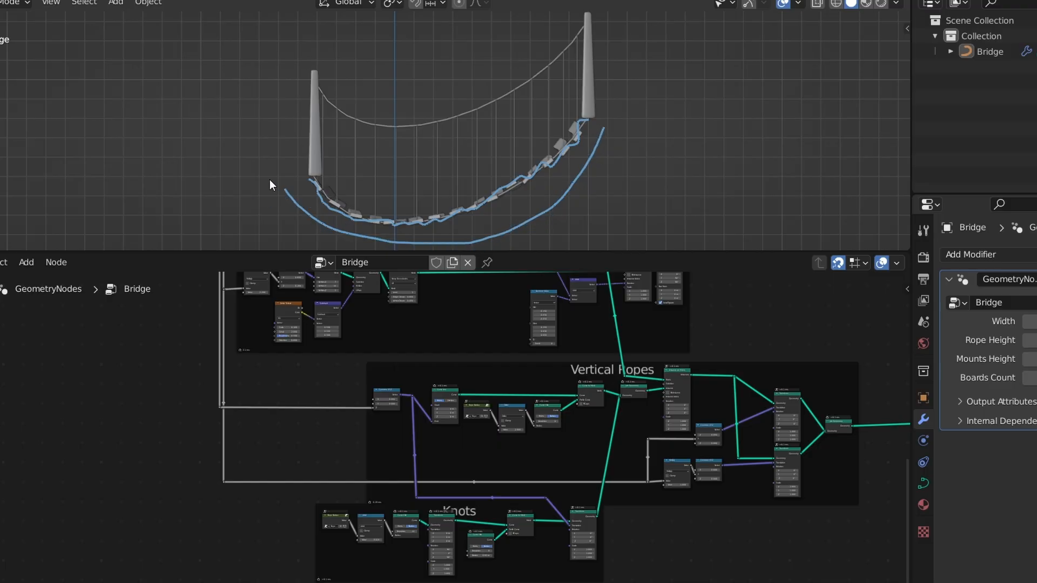
Annotate an arrow on the link leaving the Group Input node's Geometry output.
scroll(323, 416, "down", 2)
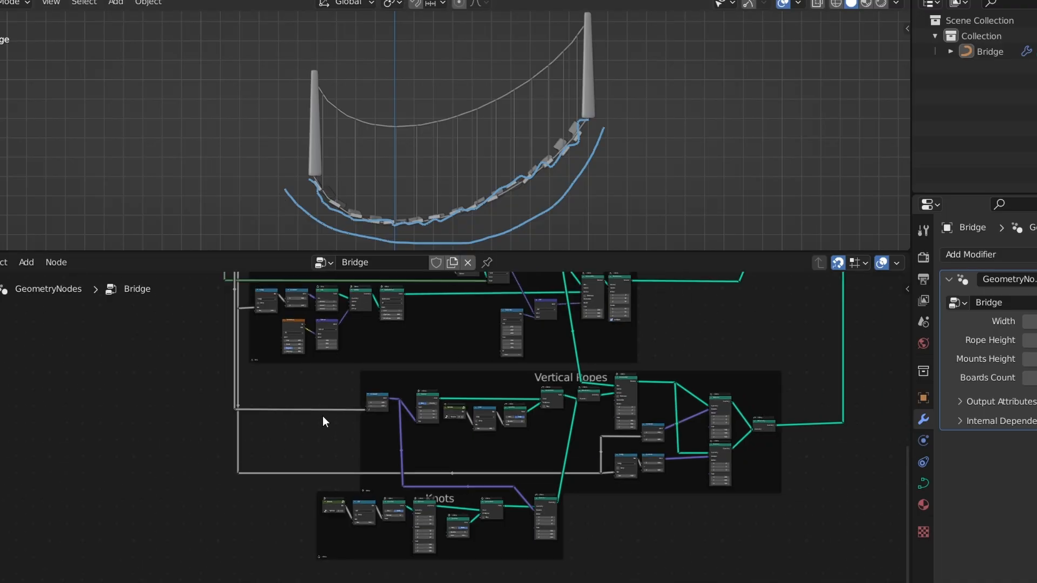
middle_click_drag(322, 378, 357, 580)
middle_click_drag(263, 309, 291, 479)
scroll(269, 468, "up", 5)
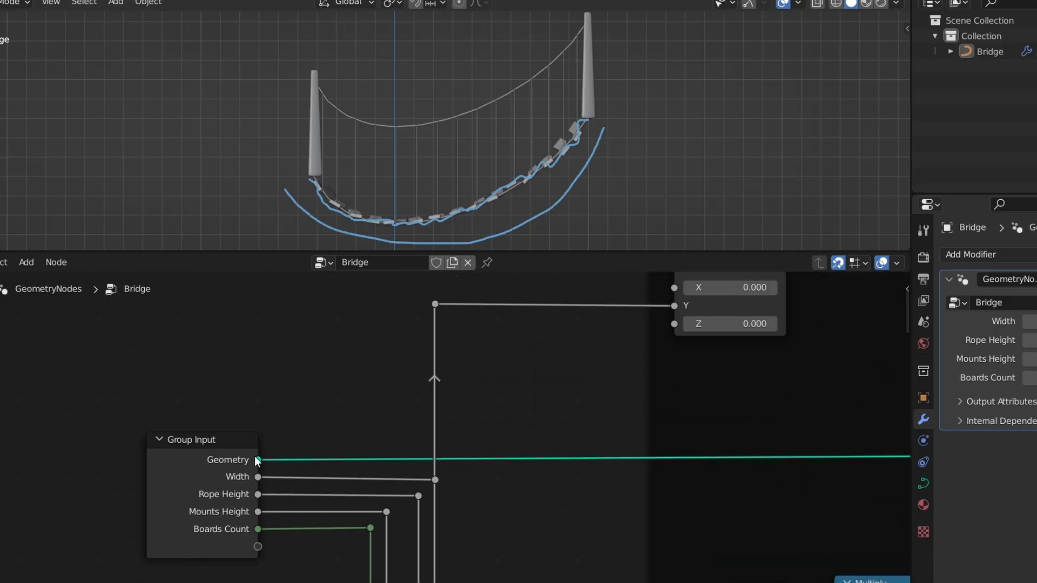
mouse_move(306, 442)
left_mouse_down()
mouse_move(339, 458)
mouse_move(297, 475)
left_mouse_up()
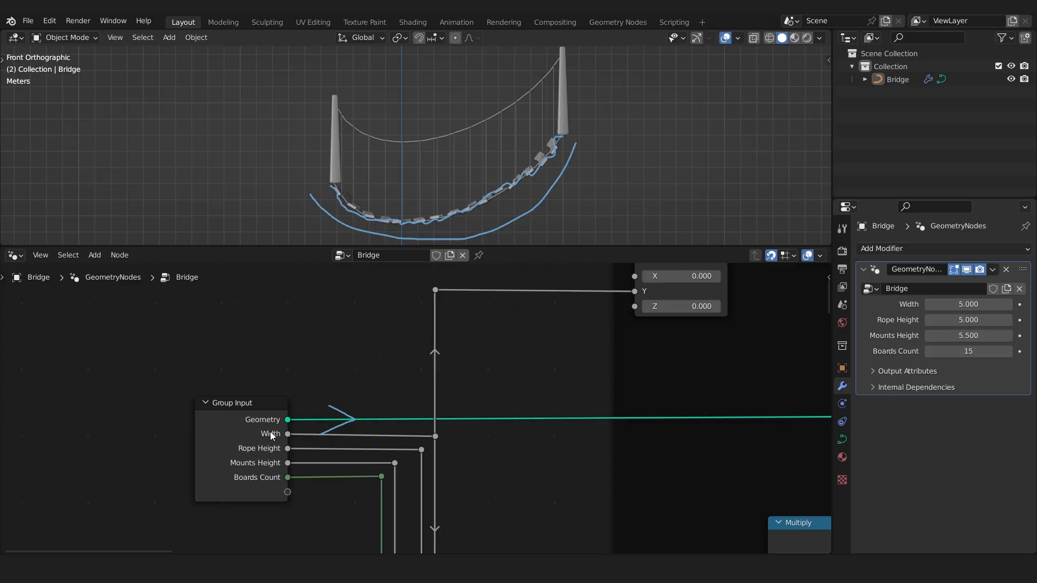
Rename the node group's Geometry input to Curve.
mouse_move(271, 430)
key("n")
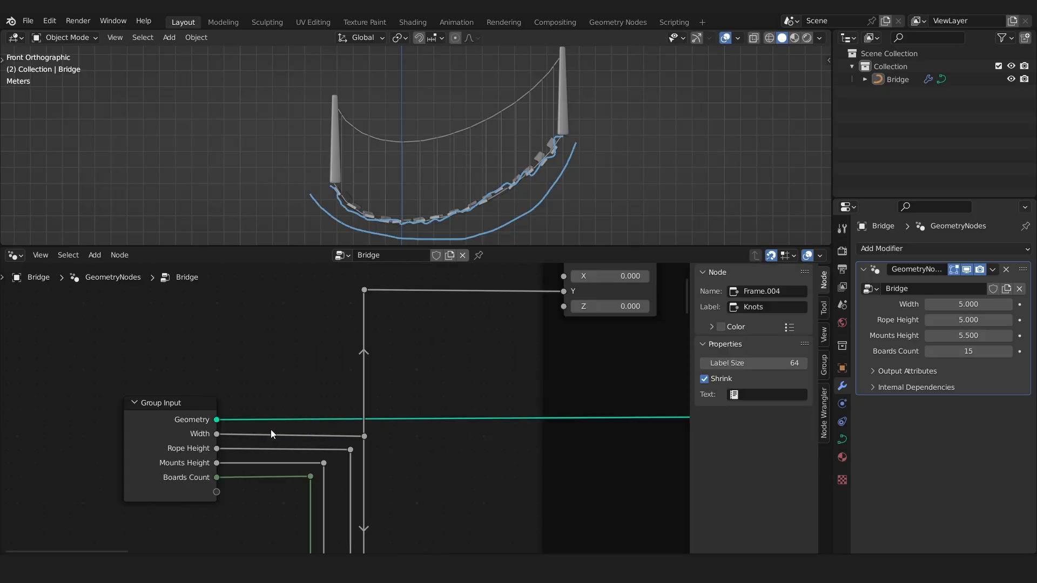
left_click(170, 403)
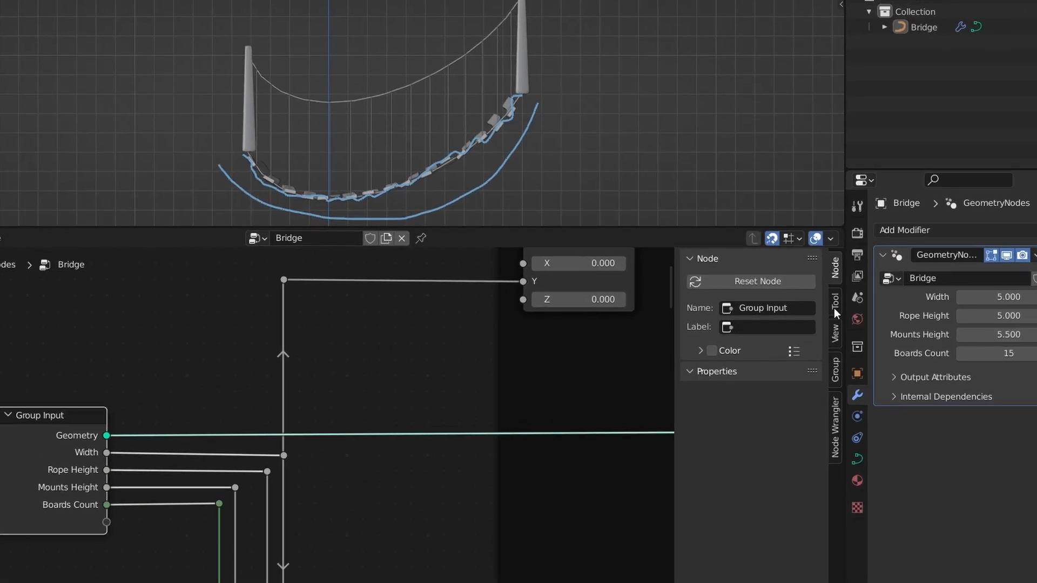
left_click(834, 308)
left_click(836, 372)
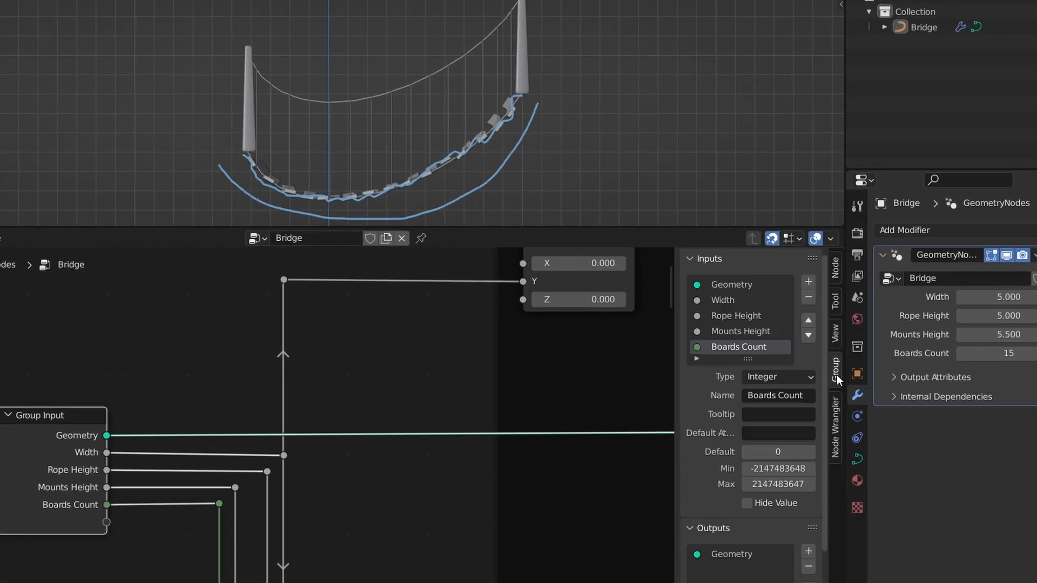
left_click(732, 285)
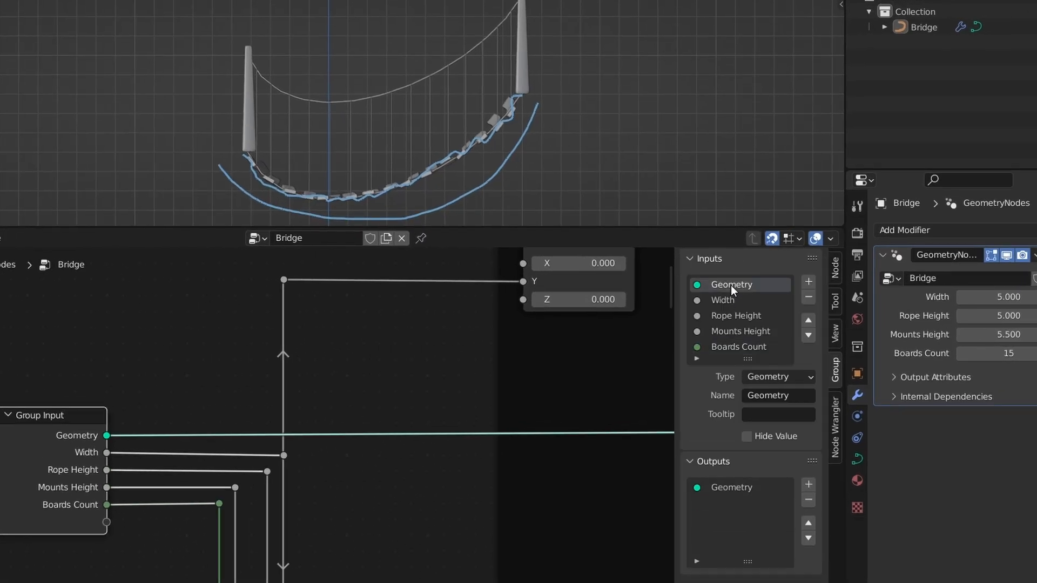
left_click(791, 396)
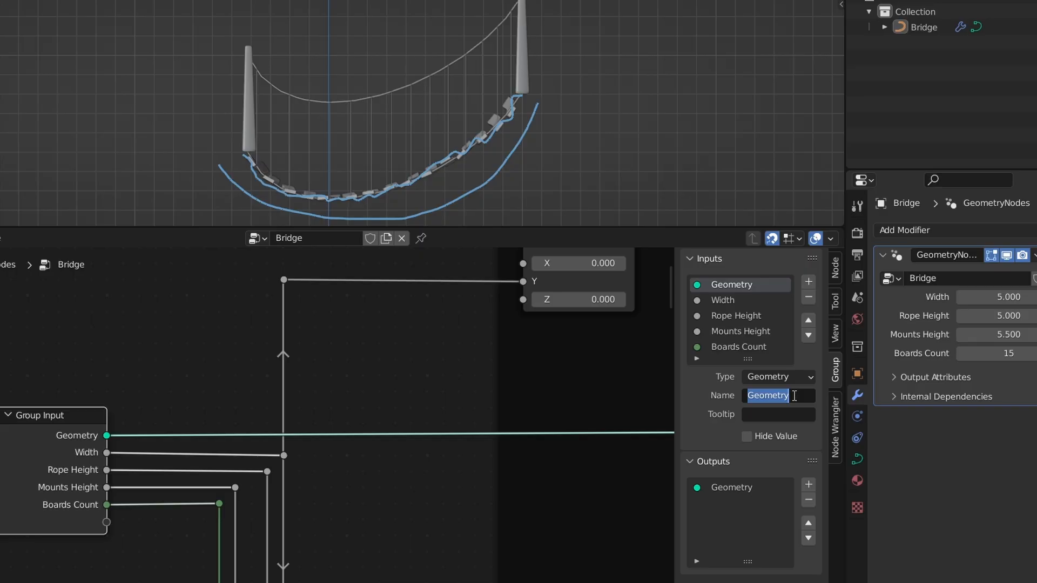
type("Curve")
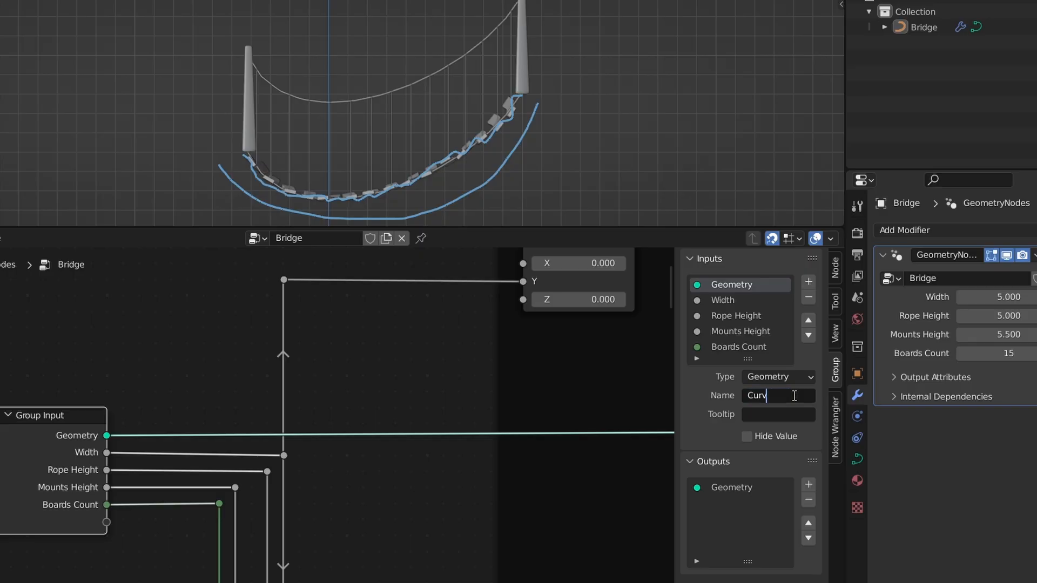
key("Return")
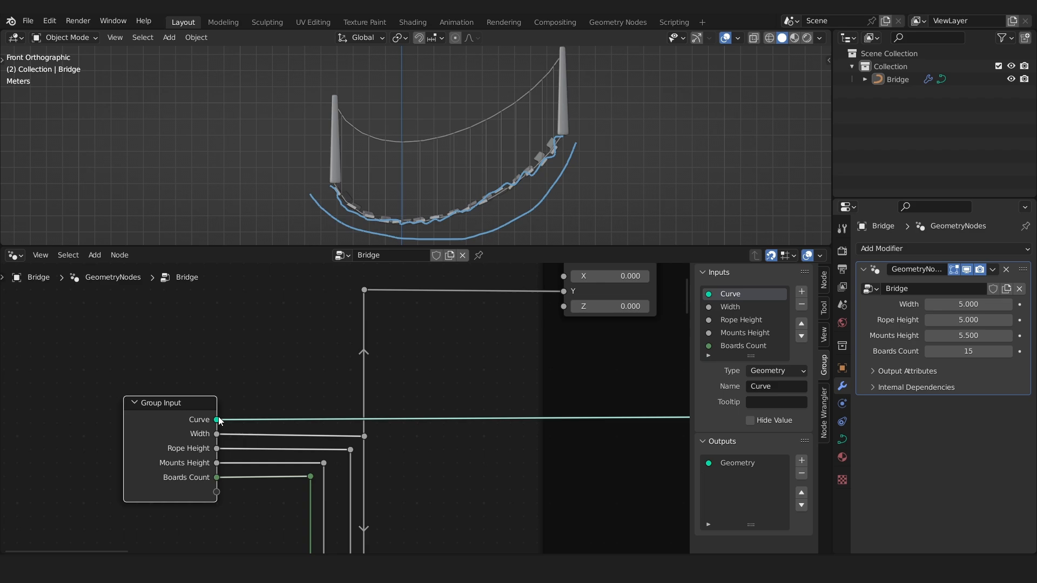
mouse_move(109, 436)
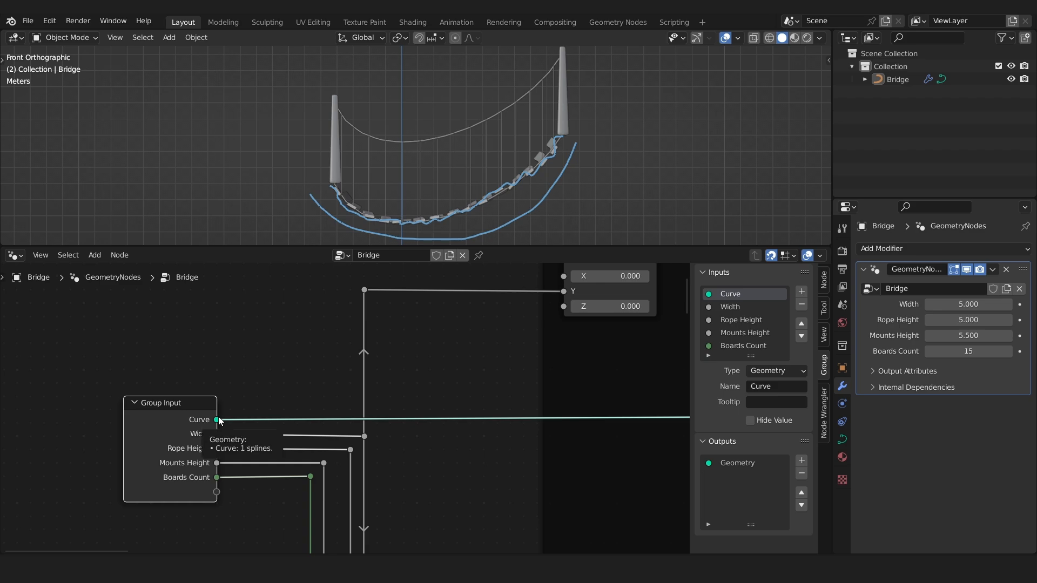
key("n")
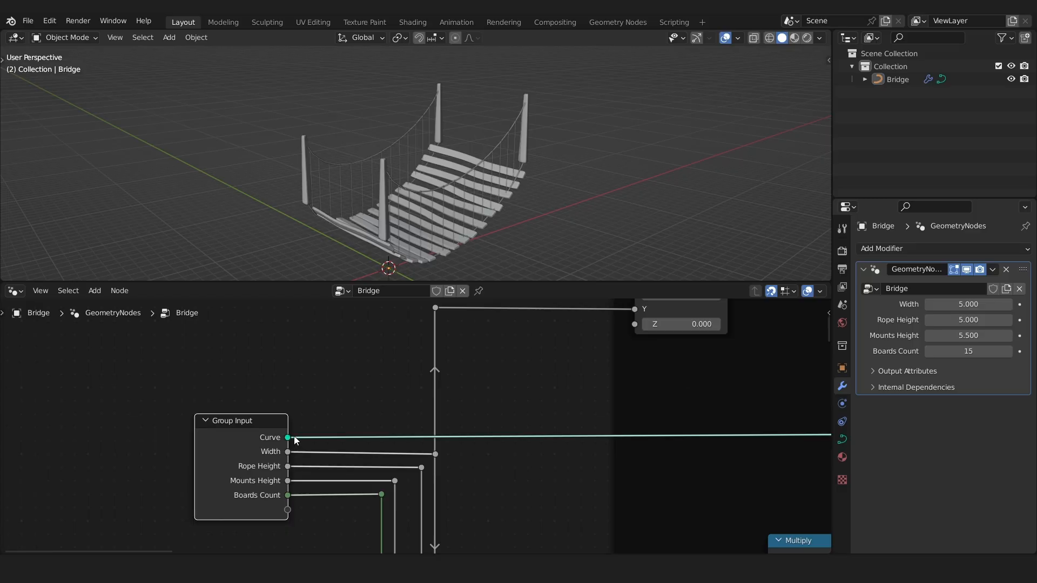
Cut the link between the final Join Geometry node and the Group Output node.
scroll(291, 439, "down", 2)
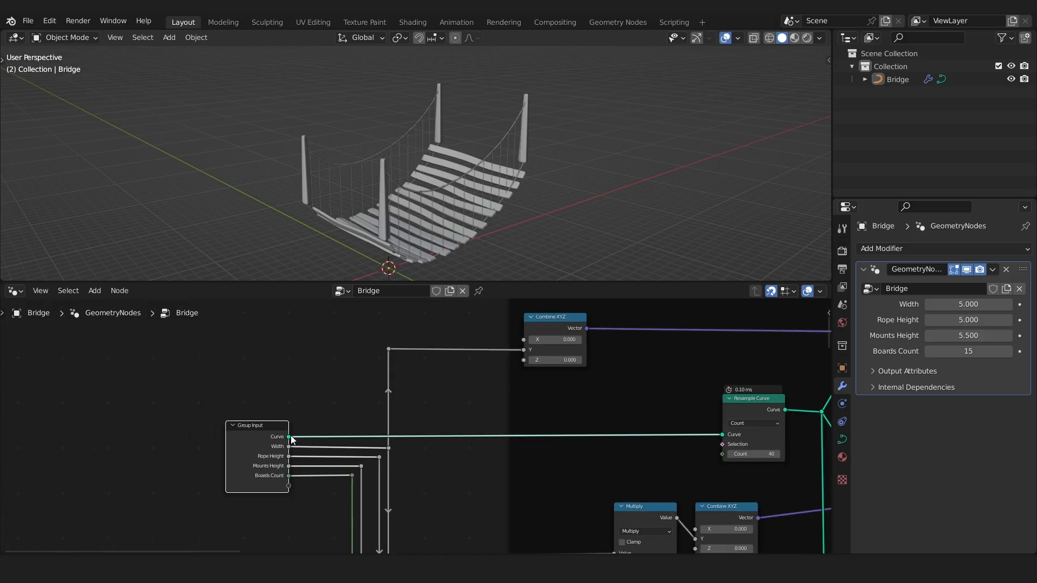
scroll(292, 439, "down", 15)
middle_click_drag(664, 452, 407, 384)
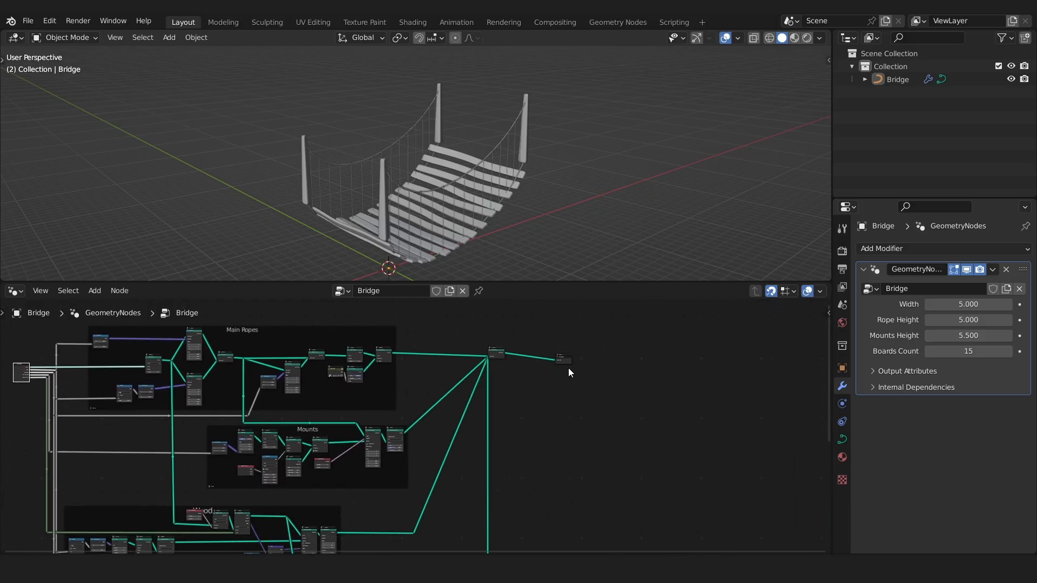
scroll(568, 371, "up", 10)
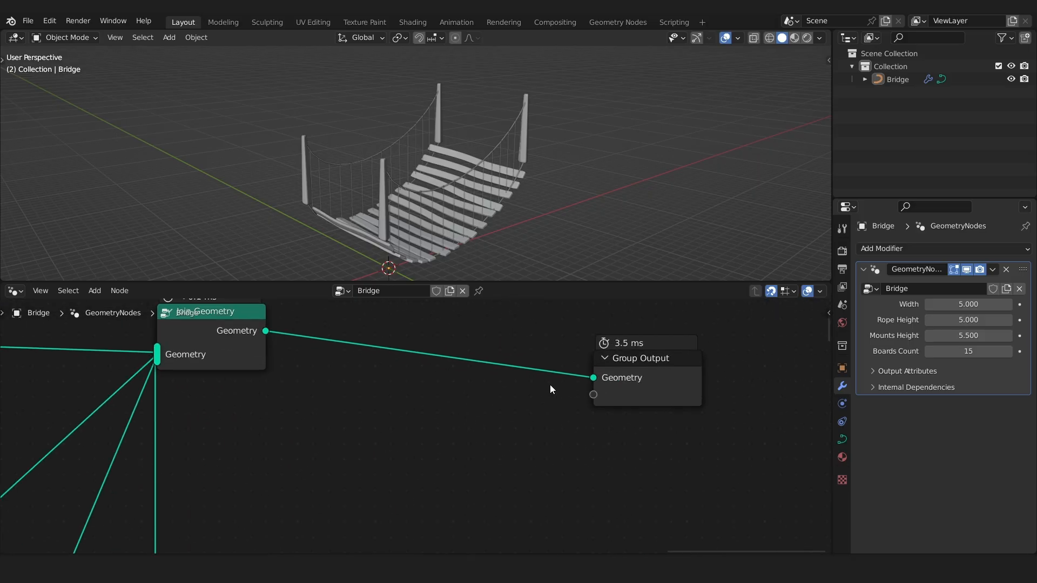
middle_click_drag(549, 384, 540, 433)
mouse_move(366, 335)
right_mouse_down("ctrl")
mouse_move(418, 385)
mouse_move(435, 454)
right_mouse_up("ctrl")
Move the unlinked Group Output node to the empty area above the Main Ropes frame.
left_click(631, 420)
scroll(630, 420, "down", 20)
middle_click_drag(631, 422, 734, 449)
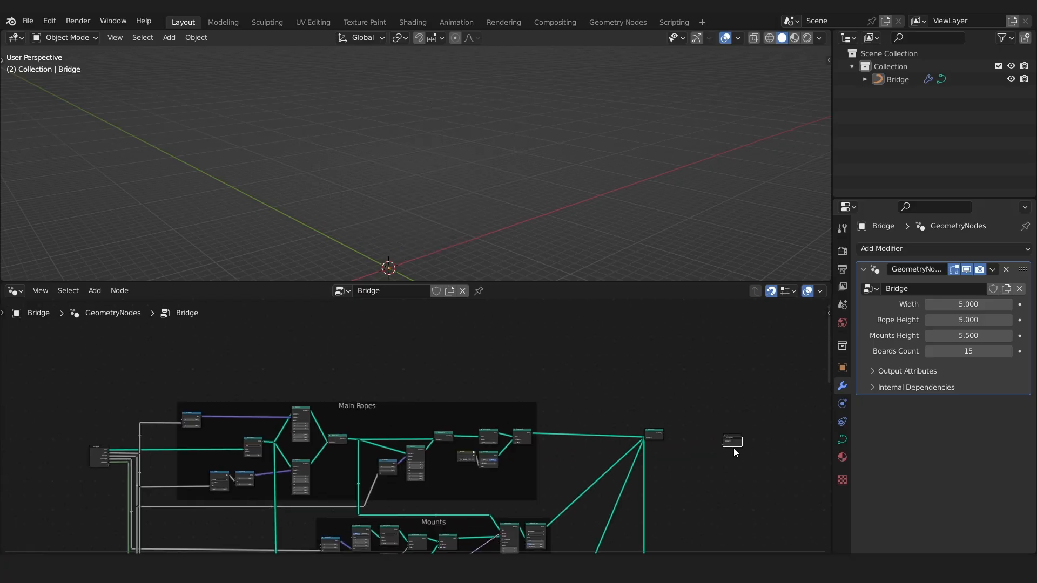
key("g")
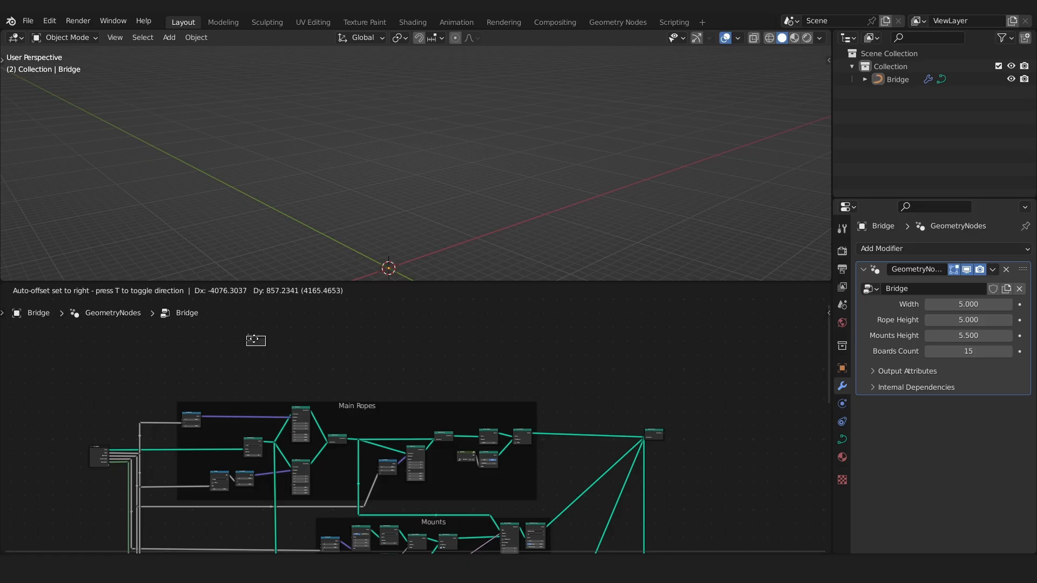
left_click(254, 341)
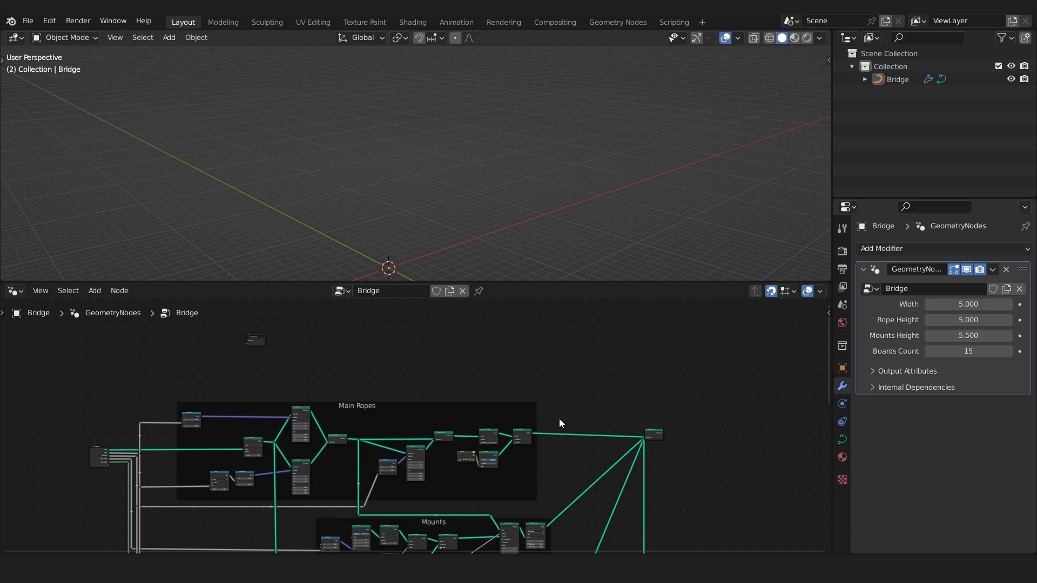
Link the final Join Geometry node to the Group Output and annotate a wavy line along the ends of the bridge's boards.
left_click_drag(656, 438, 254, 345)
right_click_drag(253, 345, 254, 344, "alt")
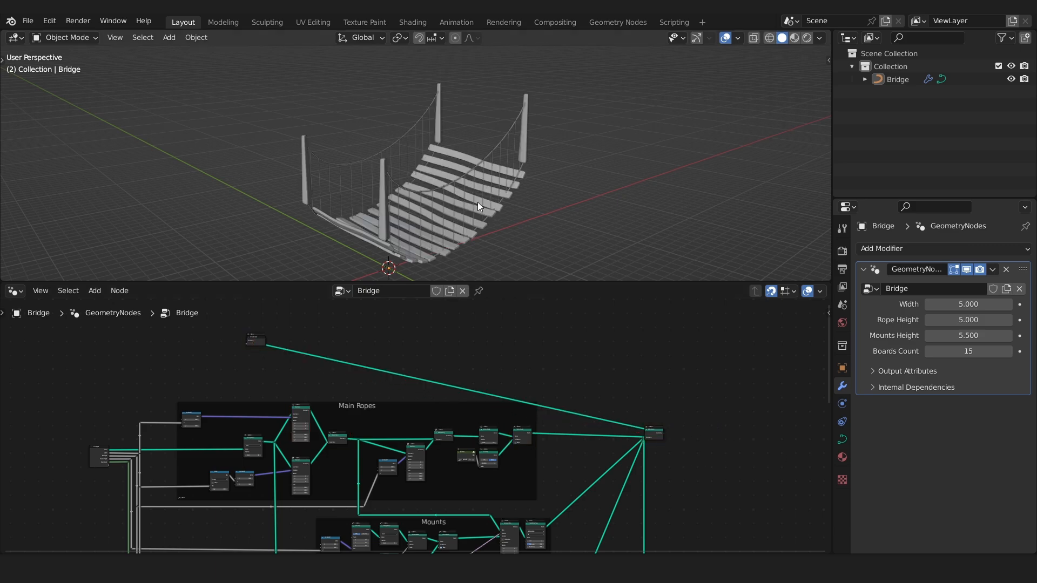
scroll(477, 202, "up", 3)
mouse_move(488, 199)
middle_mouse_down()
mouse_move(571, 198)
mouse_move(553, 191)
mouse_move(562, 183)
middle_mouse_up()
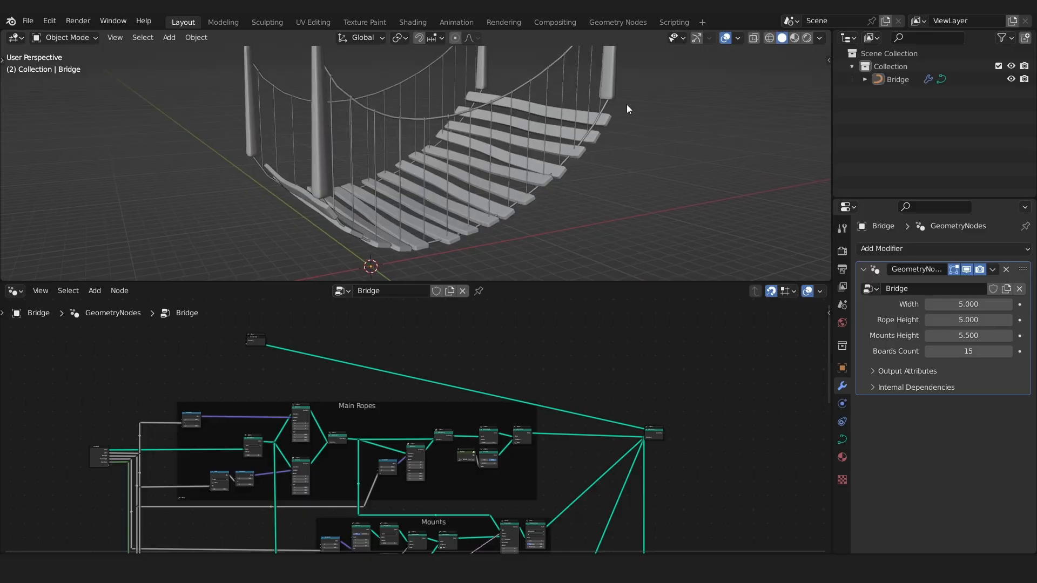
mouse_move(610, 112)
left_mouse_down()
mouse_move(524, 188)
mouse_move(435, 230)
mouse_move(348, 243)
mouse_move(332, 208)
left_mouse_up()
Replace the Group Output's incoming link with one from the Group Input's Curve output, and erase the wavy annotation.
right_click_drag(333, 323, 304, 390, "ctrl")
scroll(137, 402, "up", 3)
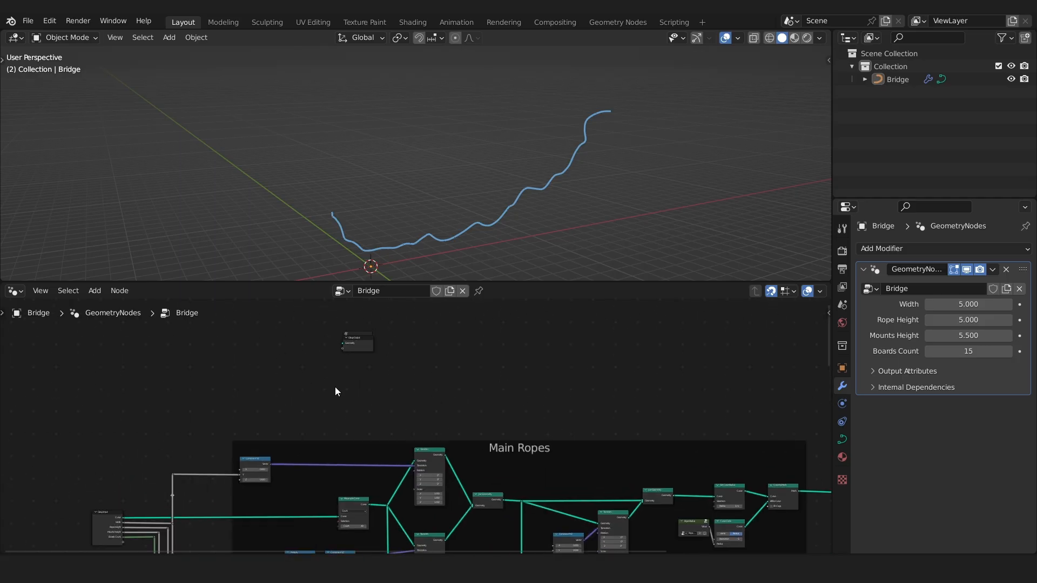
middle_click_drag(335, 386, 470, 362)
left_click_drag(176, 533, 451, 355)
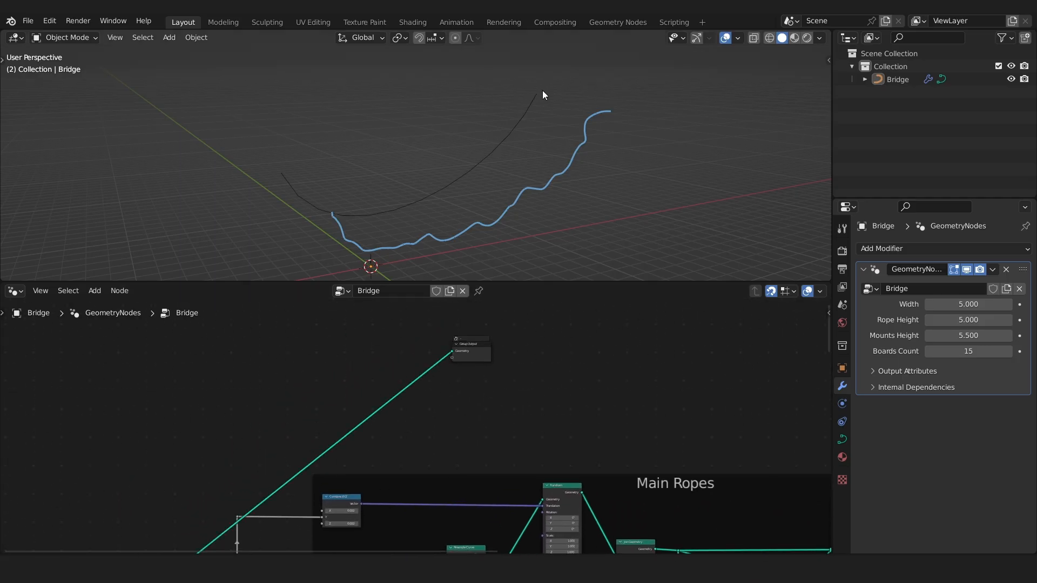
mouse_move(304, 190)
right_mouse_down()
mouse_move(327, 211)
mouse_move(456, 231)
mouse_move(583, 138)
right_mouse_up()
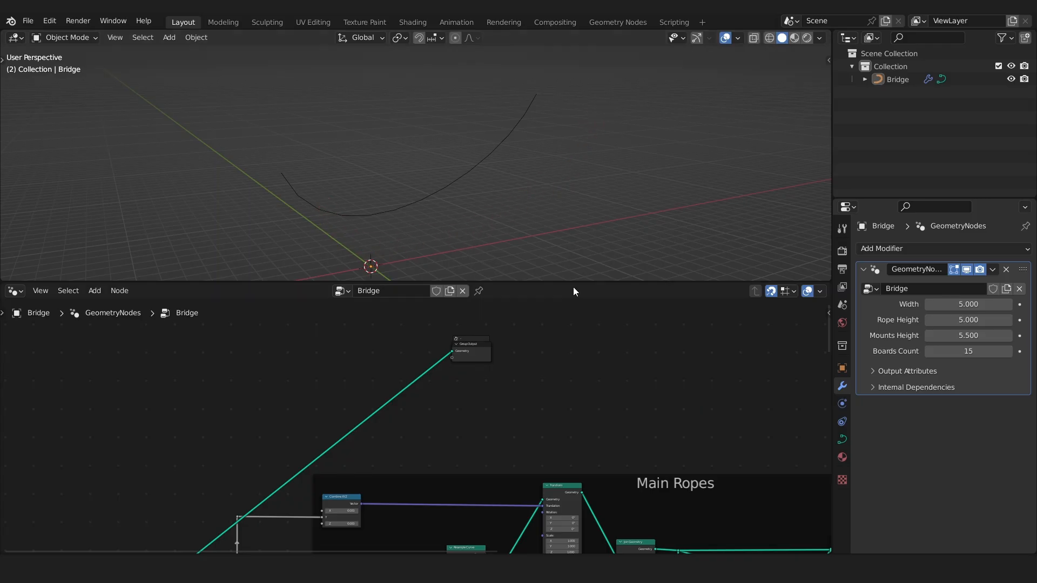
Add a reroute to the link from Curve to Group Output, place it above the Group Input, and move the Group Output farther along.
middle_click_drag(384, 437, 495, 399)
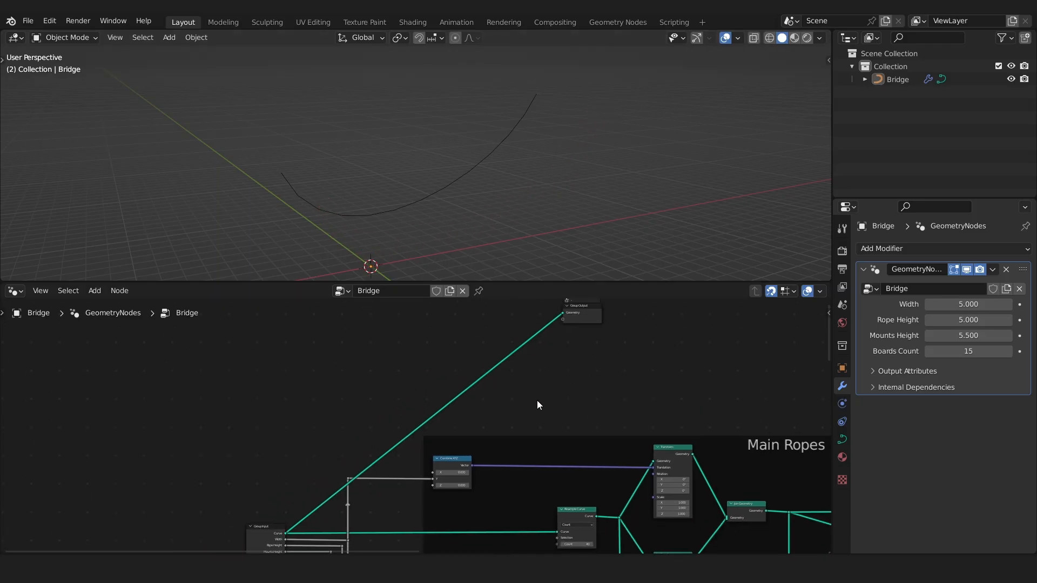
right_click_drag(415, 365, 533, 399, "ctrl")
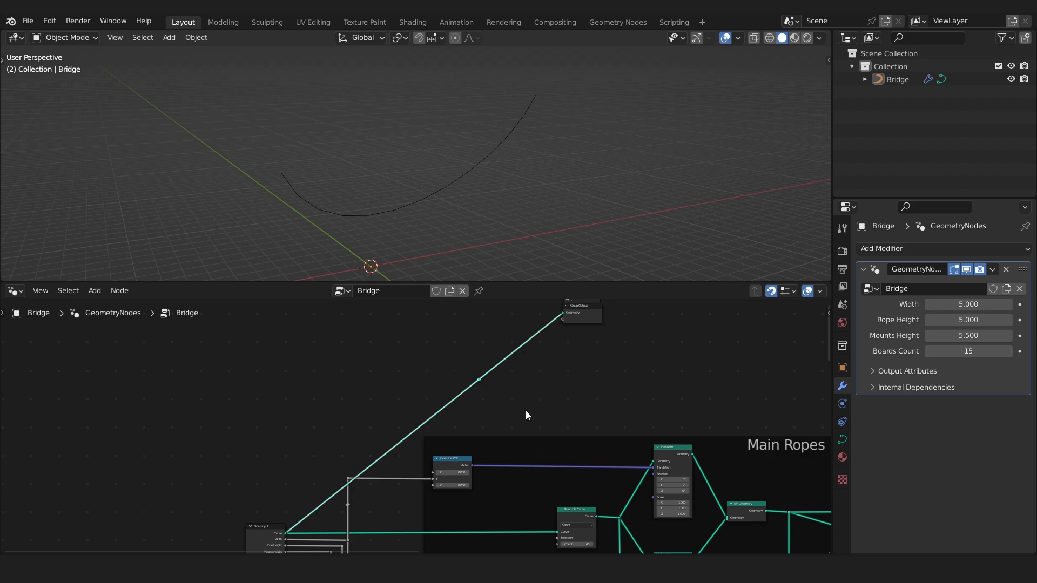
left_click_drag(478, 380, 278, 333)
middle_click_drag(580, 321, 588, 353)
left_click_drag(599, 351, 752, 370)
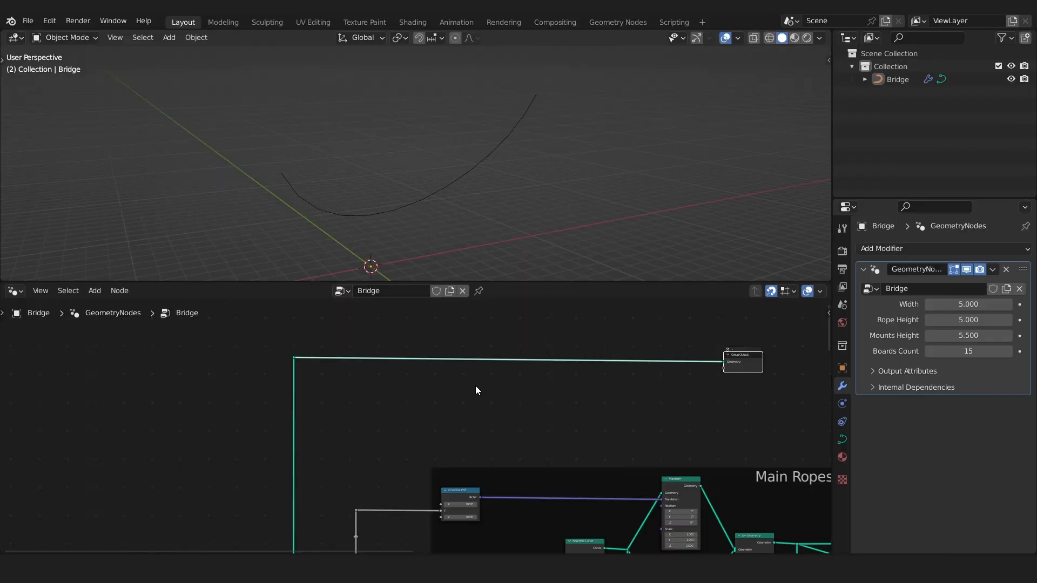
Starting in front view, annotate crosses at points along the guide curve and short direction strokes beside it.
key("KP_1")
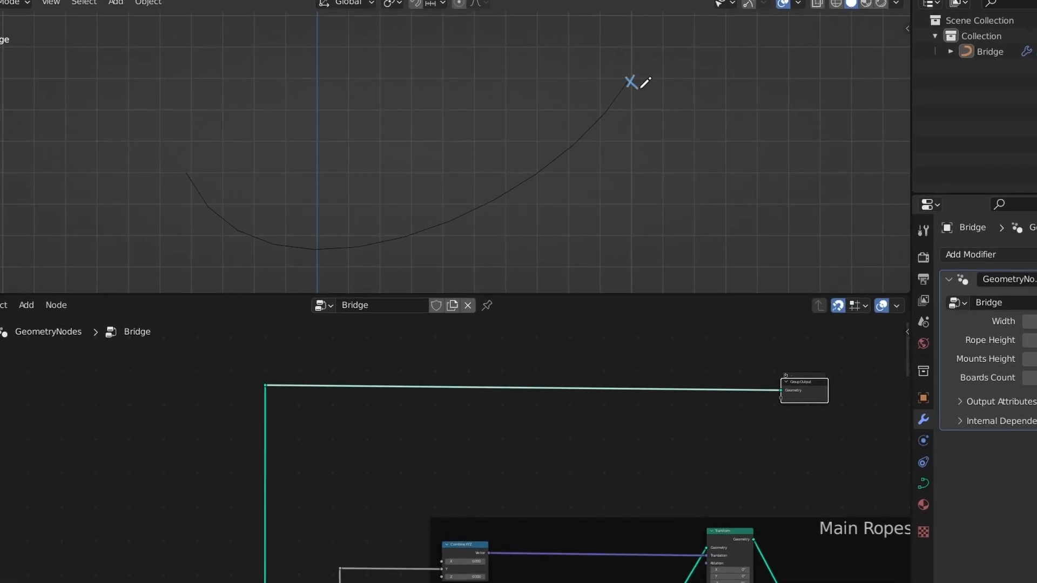
left_click_drag(555, 170, 403, 235)
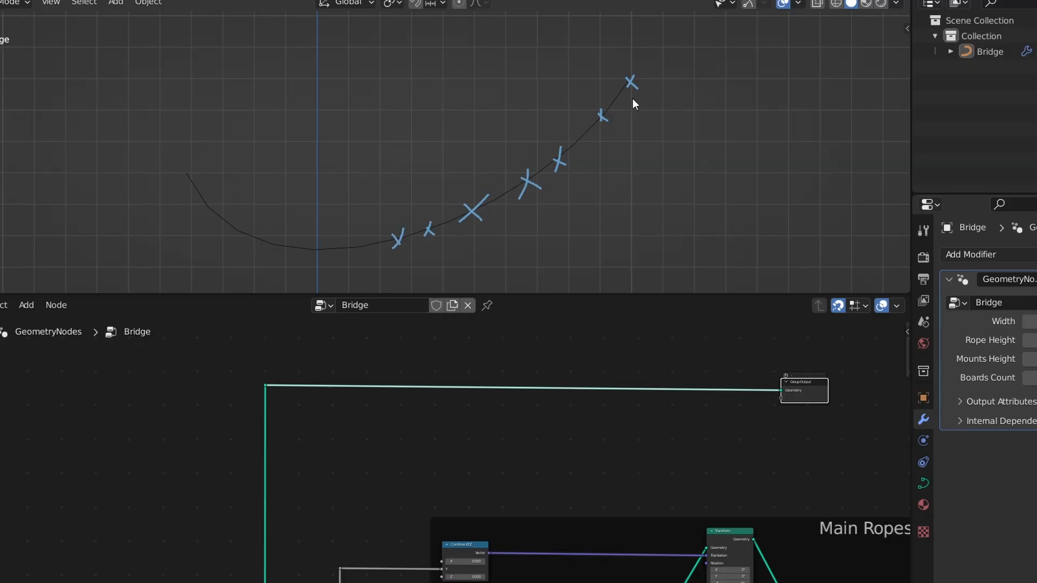
mouse_move(633, 100)
left_mouse_down()
mouse_move(638, 137)
mouse_move(644, 128)
left_mouse_up()
mouse_move(598, 98)
left_mouse_down()
mouse_move(599, 48)
mouse_move(606, 60)
left_mouse_up()
mouse_move(604, 112)
middle_mouse_down()
mouse_move(578, 193)
mouse_move(536, 161)
middle_mouse_up()
left_click_drag(538, 161, 568, 171)
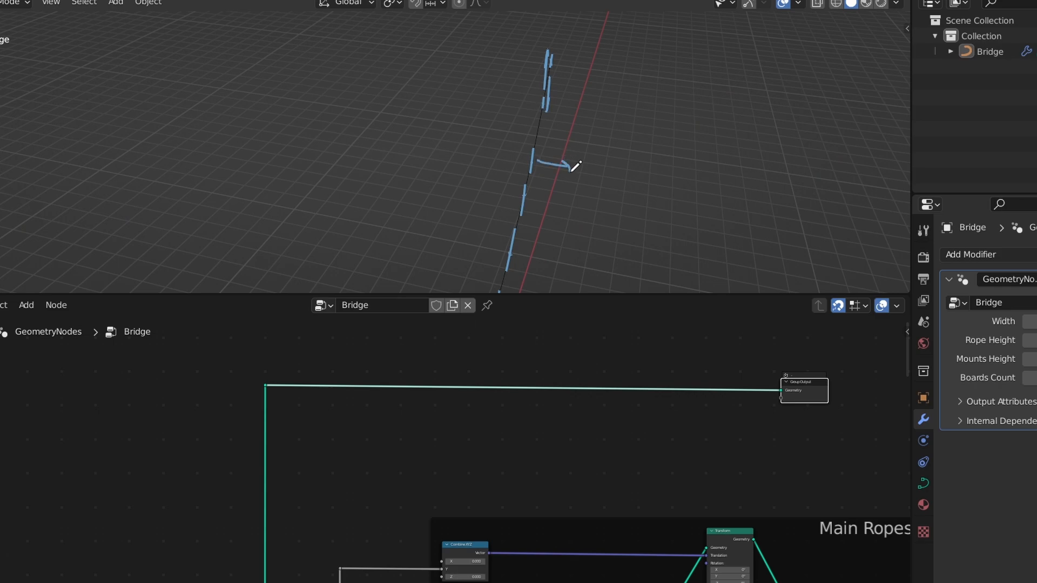
mouse_move(516, 199)
left_mouse_down()
mouse_move(477, 199)
mouse_move(492, 207)
left_mouse_up()
middle_click_drag(592, 223, 465, 172)
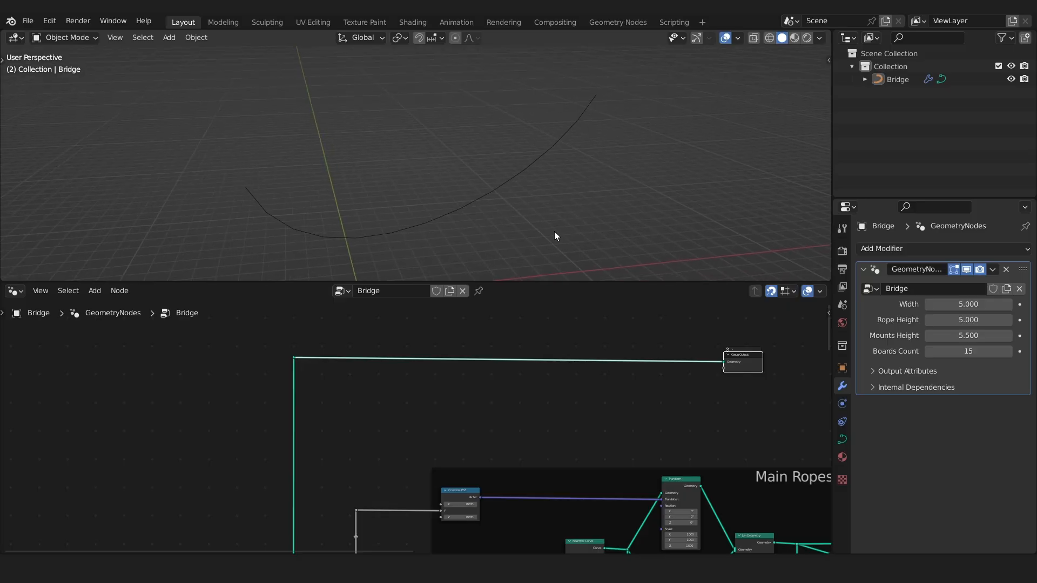
middle_click_drag(554, 231, 555, 231)
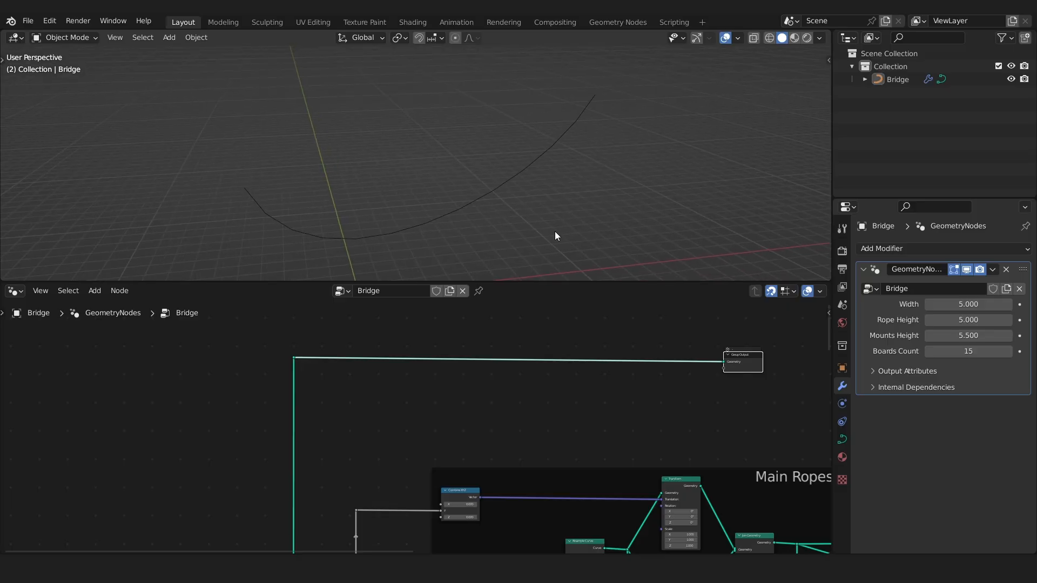
Insert a Resample Curve node on the link between the reroute and the Group Output.
scroll(406, 349, "up", 1)
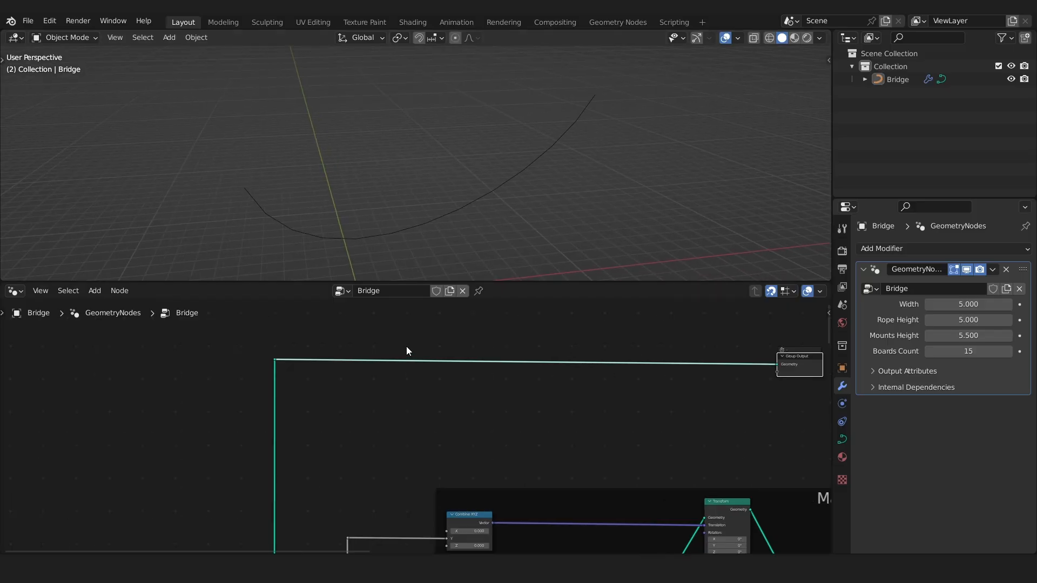
scroll(406, 346, "up", 1)
left_click(406, 345)
key("shift+a")
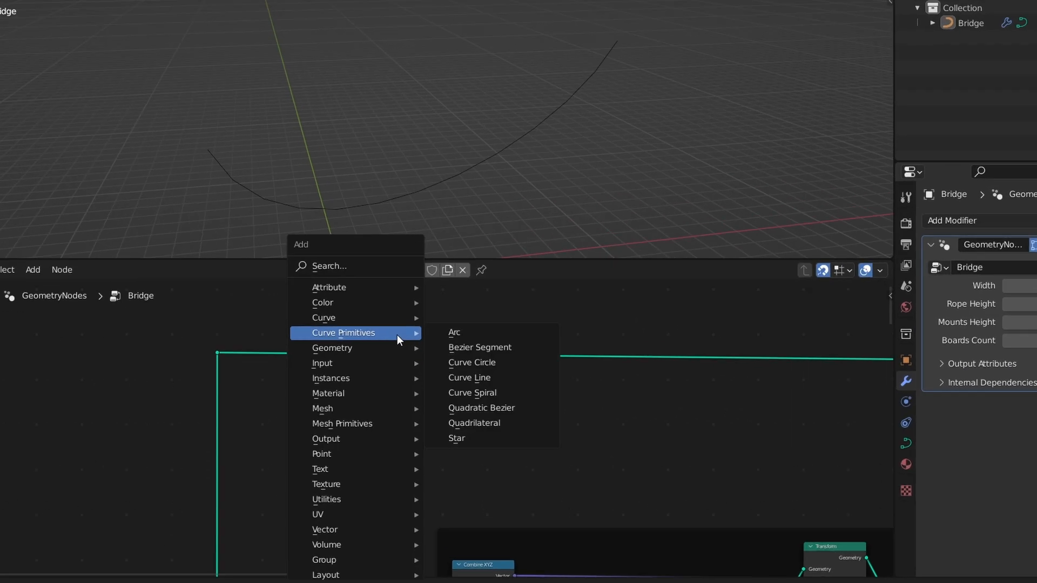
type("s")
type("set t")
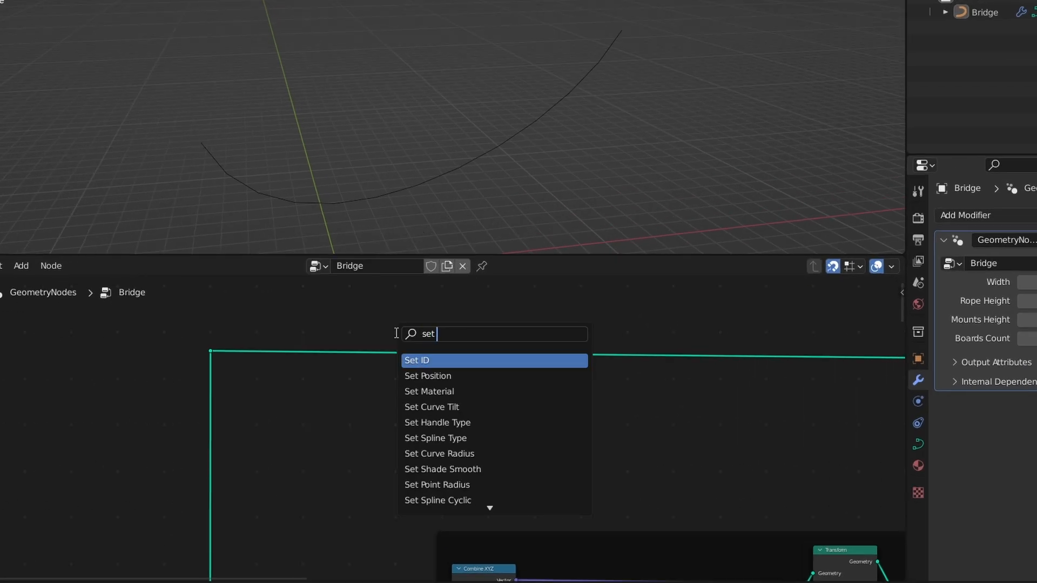
key("BackSpace")
key("BackSpace")
key("BackSpace")
key("BackSpace")
key("BackSpace")
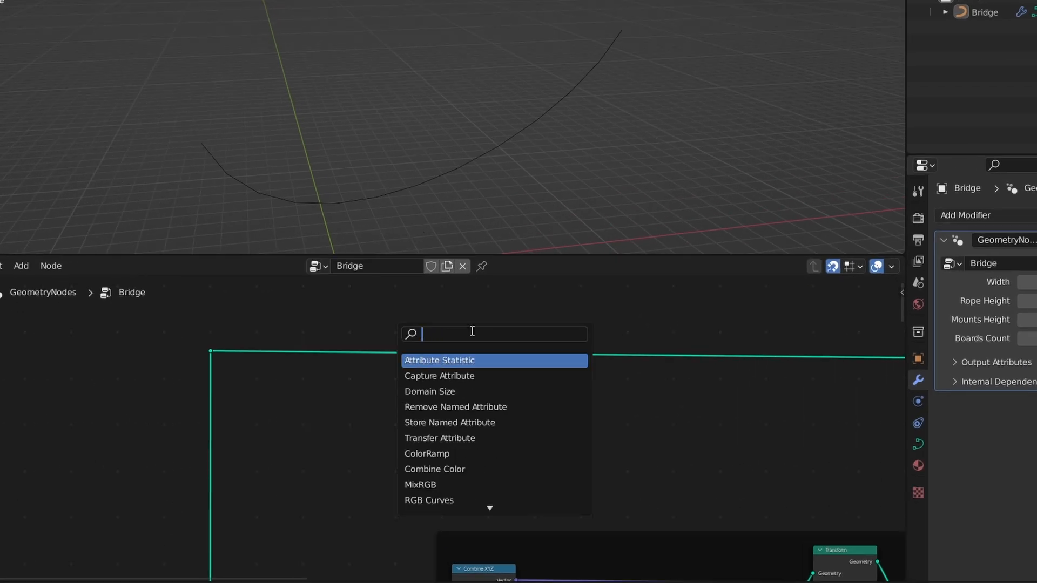
type("Reas")
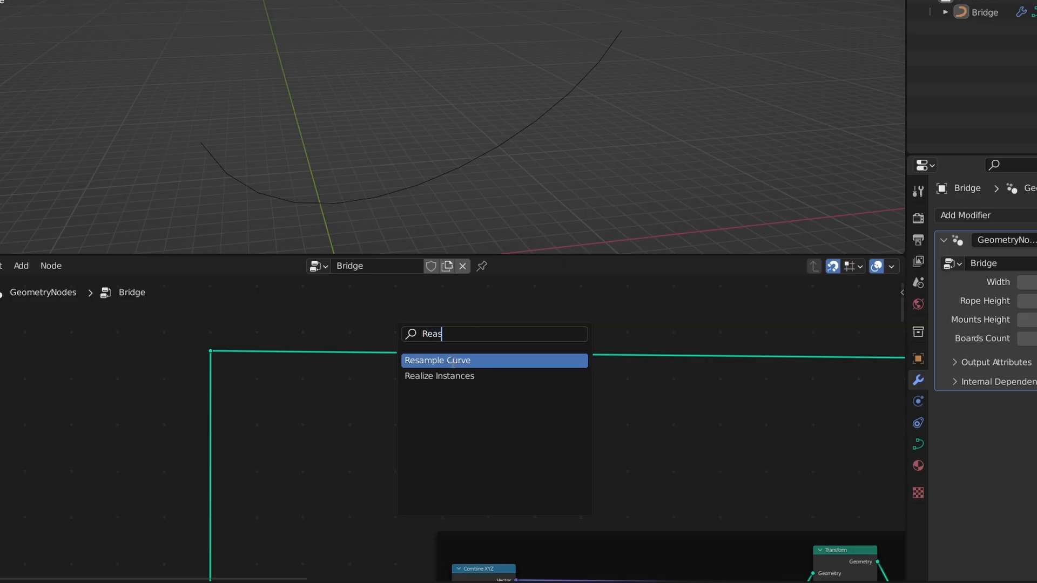
left_click(453, 360)
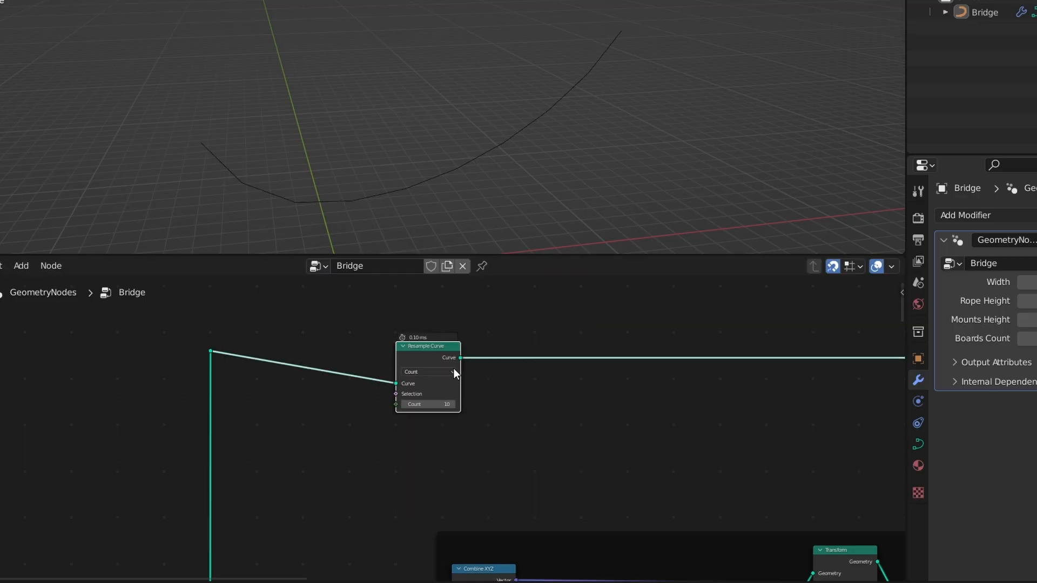
left_click(446, 418)
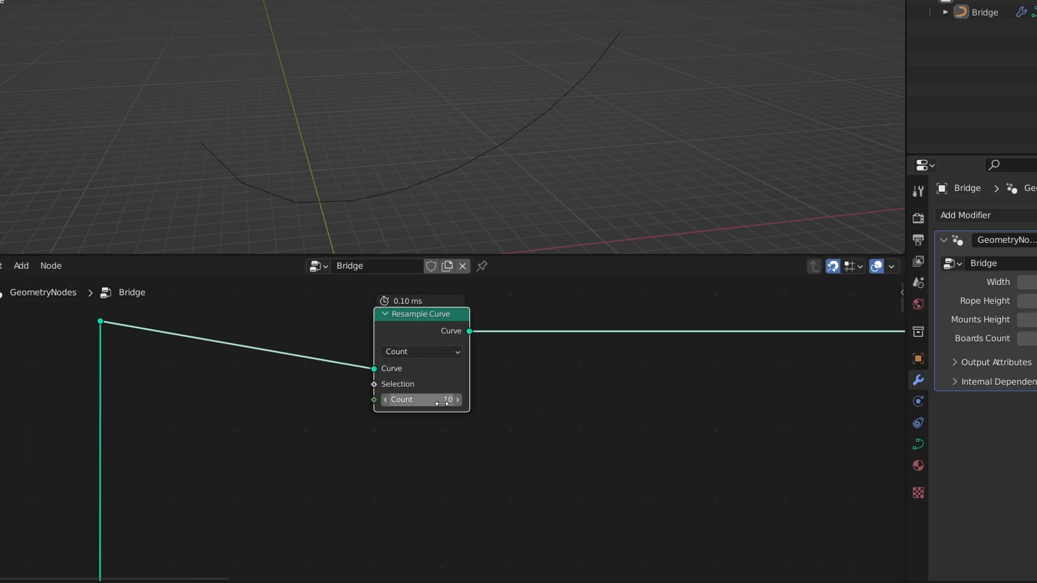
Set the new Resample Curve node's count to 50.
left_click(443, 404)
type("50")
key("Return")
mouse_move(441, 404)
left_mouse_down()
mouse_move(400, 404)
mouse_move(475, 404)
mouse_move(427, 399)
mouse_move(437, 399)
left_mouse_up()
left_click(437, 399)
type("50")
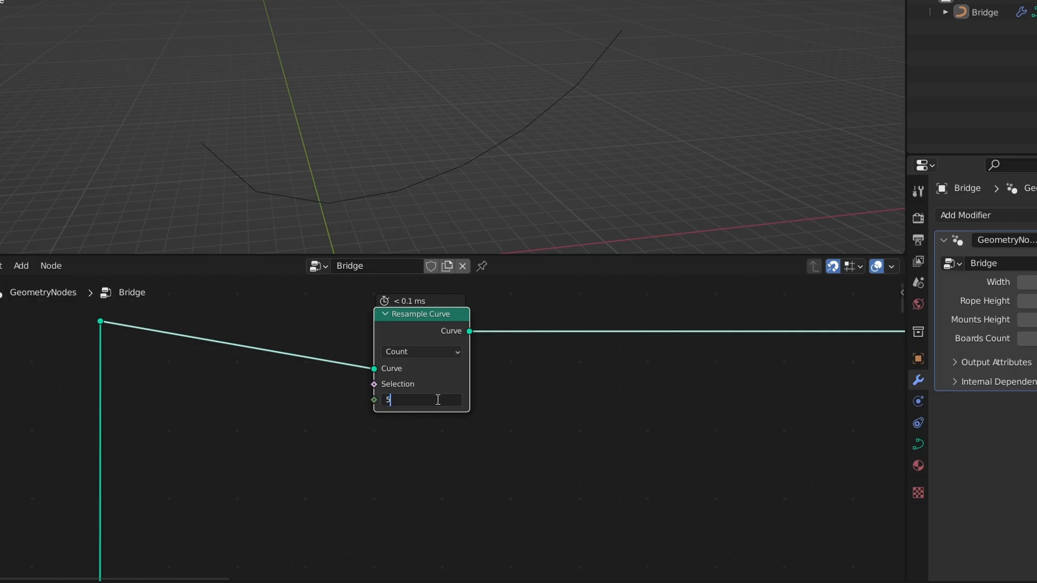
key("Return")
Insert a Set Curve Radius node after the Resample Curve node and set its radius to 1 m.
key("shift+a")
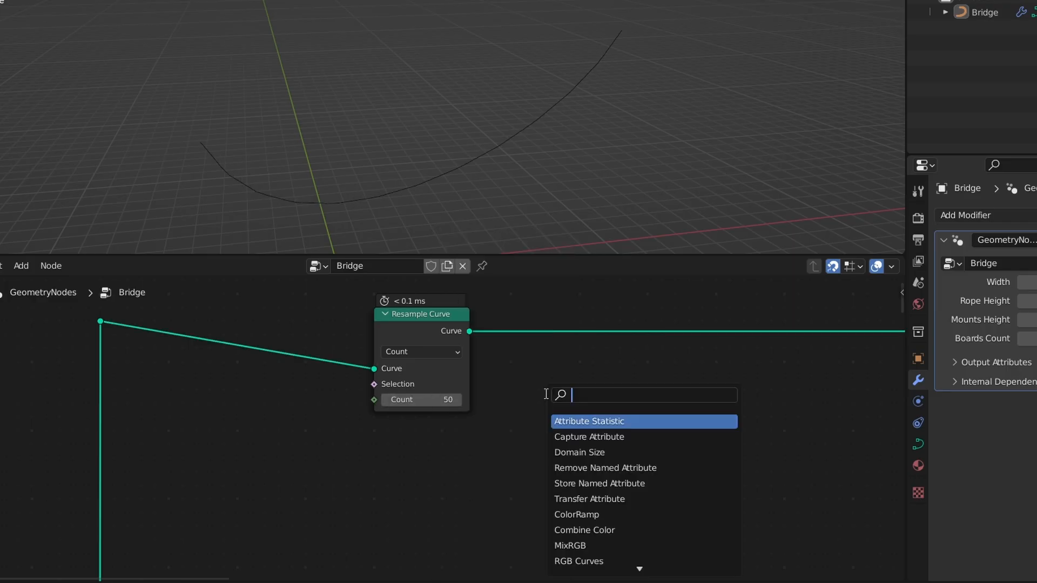
type("set curv")
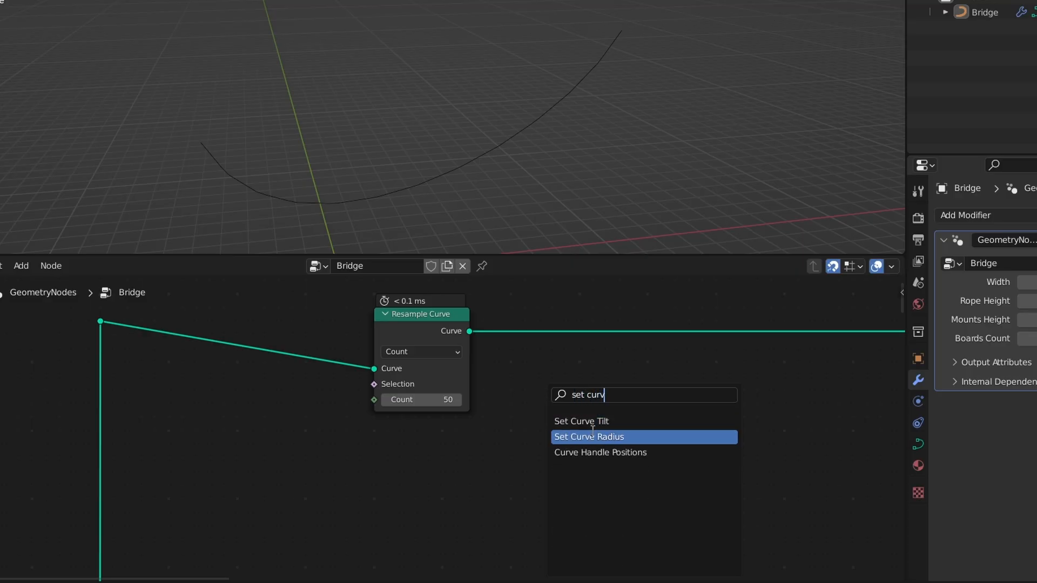
left_click(592, 436)
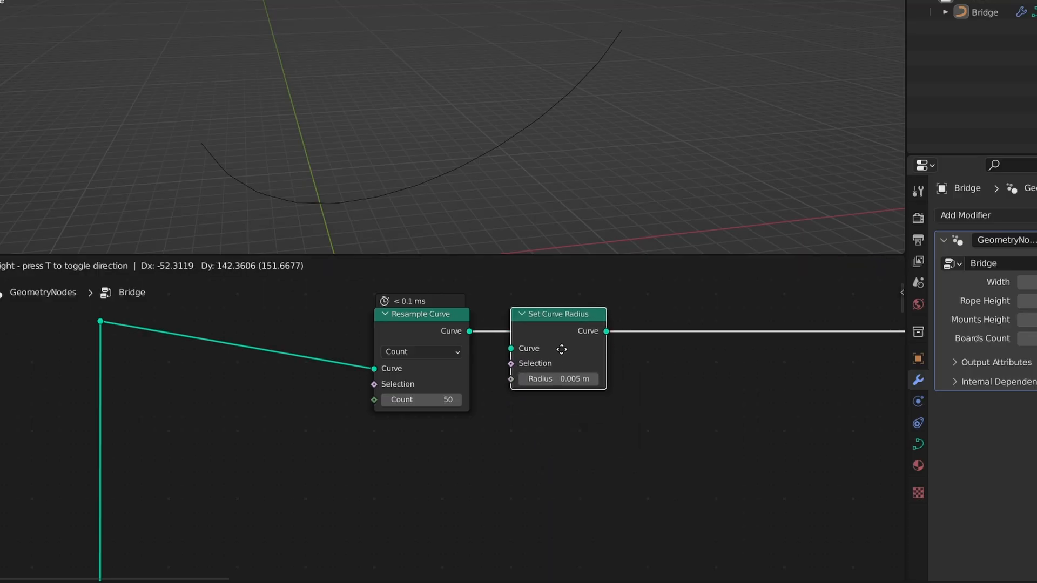
left_click(575, 349)
left_click(594, 376)
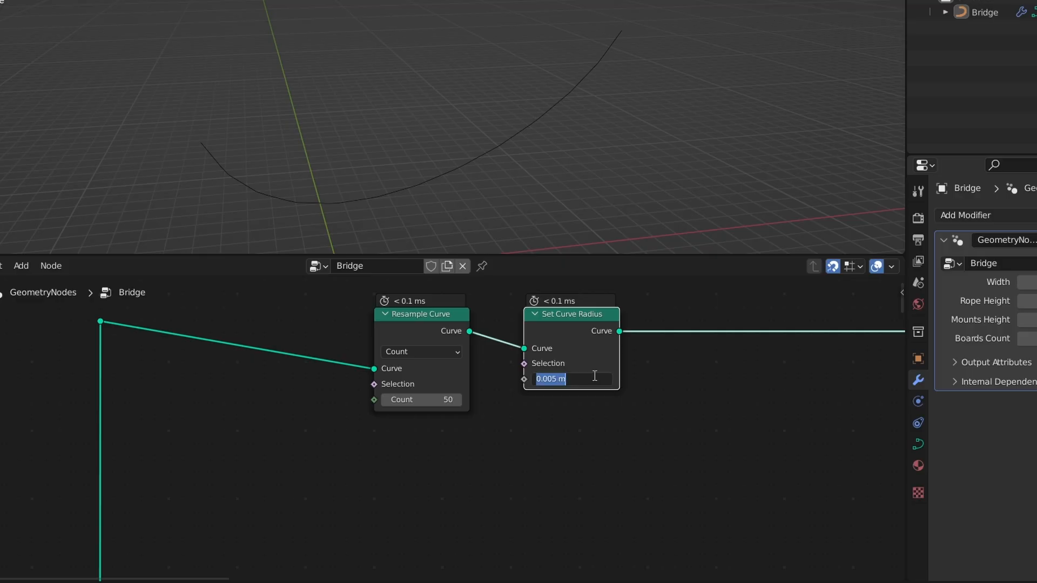
type("1")
key("Return")
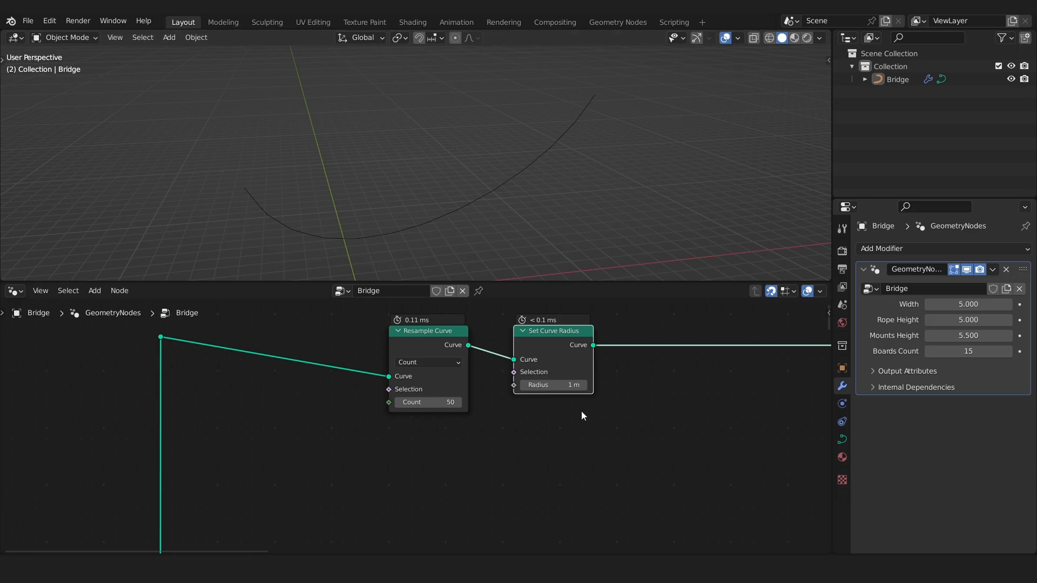
Connect the Set Curve Radius output to the final Join Geometry node, and link that node to the Group Output placed beside it.
scroll(581, 413, "down", 2)
middle_click_drag(581, 413, 282, 387)
scroll(358, 399, "down", 7)
middle_click_drag(564, 433, 412, 391)
left_click_drag(382, 339, 772, 390)
middle_click_drag(761, 416, 507, 389)
scroll(506, 390, "up", 2)
left_click_drag(507, 361, 640, 451)
scroll(643, 416, "up", 3)
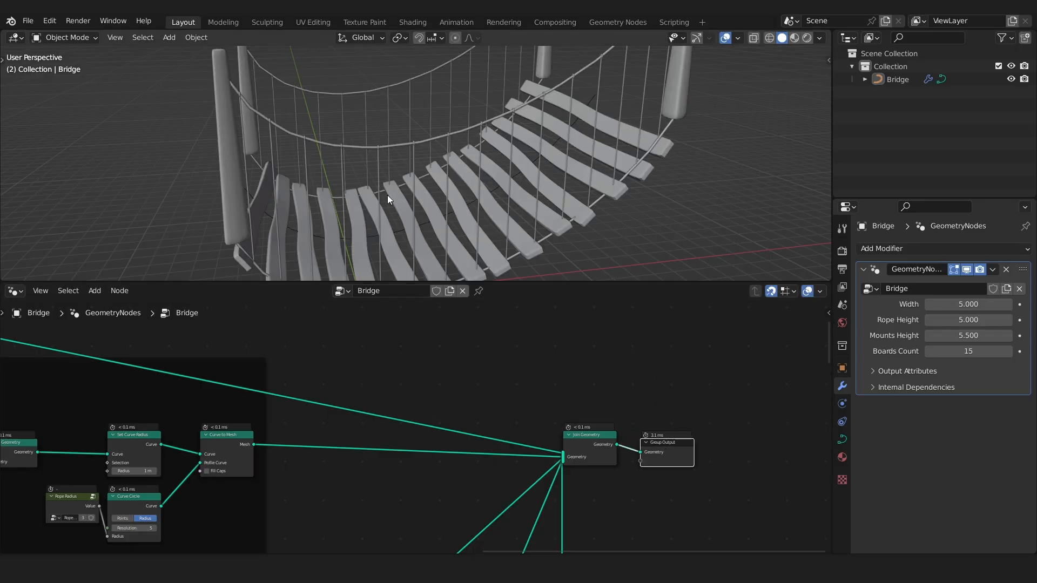
Examine the bridge's boards in perspective along with the new Resample Curve and Set Curve Radius nodes.
middle_click_drag(387, 196, 405, 160)
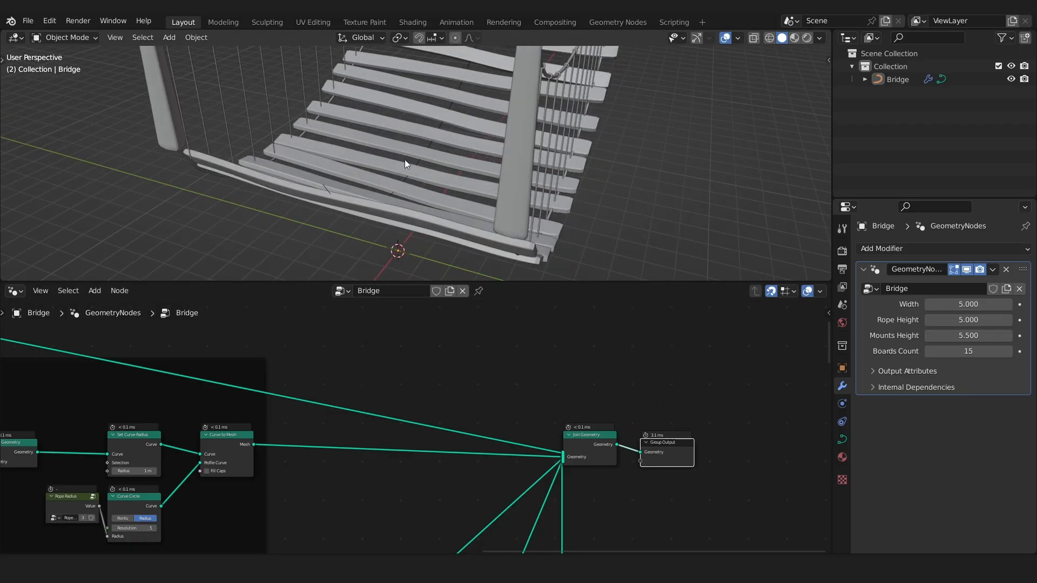
scroll(360, 200, "down", 4)
scroll(151, 378, "down", 2)
middle_click_drag(119, 384, 574, 440)
middle_click_drag(170, 376, 497, 482)
scroll(243, 400, "up", 4)
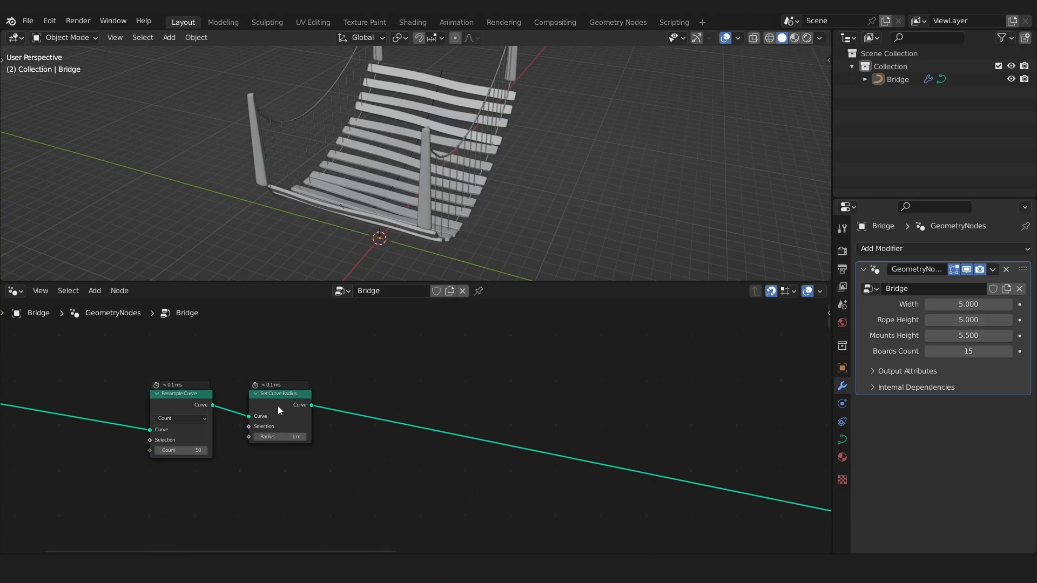
scroll(414, 163, "up", 5)
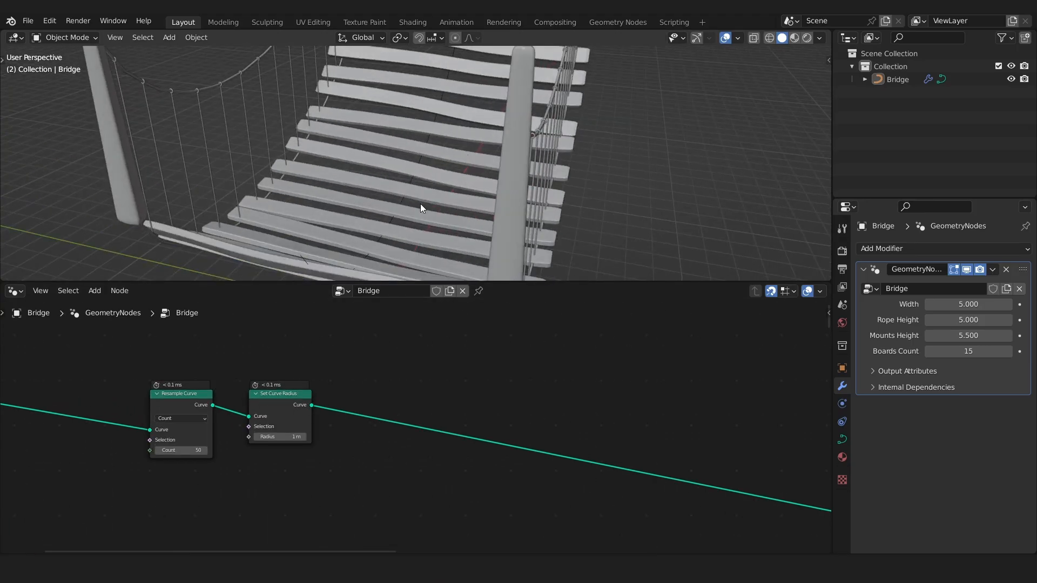
scroll(420, 203, "down", 6)
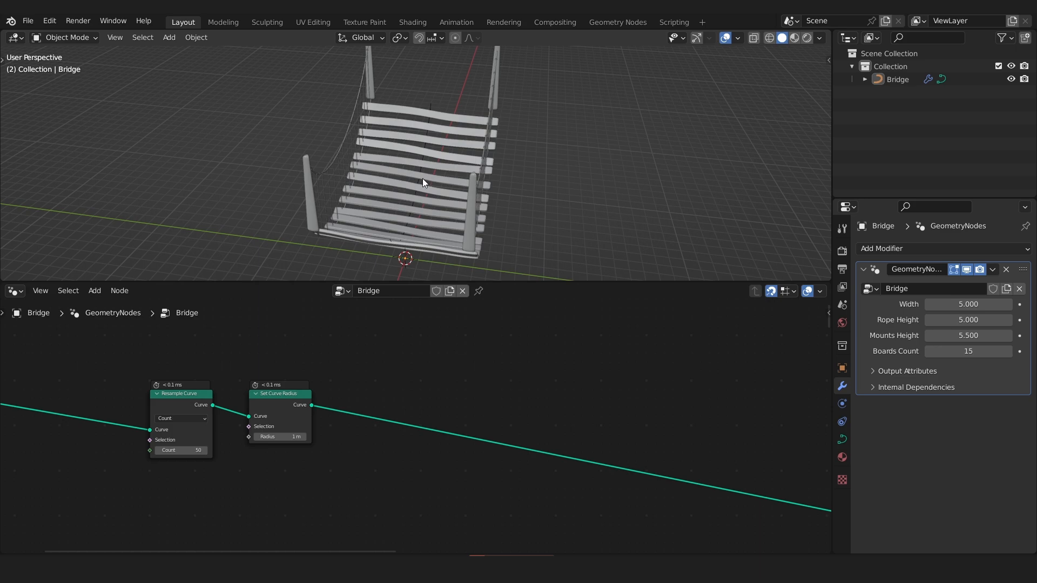
Annotate a stroke from the bridge's centre towards one side and another along the board ends on the opposite side.
mouse_move(423, 178)
left_mouse_down()
mouse_move(482, 181)
mouse_move(478, 189)
left_mouse_up()
left_click_drag(374, 101, 325, 239)
scroll(430, 105, "up", 5)
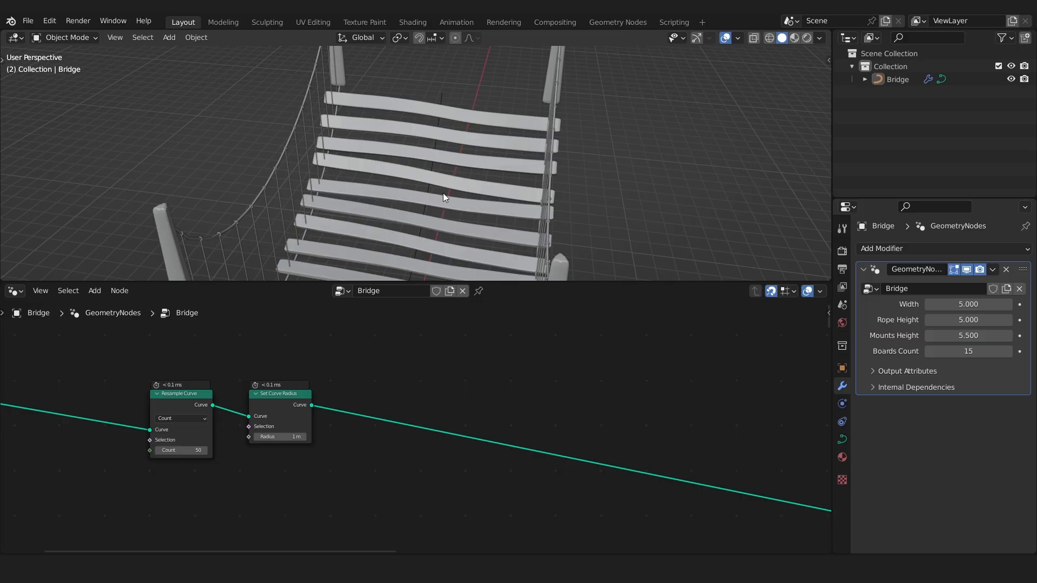
Insert a Transform node into the link after the Set Curve Radius node.
key("shift+a")
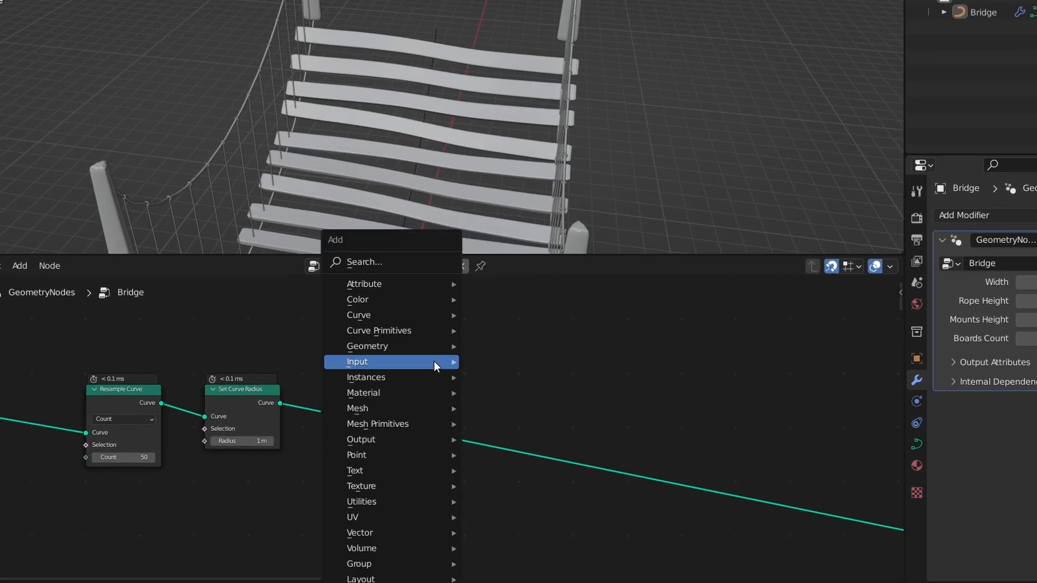
type("transfo")
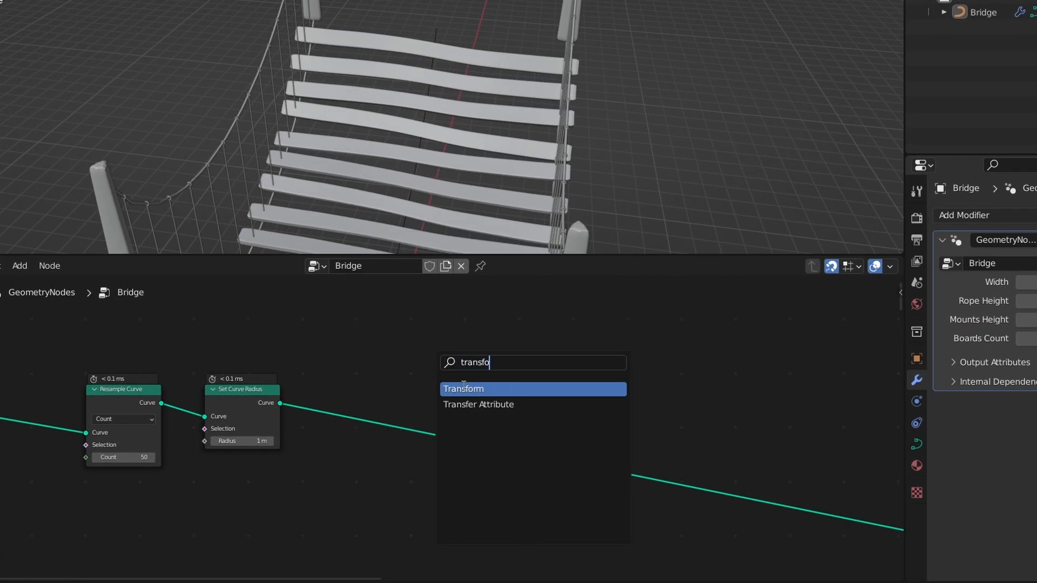
key("Return")
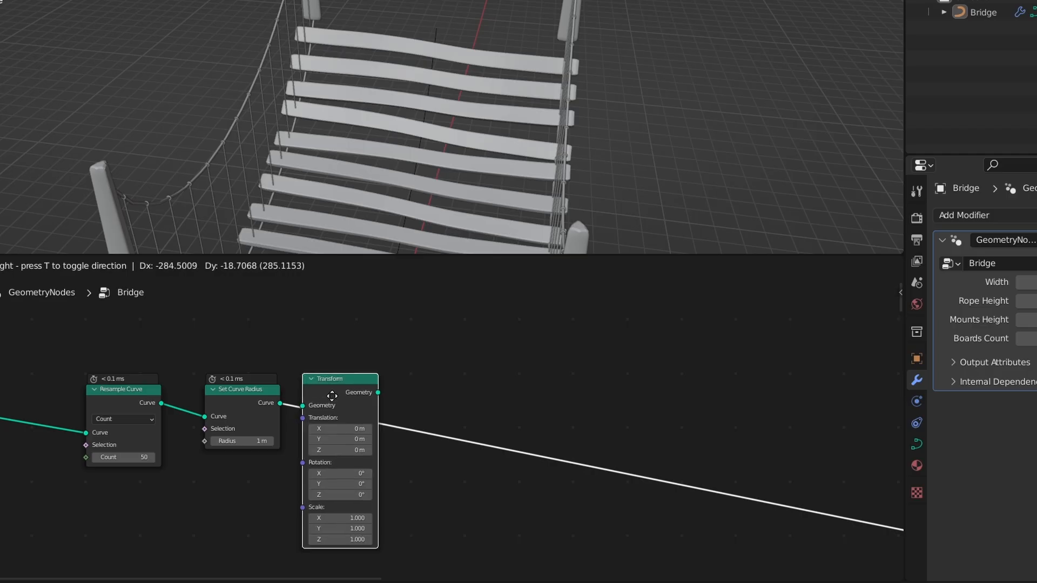
left_click(351, 408)
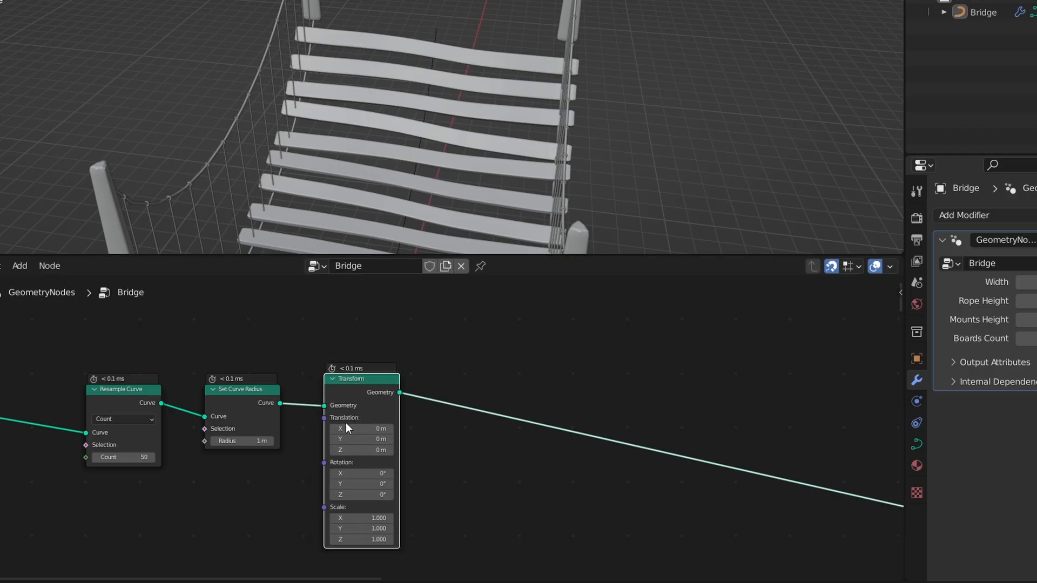
Try shifting the curve along Y with the new Transform node, and reset its Y translation to 0 m.
left_click_drag(361, 439, 337, 439)
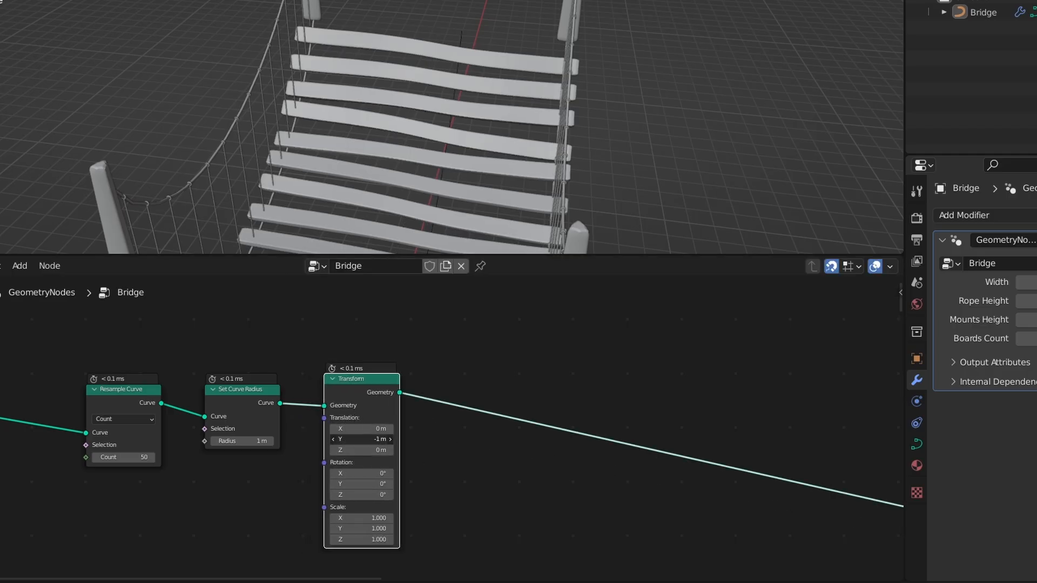
left_click(354, 435)
type("0")
key("Return")
Connect the Vector output of the Main Ropes frame's Combine XYZ node to the new Transform node's Translation.
scroll(364, 464, "down", 4)
middle_click_drag(368, 522, 358, 350)
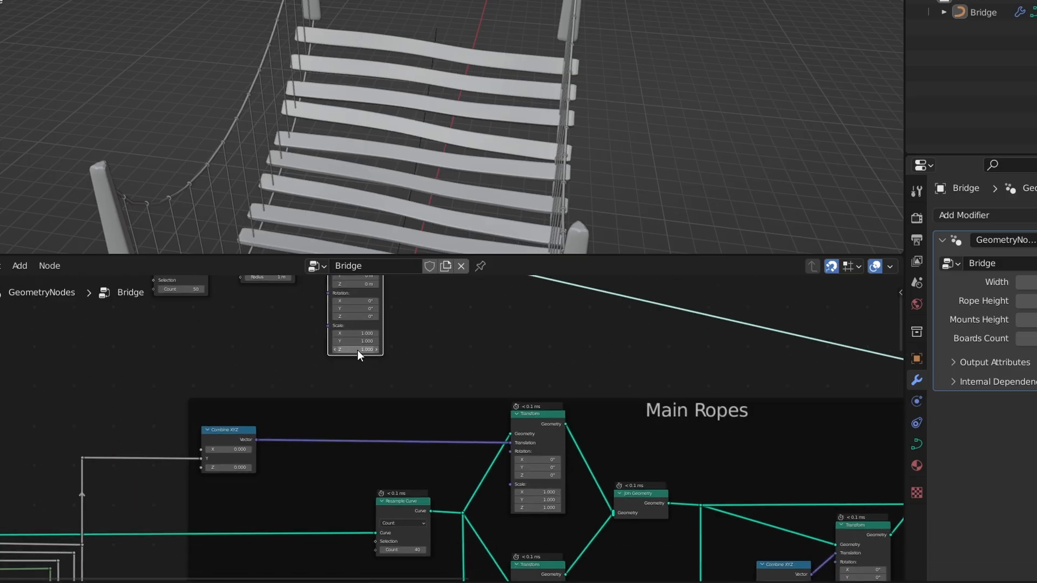
scroll(213, 457, "up", 4)
scroll(212, 457, "up", 1)
left_click(238, 430)
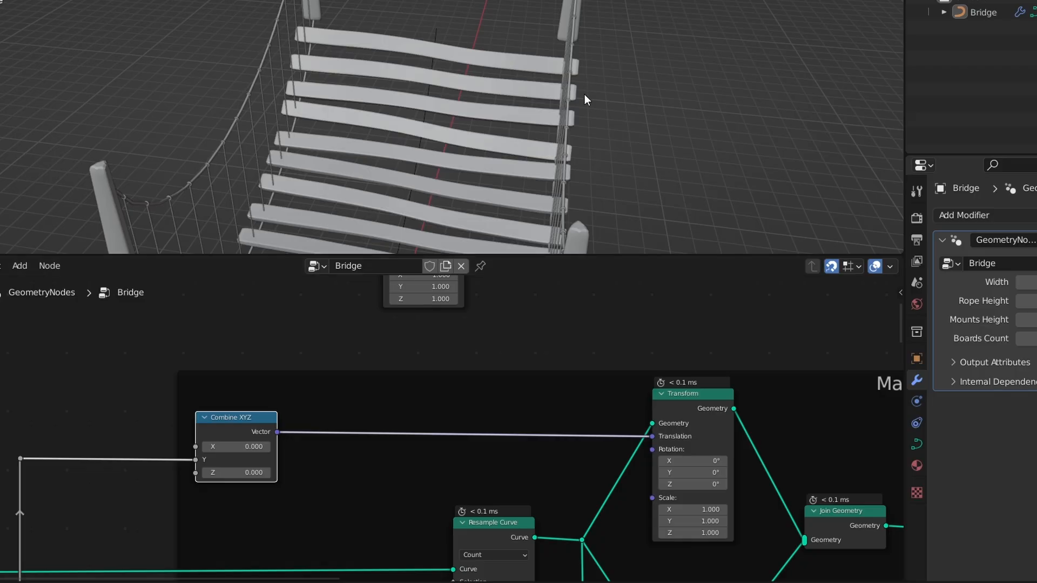
middle_click_drag(588, 92, 553, 38)
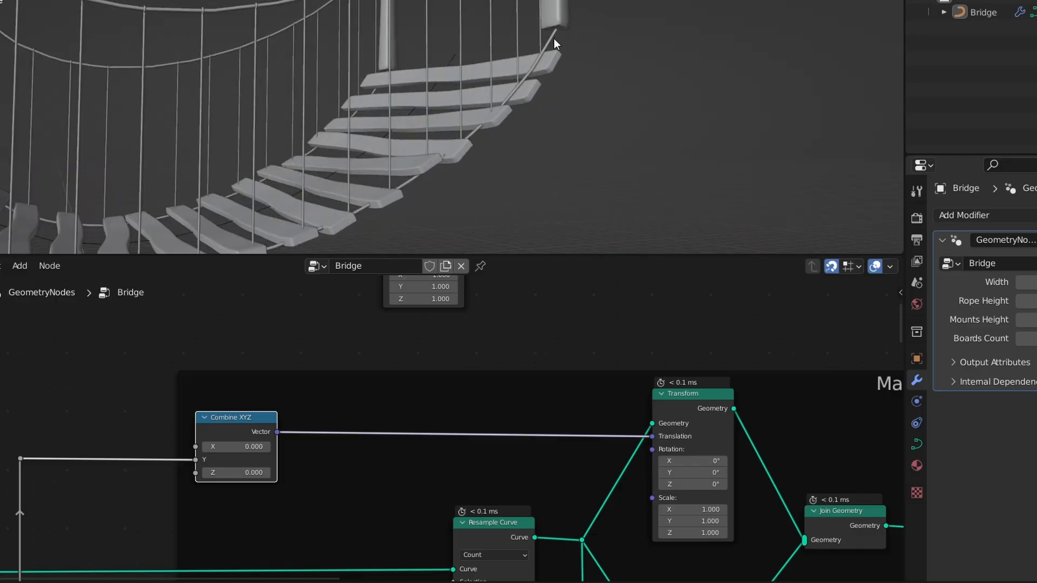
middle_click_drag(312, 382, 255, 509)
mouse_move(249, 510)
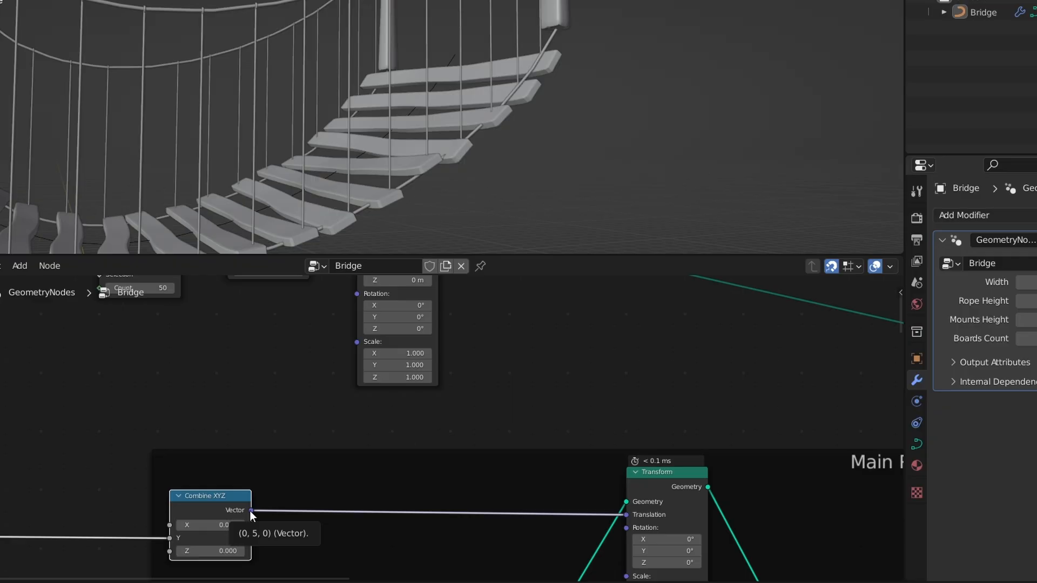
left_click_drag(249, 510, 357, 361)
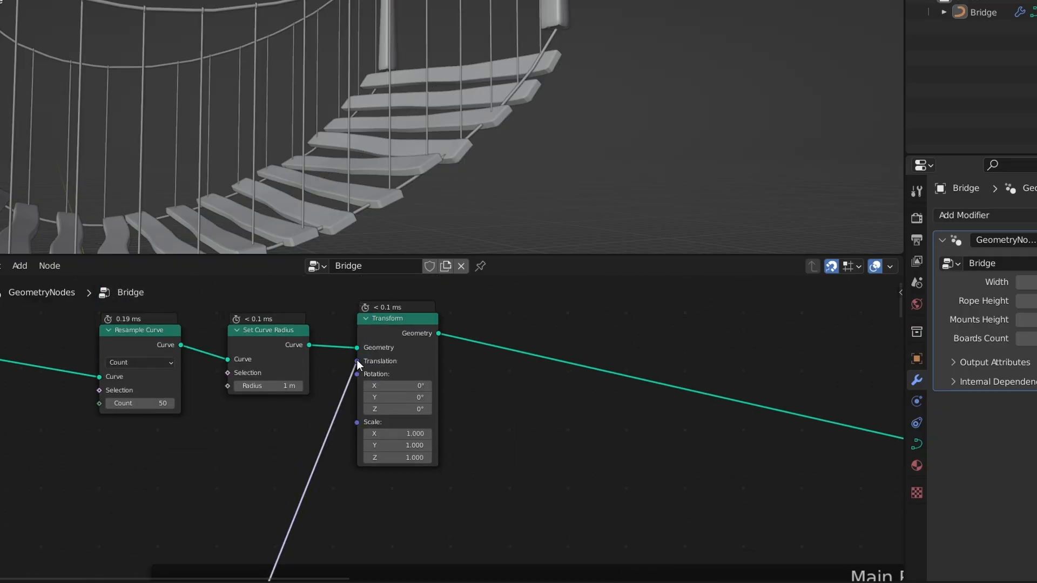
middle_click_drag(421, 162, 450, 135)
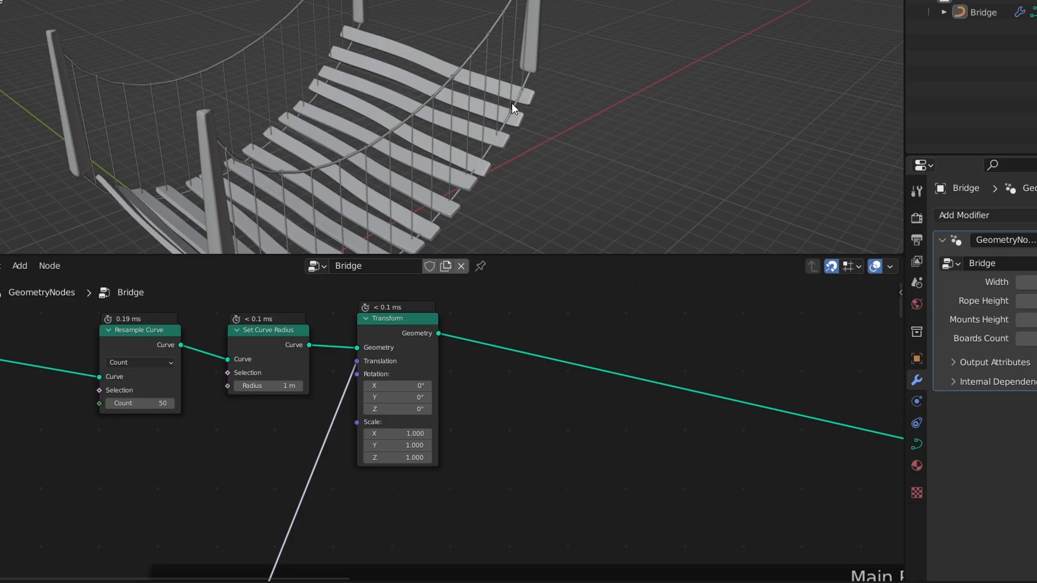
Move the final Join Geometry node farther away from the Group Output.
scroll(573, 439, "down", 4)
middle_click_drag(737, 462, 207, 354)
scroll(676, 434, "up", 2)
middle_click_drag(676, 434, 382, 391)
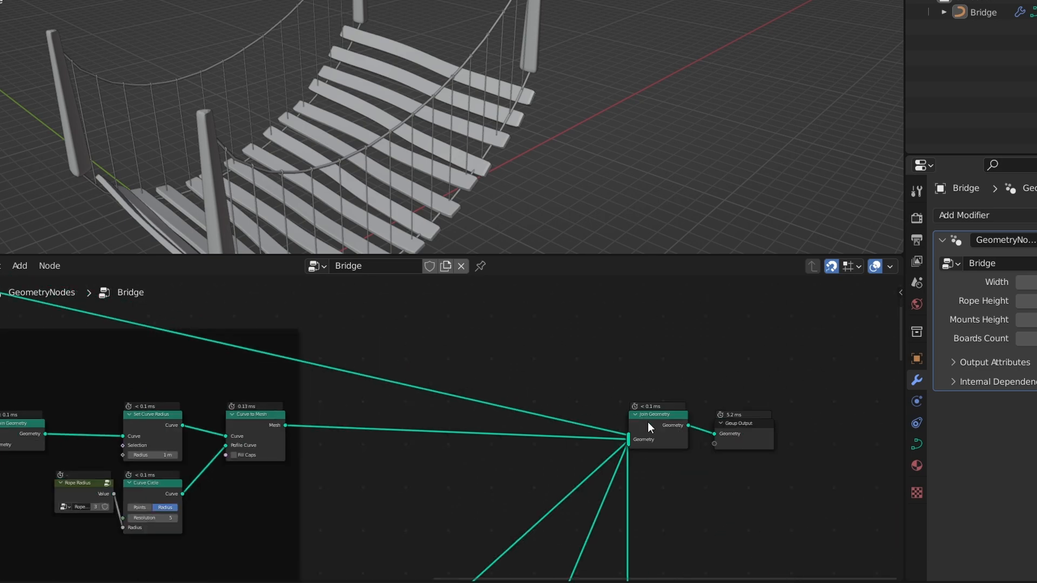
left_click_drag(653, 424, 607, 450)
scroll(552, 453, "up", 1)
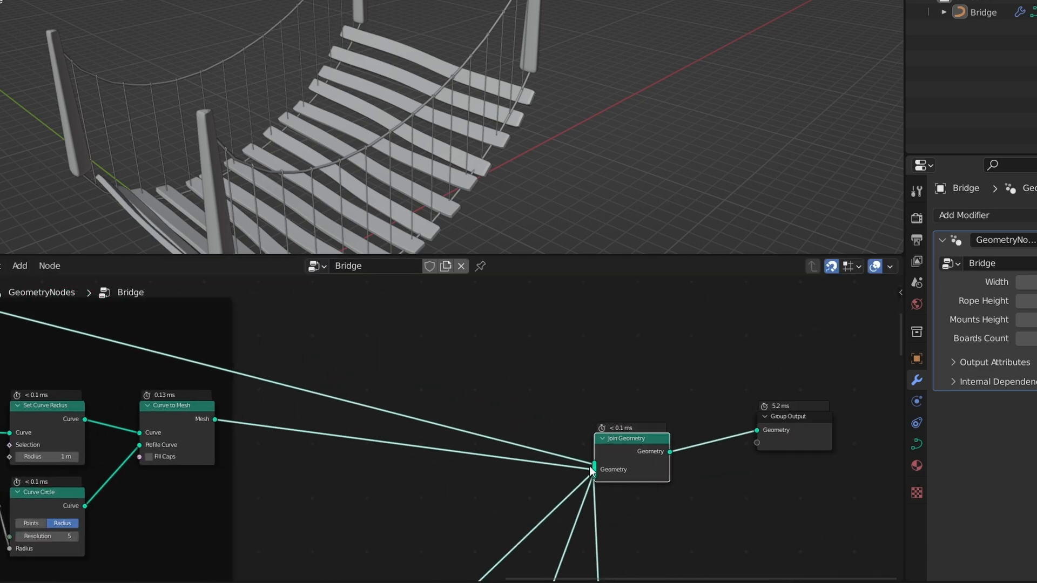
left_click(541, 450)
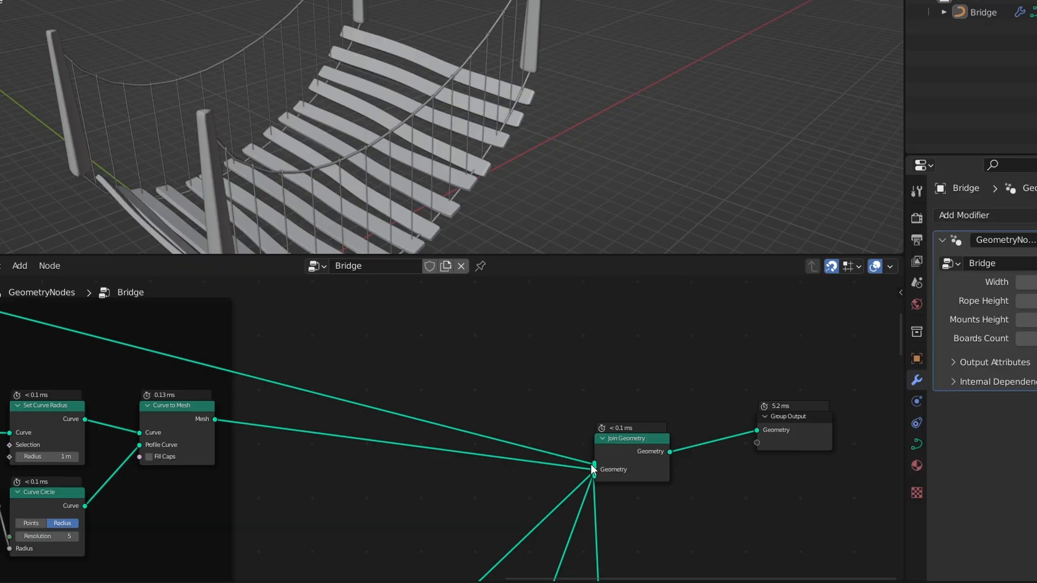
Try routing the Transform link straight into the Group Output, and restore the connection through Join Geometry.
left_click_drag(592, 467, 759, 431)
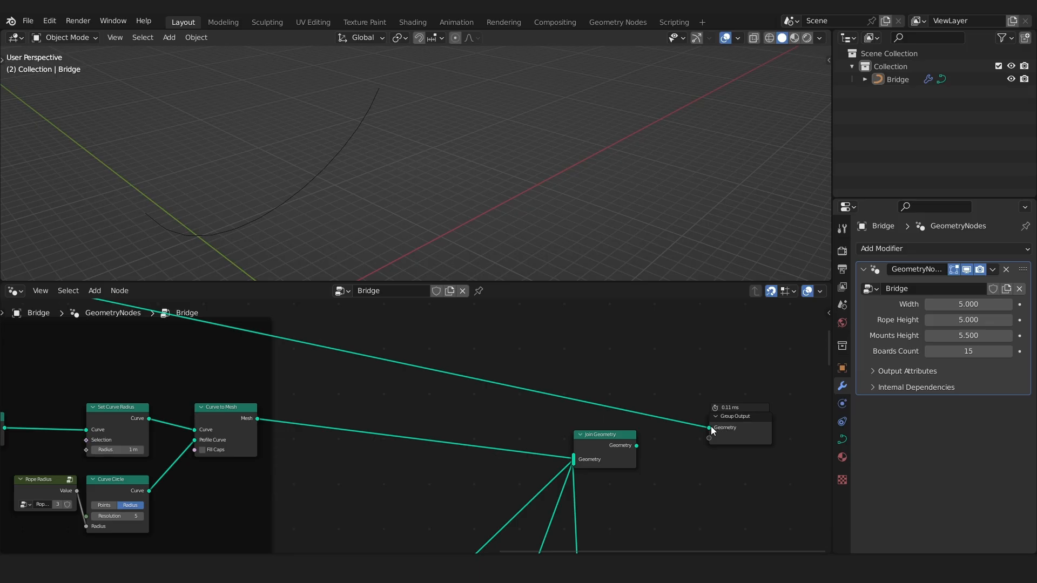
left_click_drag(709, 427, 573, 454)
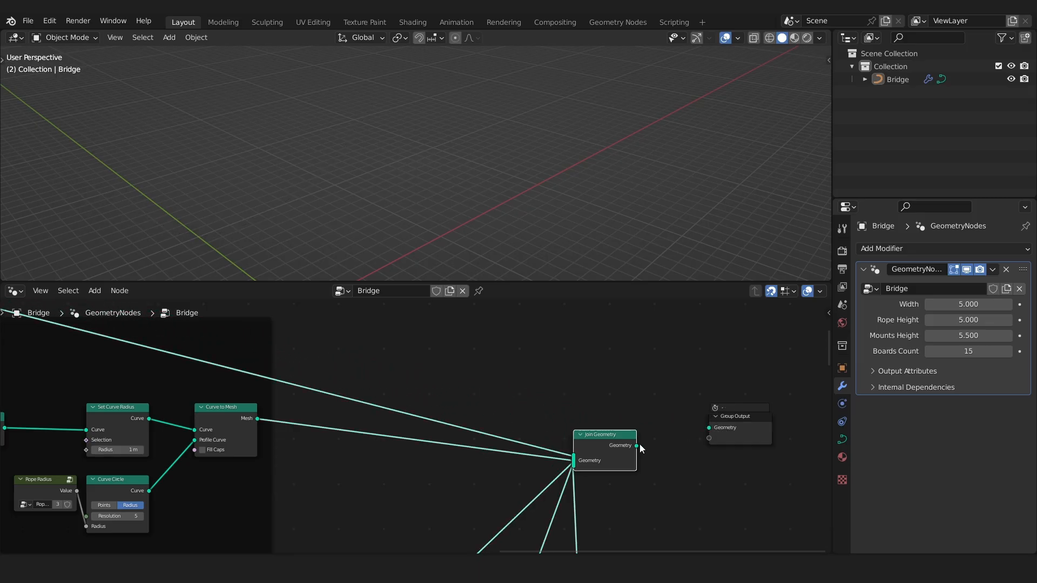
left_click_drag(636, 446, 720, 427)
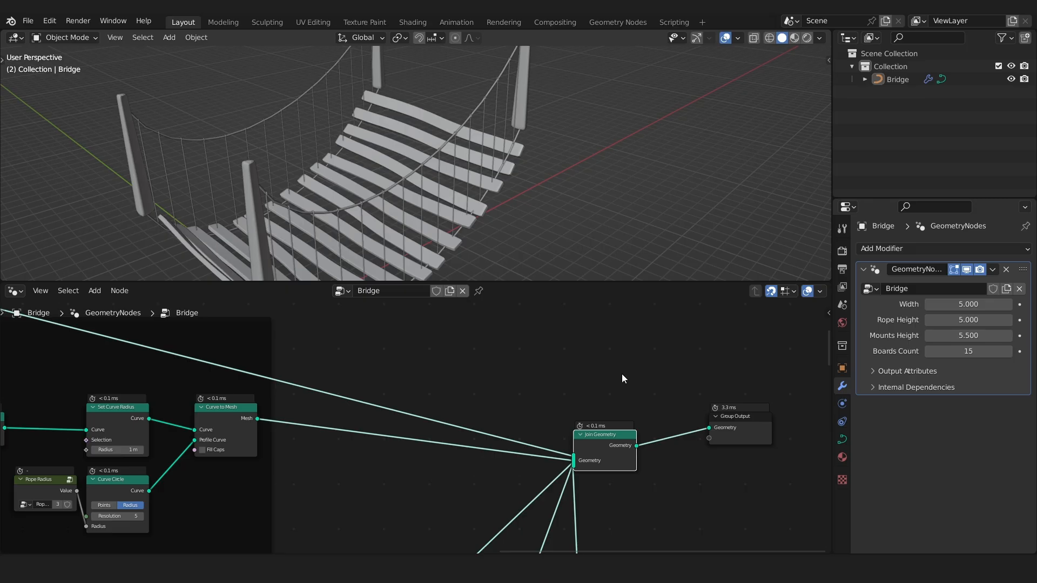
Disconnect Join Geometry from the Group Output, link the Transform output directly there, and place the Group Output beside the Transform node.
right_click_drag(691, 454, 691, 455, "ctrl")
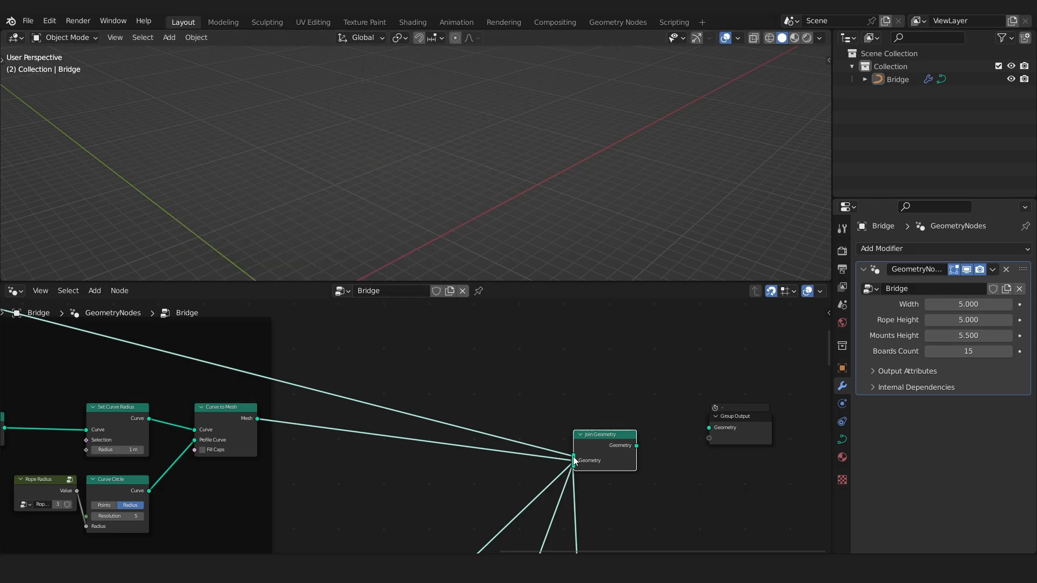
left_click_drag(572, 458, 710, 428)
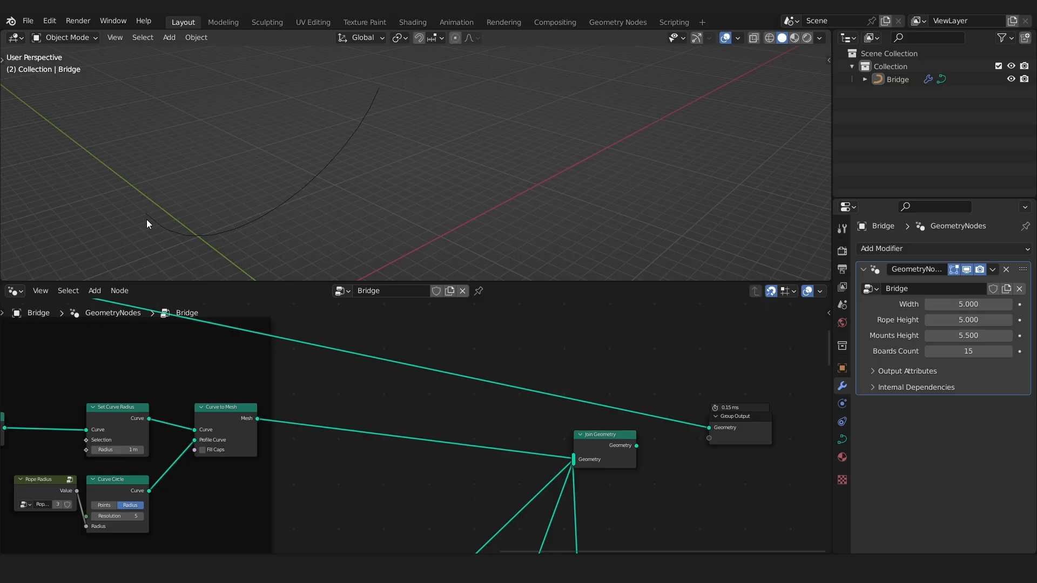
scroll(575, 427, "down", 4)
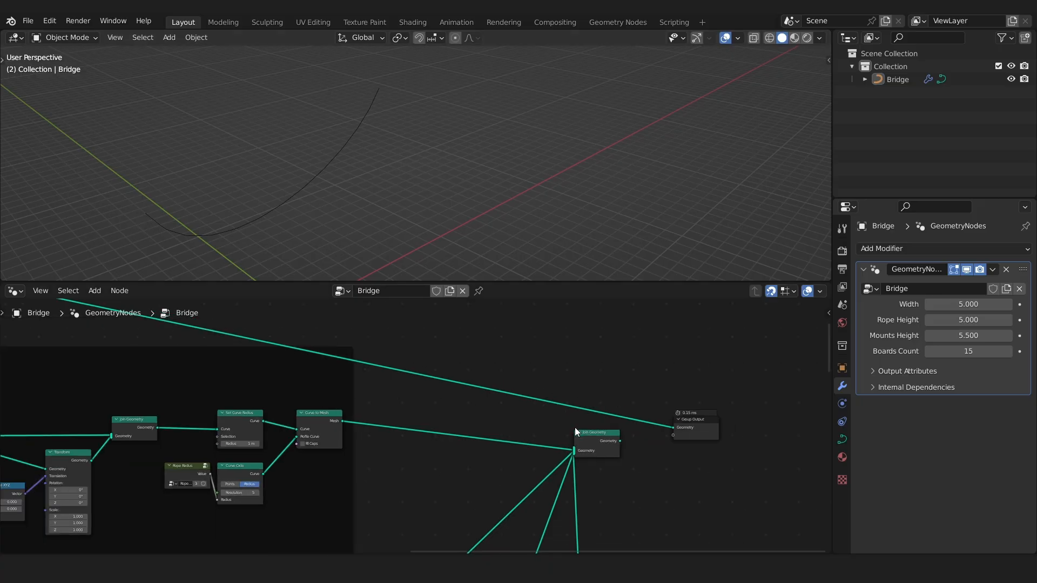
left_click_drag(779, 509, 236, 366)
middle_click_drag(293, 390, 729, 428)
scroll(729, 428, "up", 3)
left_click_drag(639, 403, 479, 391)
scroll(407, 401, "up", 6)
middle_click_drag(407, 401, 591, 415)
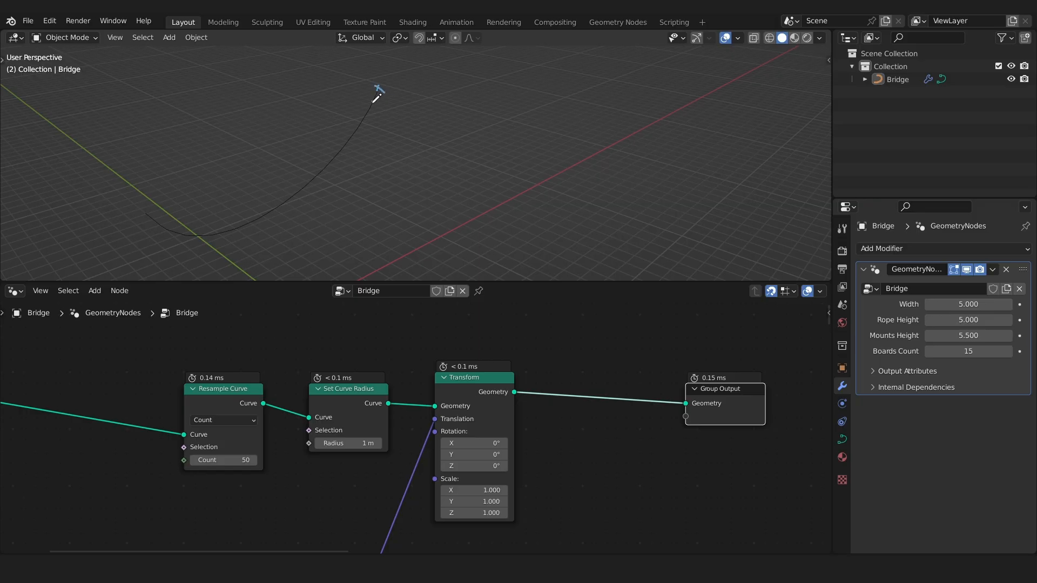
Annotate short strokes near the upper end of the curve, and undo them.
left_click_drag(358, 124, 353, 136)
left_click_drag(351, 129, 356, 131)
key("ctrl+z")
key("ctrl+z")
key("ctrl+z")
key("ctrl+z")
Make room before the Group Output and insert a Set Position node between it and the Transform node.
left_click(580, 372)
left_click_drag(718, 393, 787, 382)
key("shift+a")
key("s")
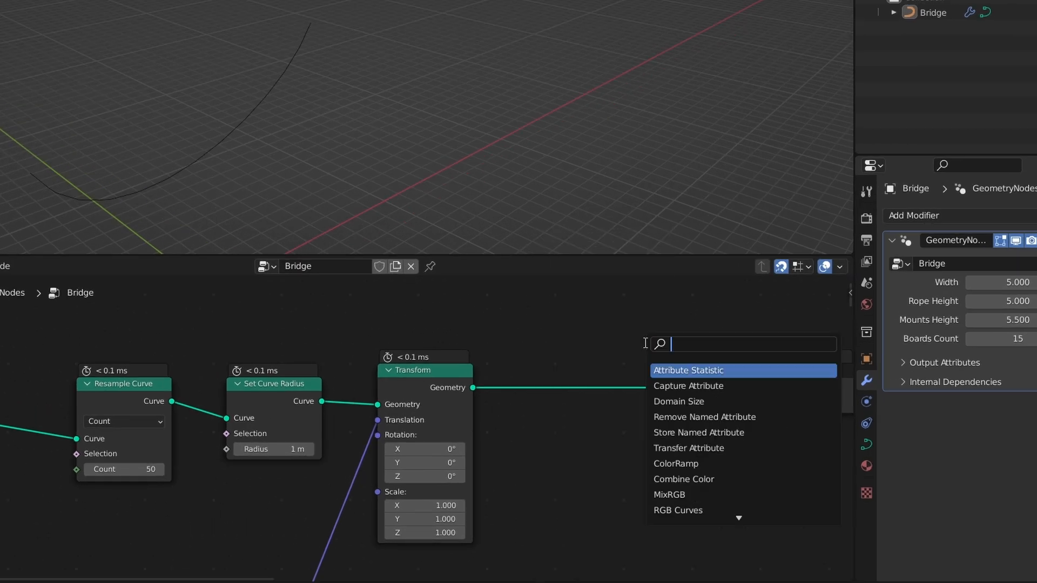
type("set pos")
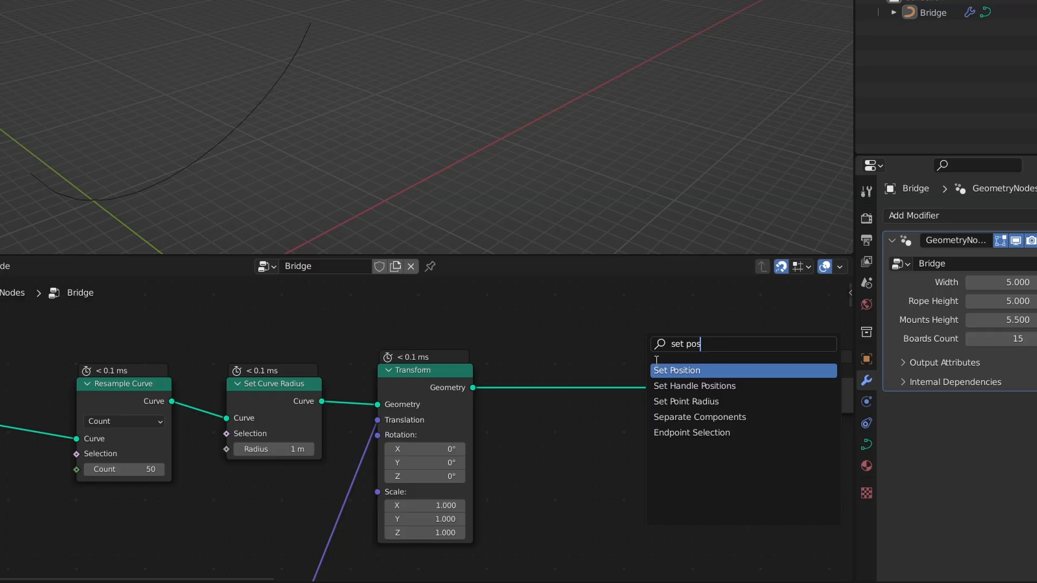
key("Return")
left_click(623, 375)
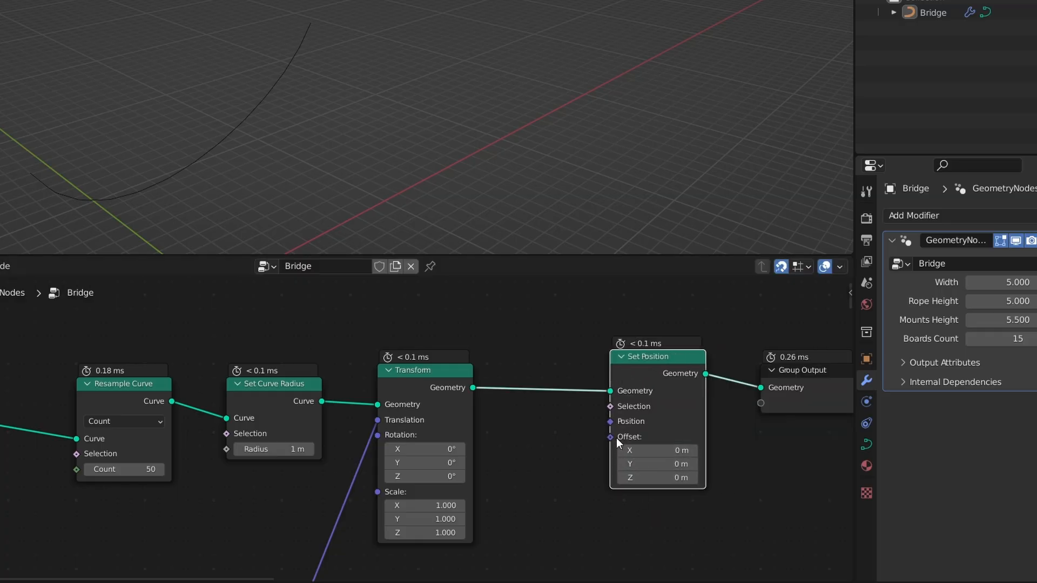
Try different offsets in the Set Position node to shift the whole curve, and reset them to 0 m.
mouse_move(653, 450)
left_mouse_down()
mouse_move(670, 451)
mouse_move(618, 451)
mouse_move(645, 450)
left_mouse_up()
left_click_drag(651, 463, 670, 447)
type("0")
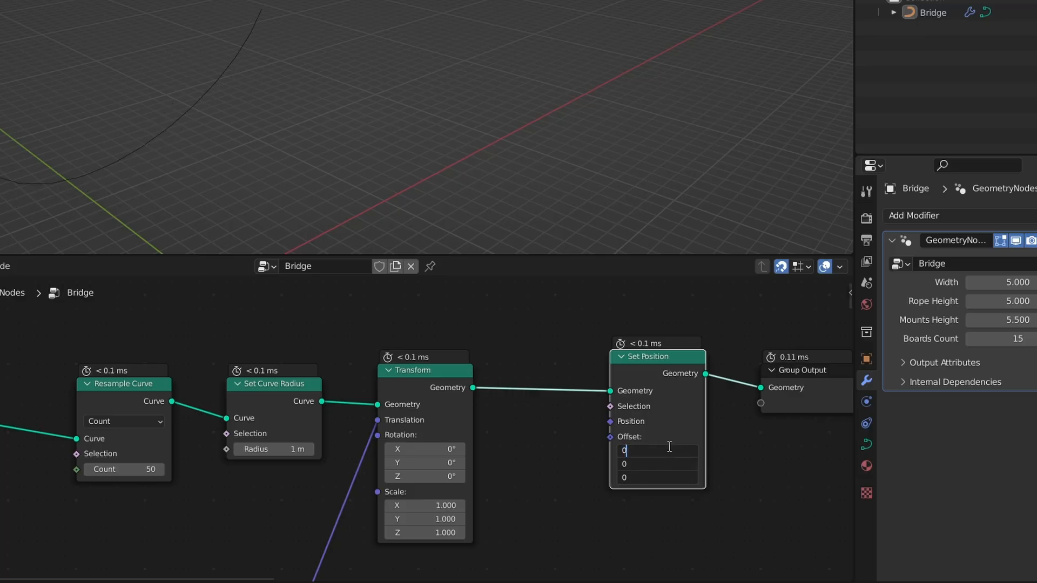
key("Return")
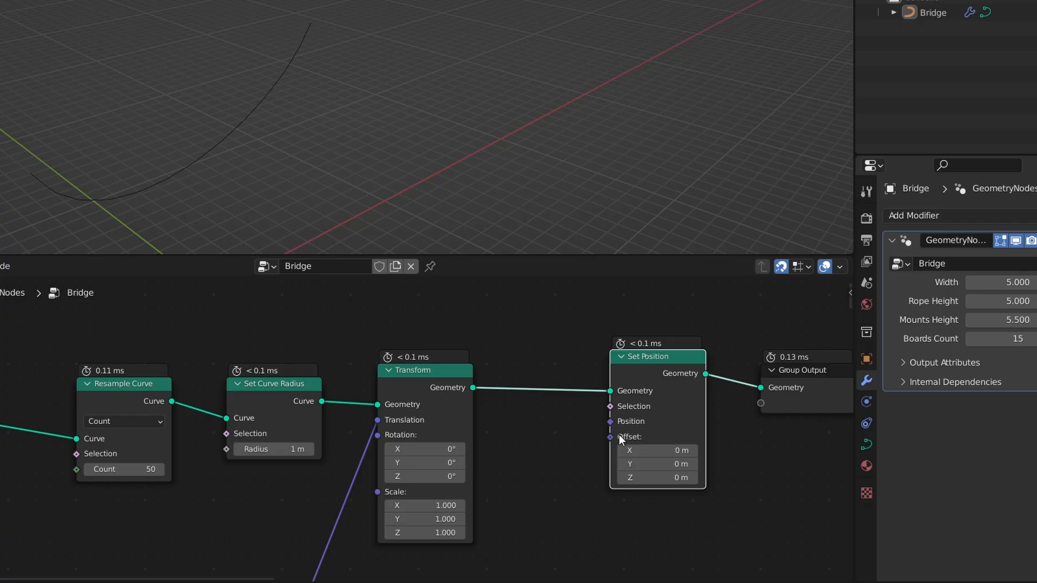
left_click_drag(629, 450, 648, 477)
type("0")
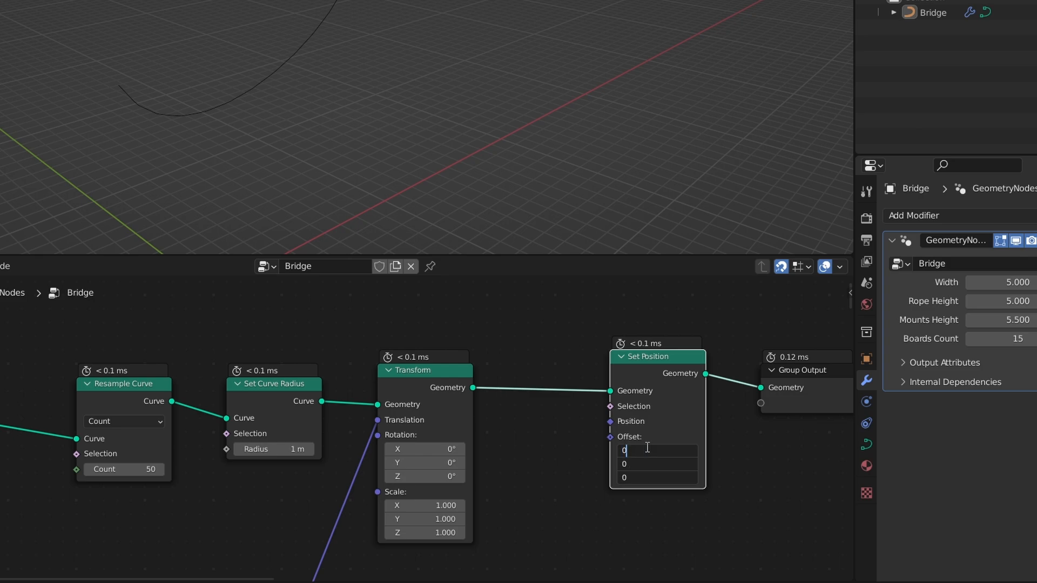
key("Return")
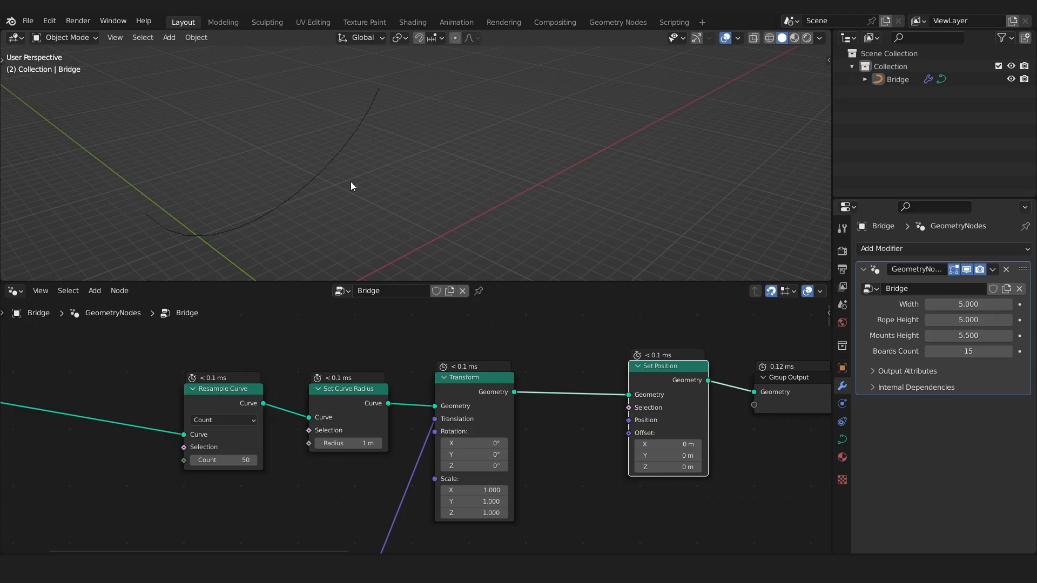
Annotate strokes along the upper end of the curve to mark its individual points.
left_click_drag(374, 85, 381, 96)
left_click_drag(382, 85, 366, 118)
left_click_drag(370, 112, 364, 126)
Add a Noise Texture node below the link between the Transform and Set Position nodes.
left_click(568, 419)
key("shift+a")
type("s")
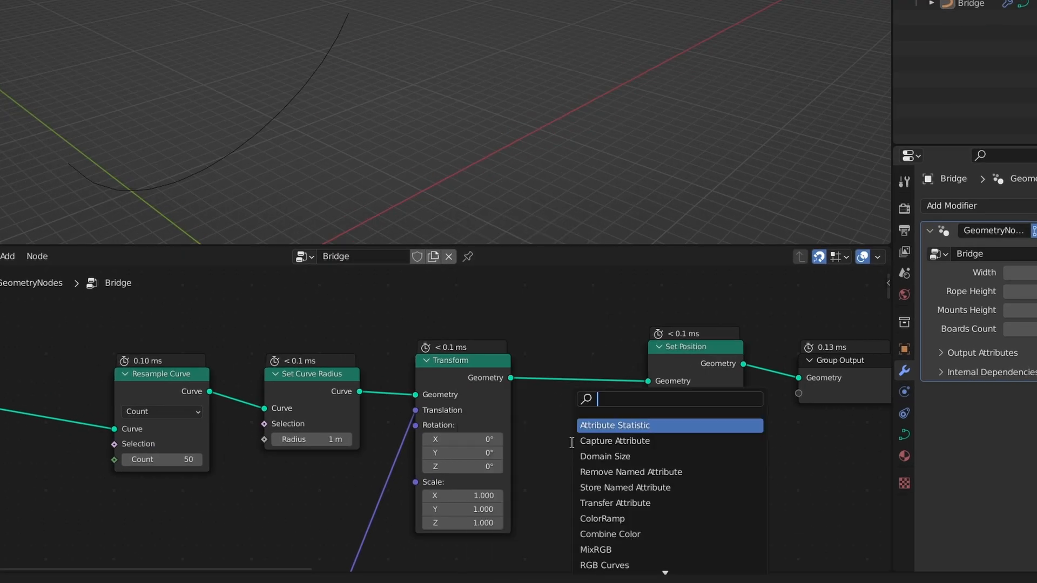
type("noise")
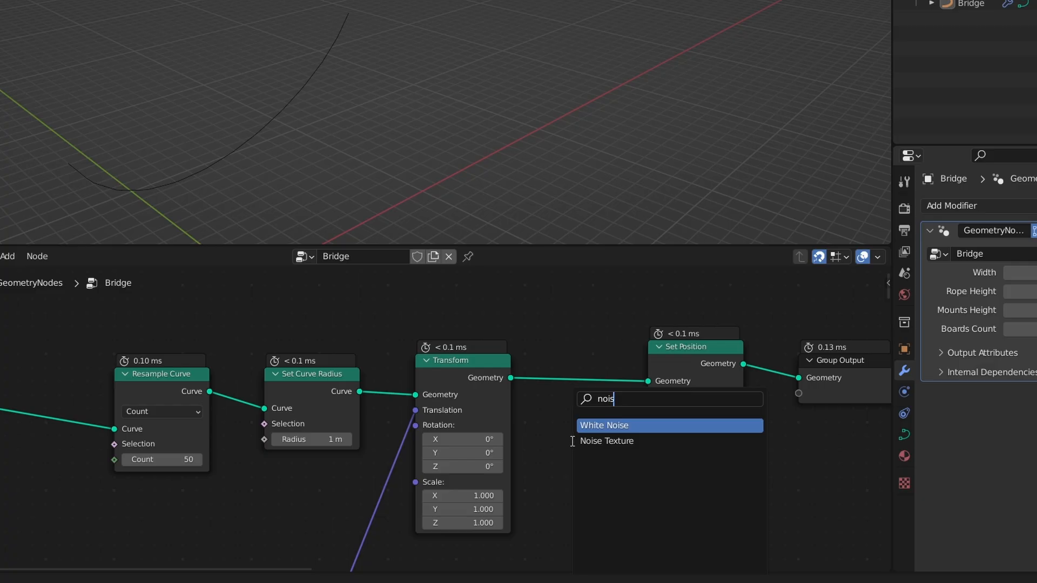
key("Down")
key("Return")
left_click(572, 452)
Space the Set Position and Group Output nodes farther out, and link the Noise Texture's Color to the Set Position Offset.
scroll(572, 450, "down", 5)
middle_click_drag(574, 439, 481, 407)
left_click_drag(790, 358, 770, 377)
left_click_drag(478, 440, 496, 448)
scroll(545, 456, "up", 3)
middle_click_drag(555, 456, 433, 444)
left_click_drag(414, 440, 660, 375)
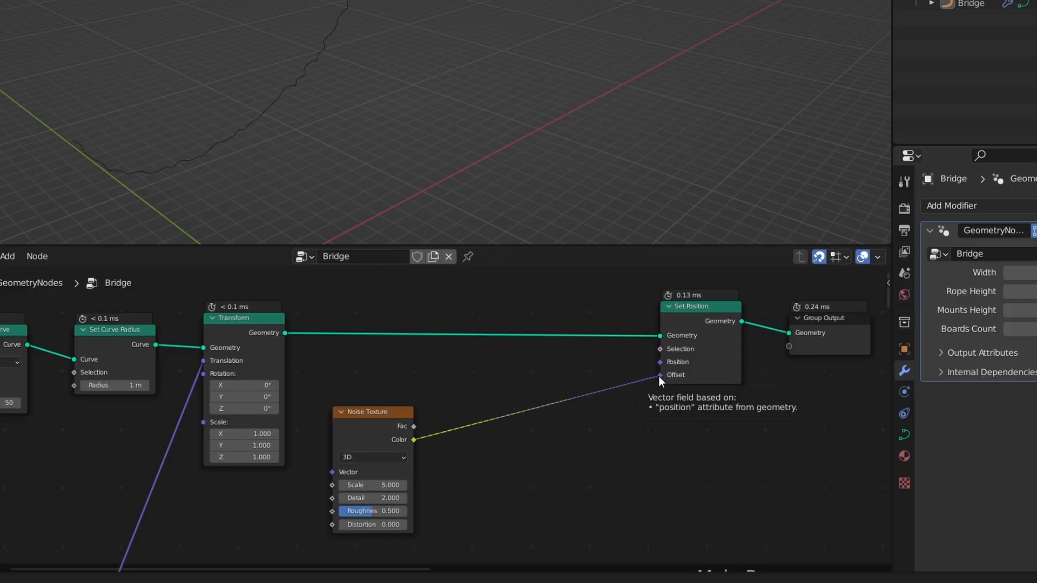
middle_click_drag(232, 112, 326, 77)
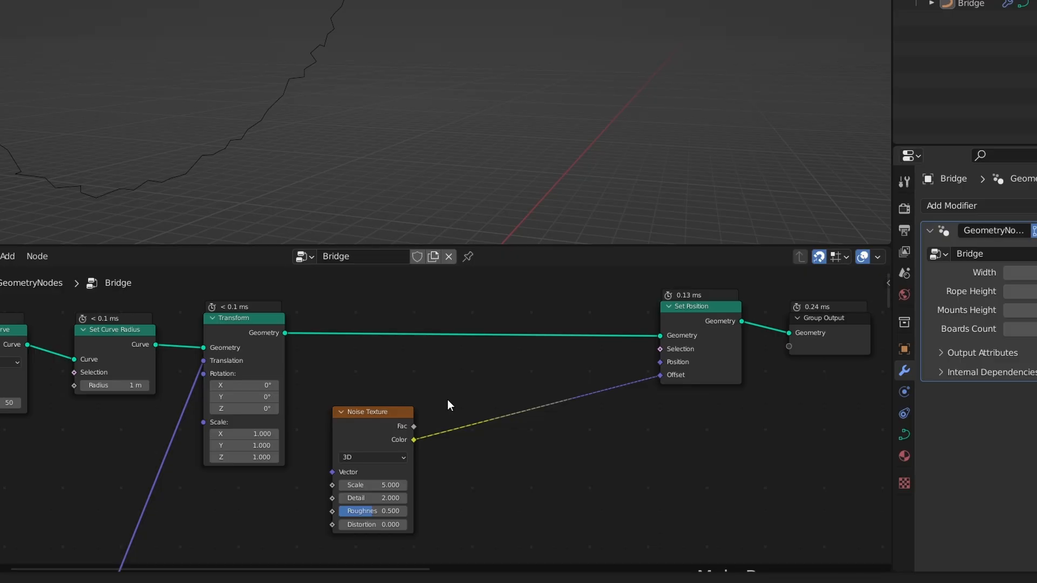
Link the Set Position output to the final Join Geometry node, and connect that node to the Group Output beside it.
scroll(447, 399, "down", 3)
middle_click_drag(528, 384, 237, 378)
left_click_drag(158, 314, 460, 481)
scroll(688, 487, "up", 4)
scroll(673, 493, "up", 3)
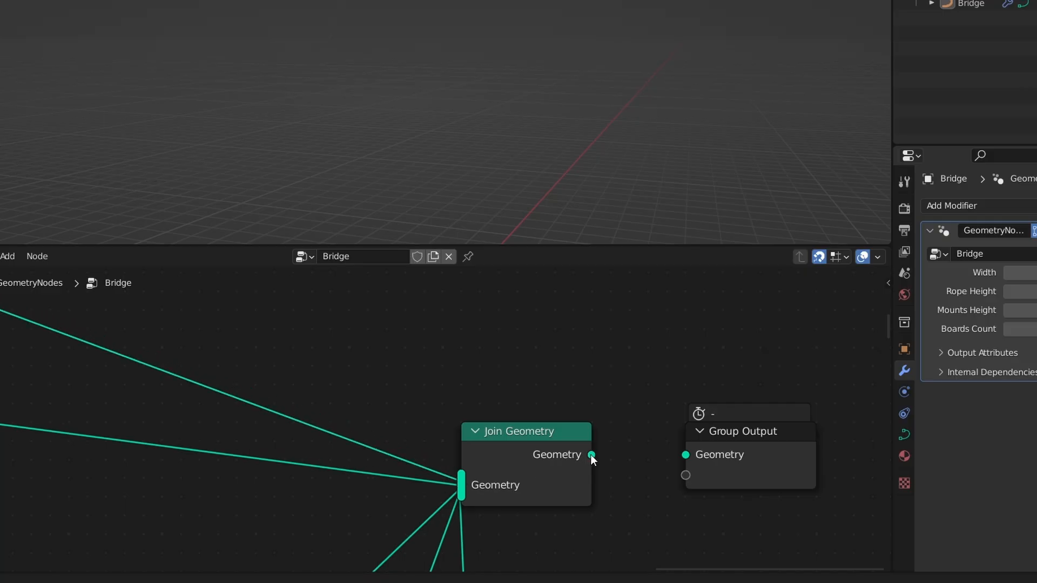
left_click_drag(590, 455, 687, 457)
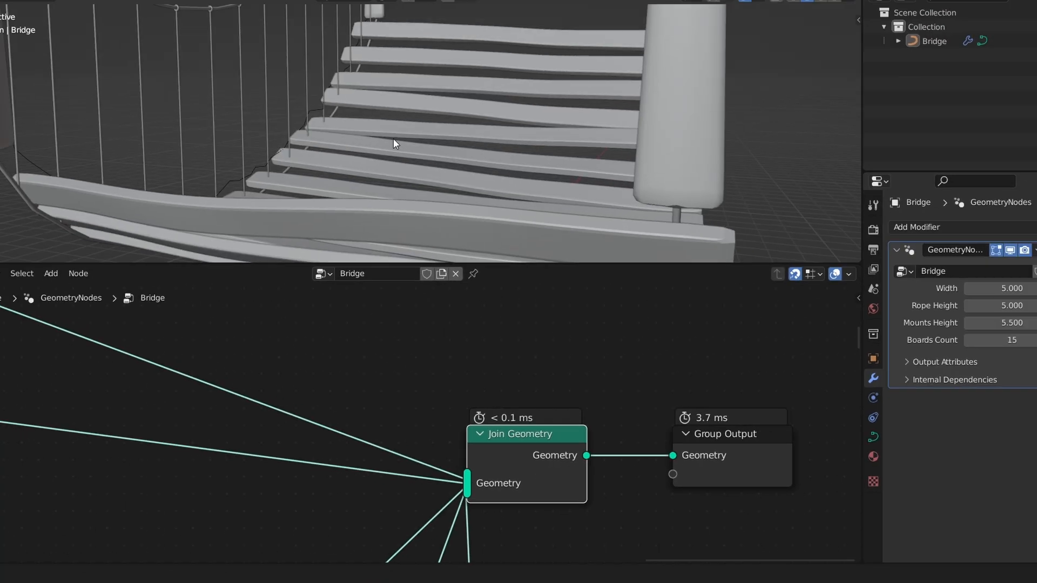
middle_click_drag(363, 89, 137, 173)
middle_click_drag(205, 225, 410, 244)
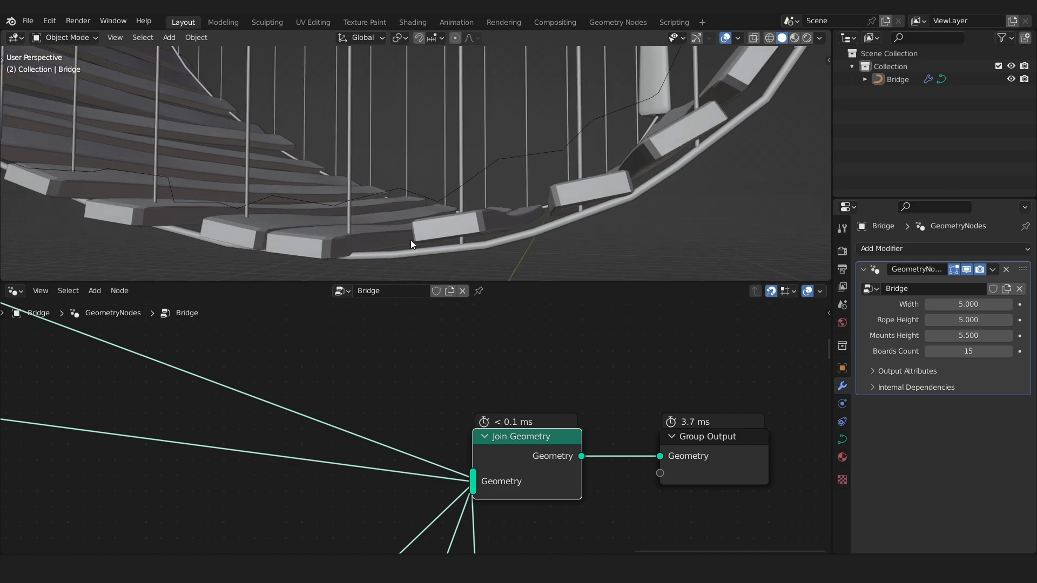
Annotate a few strokes around the lower rope to show the point offset, and undo them.
left_click_drag(491, 253, 485, 258)
left_click_drag(496, 226, 543, 272)
mouse_move(511, 236)
left_mouse_down()
mouse_move(502, 170)
mouse_move(512, 180)
left_mouse_up()
key("ctrl+z")
key("ctrl+z")
key("ctrl+z")
Annotate the range 0 → 1 beside the Noise Texture node and draw up and down offset arrows on the lower rope.
scroll(361, 385, "down", 3)
scroll(358, 389, "down", 4)
middle_click_drag(358, 388, 355, 540)
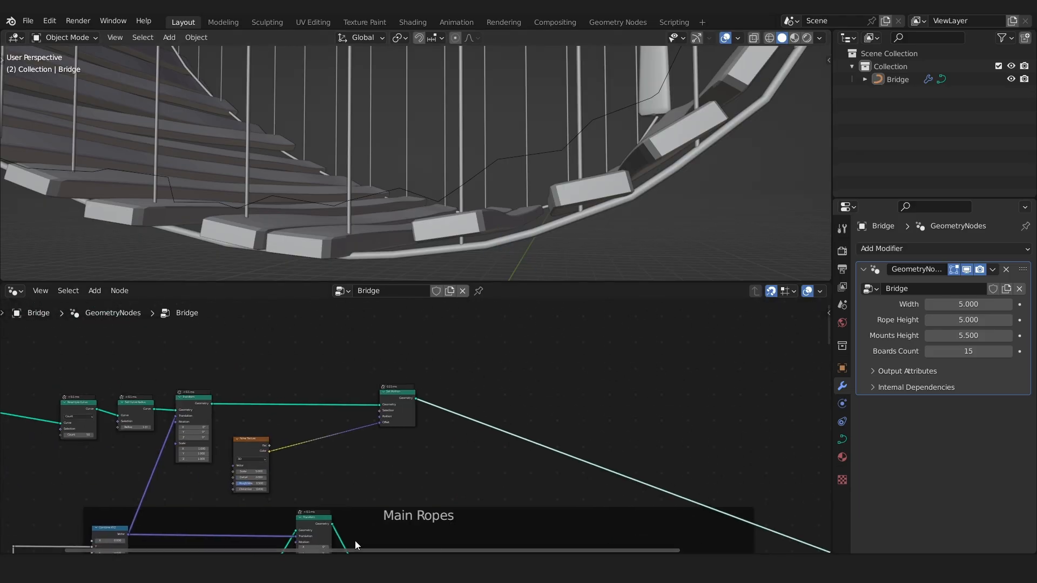
scroll(242, 448, "up", 11)
scroll(240, 403, "down", 1)
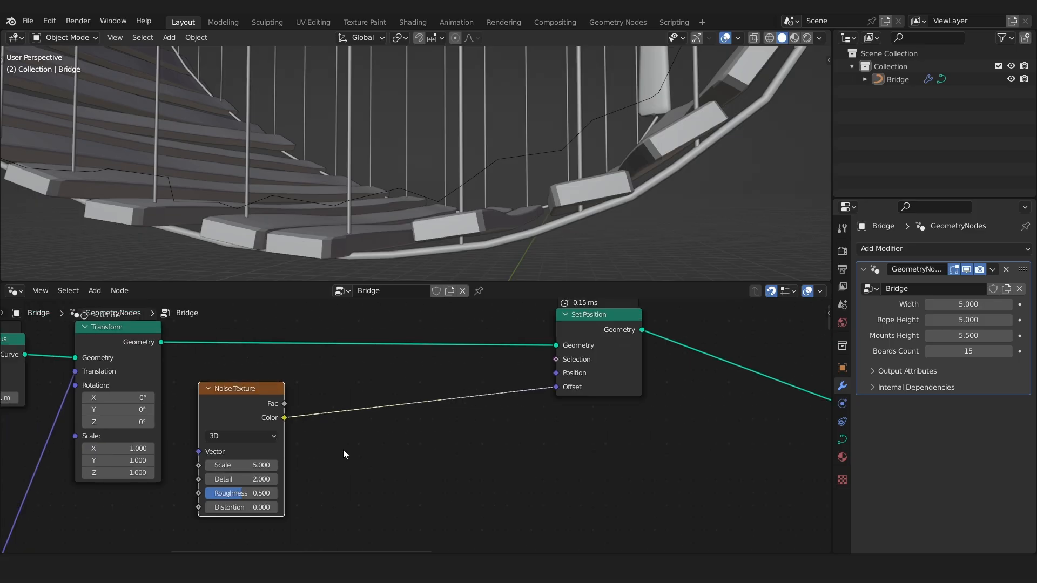
left_click(355, 464)
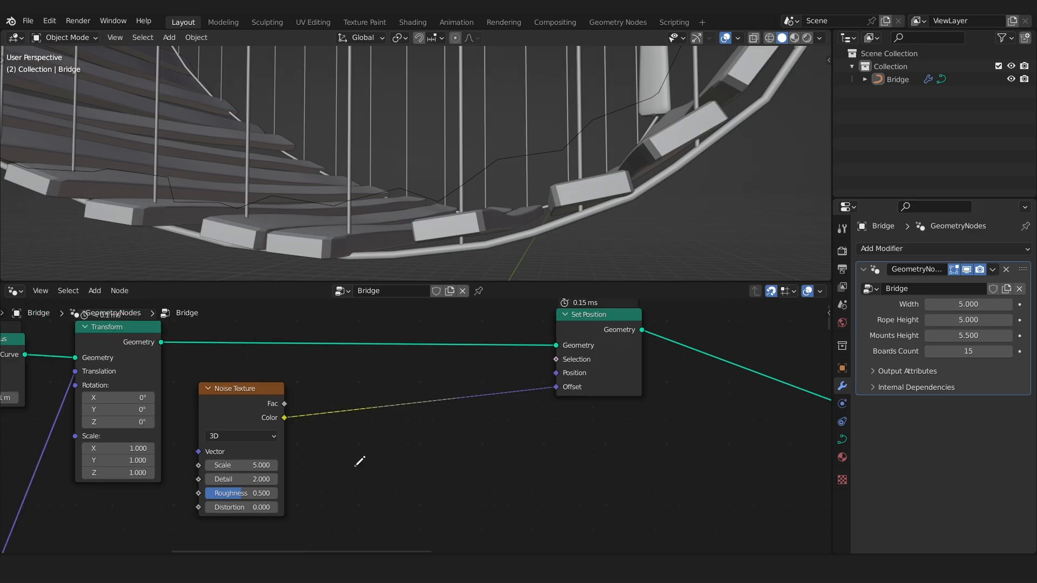
right_click_drag(354, 463, 366, 469, "ctrl")
left_click_drag(369, 471, 447, 470)
mouse_move(442, 465)
left_mouse_down()
mouse_move(444, 479)
mouse_move(482, 479)
left_mouse_up()
left_click_drag(479, 481, 516, 480)
mouse_move(513, 232)
left_mouse_down()
mouse_move(508, 166)
mouse_move(518, 174)
left_mouse_up()
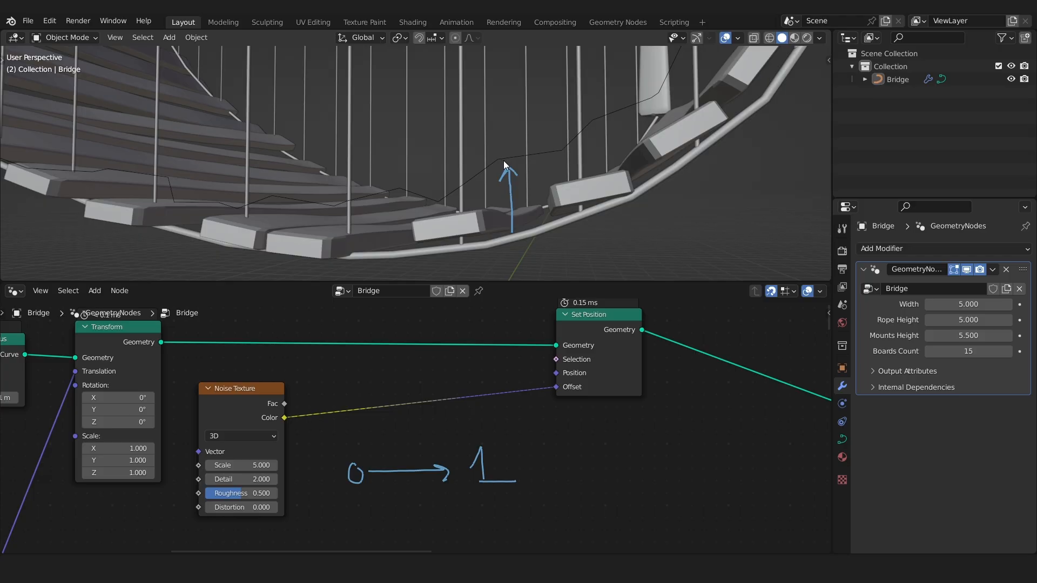
mouse_move(538, 227)
left_mouse_down()
mouse_move(540, 198)
mouse_move(544, 251)
left_mouse_up()
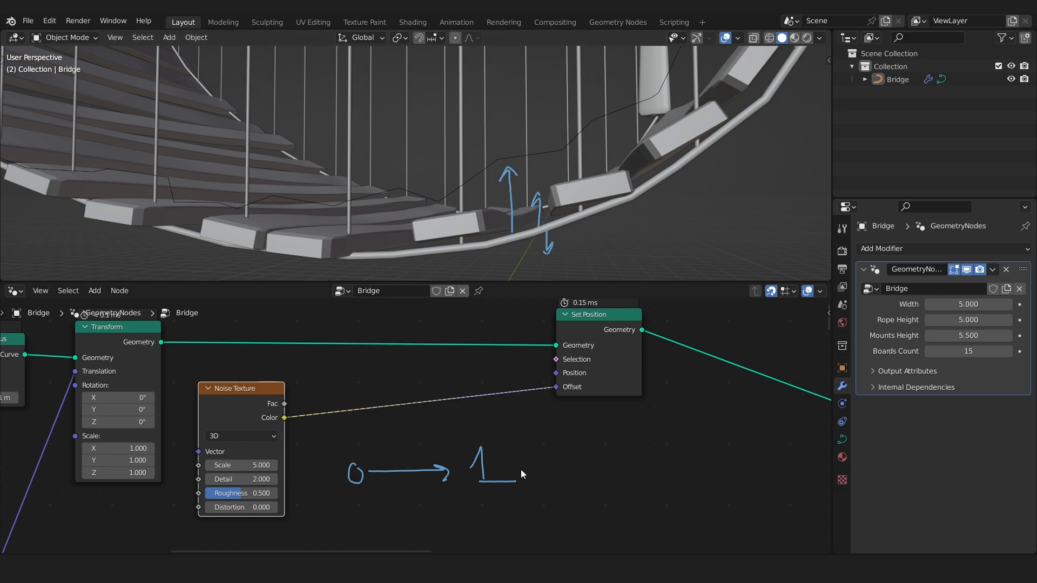
Annotate a brace leading to the range -0,5 → 0,5 with 0 at its middle, and sketch a zigzag along the lower rope.
mouse_move(528, 474)
left_mouse_down()
mouse_move(507, 495)
mouse_move(427, 503)
mouse_move(351, 496)
mouse_move(326, 480)
left_mouse_up()
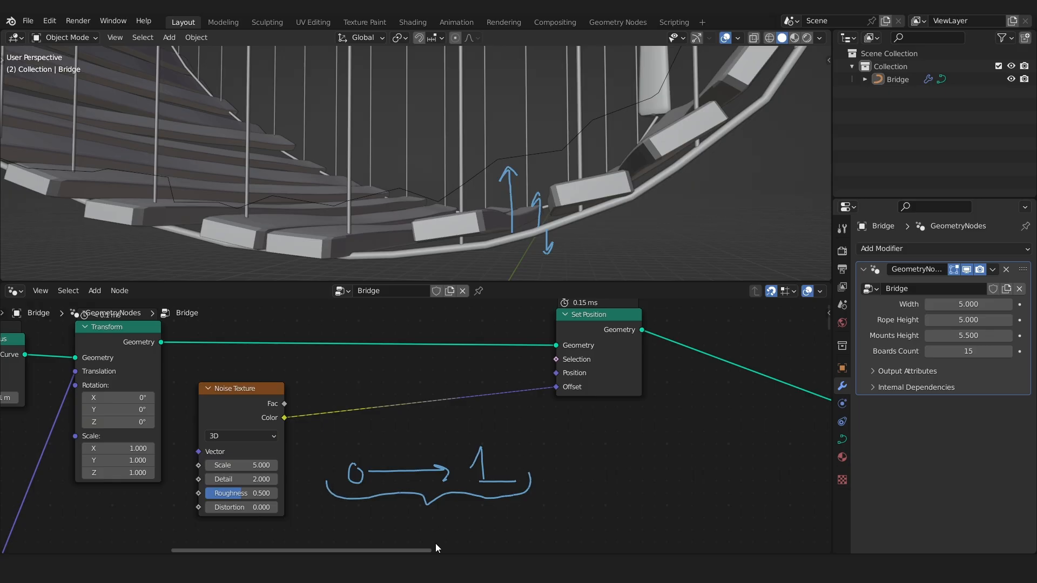
mouse_move(327, 514)
left_mouse_down()
mouse_move(330, 530)
mouse_move(466, 517)
mouse_move(466, 532)
left_mouse_up()
left_click_drag(489, 514, 508, 526)
left_click_drag(507, 503, 516, 499)
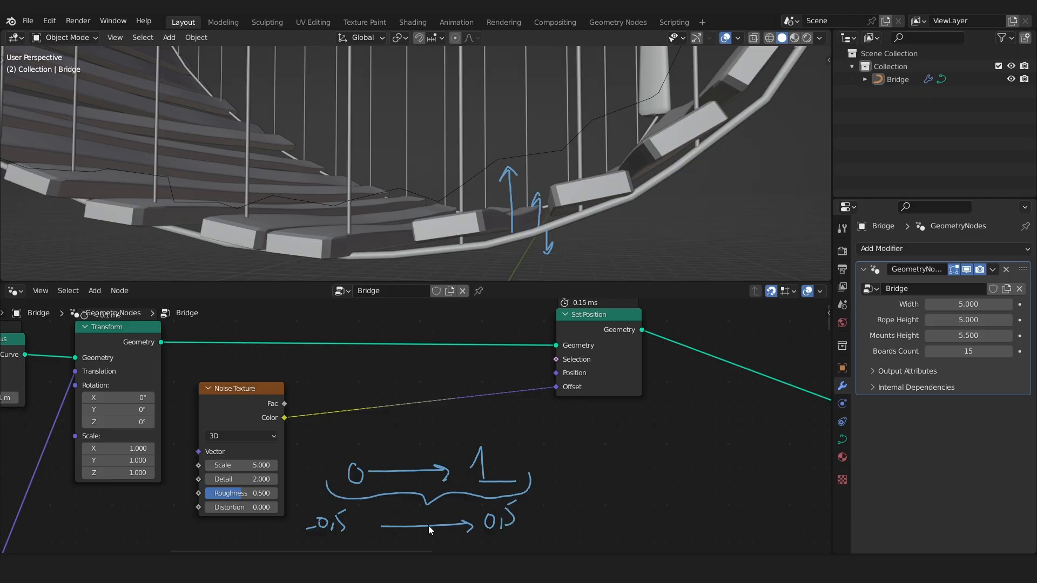
left_click_drag(439, 533, 438, 534)
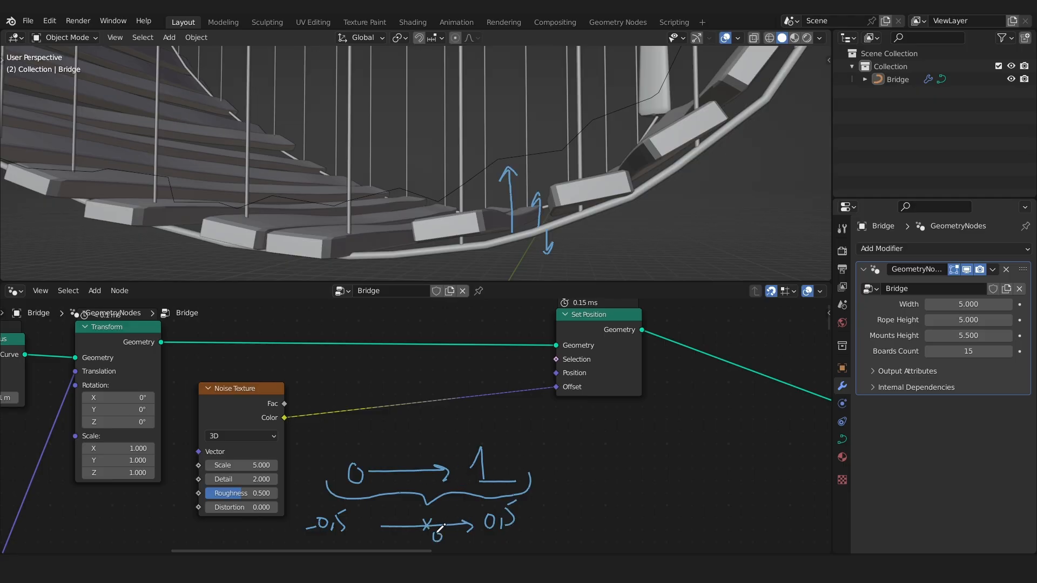
mouse_move(631, 194)
left_mouse_down()
mouse_move(505, 241)
mouse_move(378, 257)
mouse_move(409, 259)
mouse_move(442, 227)
mouse_move(499, 270)
mouse_move(556, 230)
mouse_move(597, 223)
left_mouse_up()
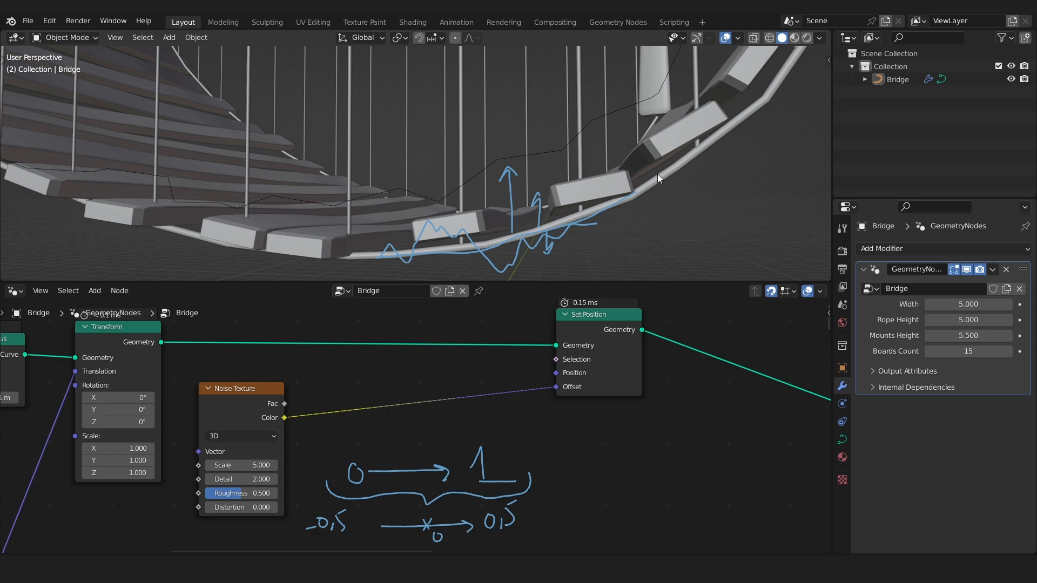
Undo all annotation strokes on the rope and beside the Noise Texture node.
key("ctrl+z")
key("ctrl+z")
key("ctrl+z")
key("ctrl+z")
key("ctrl+z")
key("ctrl+z")
key("ctrl+z")
key("ctrl+z")
key("ctrl+z")
key("ctrl+z")
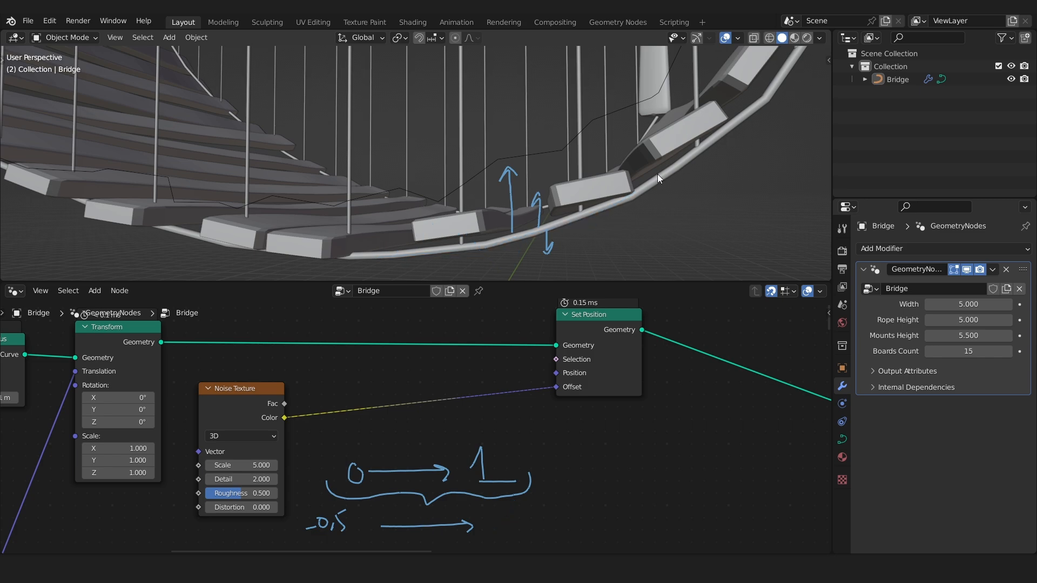
key("ctrl+z")
key("ctrl+z")
key("ctrl+z")
key("ctrl+z")
key("ctrl+z")
key("ctrl+z")
key("ctrl+z")
key("ctrl+z")
key("ctrl+z")
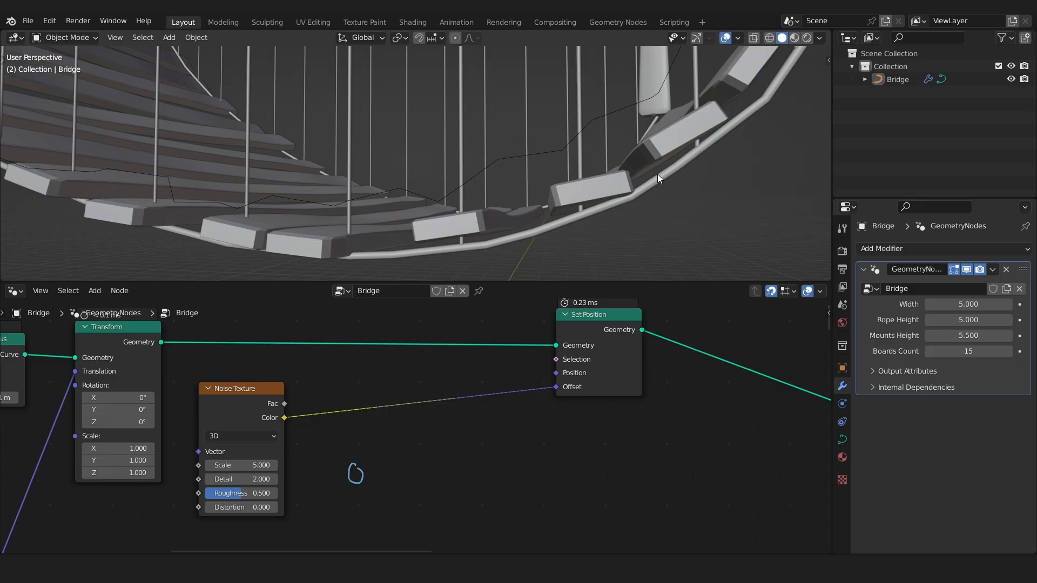
Insert a Vector Math node into the link between the Noise Texture's Color and the Set Position Offset.
left_click(230, 400)
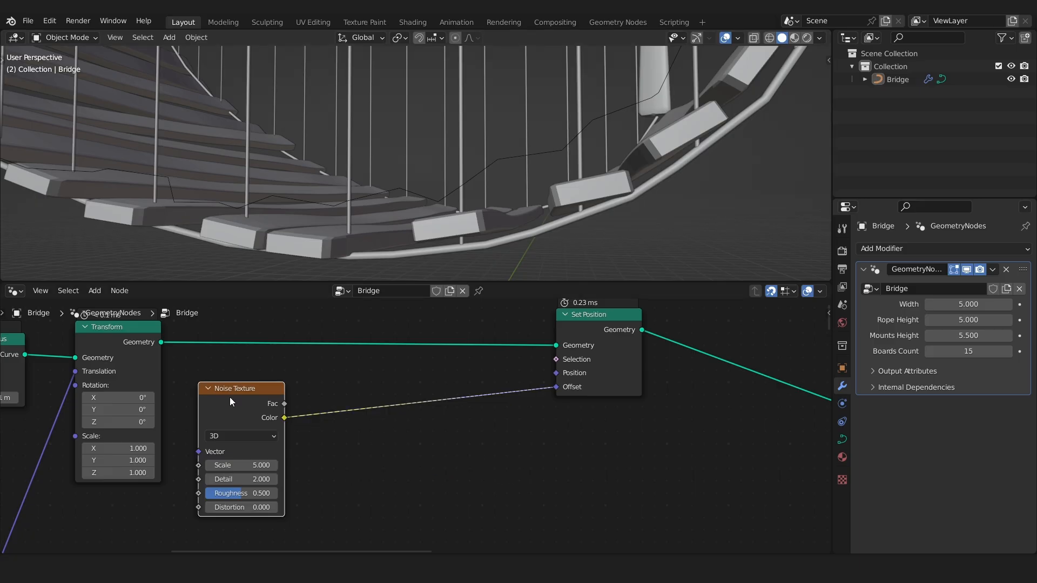
mouse_move(262, 414)
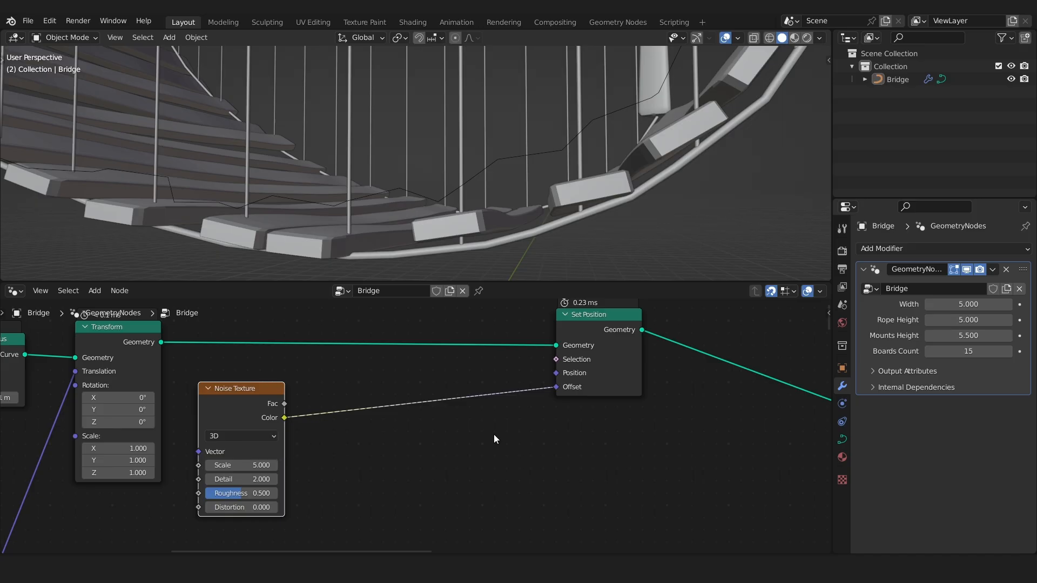
left_click(492, 434)
key("shift+a")
type("s")
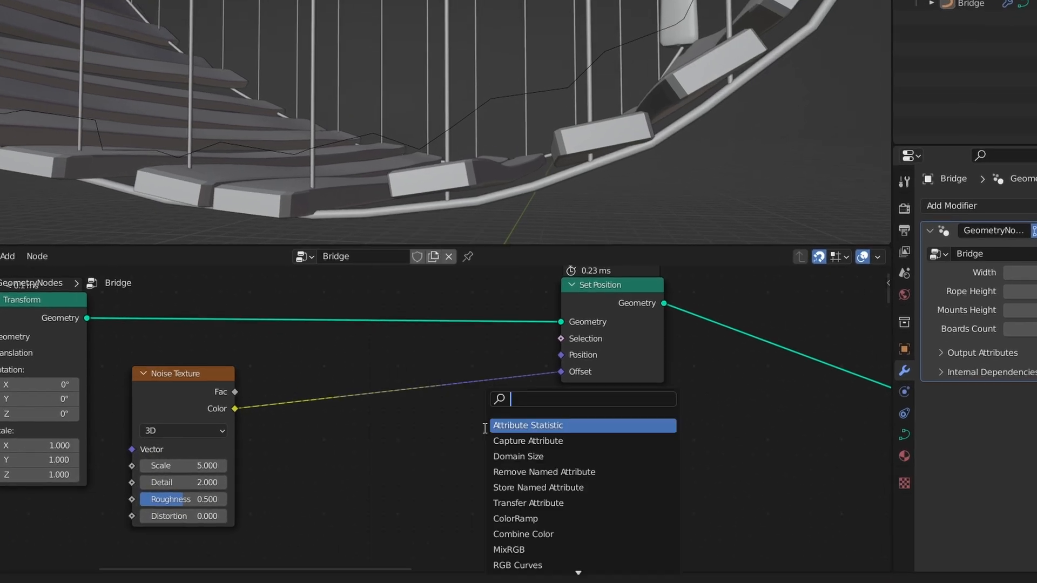
type("vecto")
left_click(504, 440)
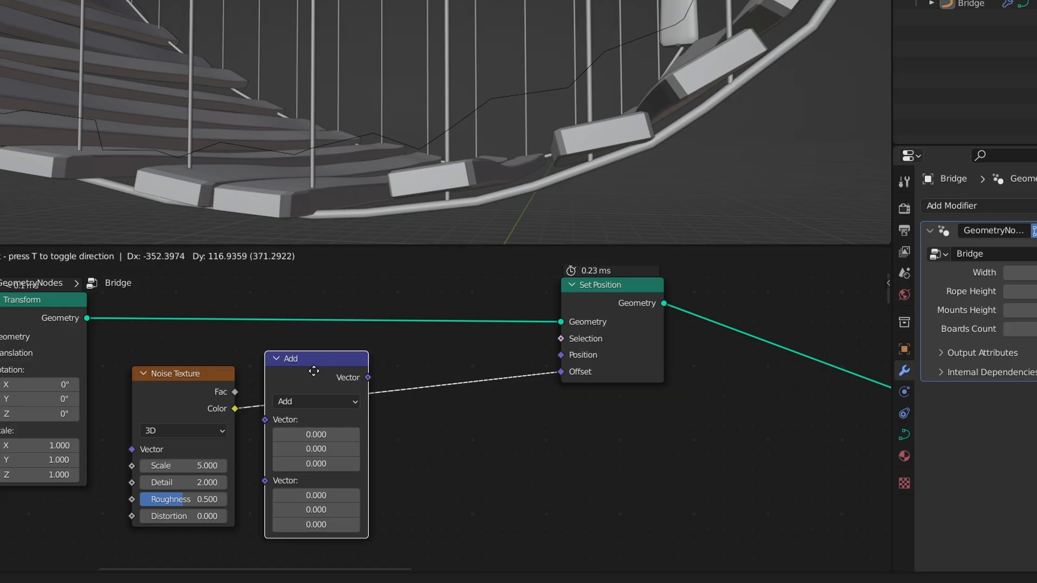
left_click(306, 380)
Set the Vector Math node's operation to Subtract and all three values of its second vector to 0.5.
left_click(336, 416)
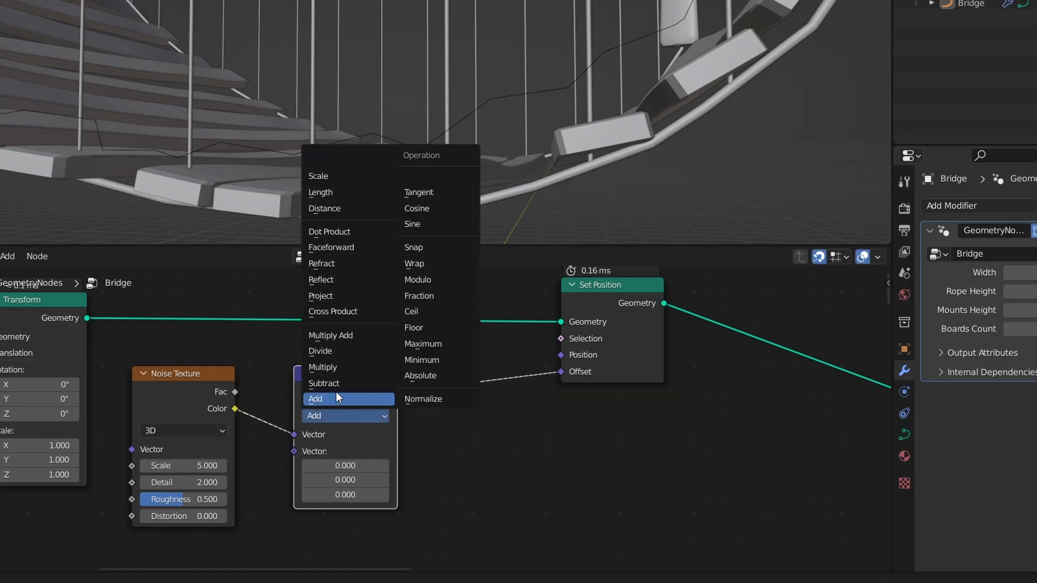
left_click(321, 382)
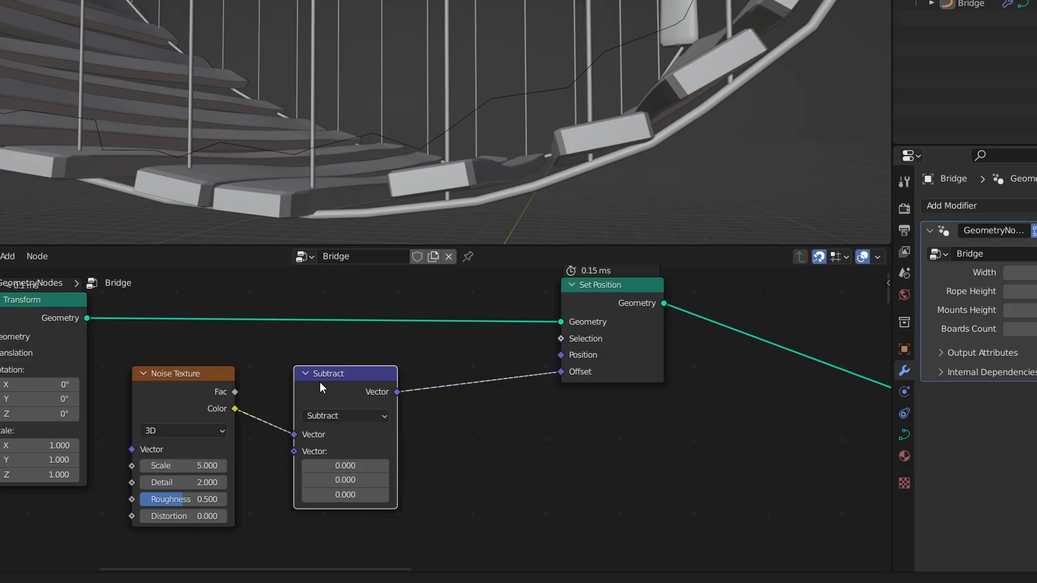
left_click_drag(346, 466, 345, 494)
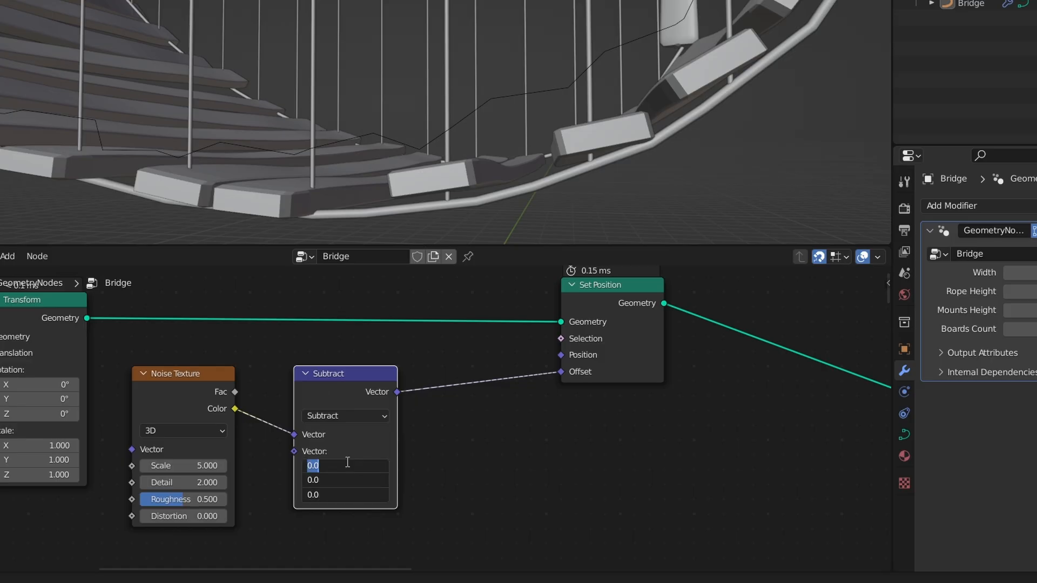
type(".5")
key("Return")
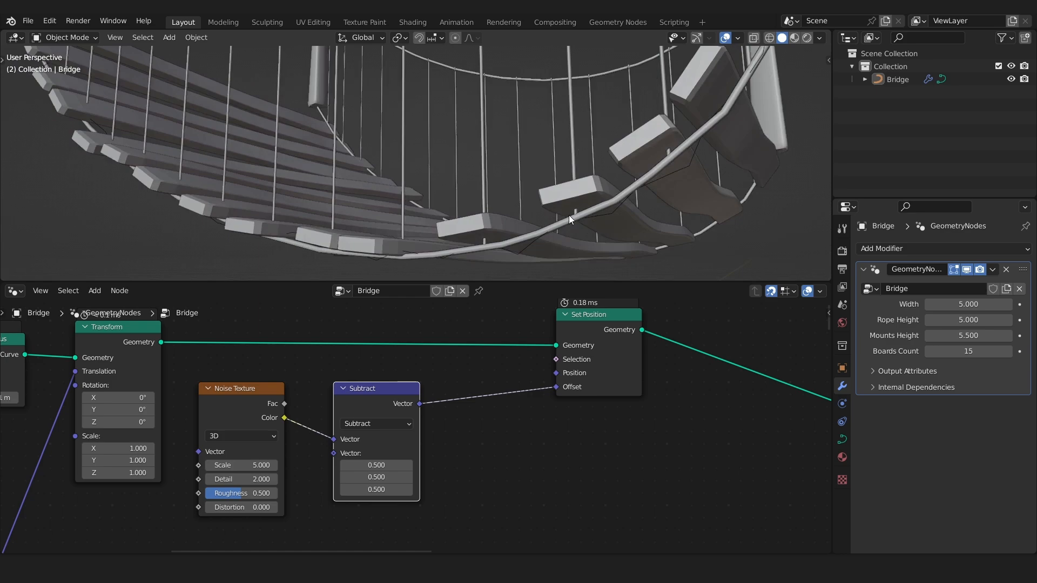
Duplicate the Subtract node onto the link between it and the Set Position Offset.
middle_click_drag(569, 214, 323, 257)
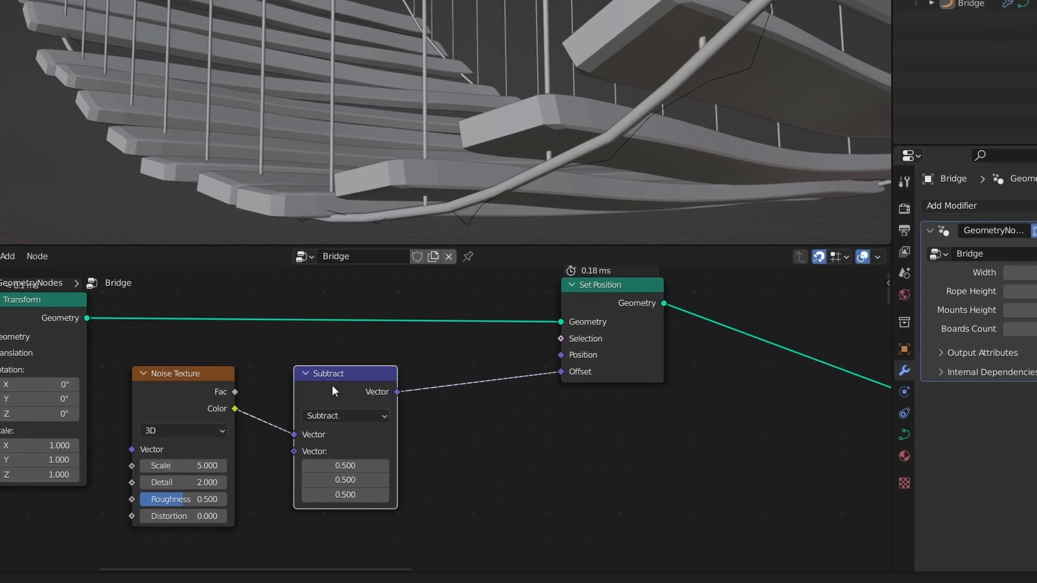
key("shift+d")
left_click(448, 360)
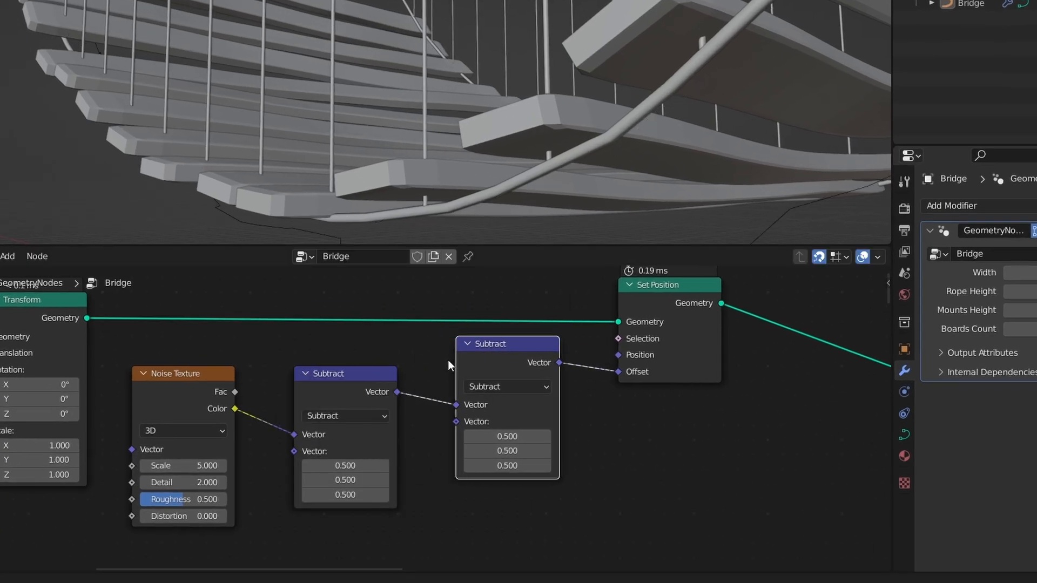
Change the duplicated node's operation to Scale and set its scale to 1.2.
left_click(487, 386)
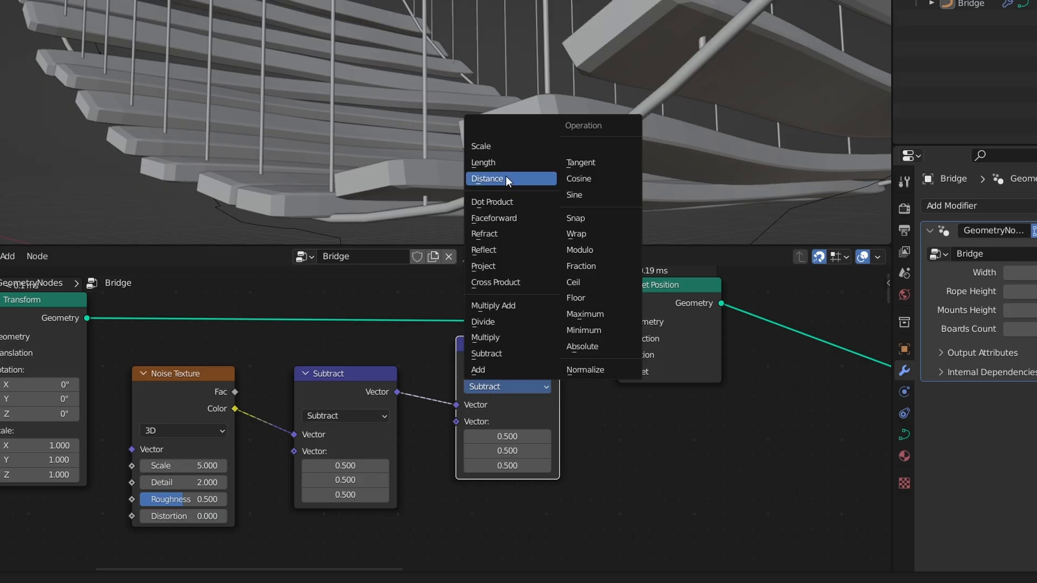
left_click(501, 149)
left_click_drag(508, 422, 540, 422)
left_click(500, 422)
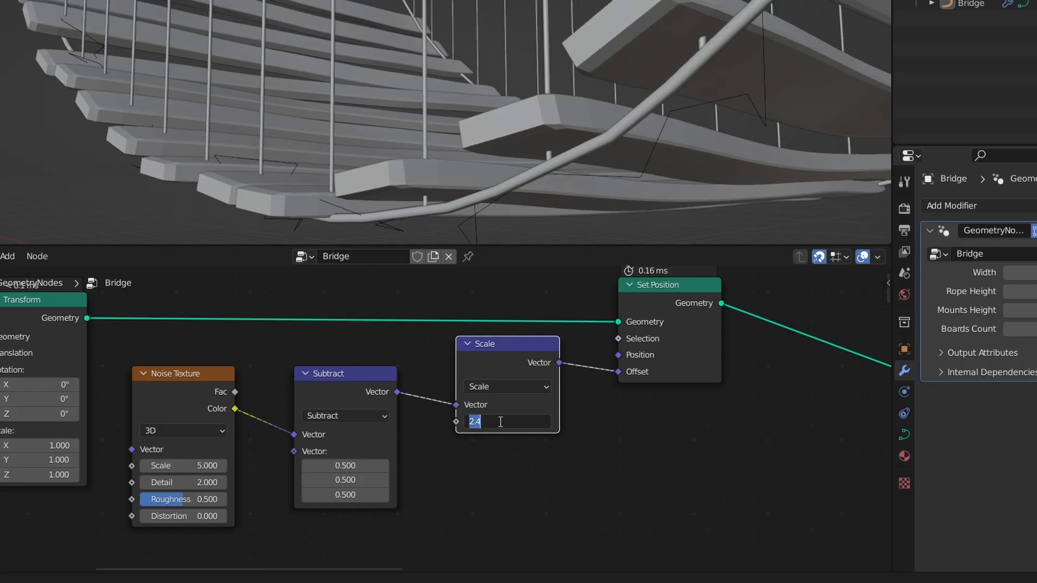
type("1.2")
key("Return")
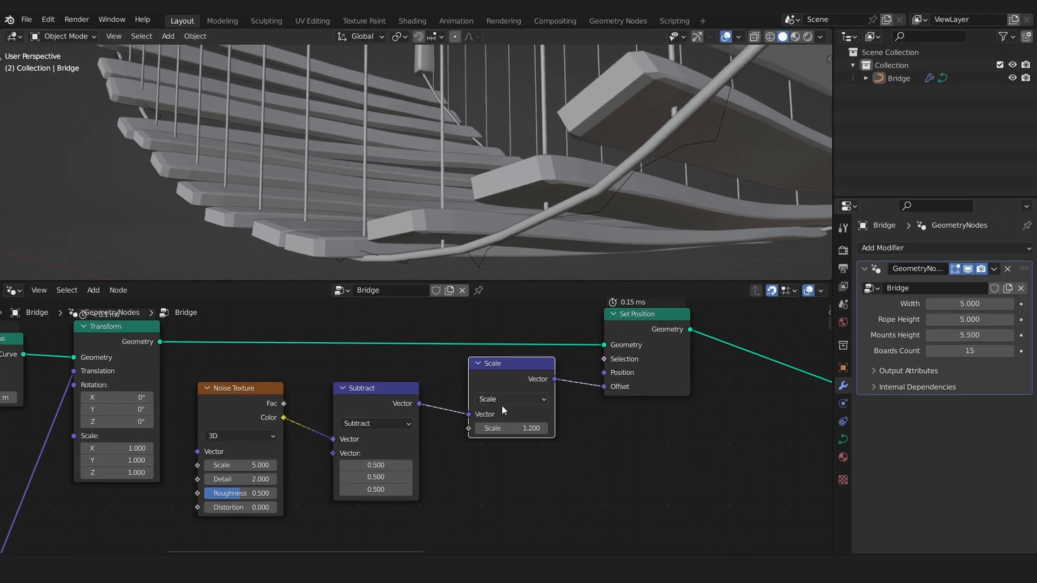
Arrange the Noise Texture, Subtract and Scale nodes in a compact row below the link from Transform to Set Position.
middle_click_drag(657, 231, 702, 216)
left_click_drag(264, 394, 288, 394)
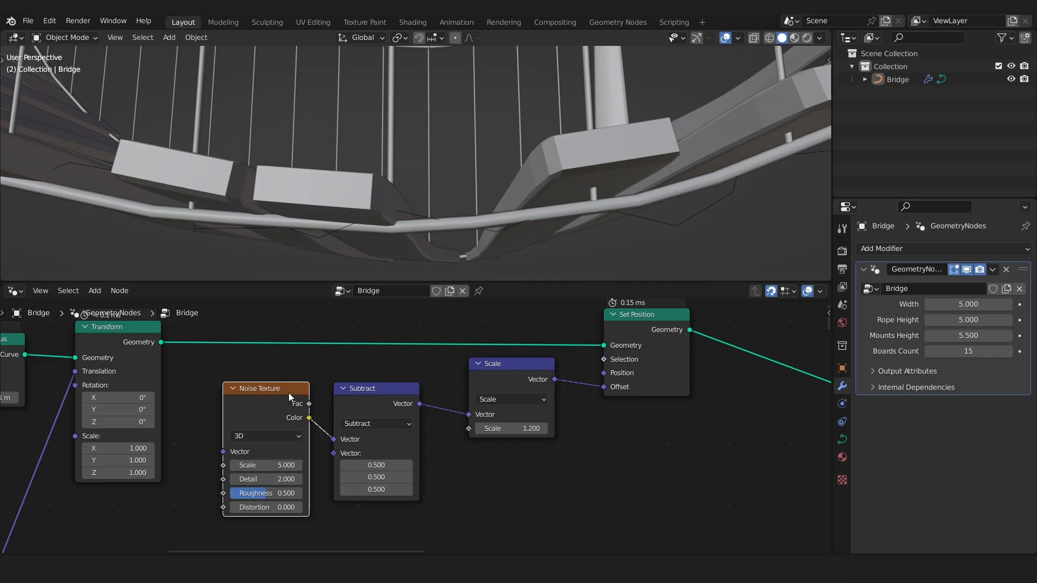
left_click_drag(406, 376, 300, 400)
left_click_drag(360, 393, 398, 368)
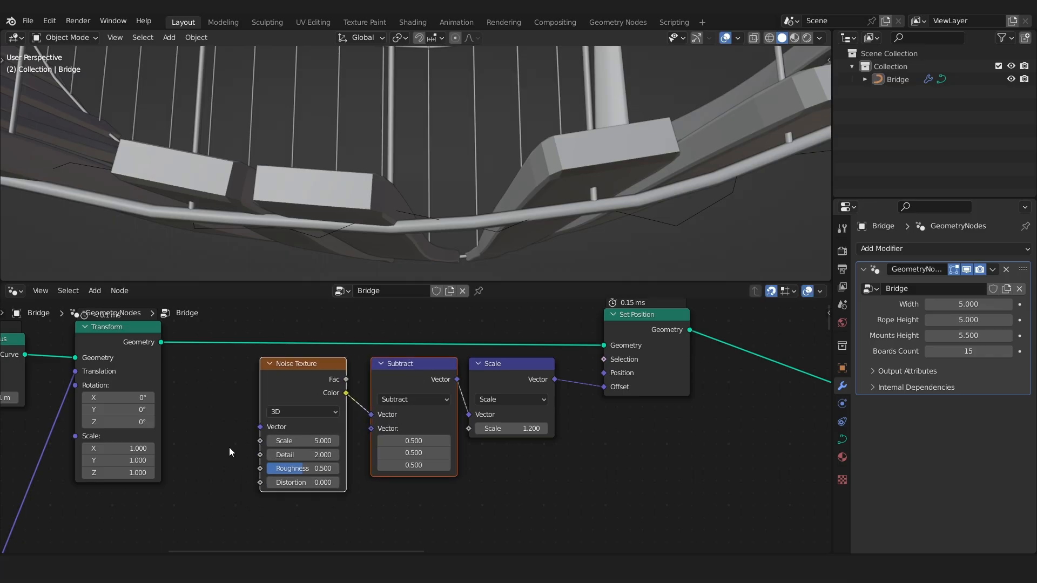
left_click_drag(236, 420, 487, 376)
left_click_drag(504, 366, 517, 428)
left_click(643, 444)
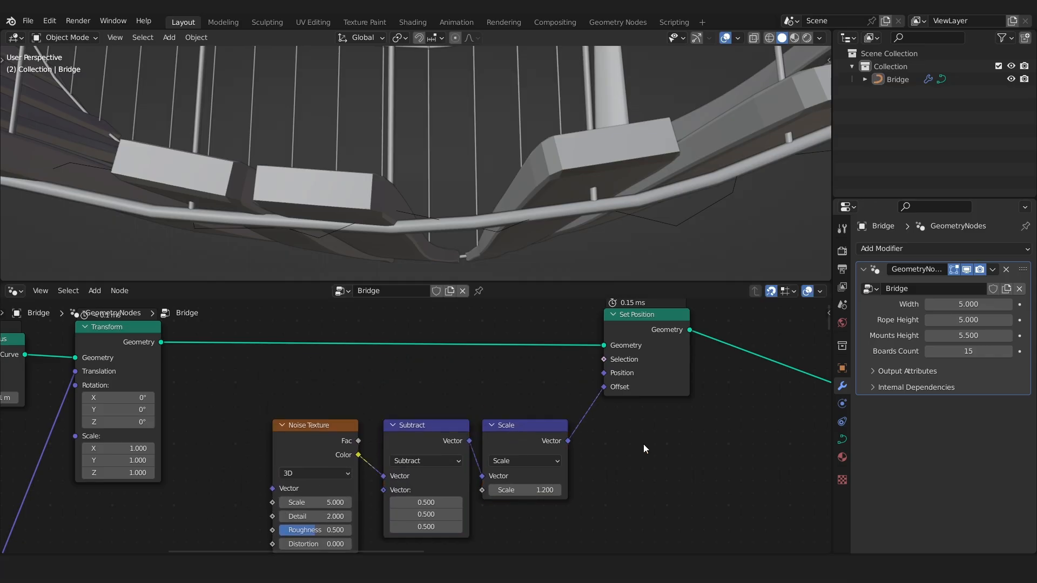
Try the Noise Texture in 4D and return it to 3D.
middle_click_drag(309, 427, 384, 348)
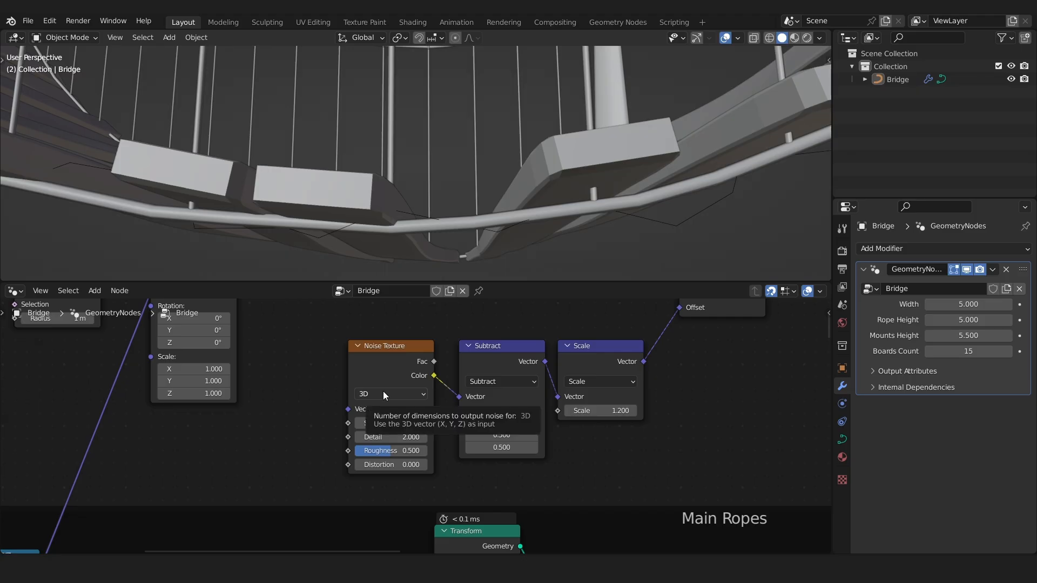
scroll(383, 393, "up", 1)
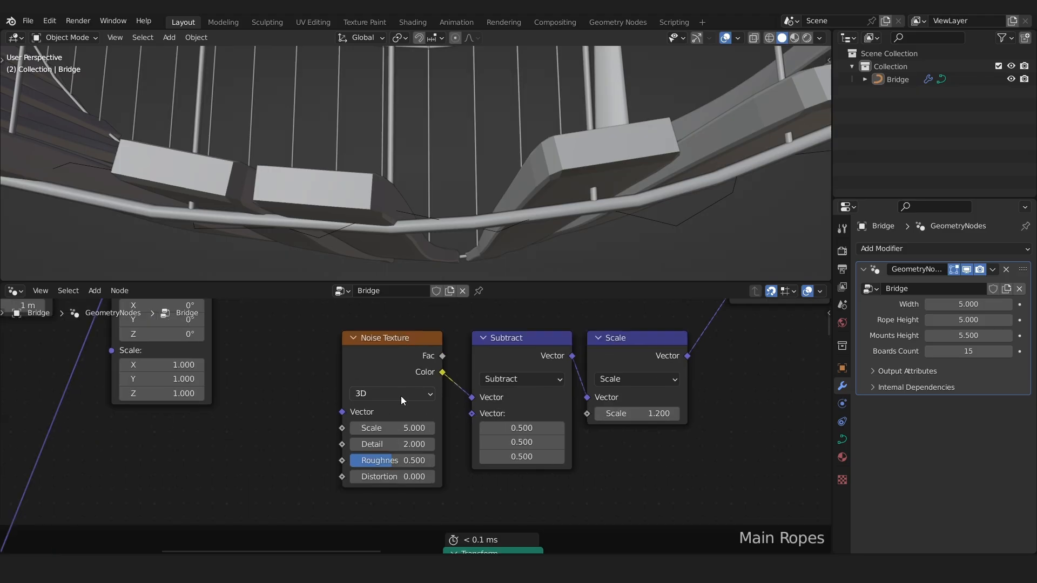
left_click(391, 398)
left_click(379, 455)
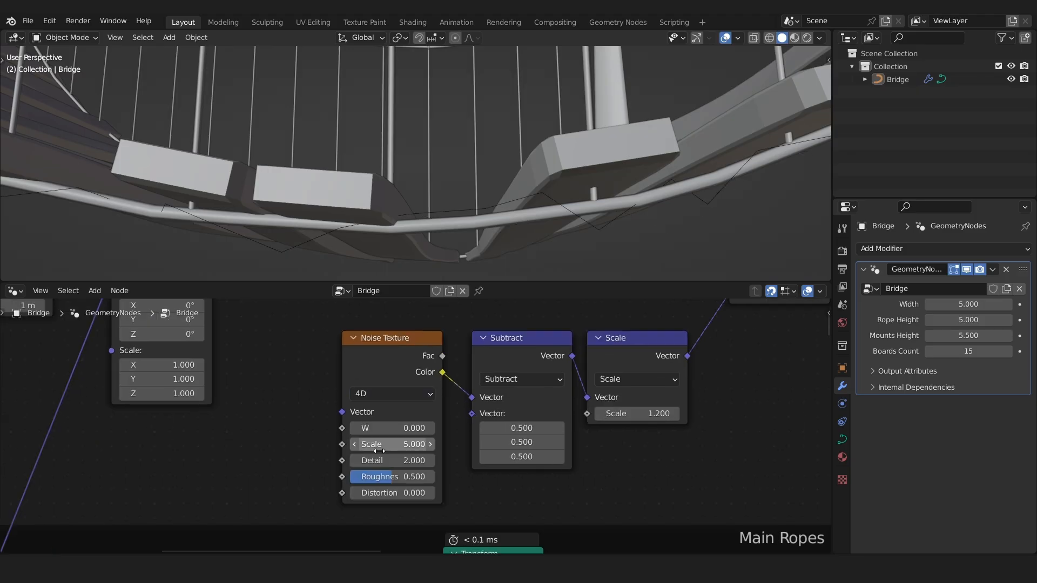
left_click(373, 393)
left_click(372, 441)
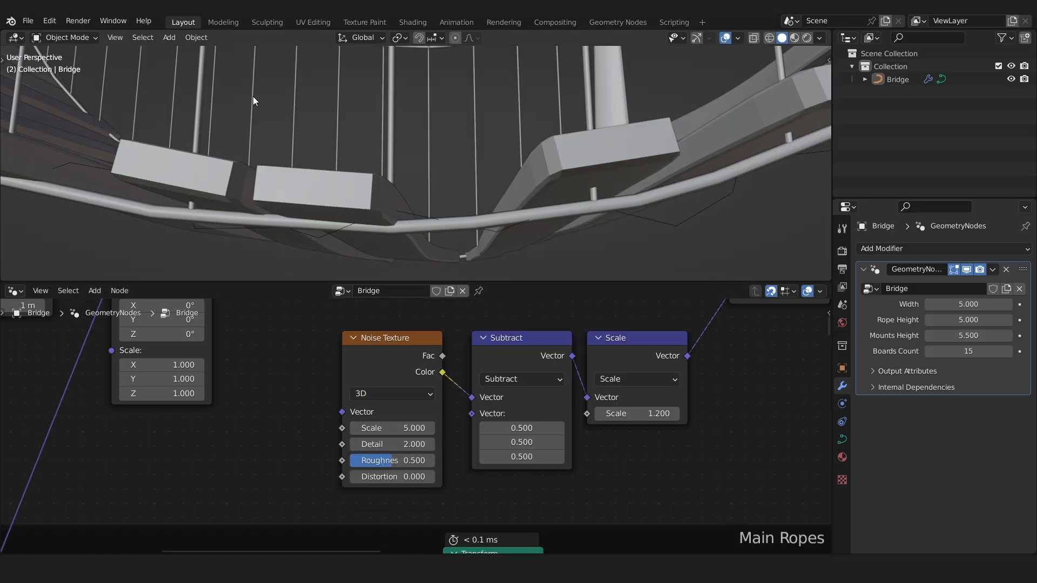
Switch the Noise Texture to 4D with W at 5.1 and Scale at 1.
left_click(390, 395)
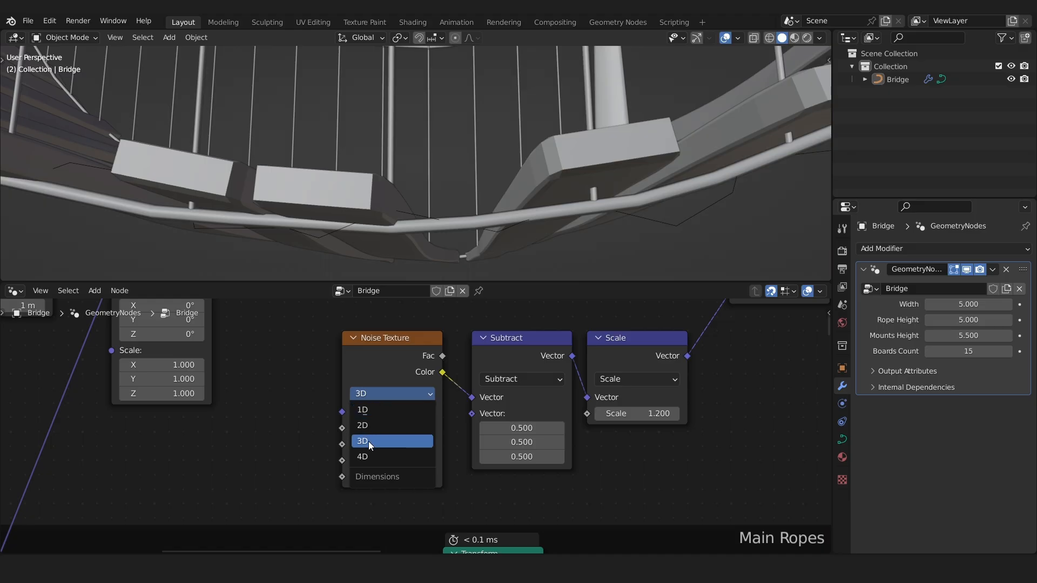
left_click(369, 456)
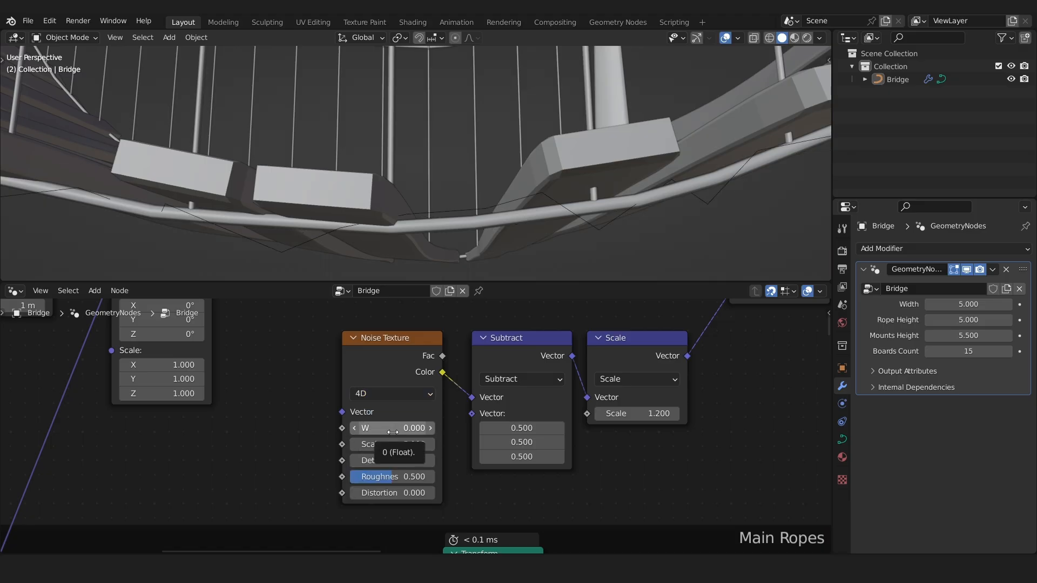
mouse_move(626, 119)
middle_mouse_down()
mouse_move(633, 199)
mouse_move(611, 264)
mouse_move(610, 250)
mouse_move(501, 209)
middle_mouse_up()
left_click_drag(406, 428, 699, 428)
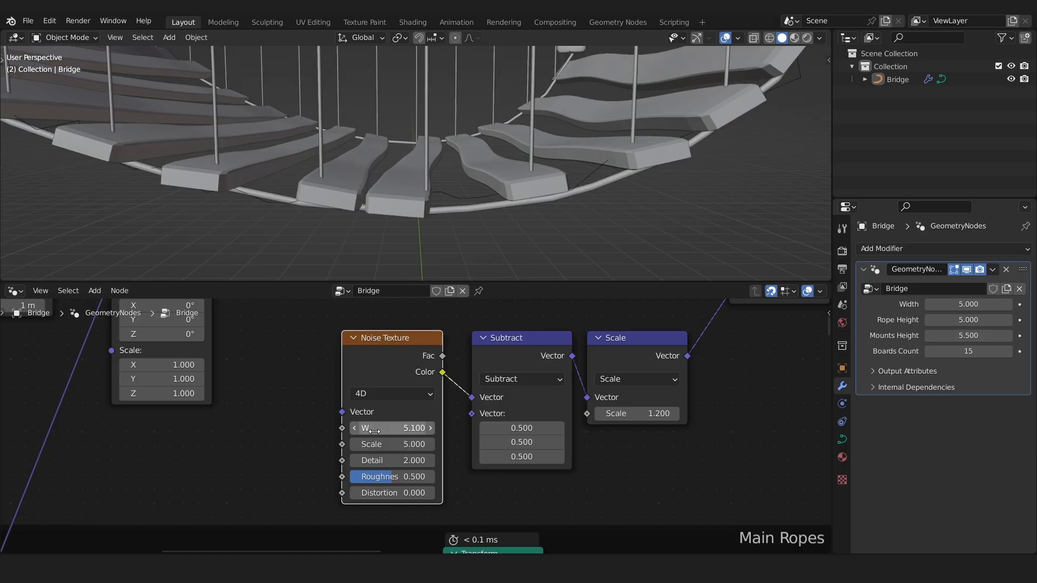
left_click(410, 443)
type("1")
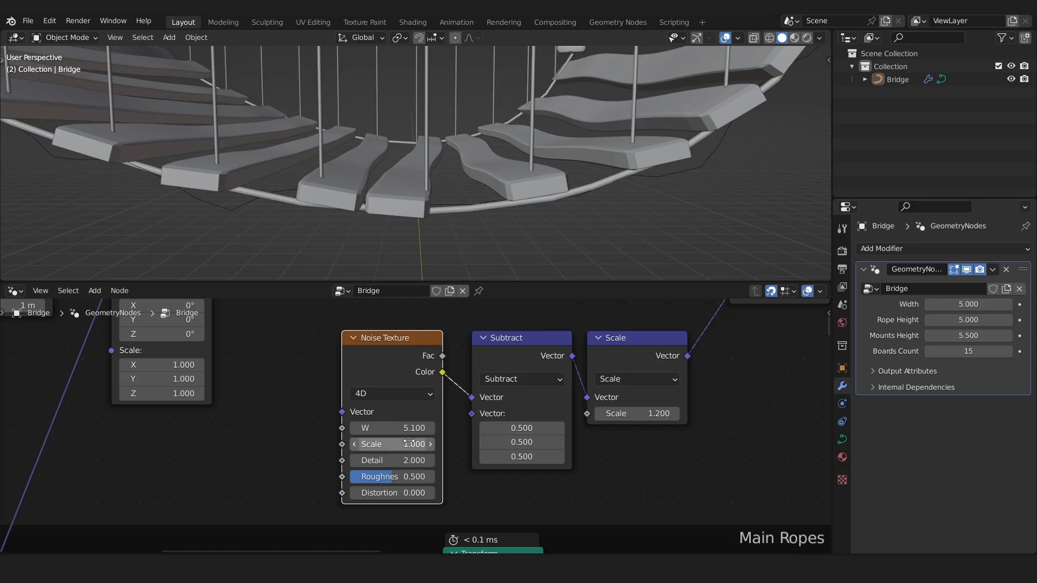
Set the Noise Texture's Detail and Roughness to 0.
key("Return")
middle_click_drag(784, 219, 662, 184)
scroll(642, 167, "up", 6)
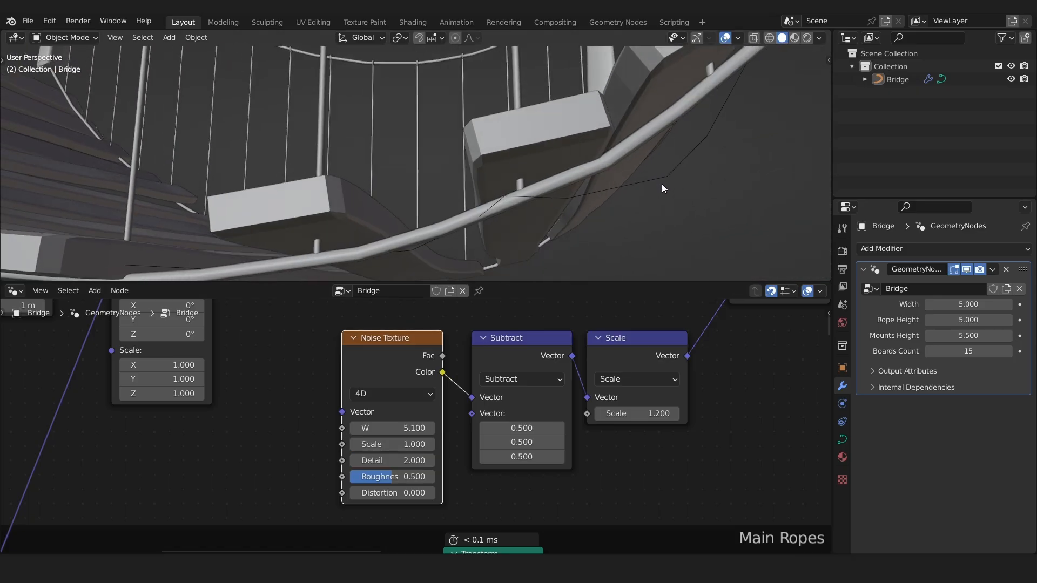
left_click(403, 458)
left_click_drag(404, 459, 342, 459)
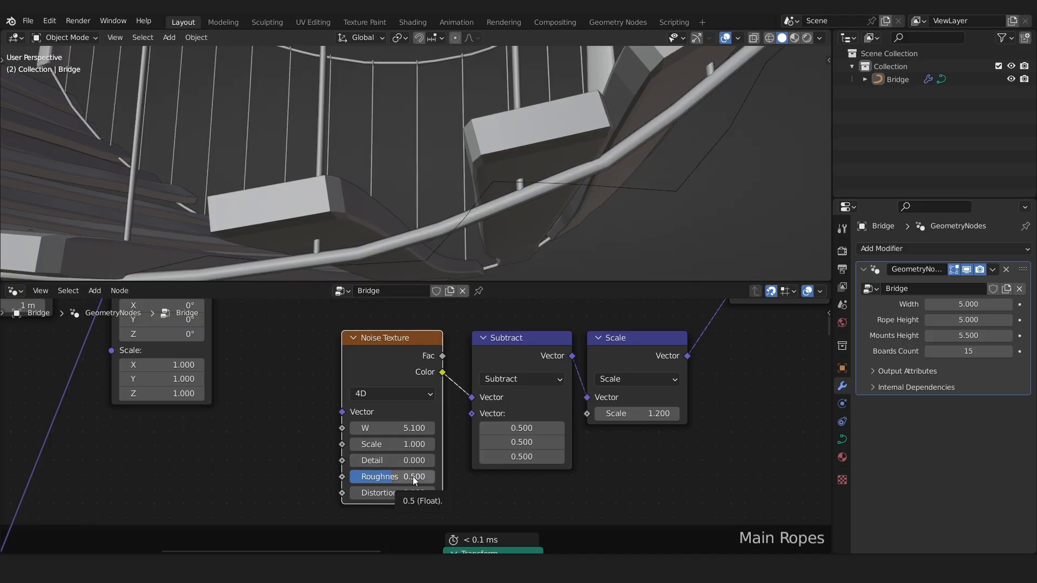
left_click_drag(412, 476, 365, 476)
scroll(717, 175, "down", 5)
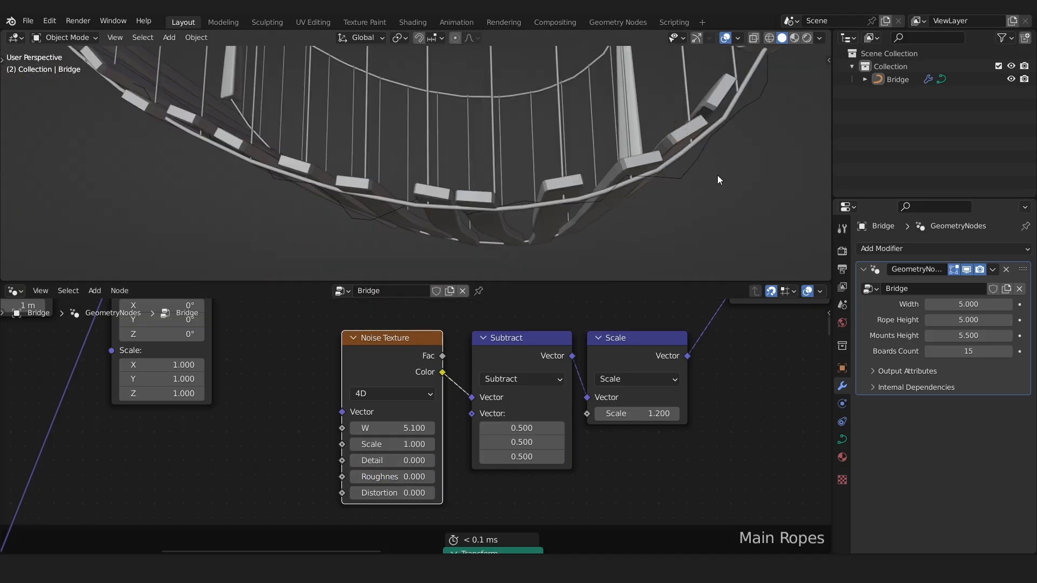
middle_click_drag(717, 180, 667, 200)
Group the Noise Texture, Subtract and Scale nodes, and move the Group Input node well away from the Noise Texture inside the group.
left_click_drag(774, 372, 323, 328)
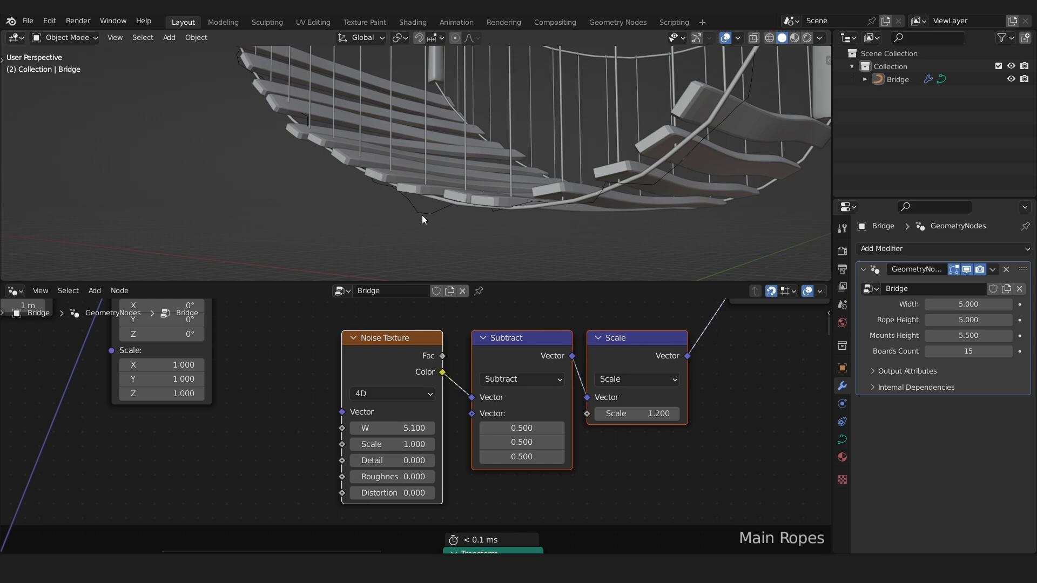
scroll(596, 467, "down", 3)
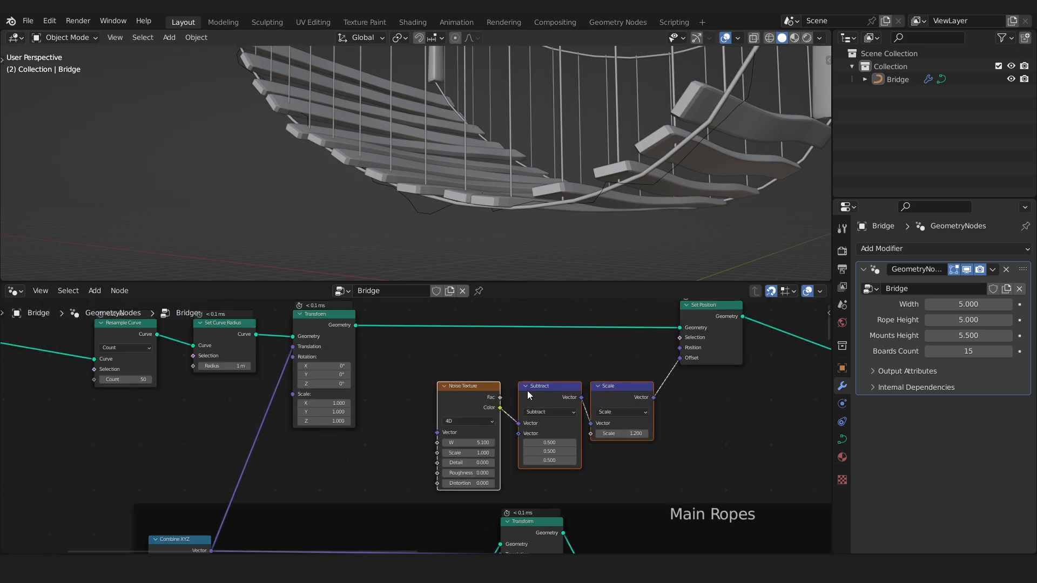
left_click(431, 365)
left_click_drag(413, 353, 646, 437)
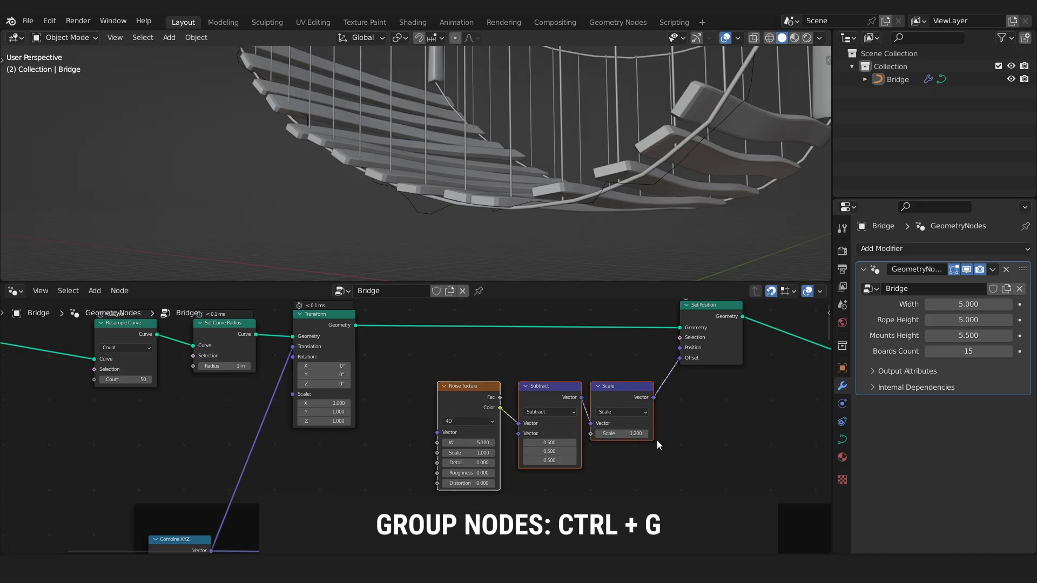
key("ctrl+g")
scroll(306, 426, "up", 6)
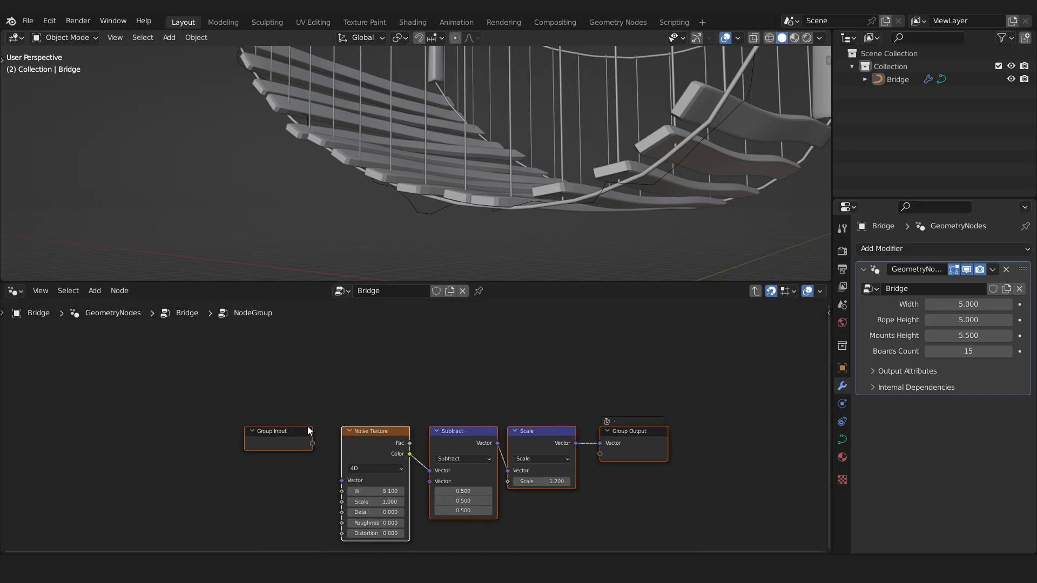
middle_click_drag(307, 426, 494, 338)
left_click(481, 326)
left_click_drag(452, 354, 184, 354)
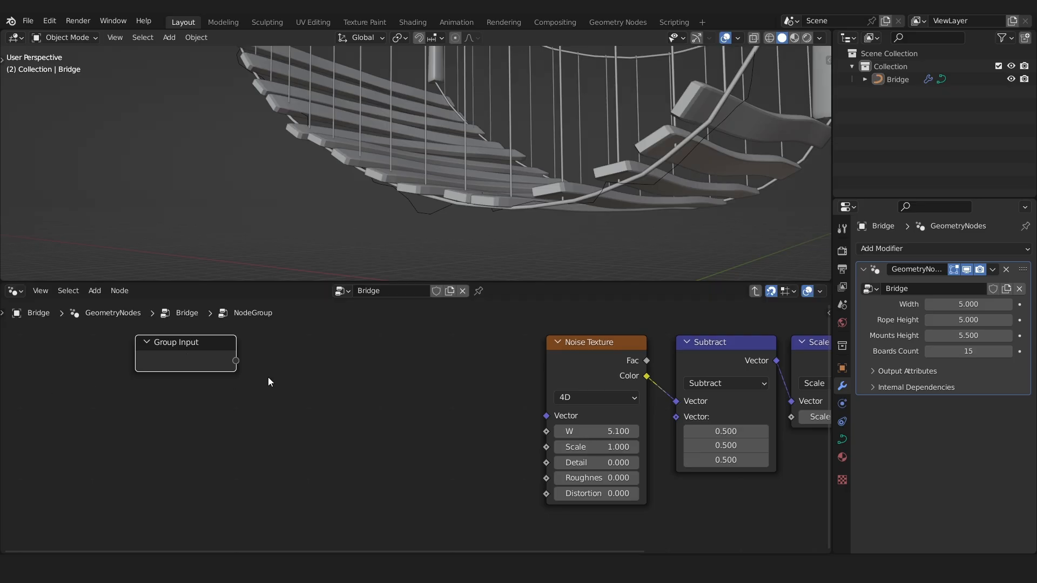
left_click(96, 290)
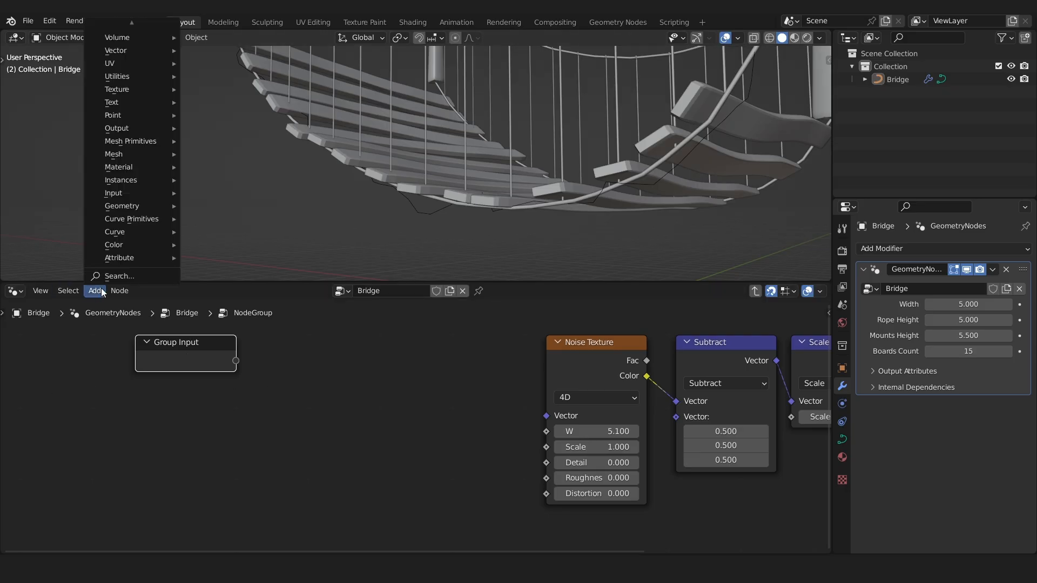
mouse_move(129, 265)
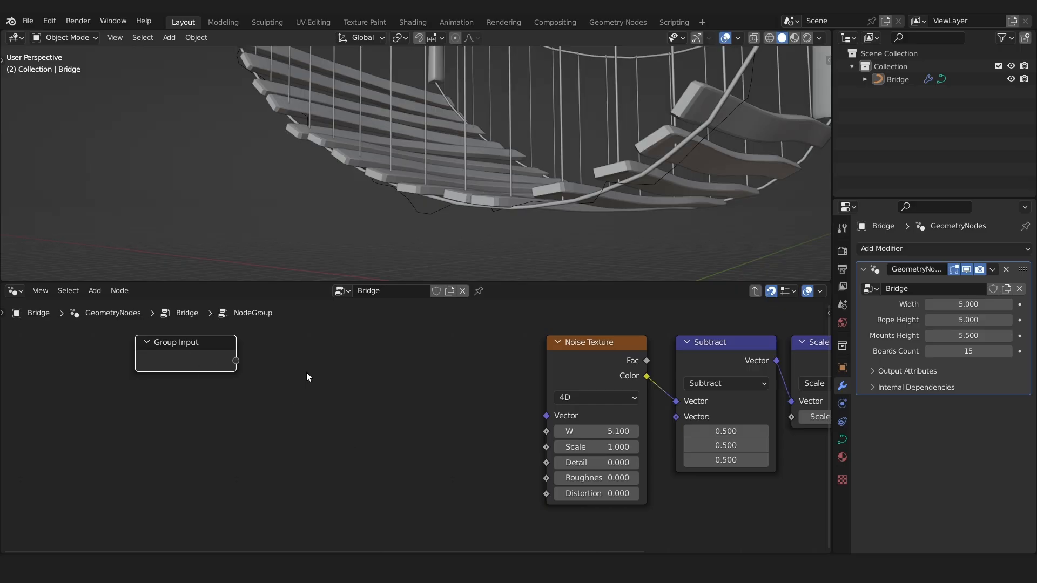
left_click(351, 393)
Leave the group, rename it Noise and move its node up just below the link from Transform to Set Position.
key("Tab")
left_click(627, 402)
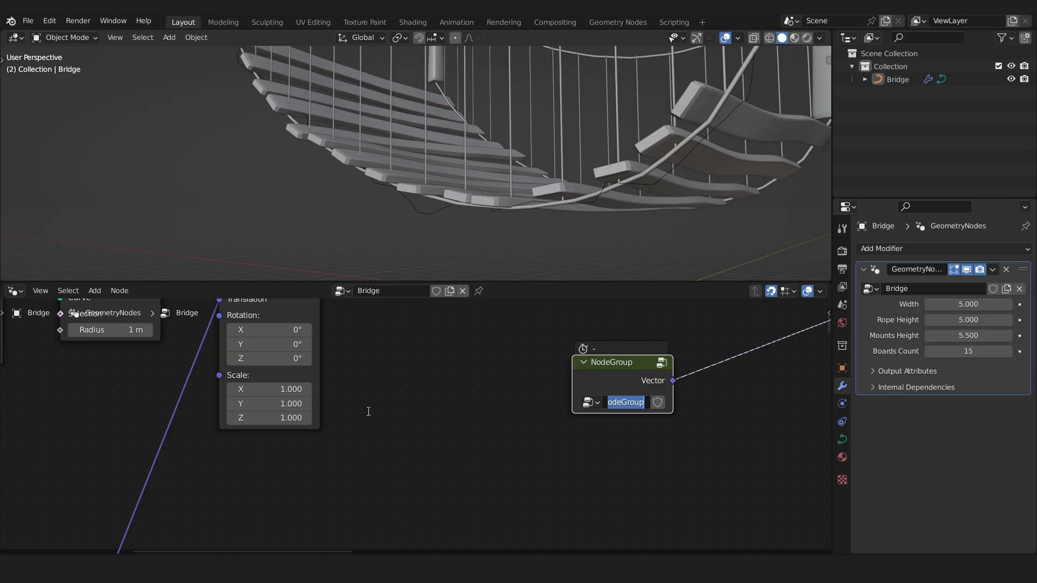
type("Noise")
key("Return")
scroll(621, 412, "down", 4)
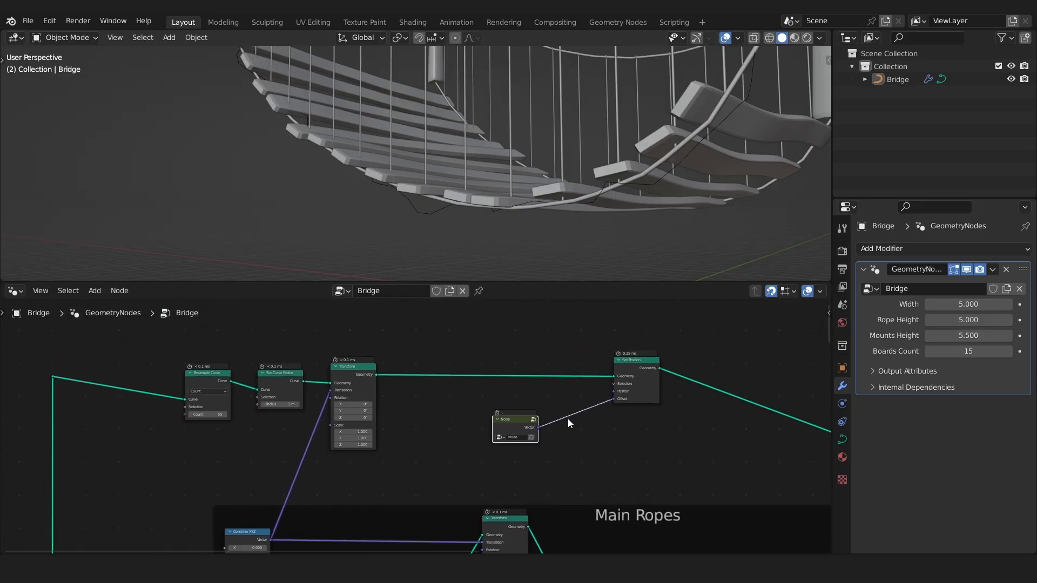
left_click_drag(500, 428, 526, 389)
Expose the Noise Texture's W value as an input of the Noise group and return to the Bridge node tree.
key("Tab")
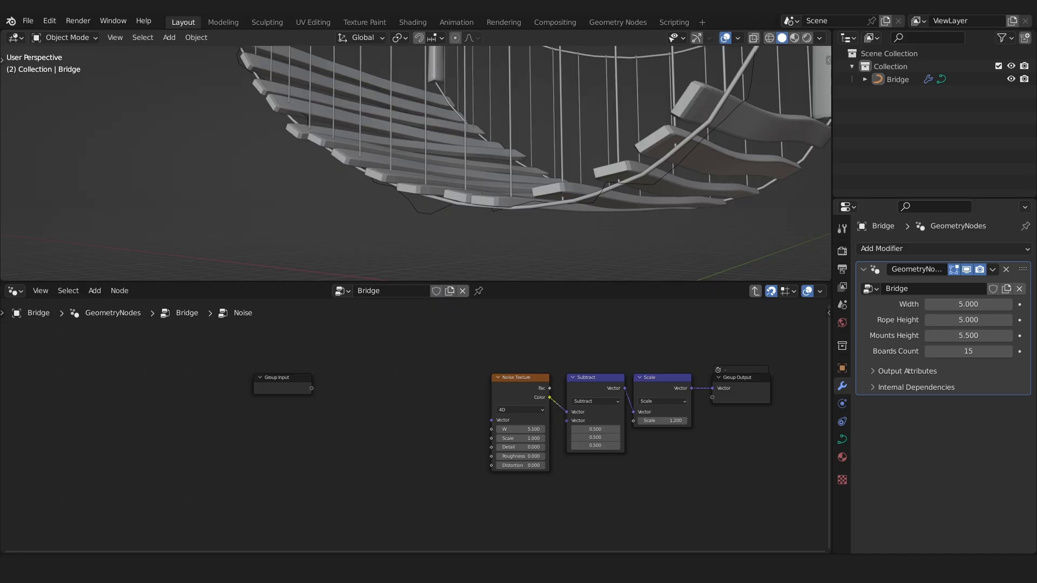
scroll(612, 413, "up", 3)
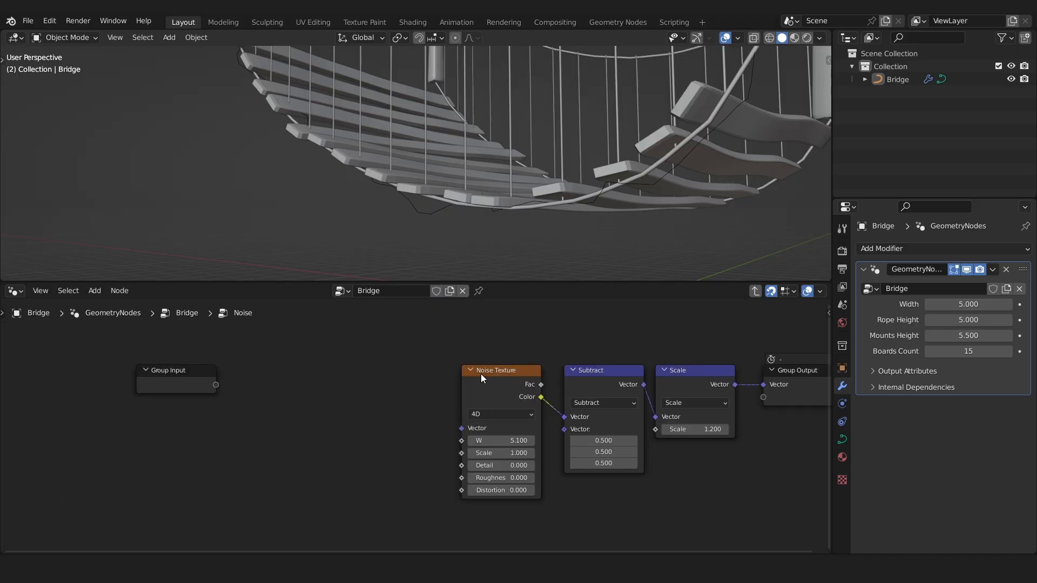
scroll(501, 421, "up", 1)
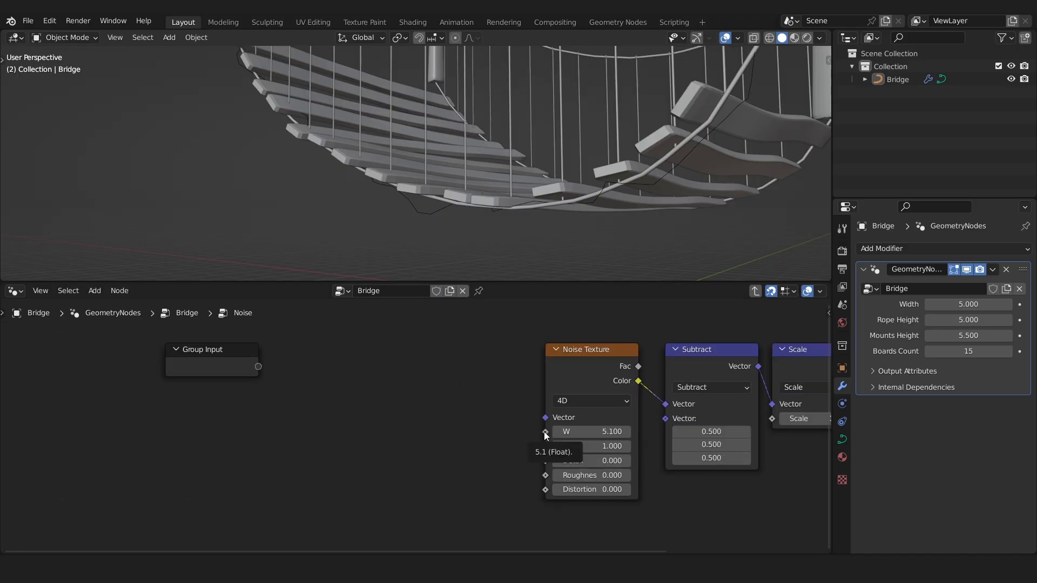
left_click_drag(545, 432, 260, 368)
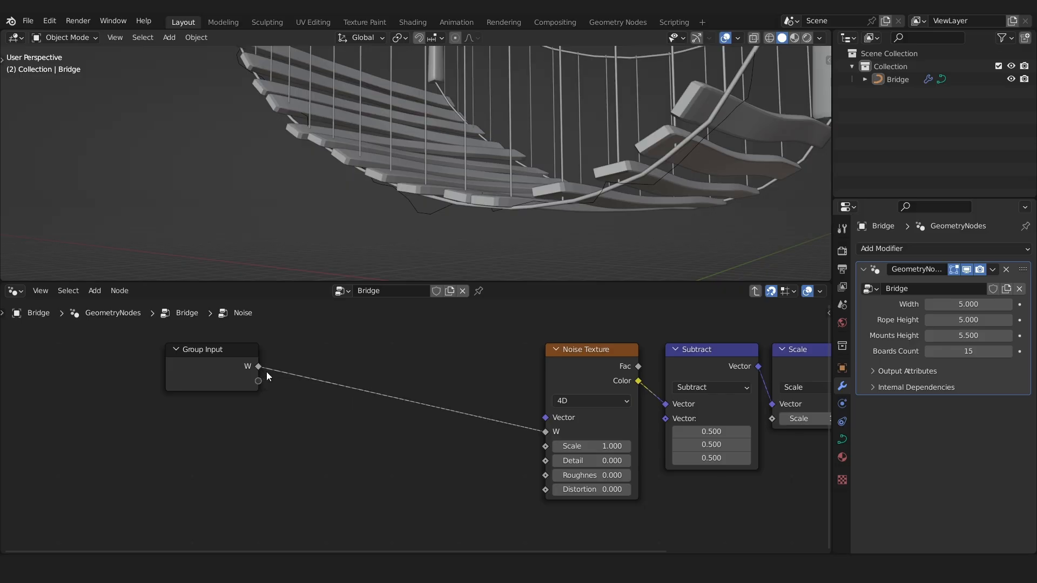
key("Tab")
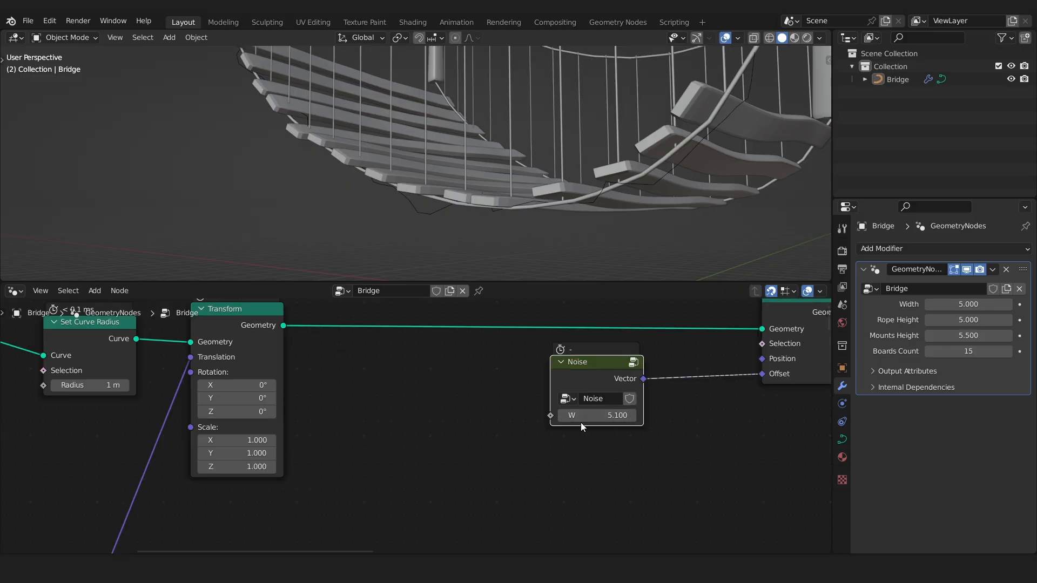
key("Tab")
key("Tab")
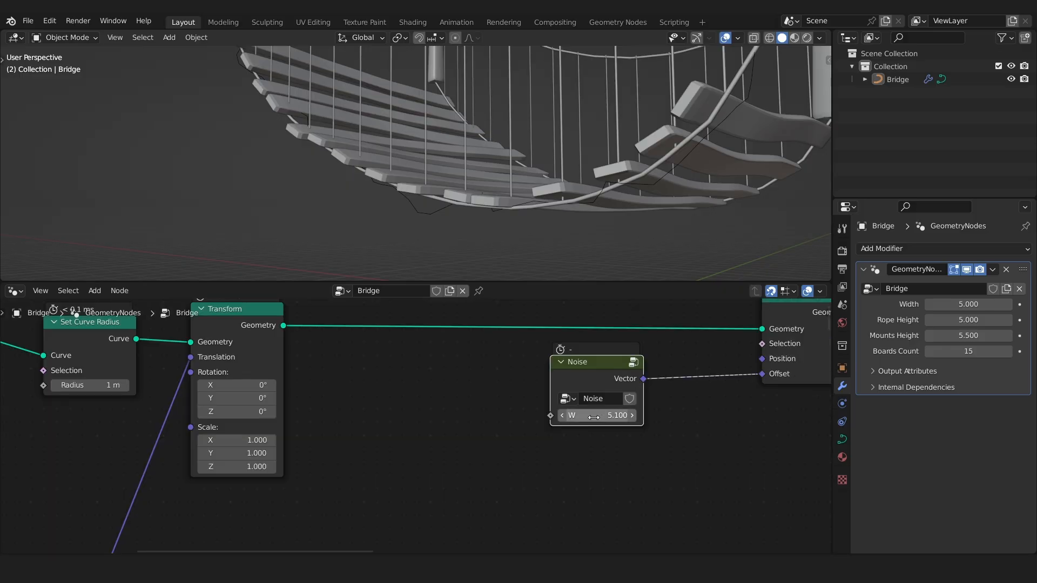
scroll(601, 417, "up", 3)
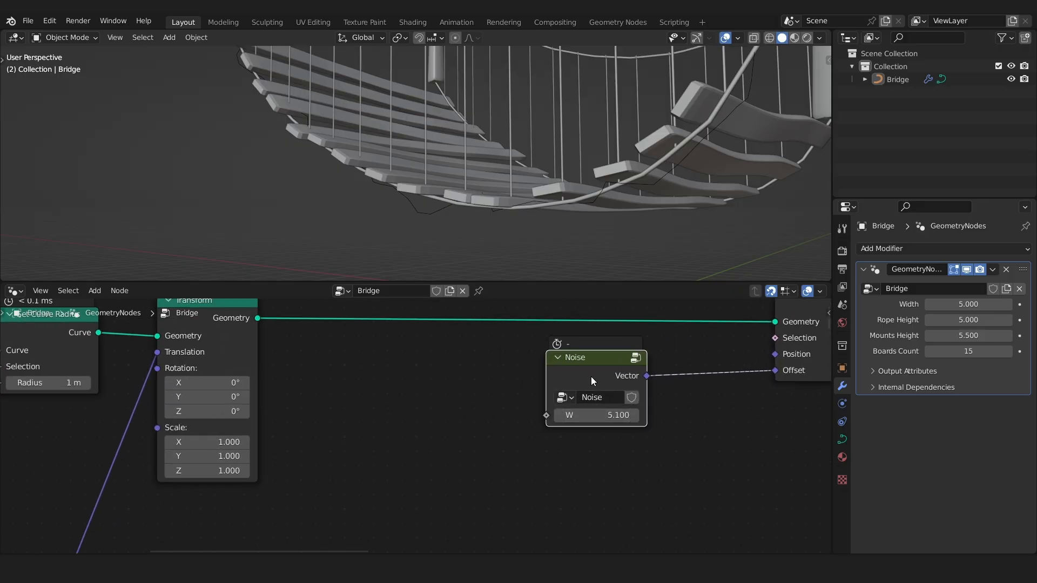
Inside the Noise group, lower the Group Input node and add a Position node between it and the Noise Texture.
key("Tab")
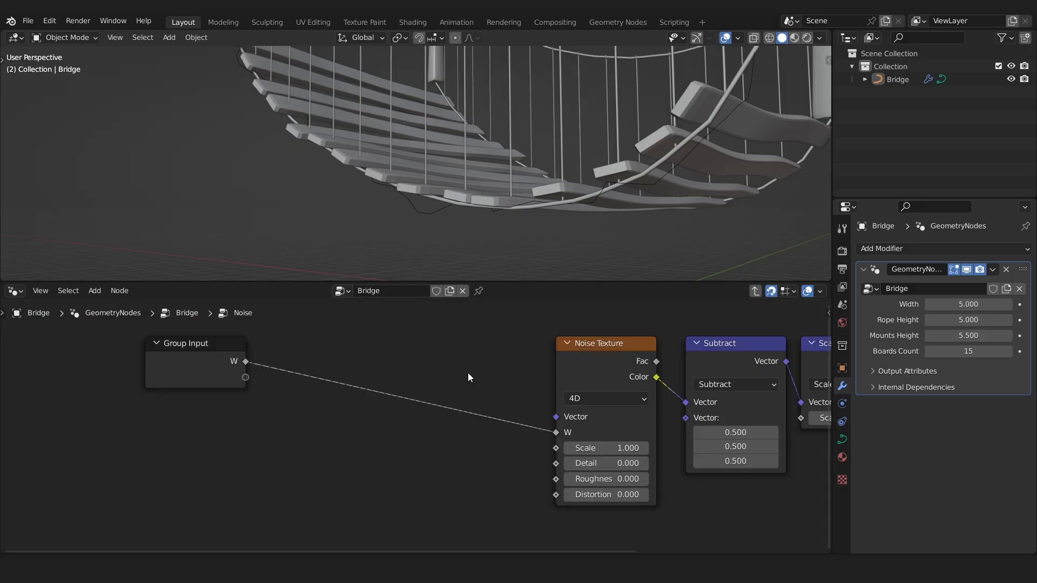
left_click(219, 361)
left_click_drag(187, 365, 158, 423)
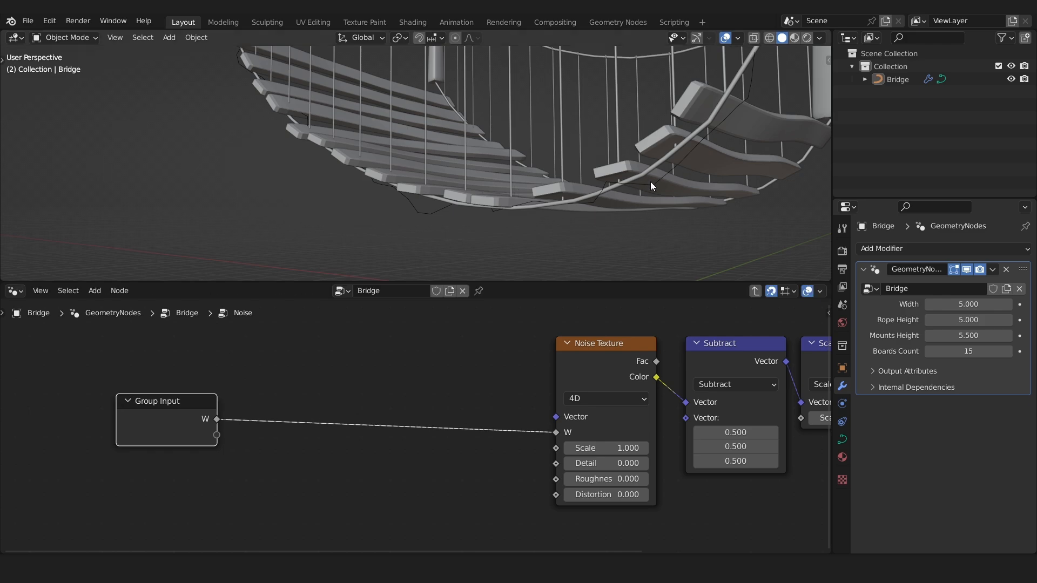
left_click(338, 362)
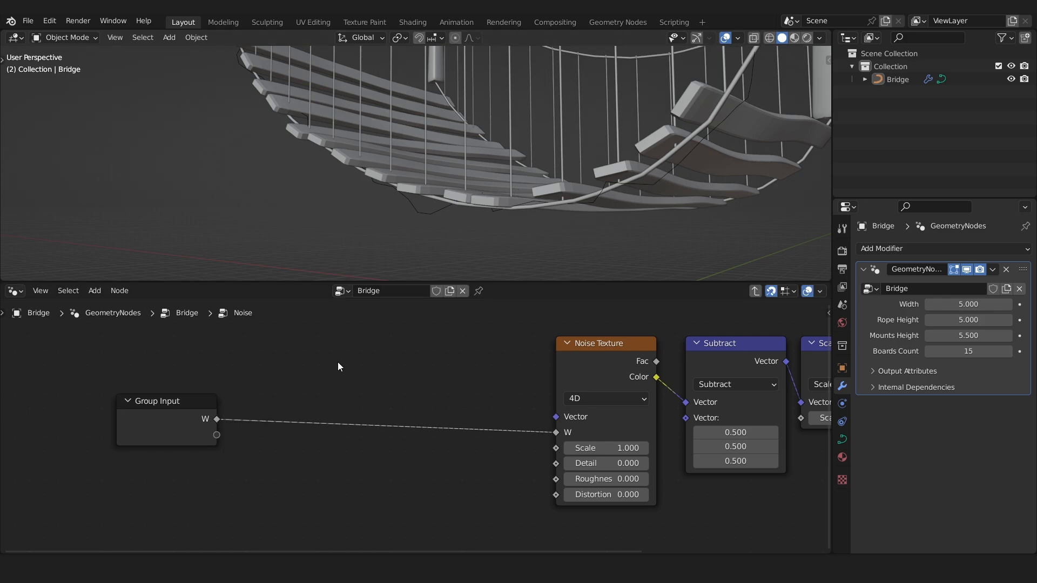
key("shift+a")
type("s")
type("posit")
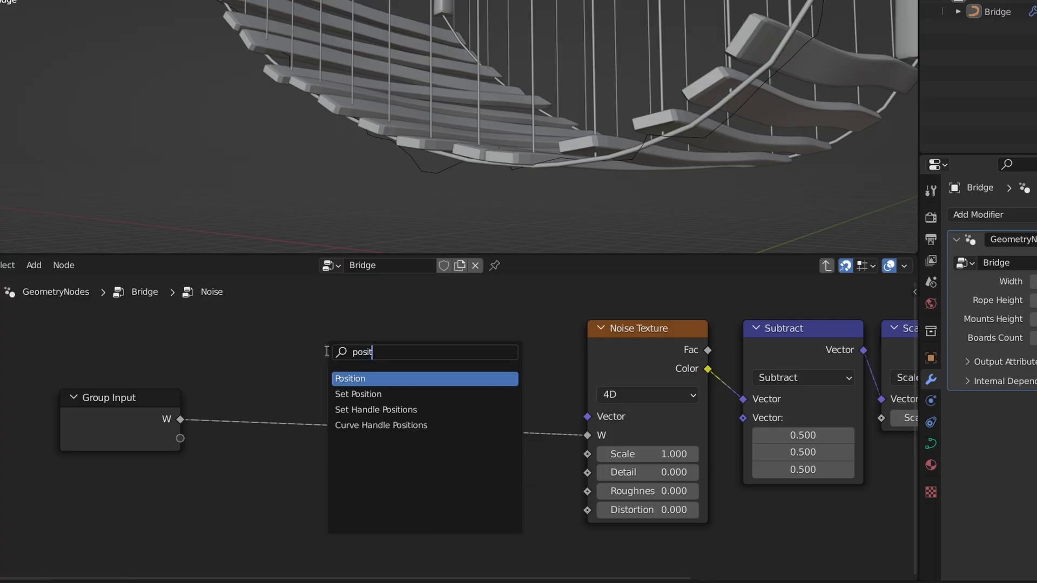
key("Return")
left_click(319, 349)
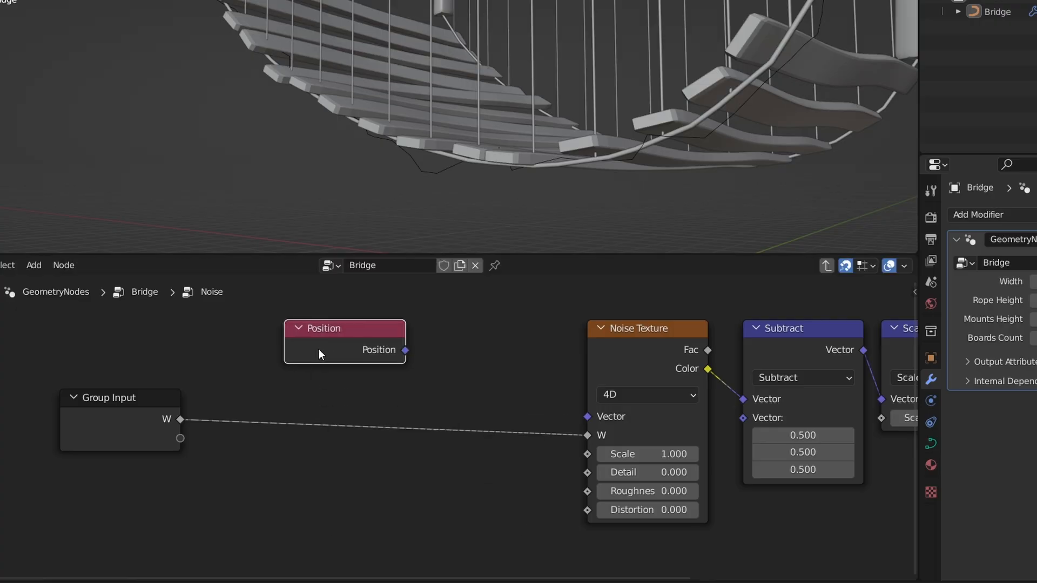
Duplicate the Subtract node, place the copy beside the Position node and change its operation to Add.
left_click(806, 354)
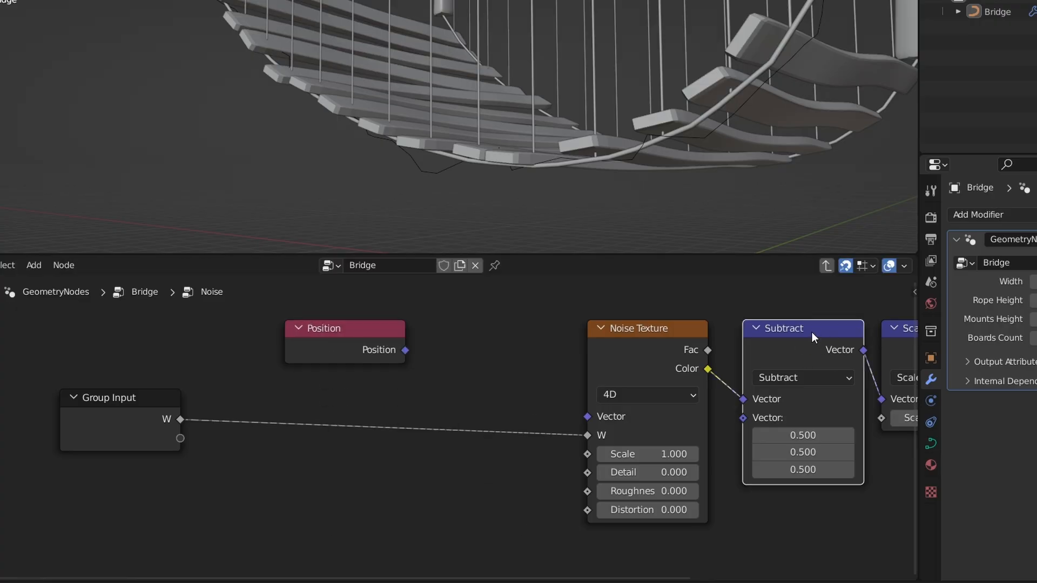
key("g")
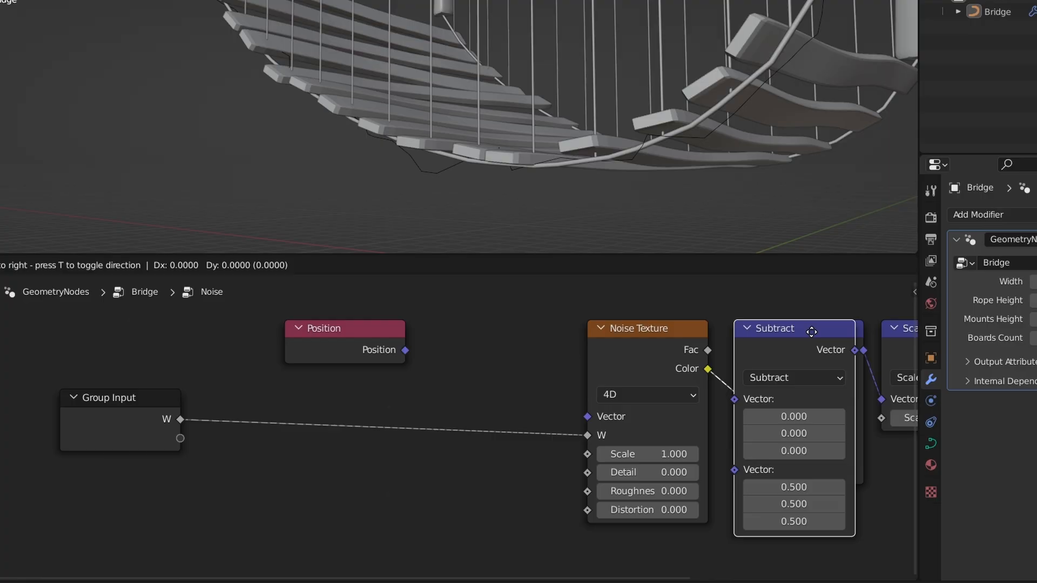
left_click(509, 372)
middle_click_drag(341, 556, 525, 470)
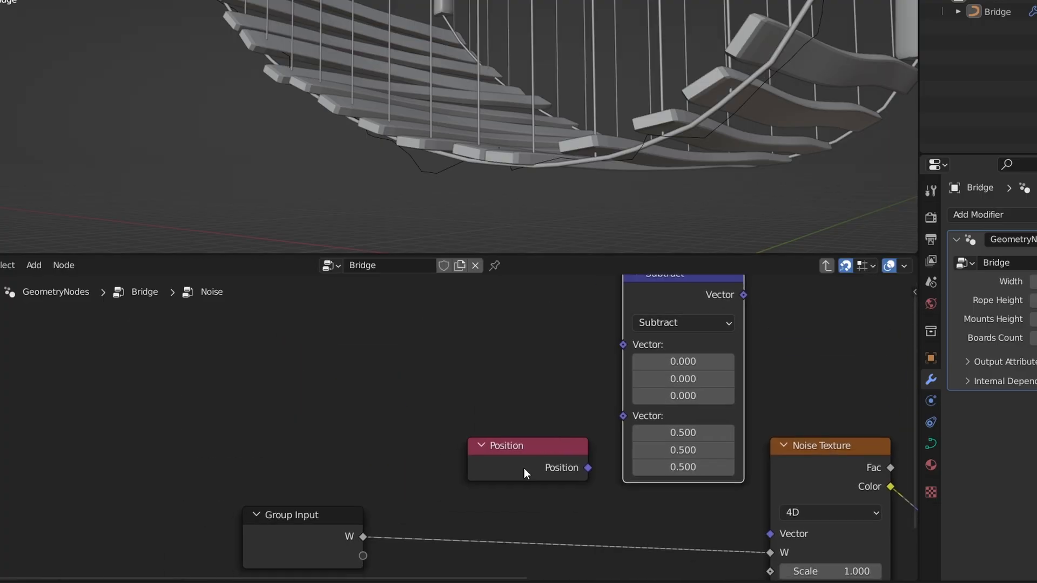
left_click_drag(523, 473, 455, 438)
left_click_drag(662, 292, 644, 309)
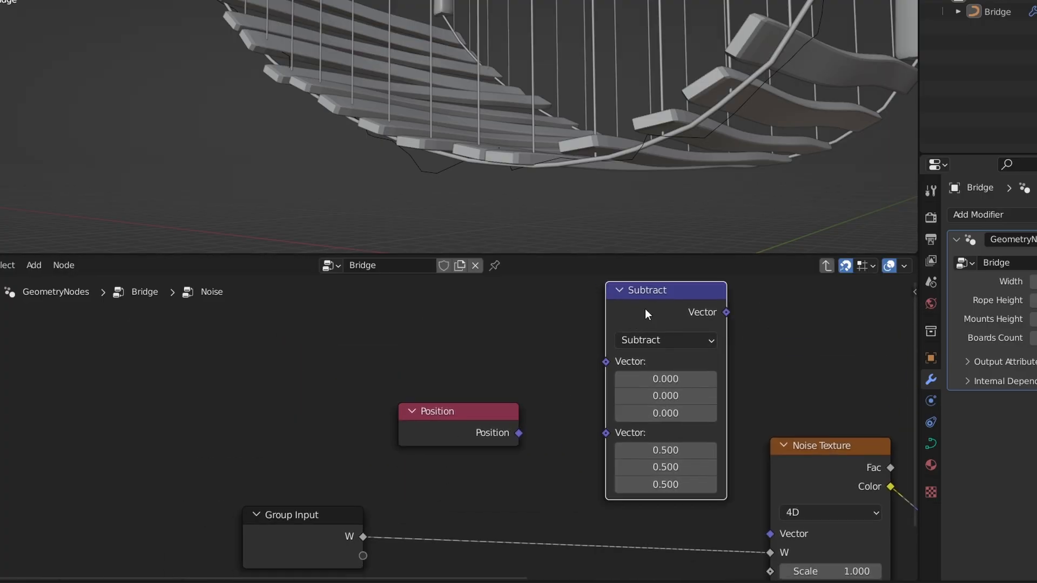
left_click(634, 341)
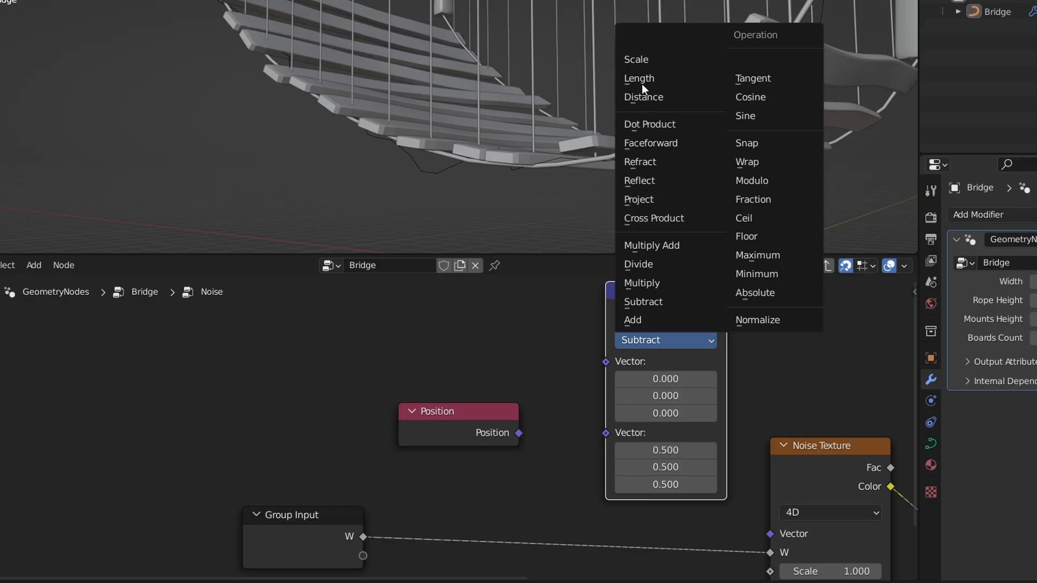
left_click(631, 322)
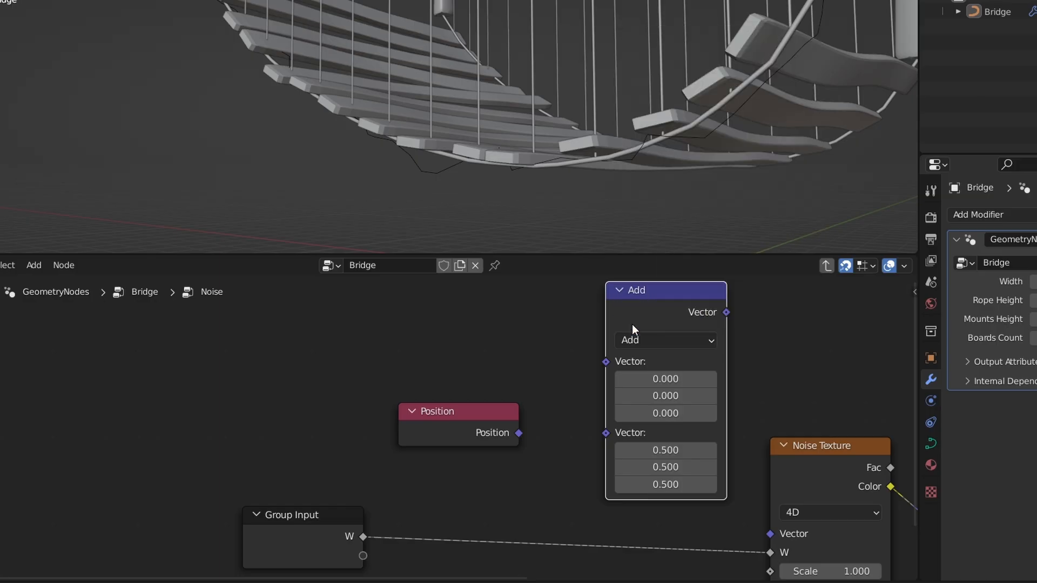
Connect Position and a new Group Input vector socket to the Add node's two inputs, and place both nodes below the W link.
left_click_drag(515, 436, 397, 478)
scroll(609, 346, "down", 1)
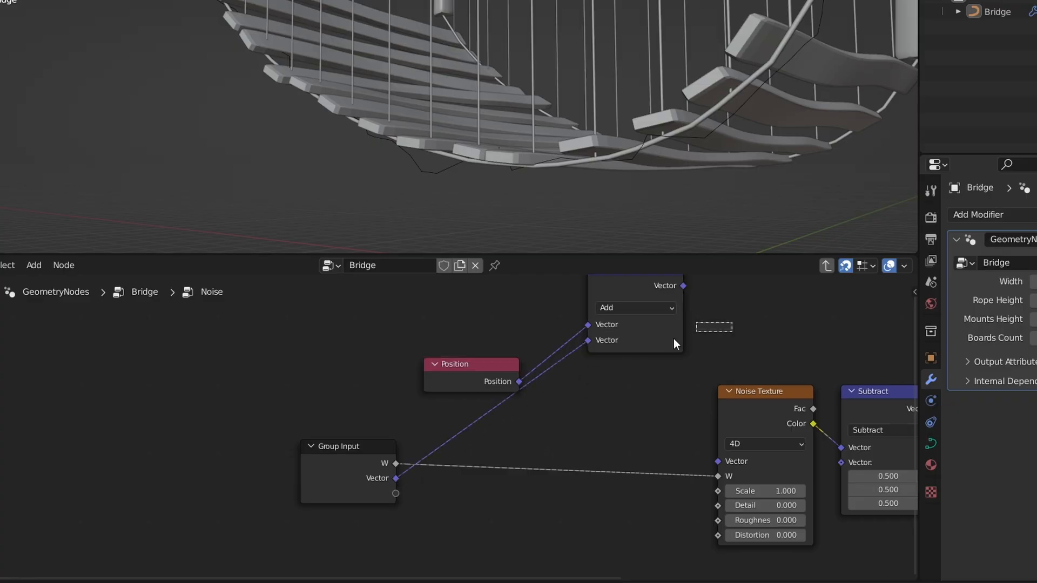
scroll(672, 339, "down", 3)
left_click_drag(420, 355, 558, 486)
left_click(490, 513)
left_click_drag(446, 513, 428, 471)
scroll(559, 465, "up", 5)
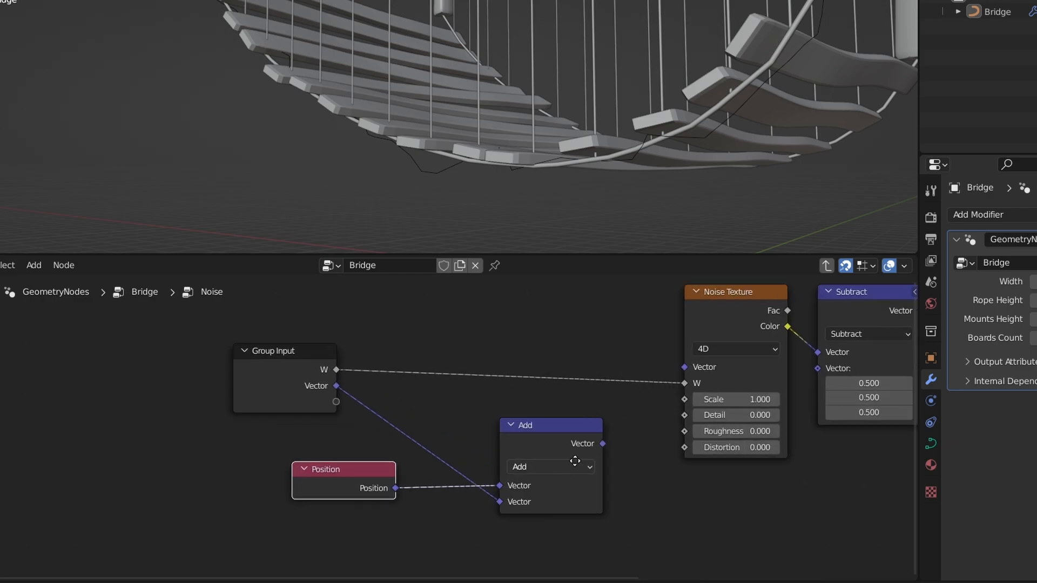
Connect the Add node's output to the Noise Texture's Vector input and arrange Position and Add side by side above the W link.
middle_click_drag(574, 459, 484, 449)
scroll(532, 432, "down", 1)
scroll(511, 434, "up", 1)
left_click_drag(510, 435, 592, 358)
key("g")
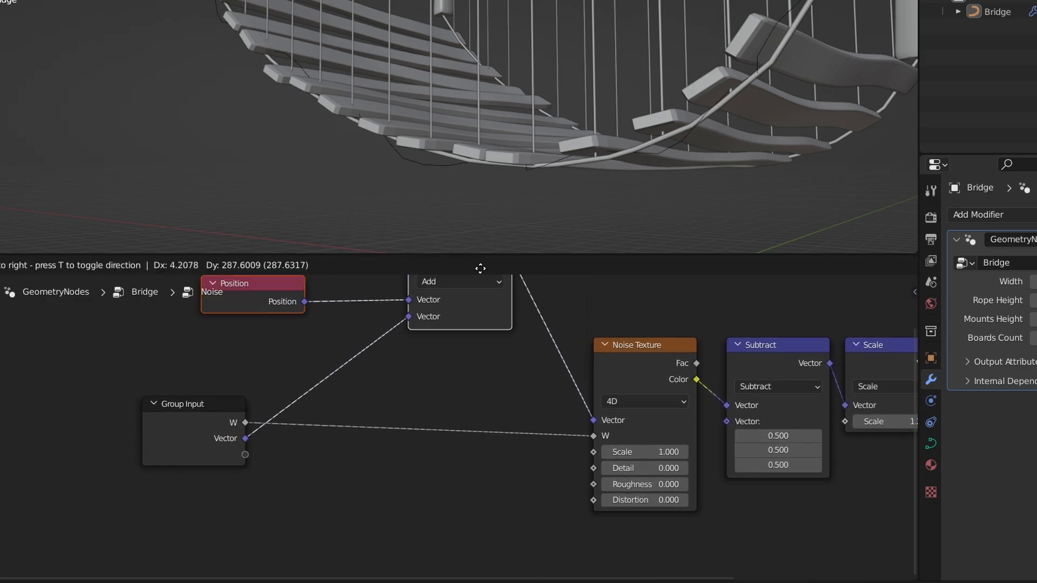
left_click(464, 329)
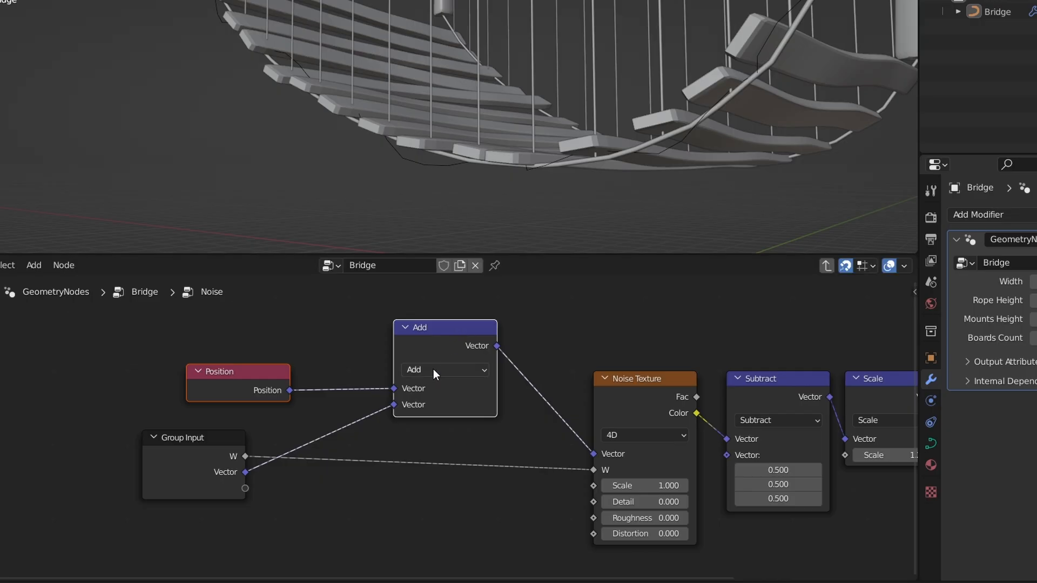
left_click_drag(214, 383, 319, 343)
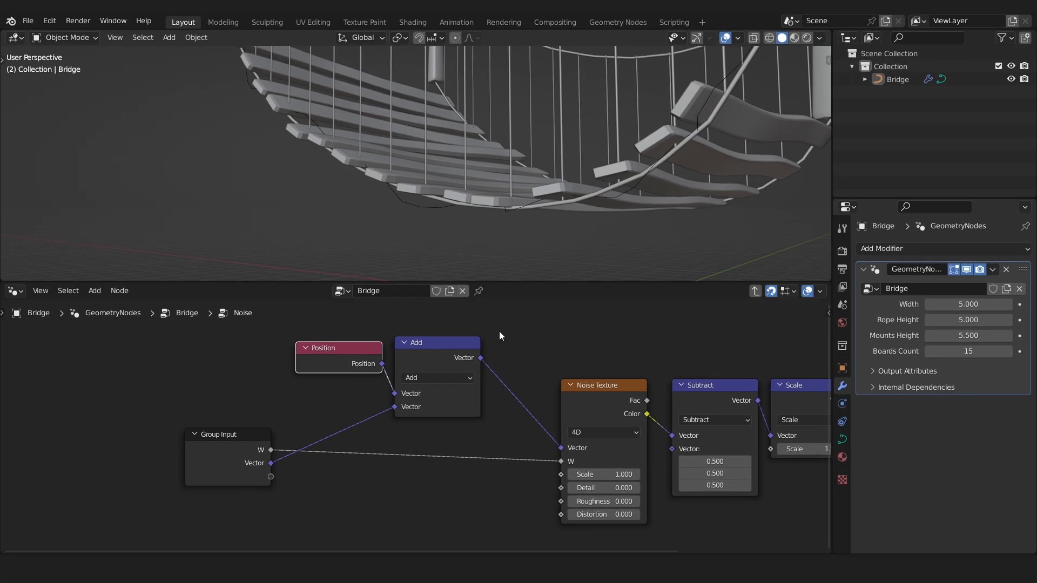
Select the Noise group's Group Input node, show the group's interface settings and rename the W input to Seed.
left_click_drag(500, 333, 300, 401)
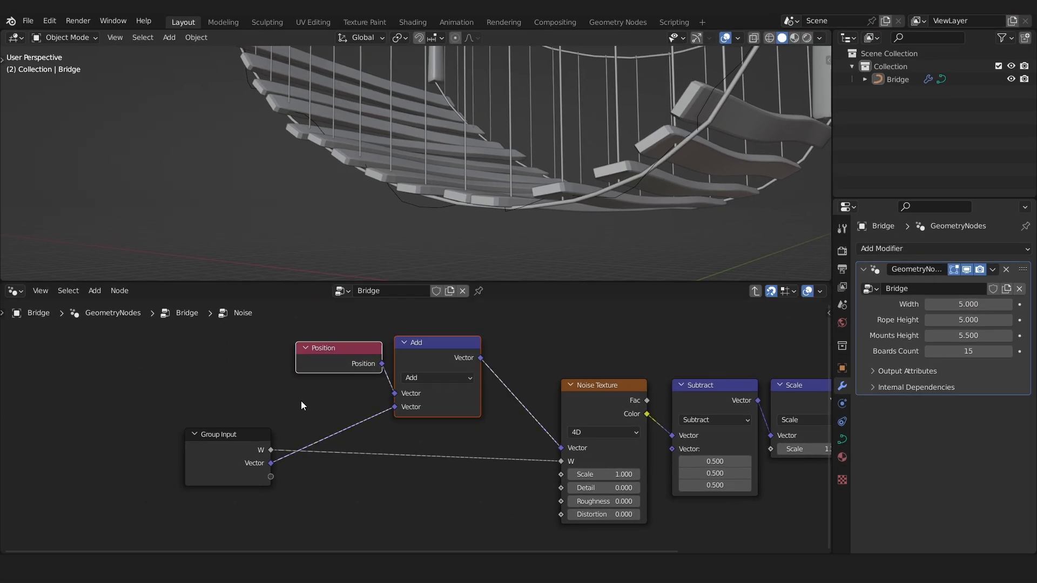
left_click(221, 463)
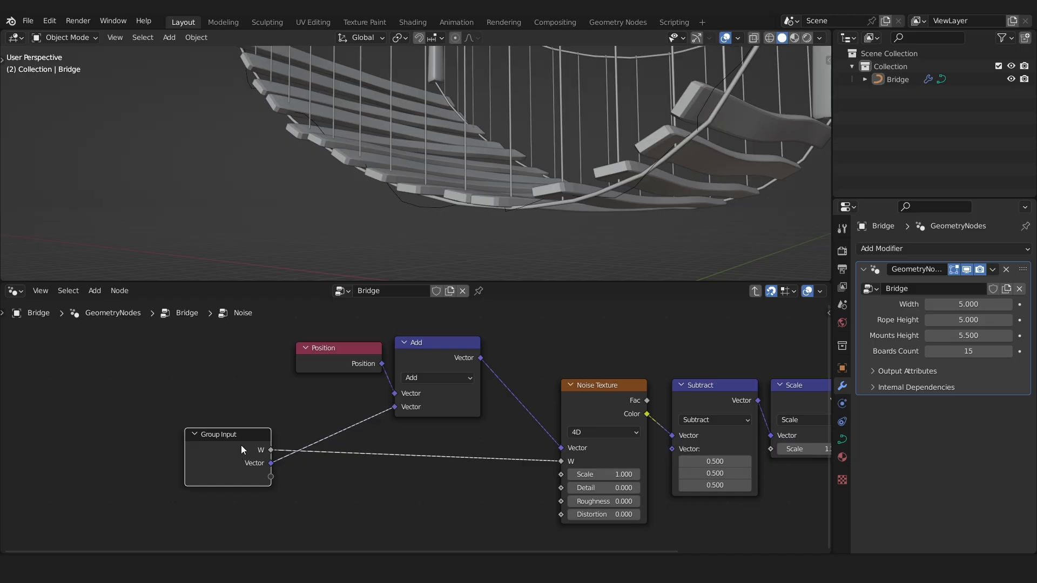
key("n")
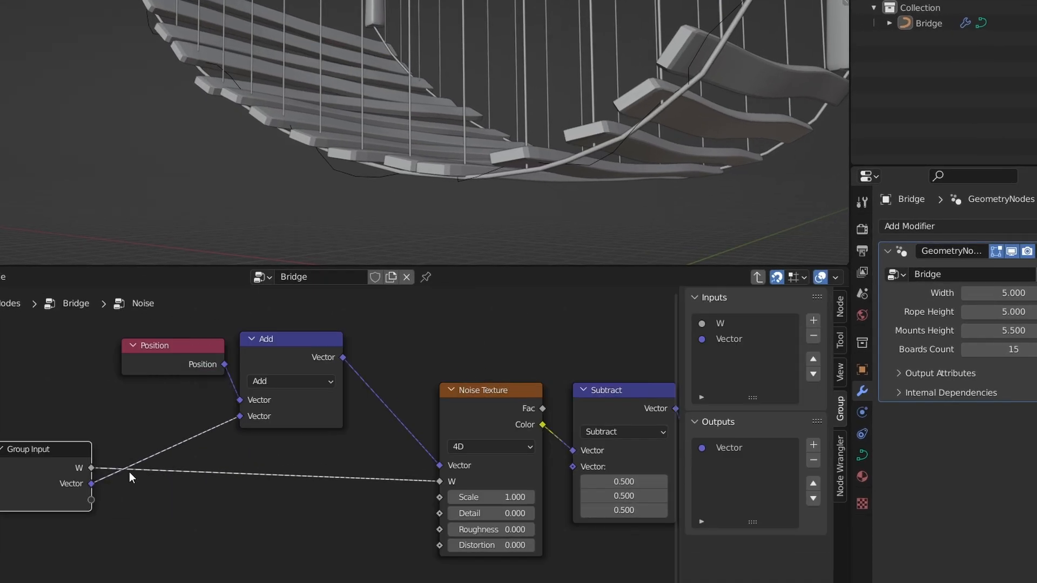
left_click(721, 322)
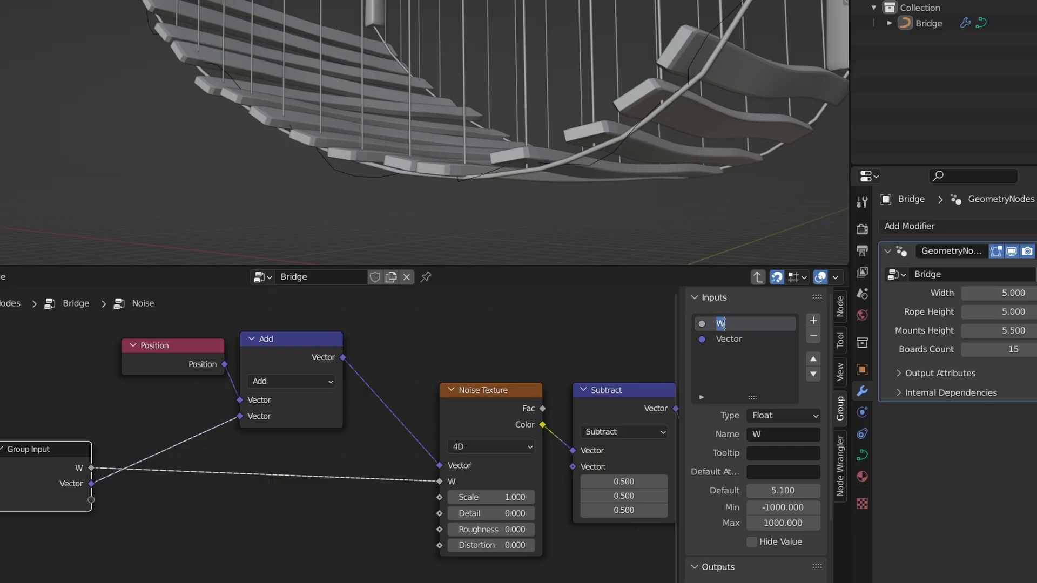
type("Seed")
key("Return")
Rename the Noise group's Vector input to Shift and change its type to Float.
left_click(740, 340)
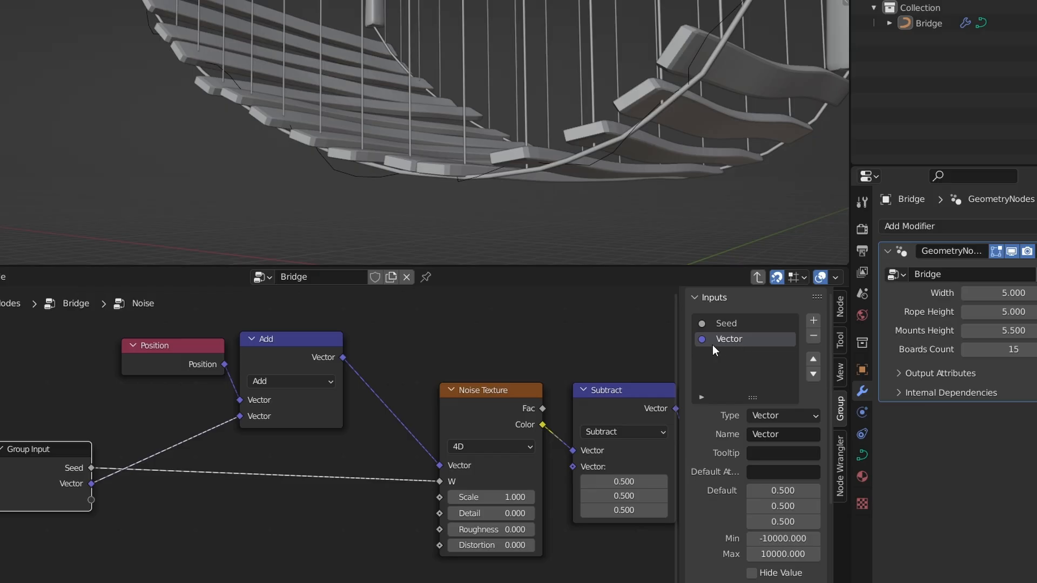
left_click(787, 434)
type("Shift")
key("Return")
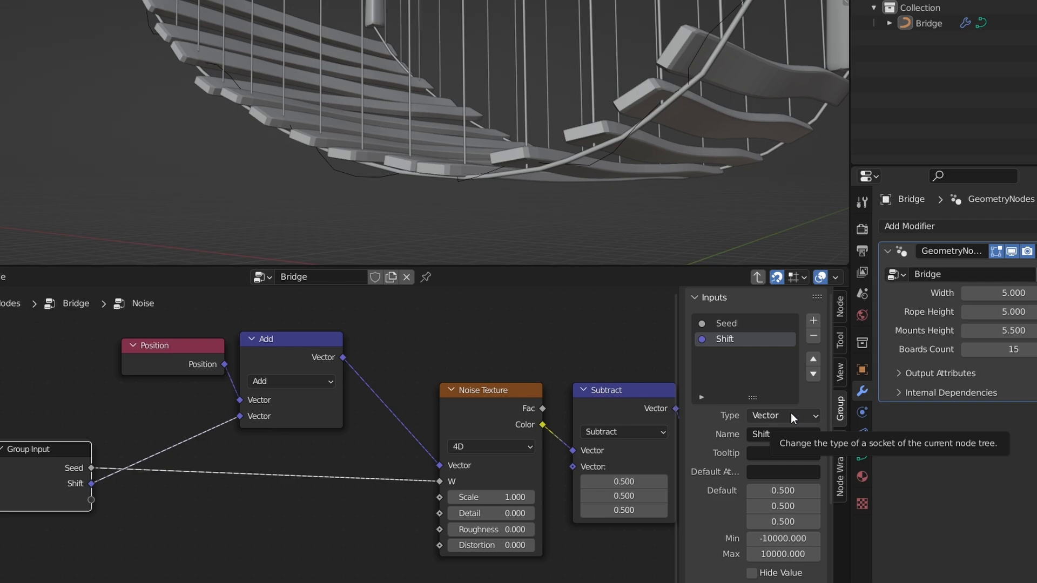
left_click(791, 415)
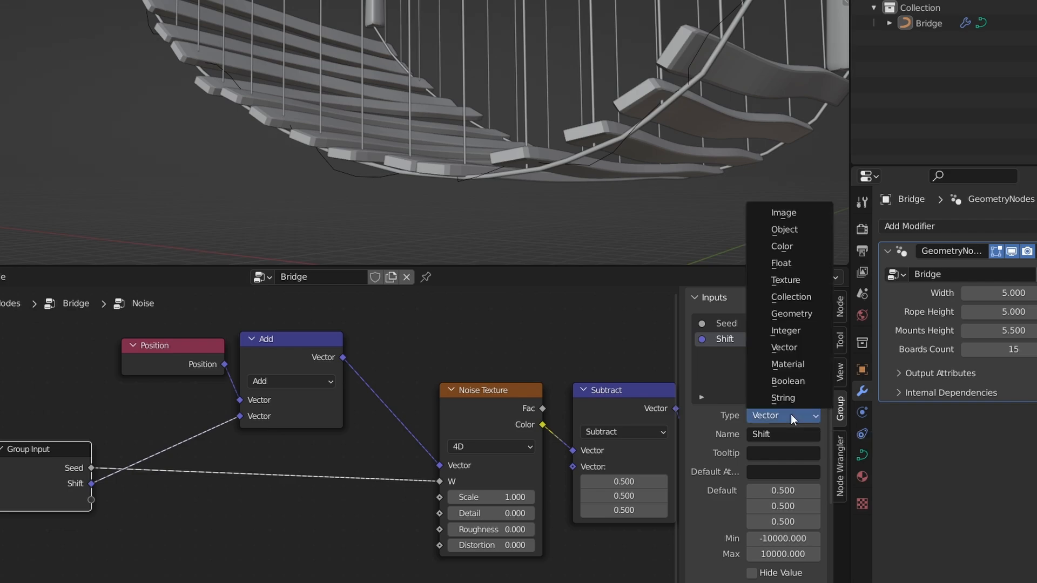
left_click(788, 263)
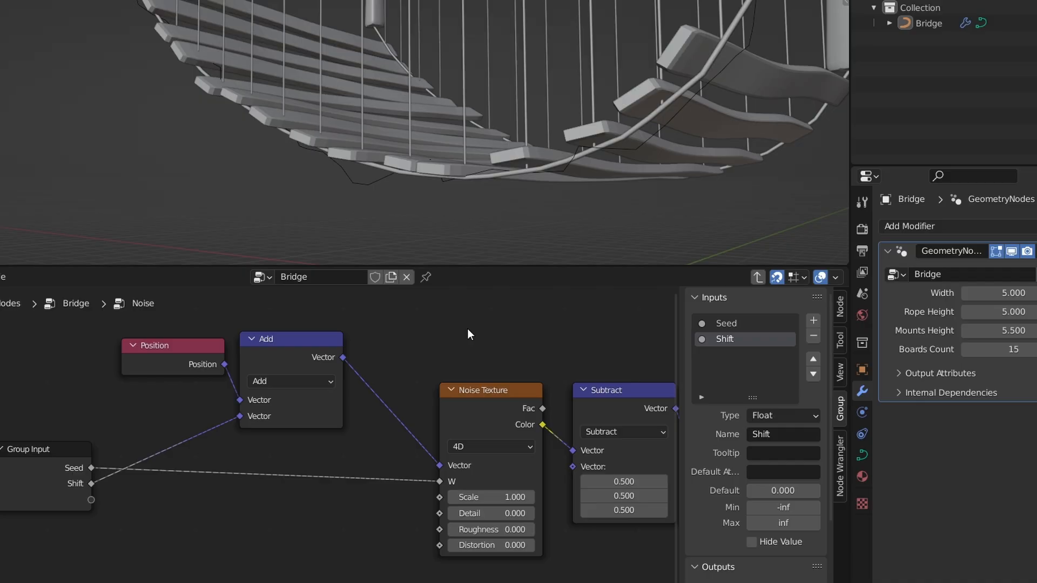
Return to the Bridge node tree and check the Noise node's exposed inputs against the nodes inside its group.
key("Tab")
scroll(468, 328, "down", 1)
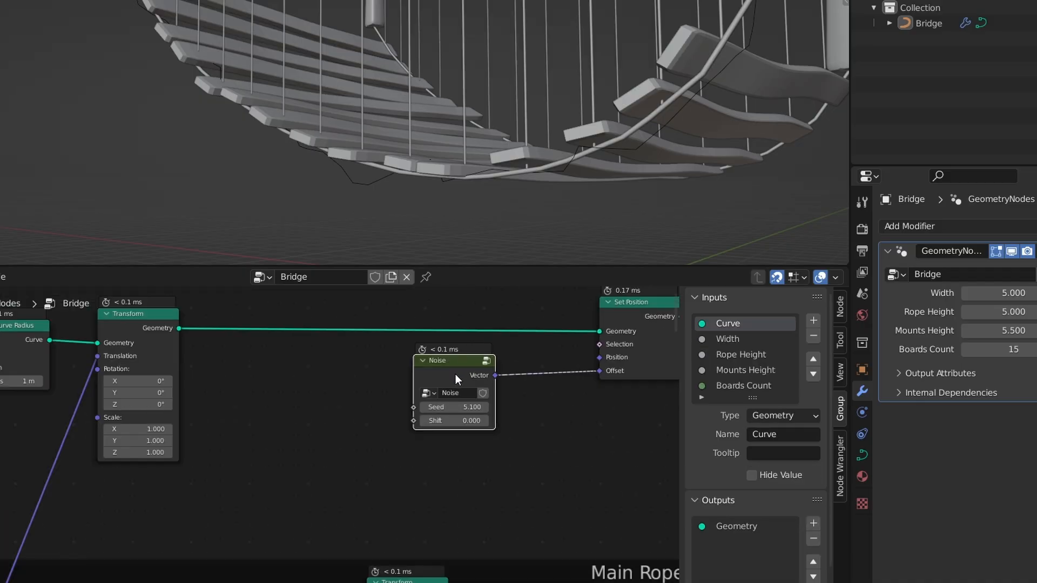
scroll(455, 374, "down", 4)
scroll(358, 384, "up", 2)
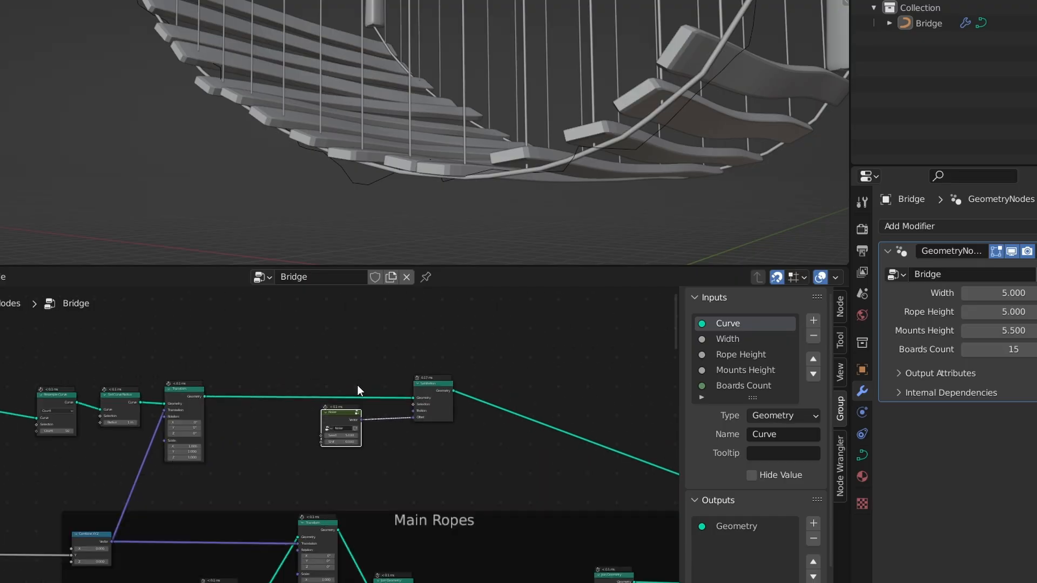
scroll(335, 427, "up", 4)
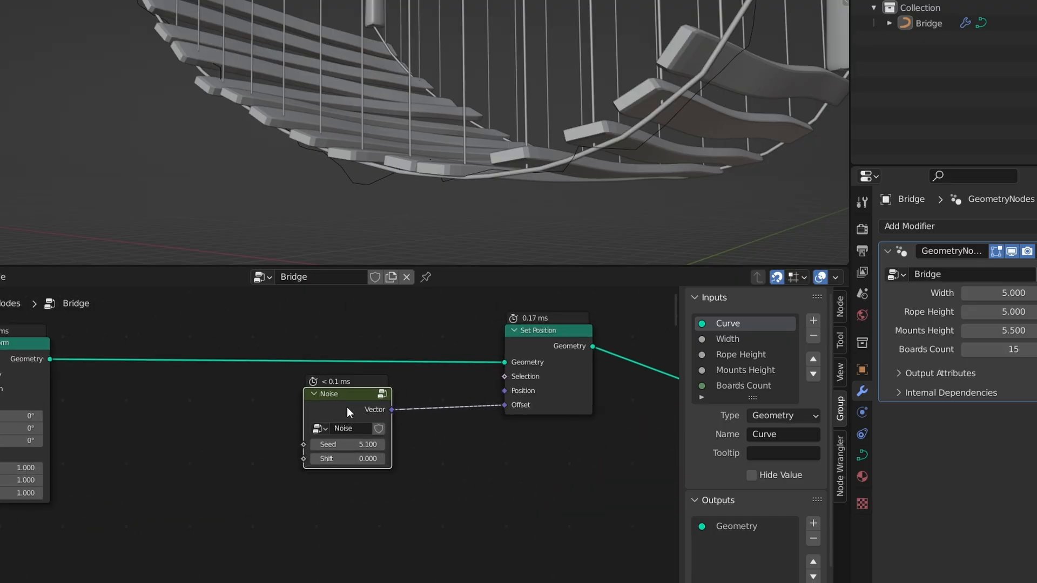
key("Tab")
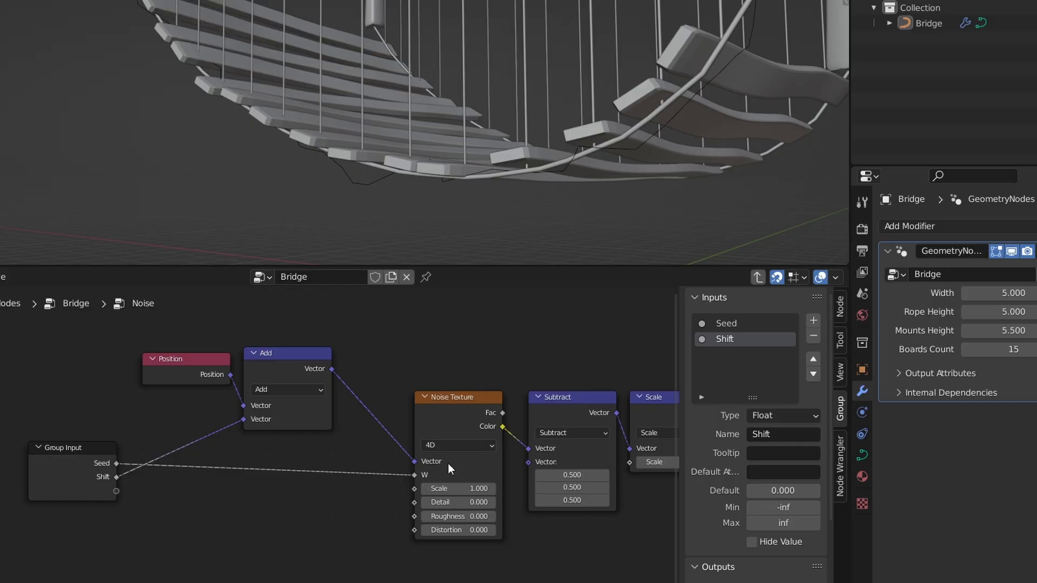
left_click(467, 413)
key("Tab")
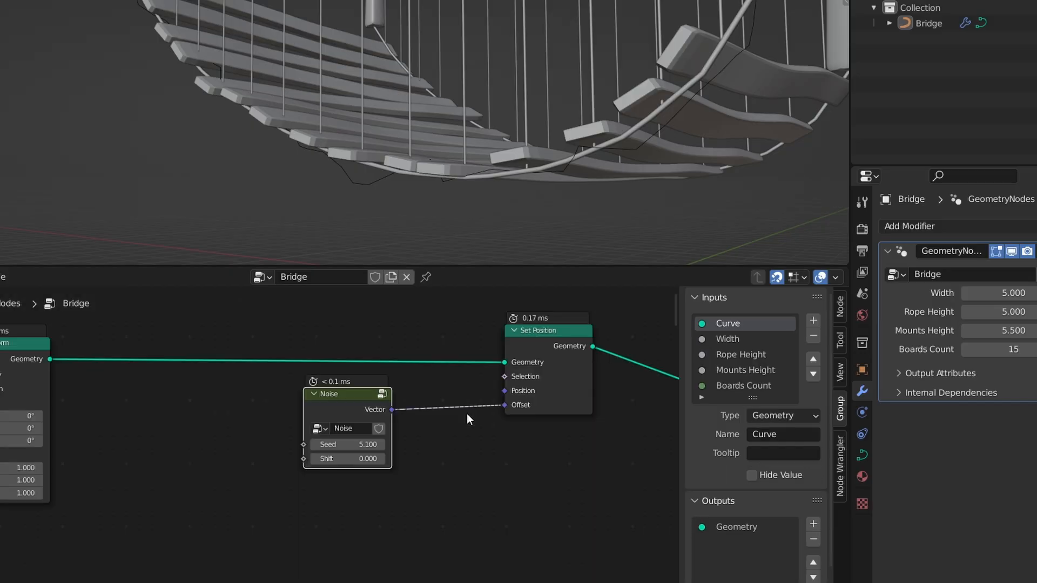
Try different Seed values on the Noise node and set its Seed to 1.
scroll(300, 481, "up", 2)
left_click_drag(380, 432, 434, 432)
left_click(391, 432)
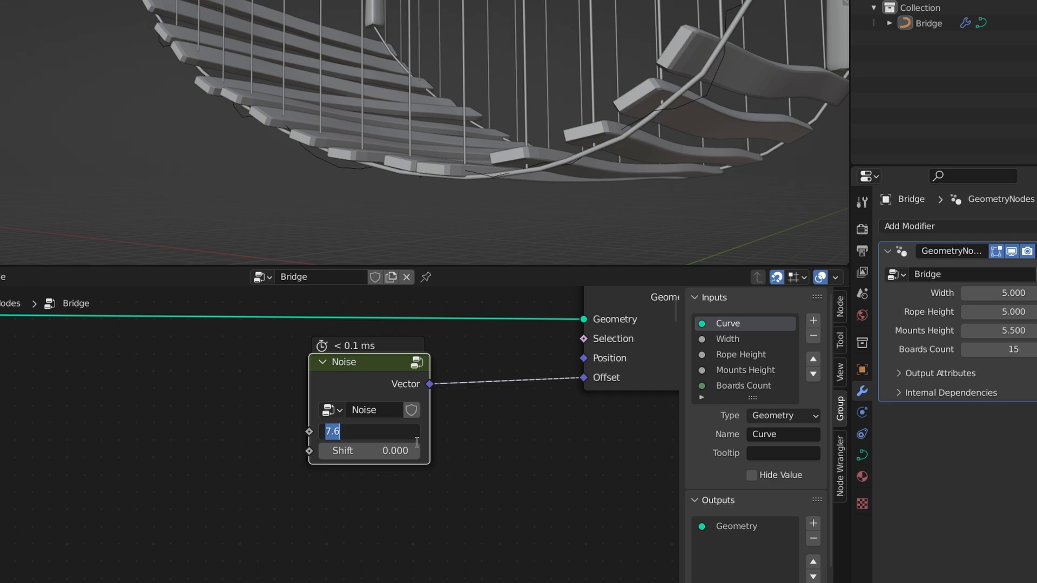
left_click(384, 450)
left_click(368, 430)
type("1")
key("Return")
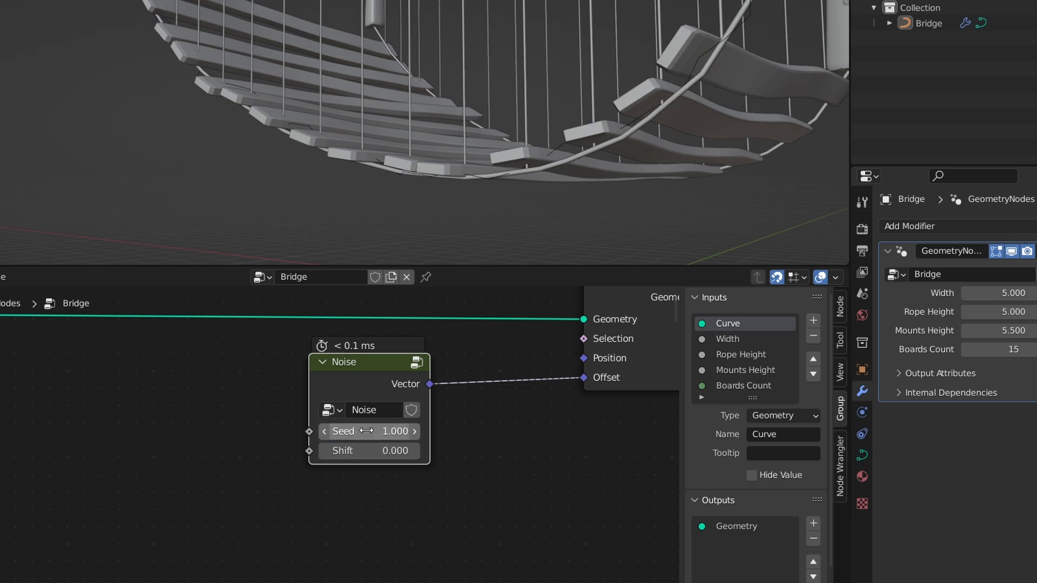
Test the Noise node's Shift with negative values while viewing the bridge curve, and reset Shift to 0.
left_click_drag(372, 451, 302, 450)
middle_click_drag(539, 187, 697, 109)
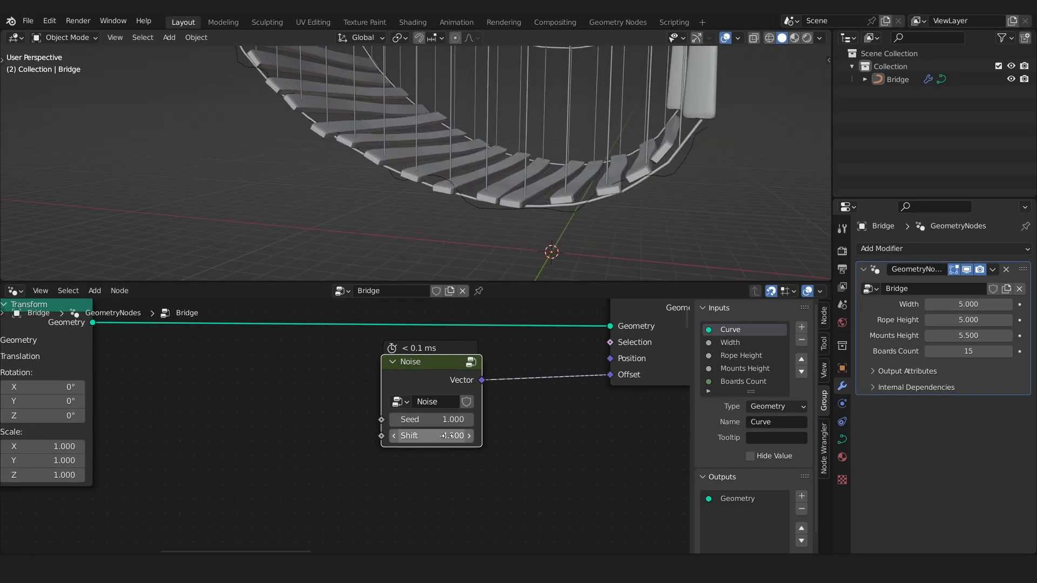
mouse_move(447, 435)
left_mouse_down()
mouse_move(265, 435)
mouse_move(443, 435)
left_mouse_up()
left_click(442, 435)
type("0")
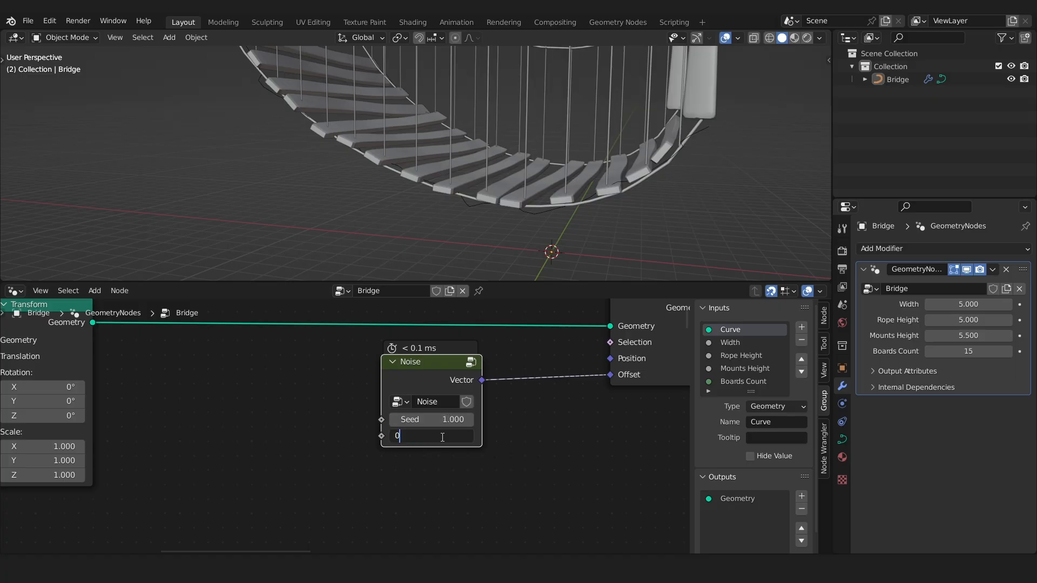
key("Return")
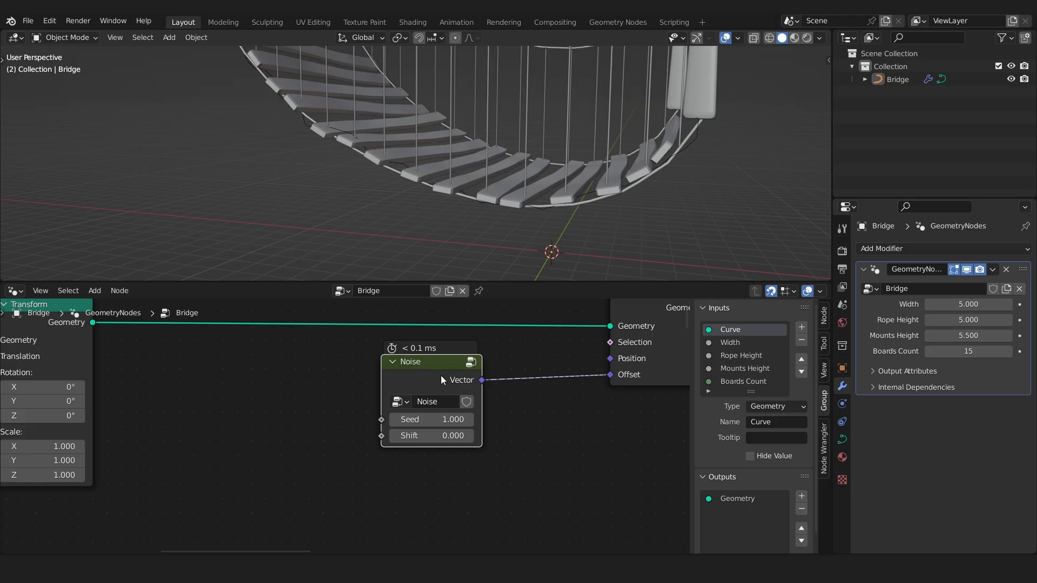
Move Resample Curve, Set Curve Radius, Transform and Set Position closer together in a row above the Noise node.
scroll(441, 375, "down", 5)
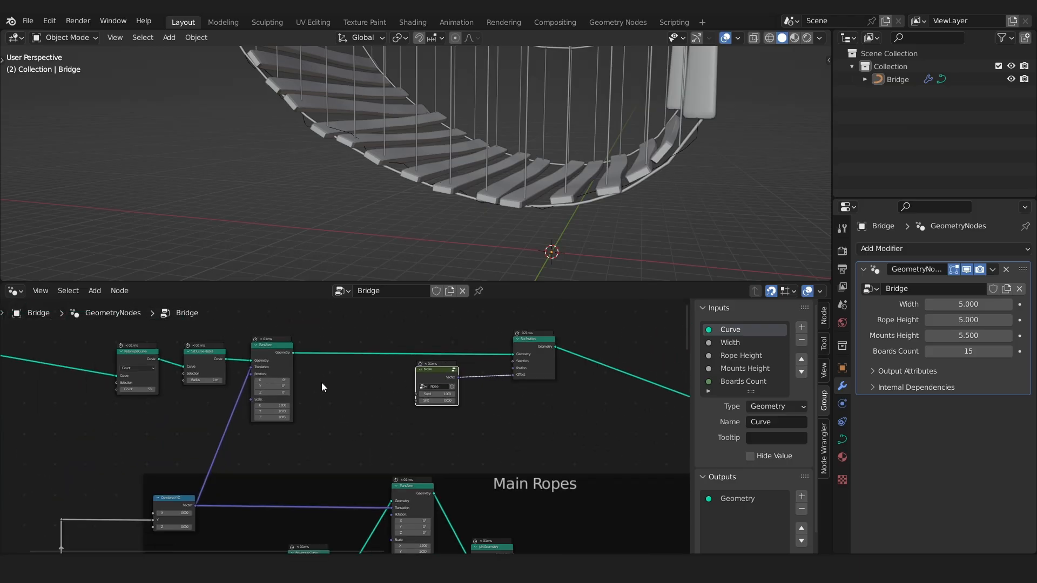
left_click_drag(108, 349, 373, 343)
middle_click_drag(533, 215, 639, 193)
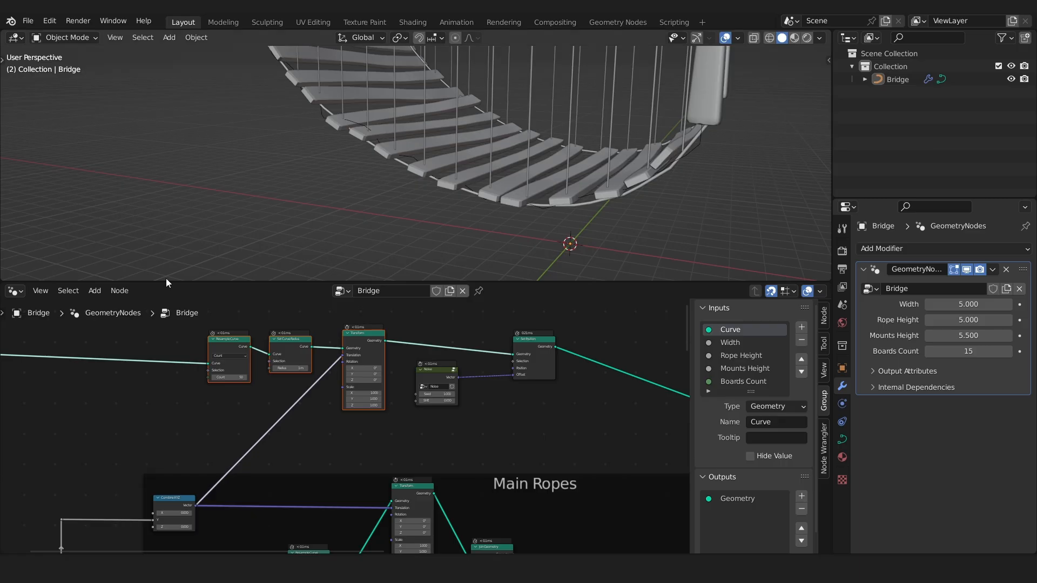
middle_click_drag(361, 346, 355, 399)
left_click_drag(400, 345, 215, 412)
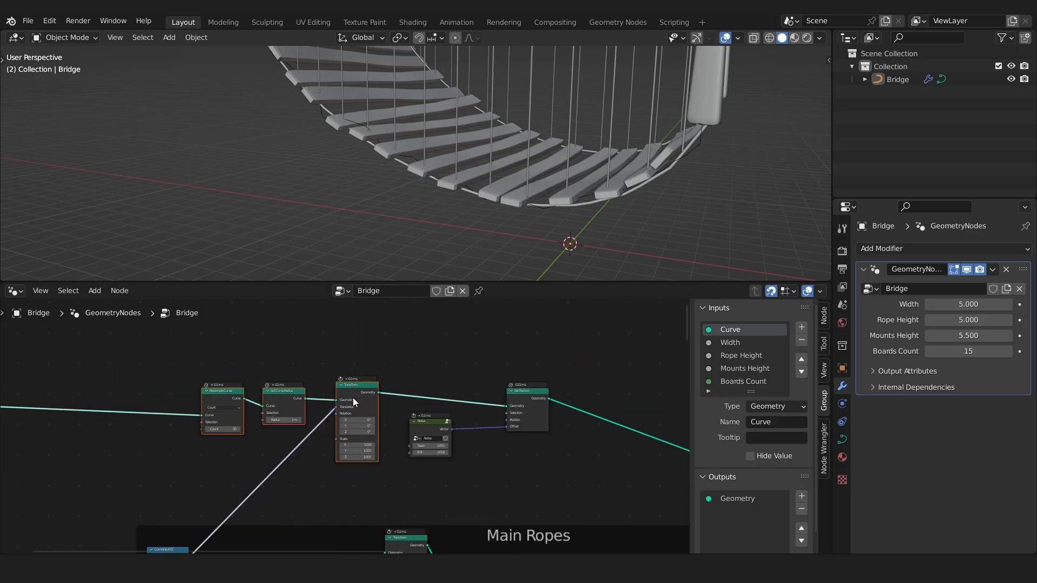
left_click_drag(353, 399, 421, 338)
left_click_drag(537, 396, 543, 343)
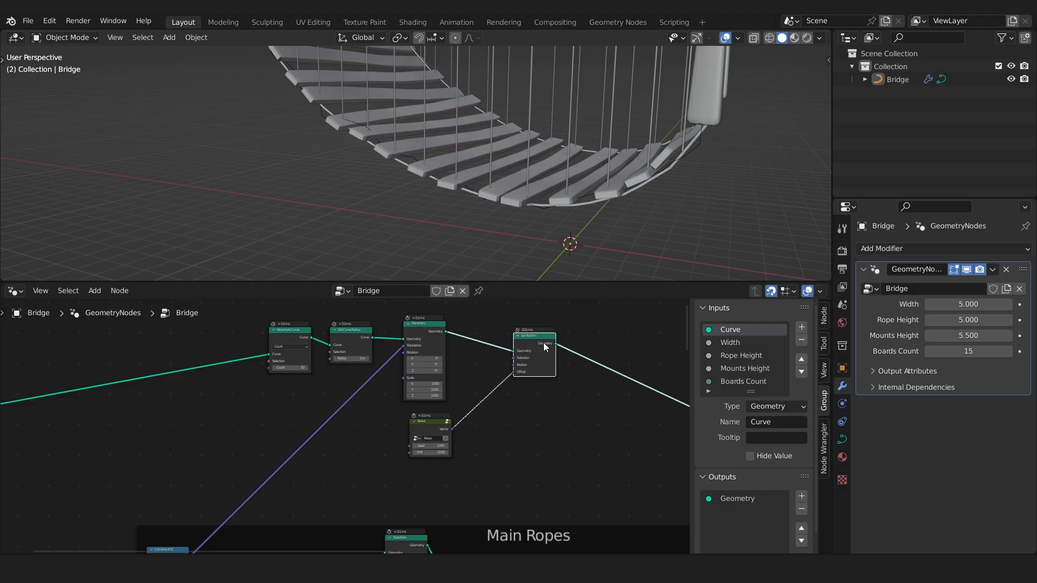
Combine the Resample Curve, Set Curve Radius, Transform and Set Position nodes into a new node group.
left_click_drag(611, 333, 252, 378)
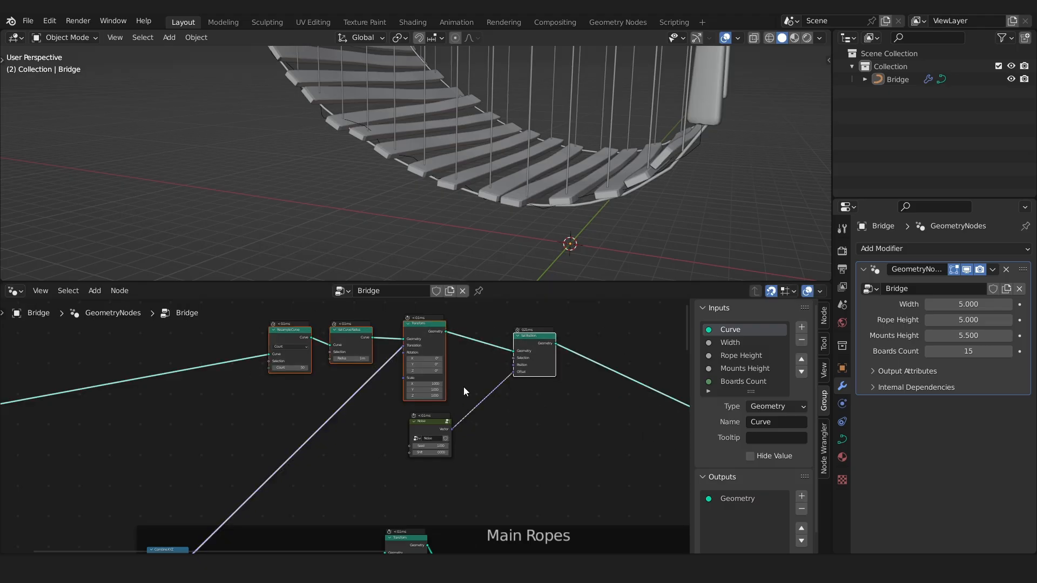
key("ctrl+g")
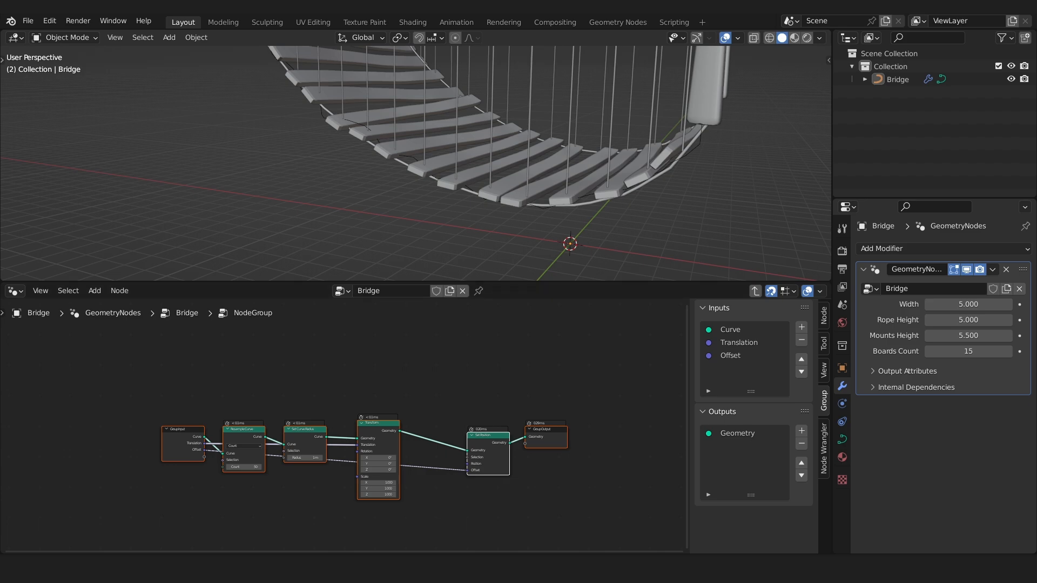
key("Home")
scroll(556, 404, "up", 1)
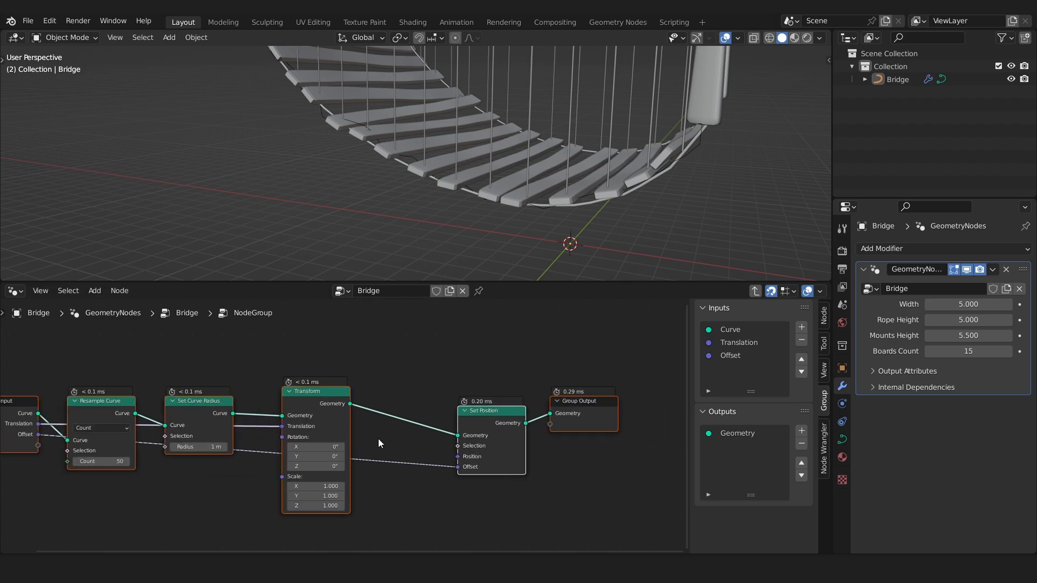
Inside the new group, space out the Group Input node and line up Resample Curve, Set Curve Radius and Transform above it.
mouse_move(305, 412)
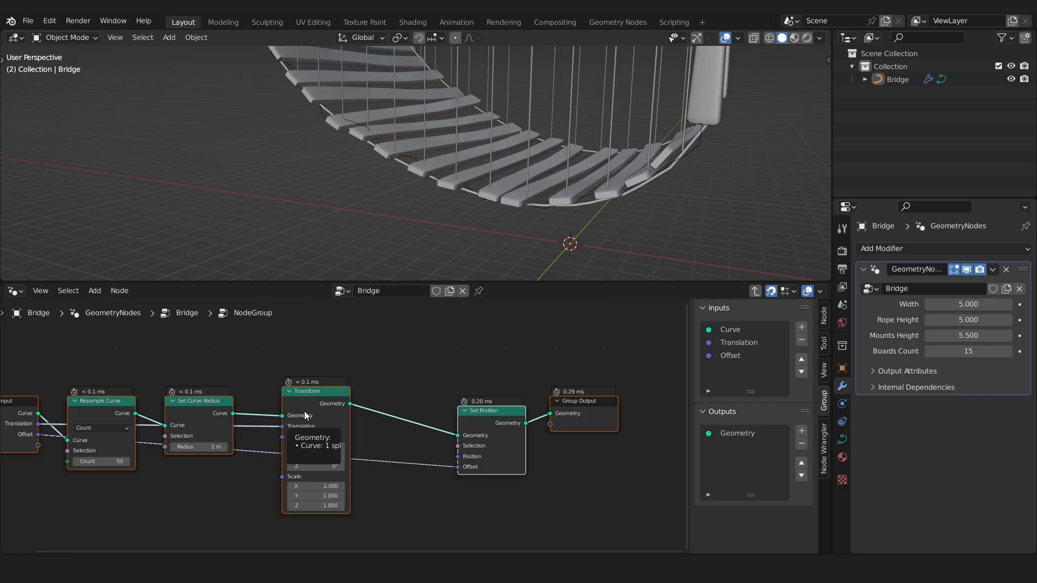
middle_click_drag(305, 413, 404, 416)
left_click_drag(125, 417, 106, 427)
left_click(102, 406)
left_click(101, 411)
left_click_drag(171, 416, 212, 327)
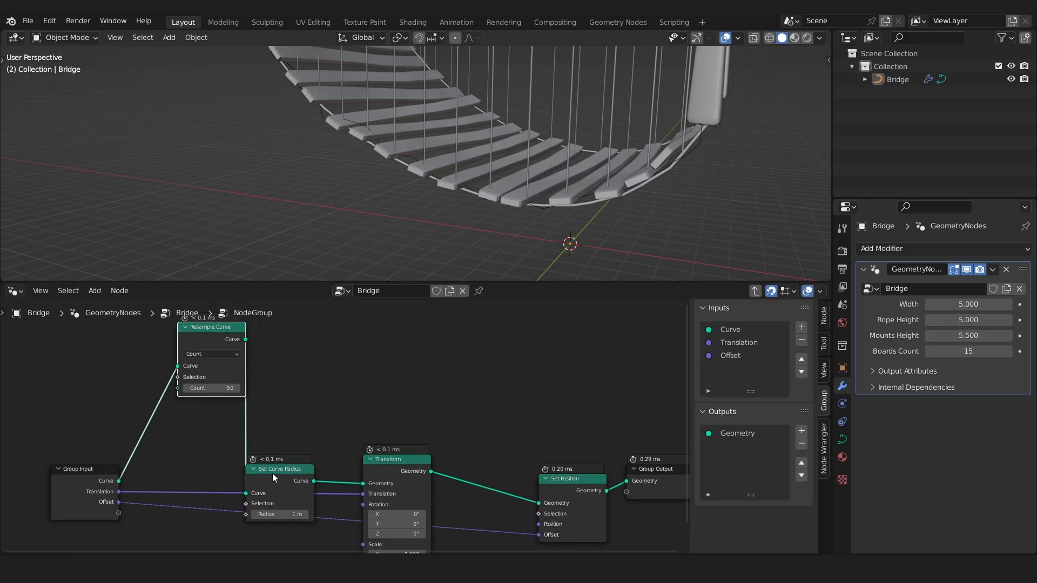
left_click_drag(272, 473, 291, 336)
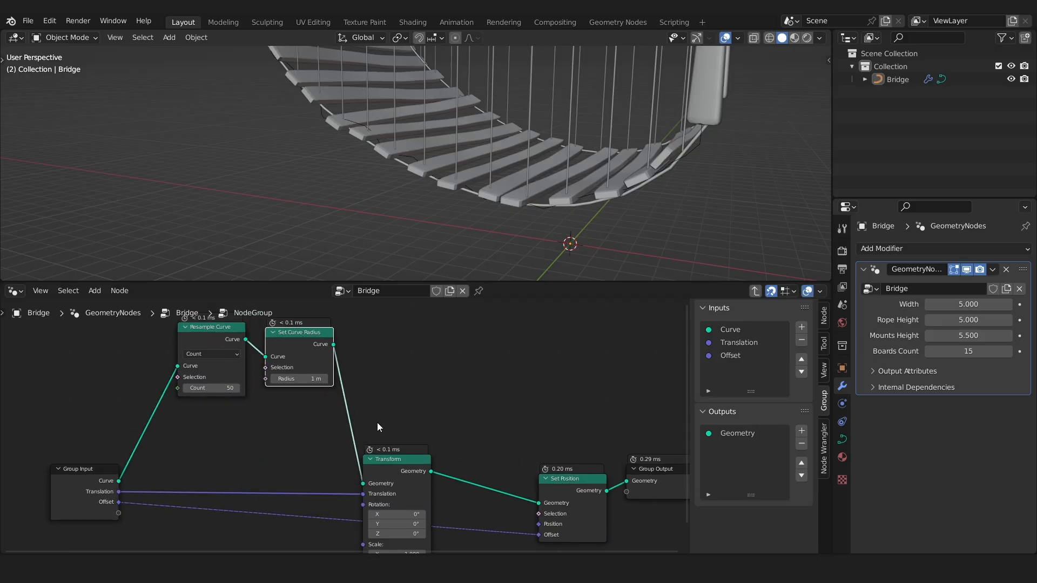
left_click_drag(386, 459, 425, 332)
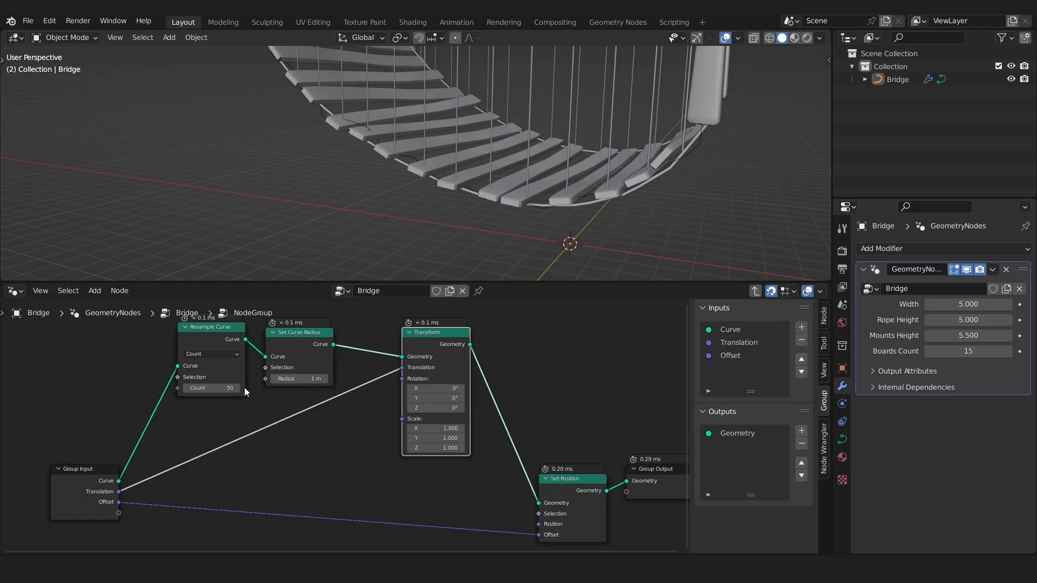
scroll(474, 423, "down", 1)
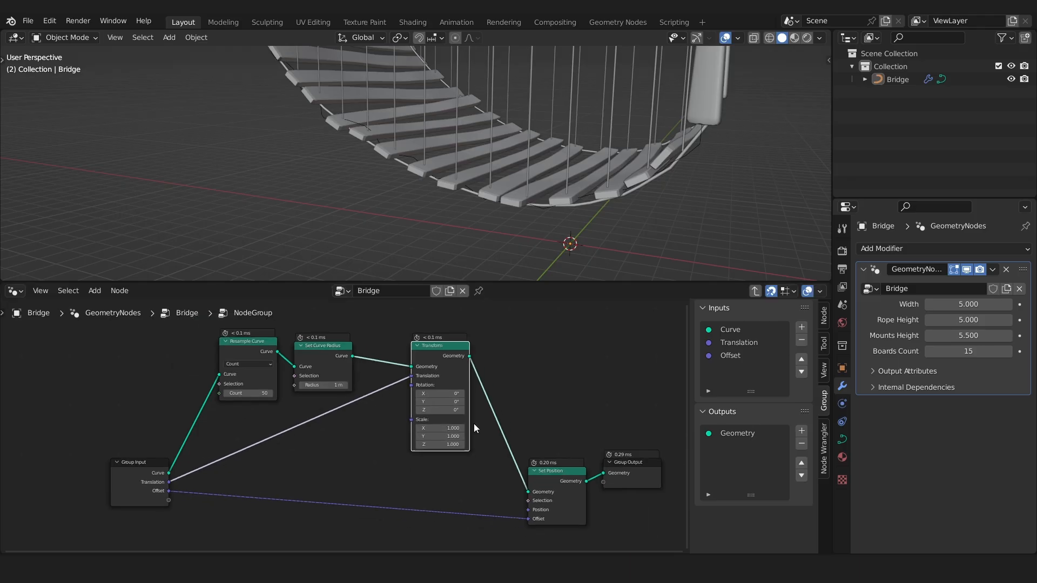
Reposition the Set Position and Group Output nodes beside the Transform node and return to the Bridge node tree.
middle_click_drag(634, 443, 531, 425)
left_click_drag(531, 426, 471, 452)
key("g")
left_click_drag(537, 422, 562, 424)
left_click(485, 364)
key("Tab")
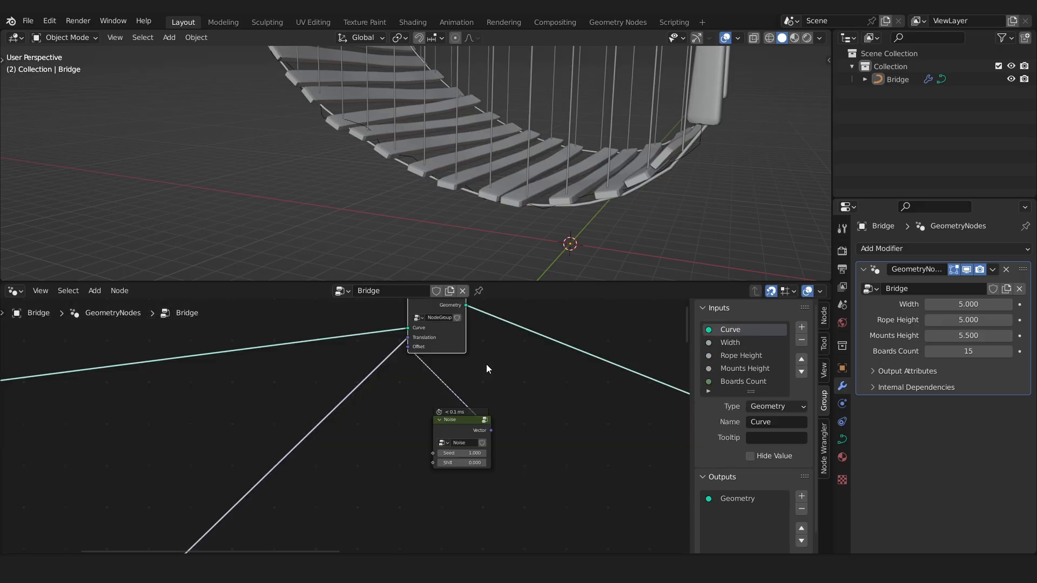
Arrange the Noise node just below the new group node and rename that group to Rope.
scroll(486, 364, "down", 1)
left_click_drag(472, 409, 393, 405)
mouse_move(451, 319)
left_mouse_down()
mouse_move(444, 337)
mouse_move(432, 334)
mouse_move(468, 355)
mouse_move(469, 382)
mouse_move(462, 336)
mouse_move(433, 326)
left_mouse_up()
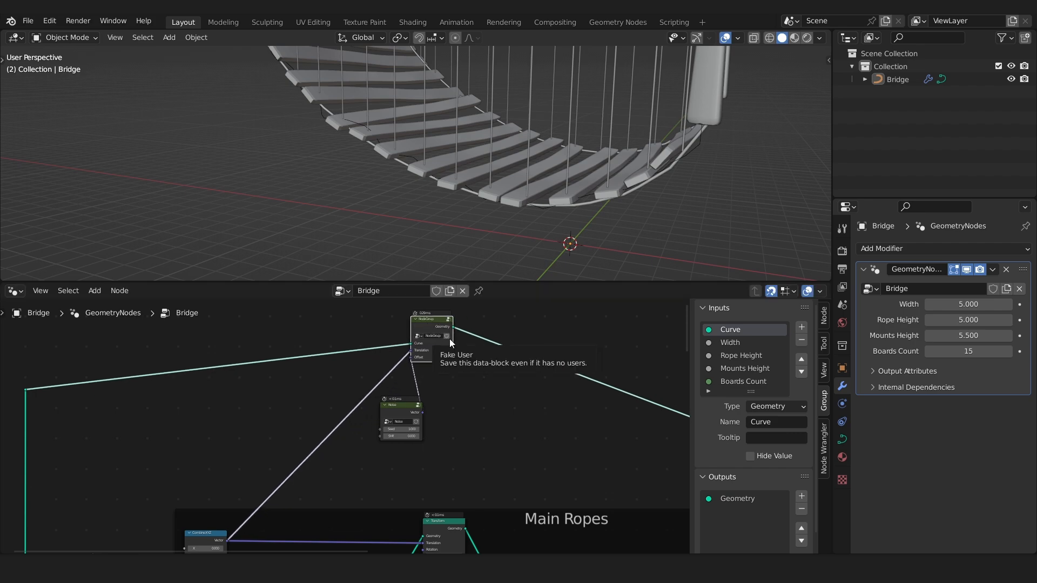
scroll(435, 340, "up", 2)
double_click(435, 332)
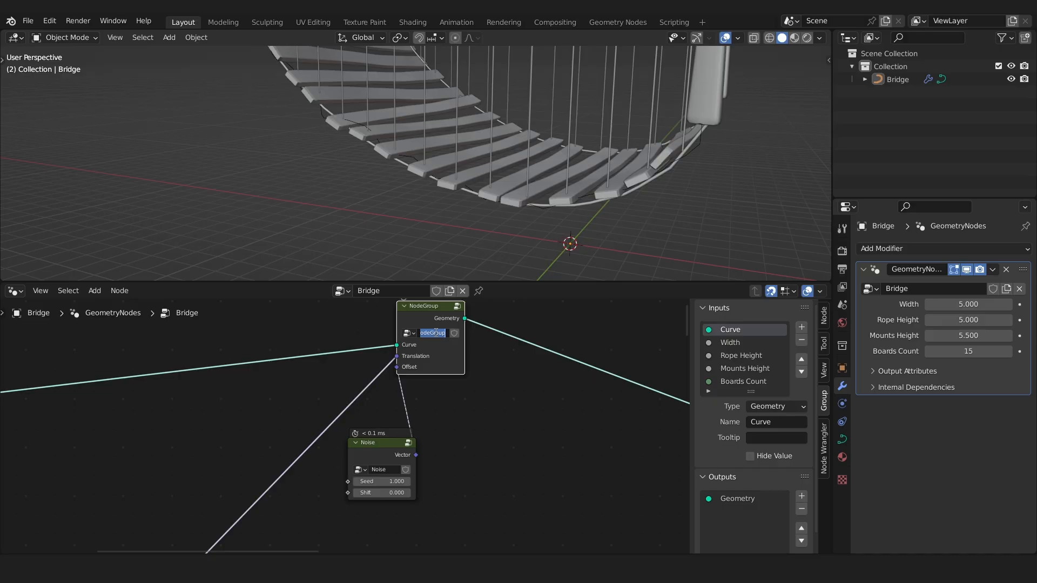
type("Rope")
left_click(566, 402)
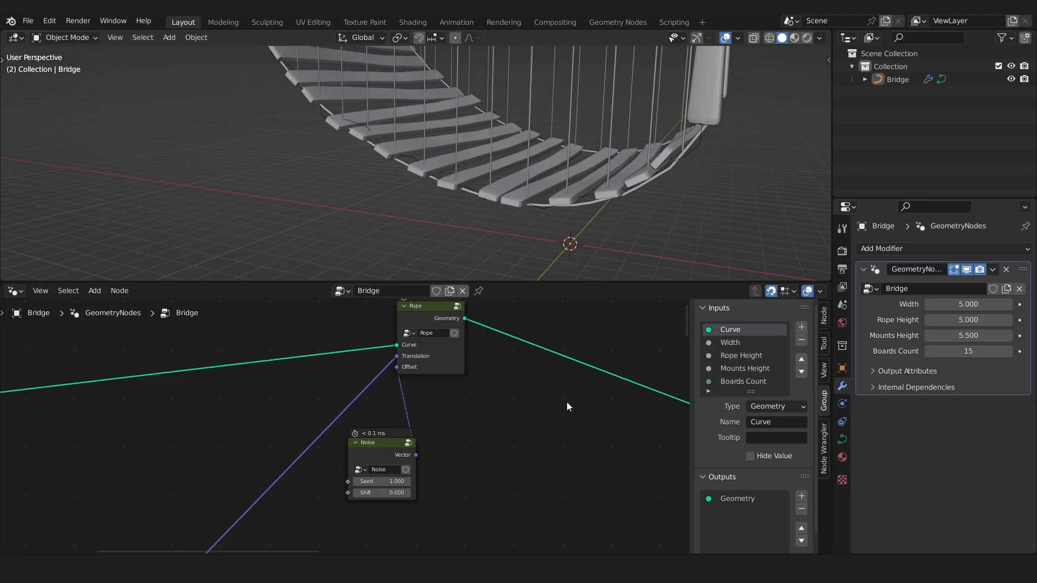
Add a Curve to Mesh node on the link leaving the Rope group's Geometry output.
key("shift+a")
key("space")
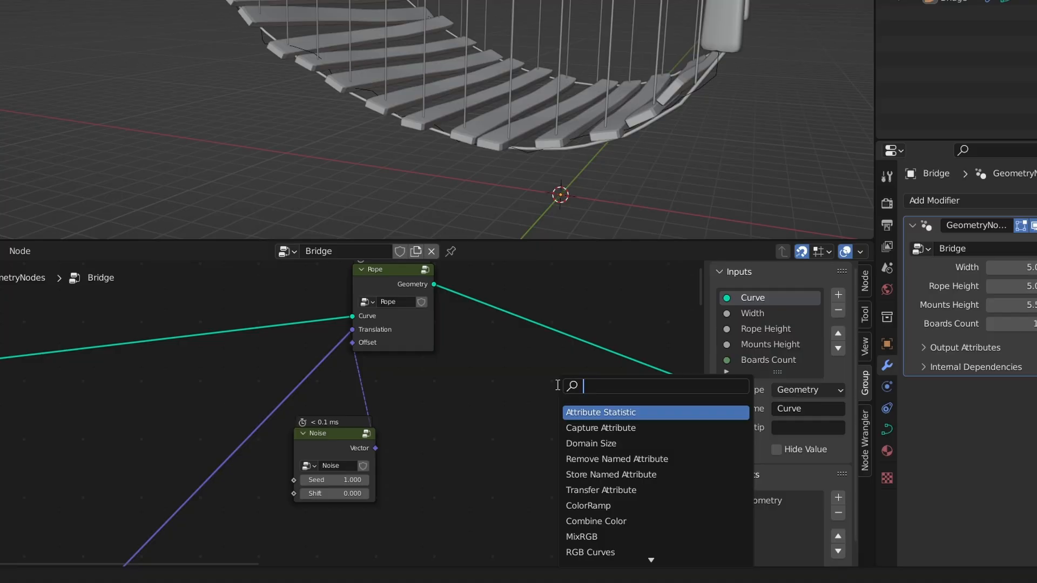
type("curve to ")
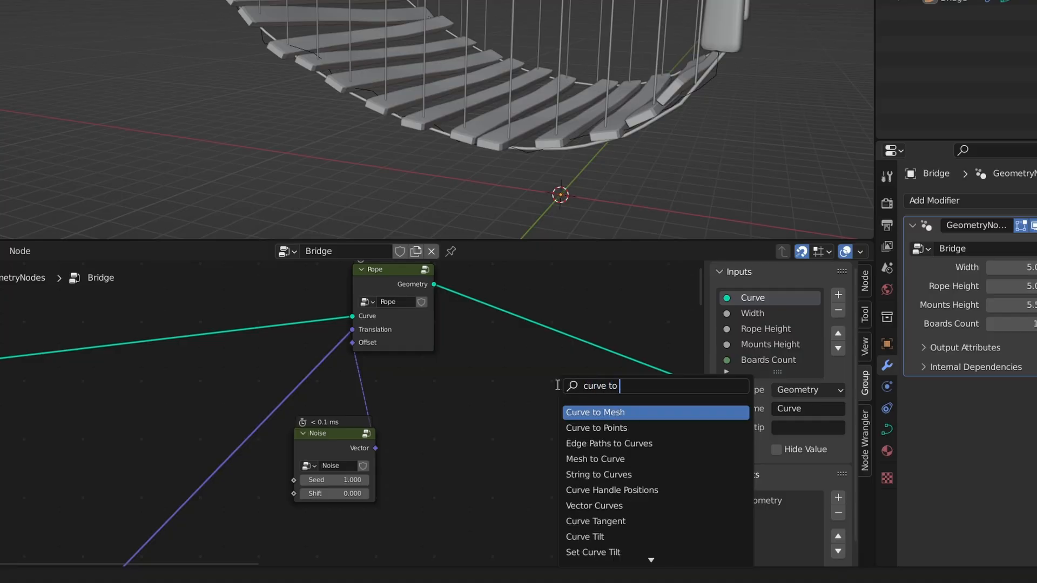
type("m")
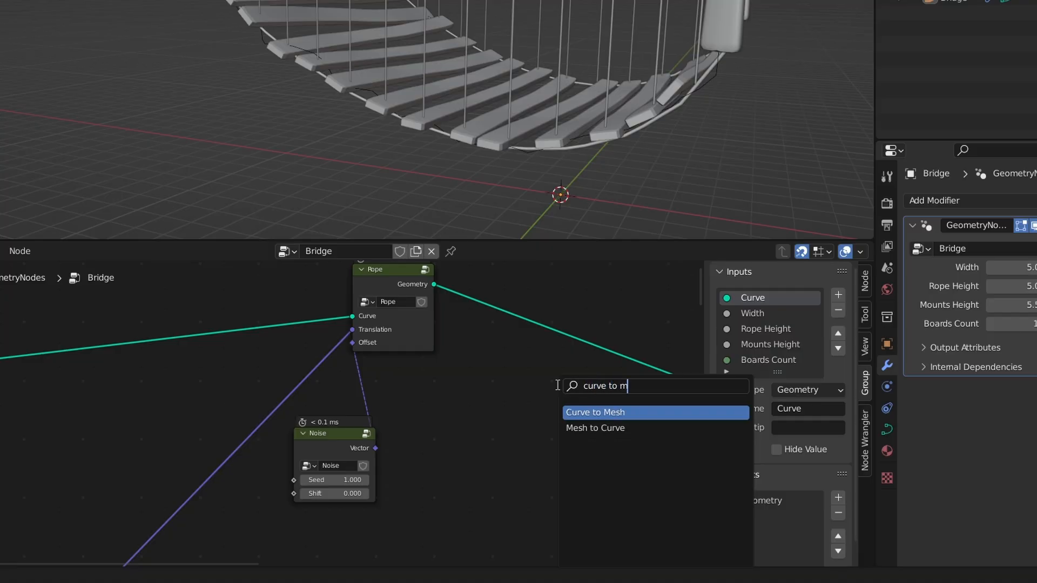
left_click(580, 412)
left_click(630, 351)
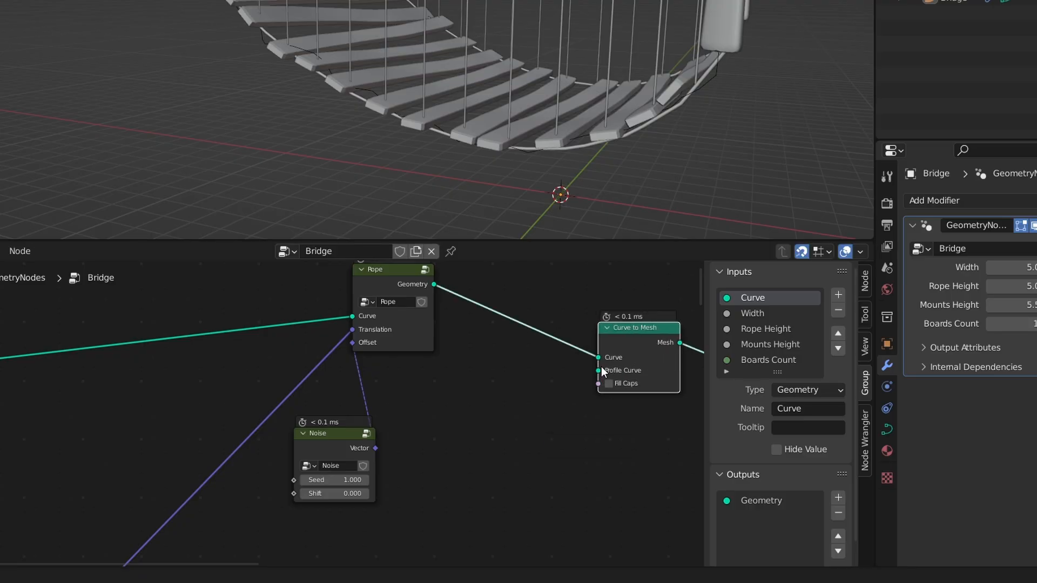
Add a Curve Circle node feeding the Profile Curve input of Curve to Mesh.
left_click_drag(600, 369, 573, 378)
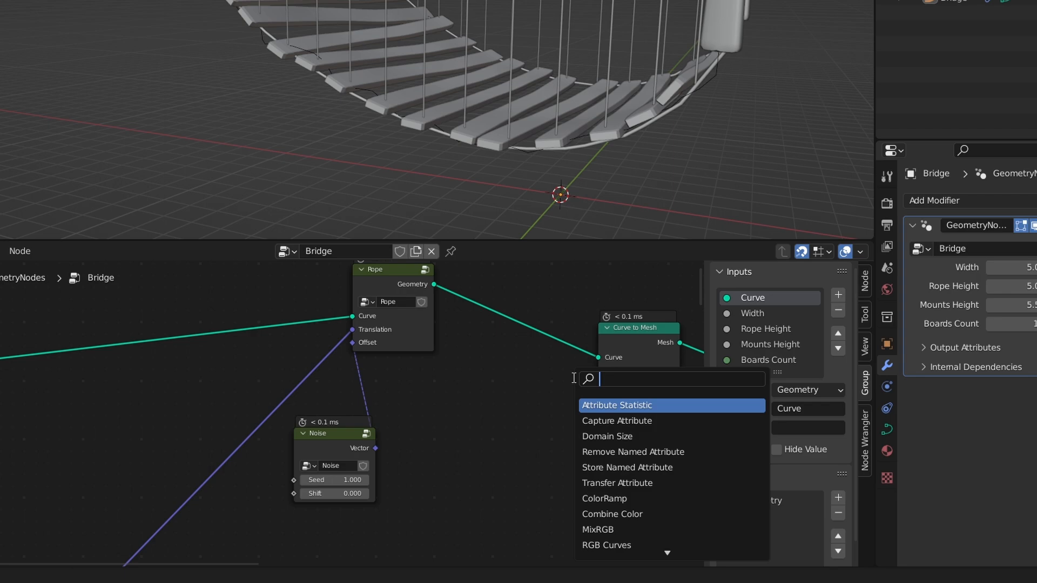
type("circl")
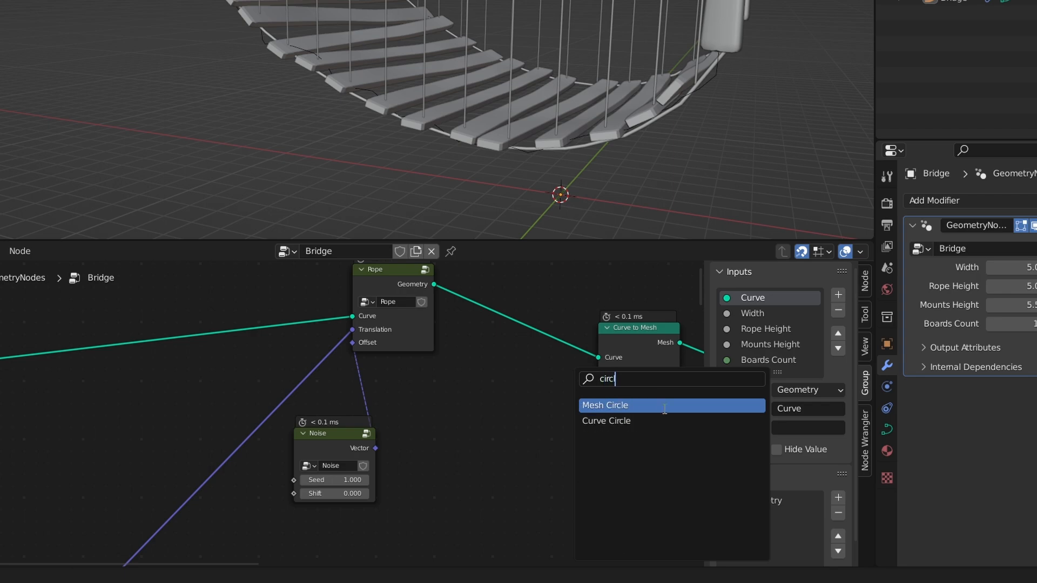
left_click(657, 420)
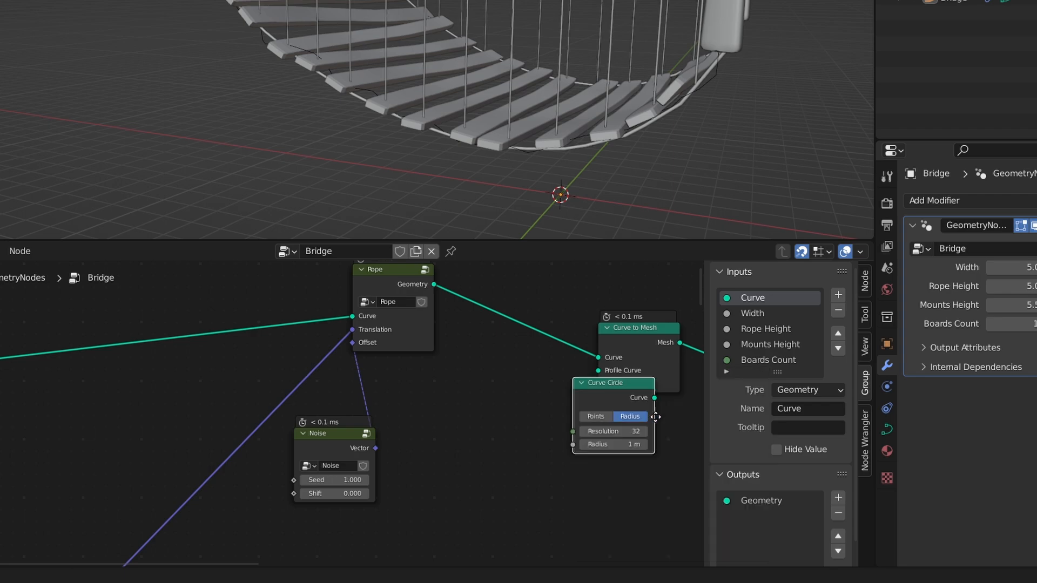
left_click(549, 403)
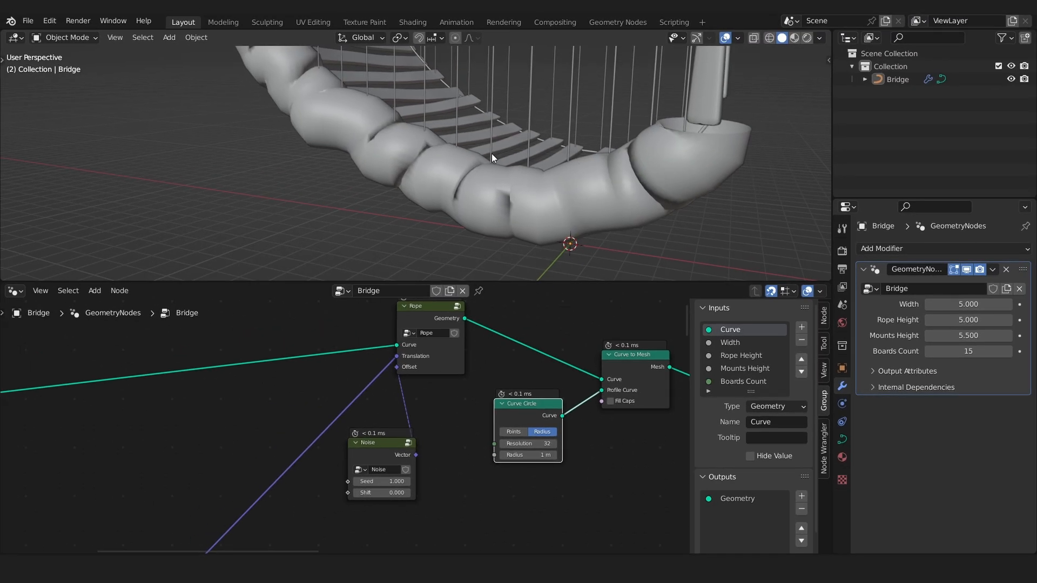
Move the Curve Circle node closer to the Curve to Mesh node.
middle_click_drag(491, 155, 598, 172)
scroll(540, 151, "down", 2)
left_click_drag(536, 406, 614, 387)
left_click(640, 353)
left_click(555, 398, "shift")
middle_click_drag(581, 415, 428, 423)
scroll(428, 423, "down", 2)
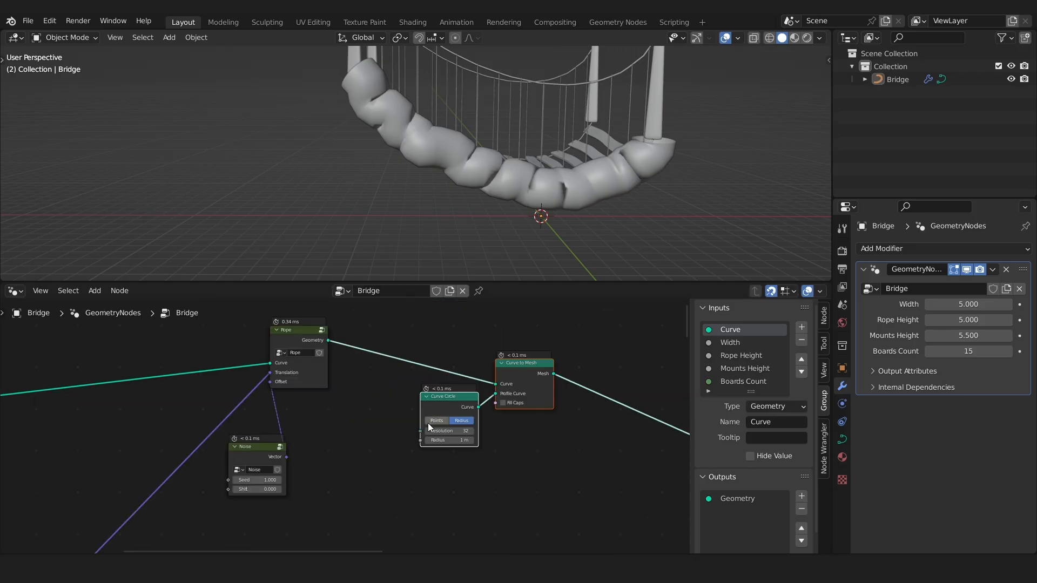
scroll(427, 422, "up", 2)
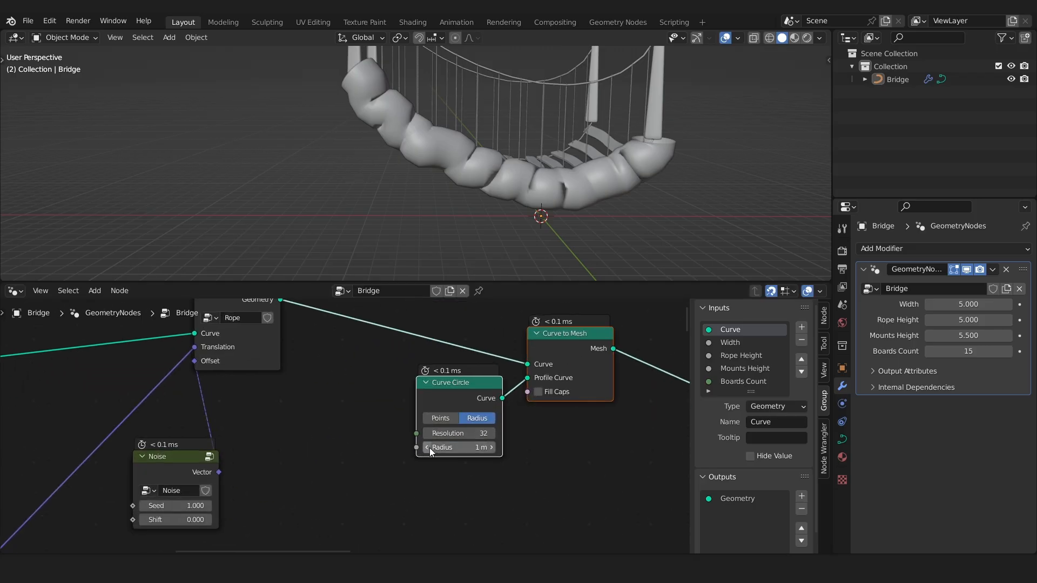
left_click(494, 482)
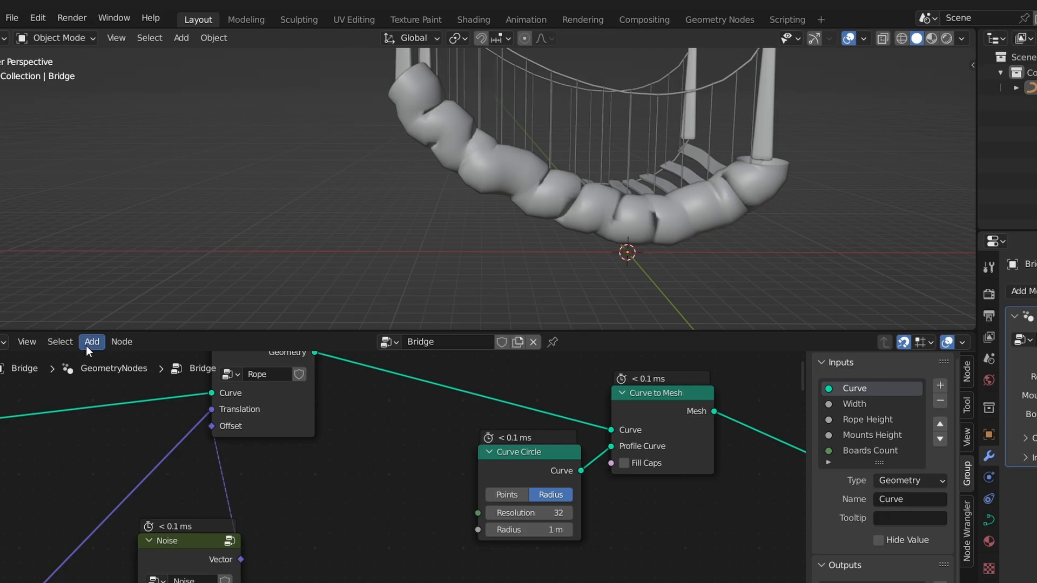
Add the Rope Radius group and connect its Value output to the Curve Circle's Radius.
left_click(94, 290)
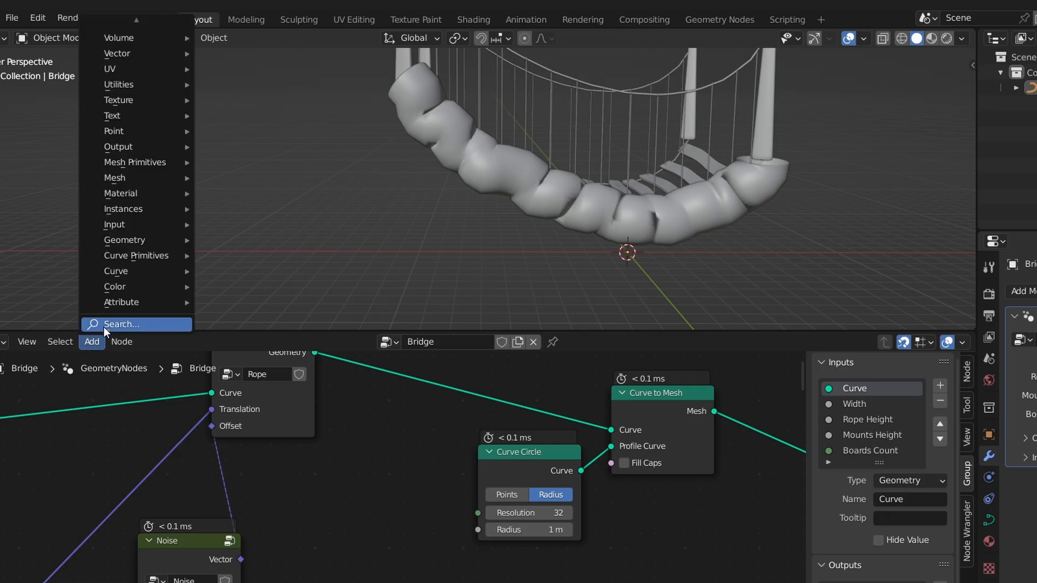
mouse_move(134, 23)
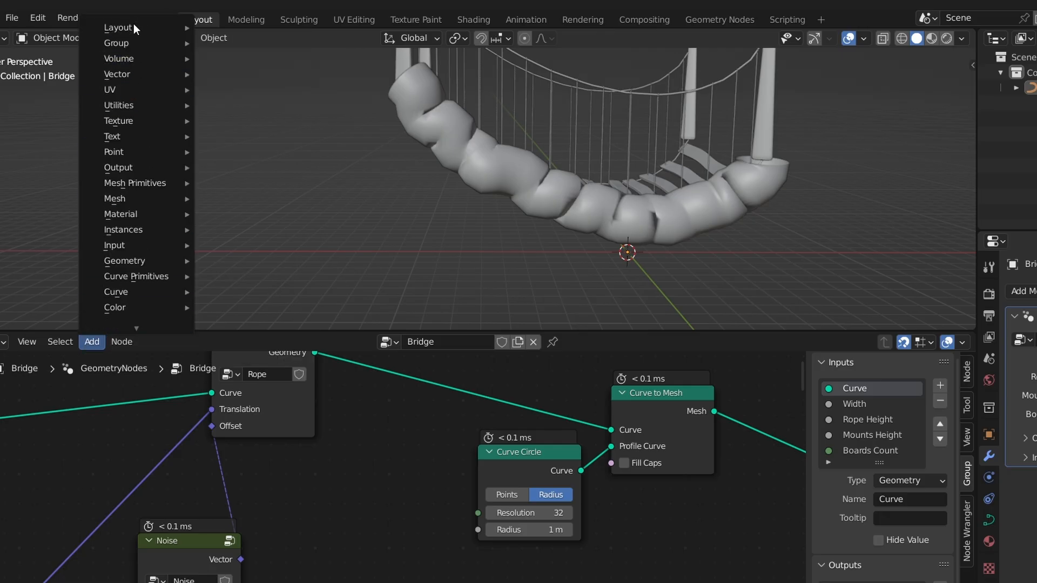
mouse_move(120, 42)
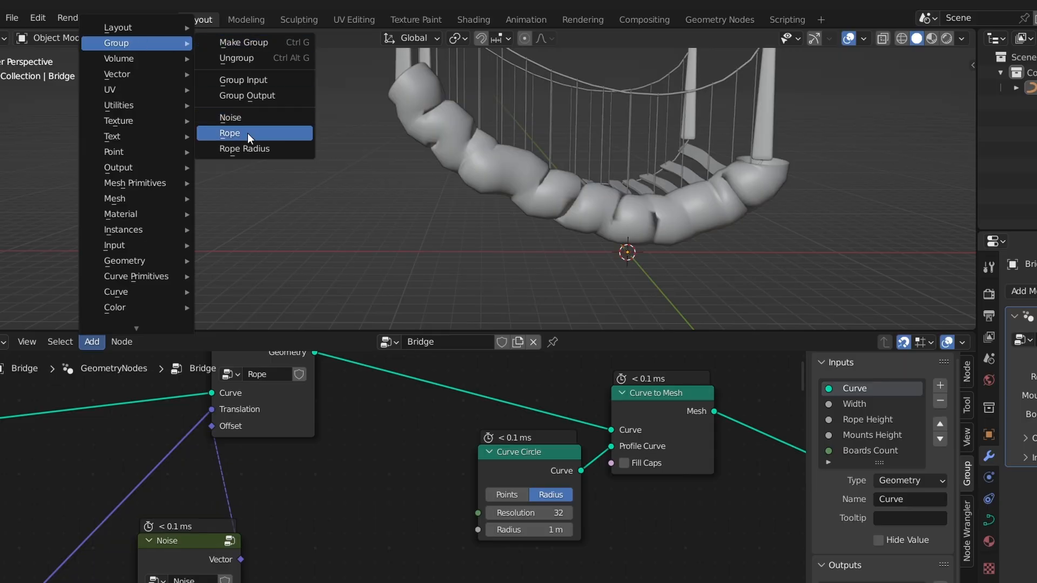
left_click(235, 151)
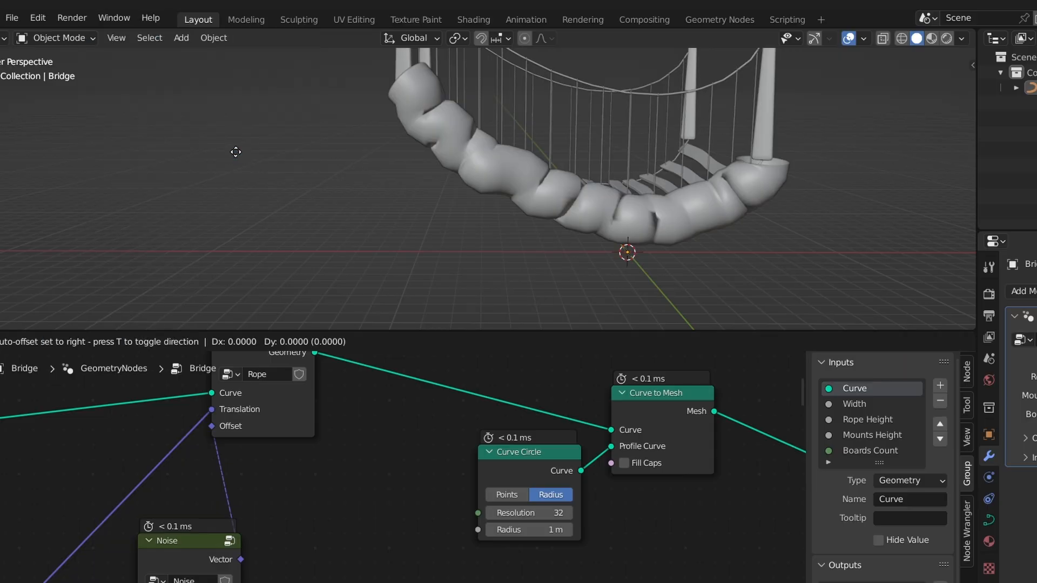
left_click(363, 514)
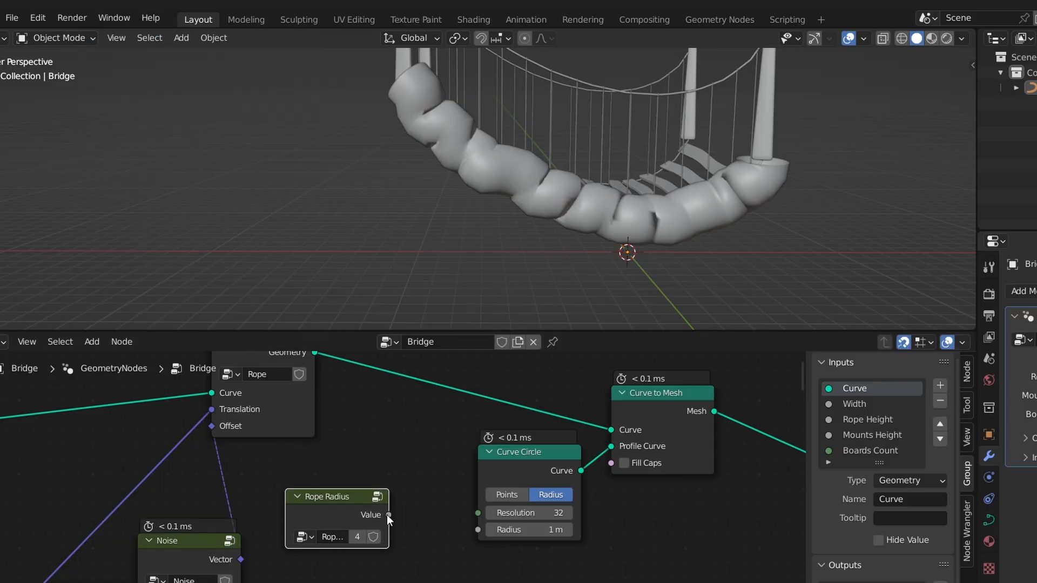
left_click_drag(389, 514, 483, 529)
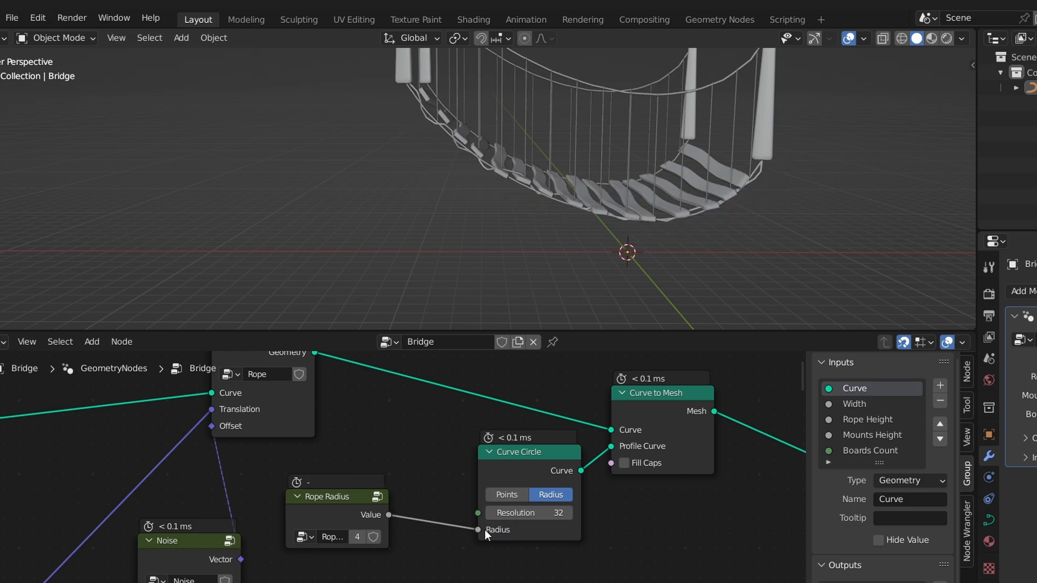
scroll(494, 181, "up", 4)
middle_click_drag(502, 161, 477, 163)
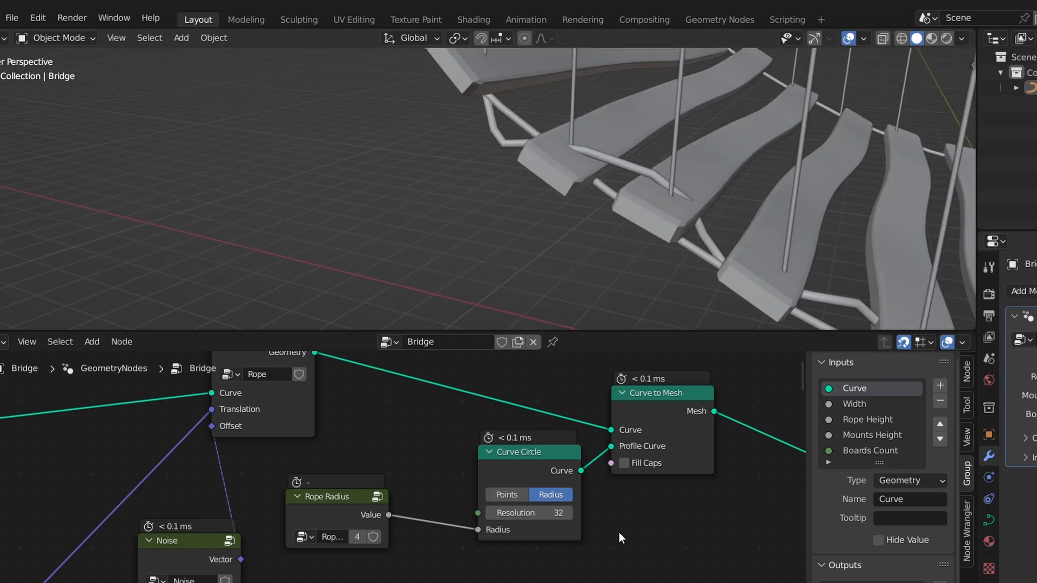
Move Curve Circle and Curve to Mesh farther from the Rope group and shift Rope Radius, leaving room for a node between them.
middle_click_drag(783, 394, 547, 431)
left_click_drag(608, 415, 555, 522)
middle_click_drag(621, 203, 545, 249)
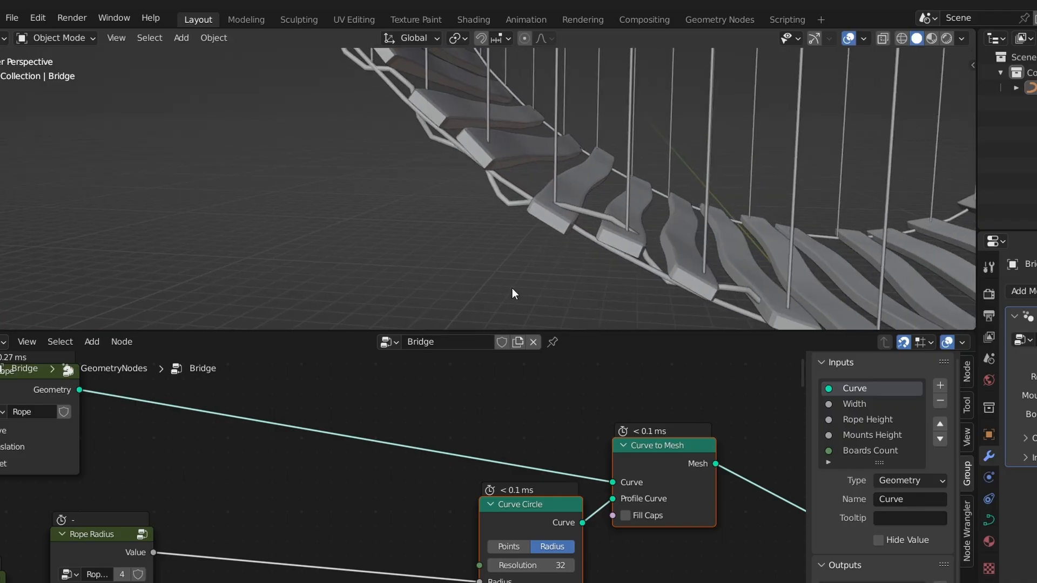
middle_click_drag(152, 564, 289, 506)
left_click_drag(289, 507, 344, 536)
Insert a Math node between Rope Radius and the Curve Circle's Radius and set its operation to Divide.
key("shift+a")
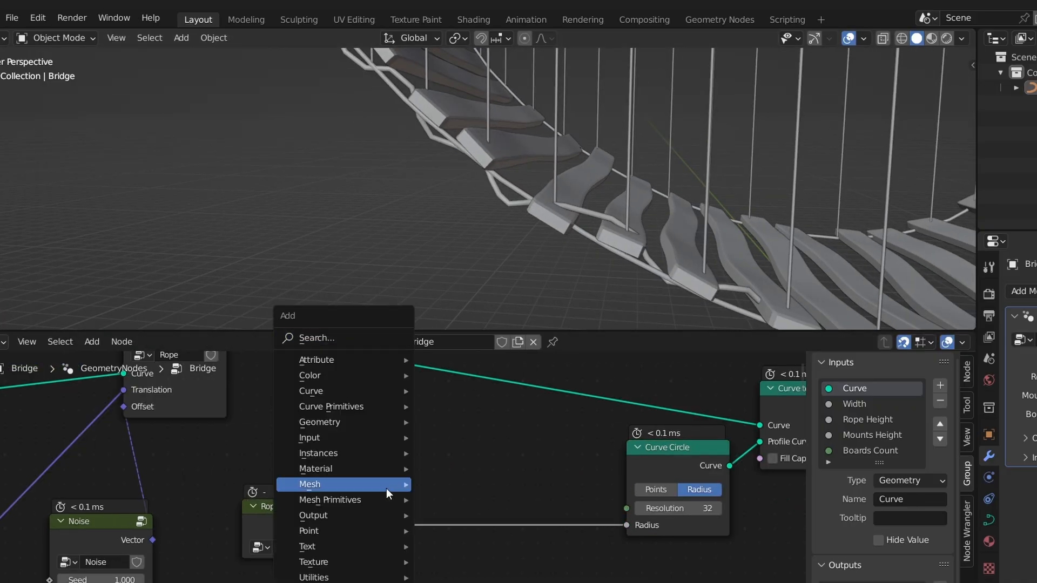
key("space")
type("math")
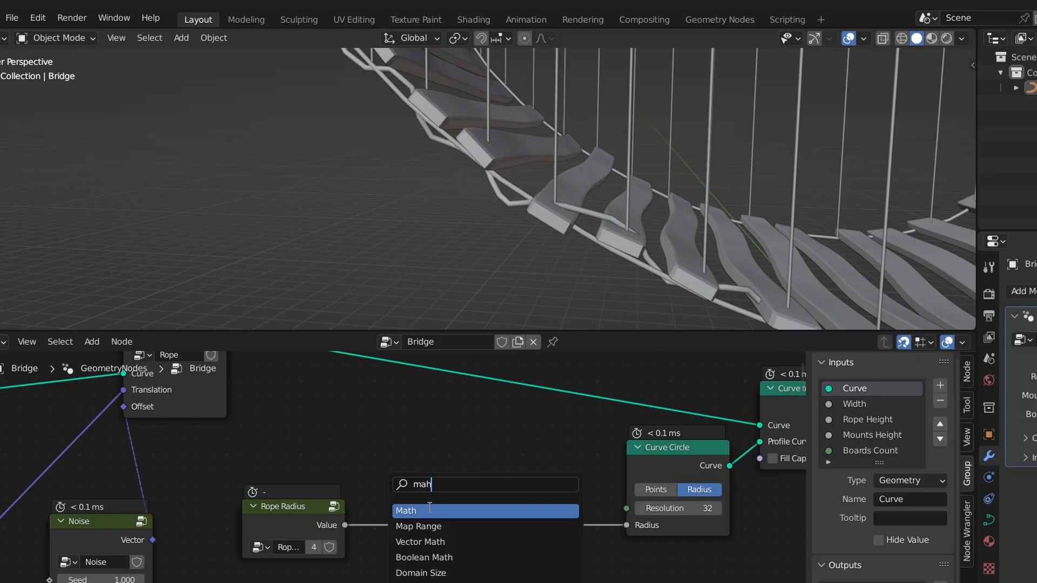
left_click(432, 509)
left_click(461, 501)
left_click(459, 533)
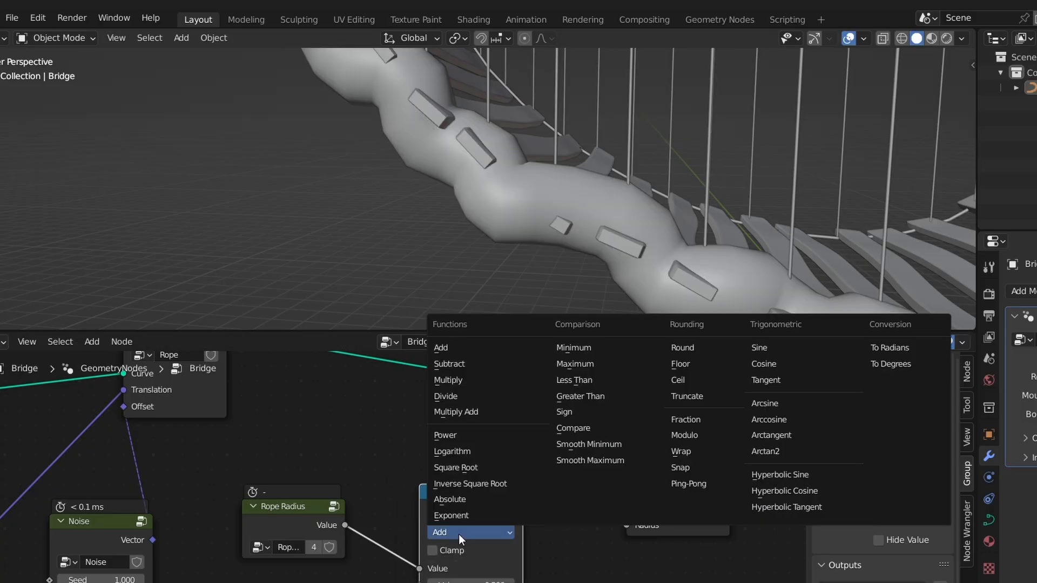
left_click(459, 396)
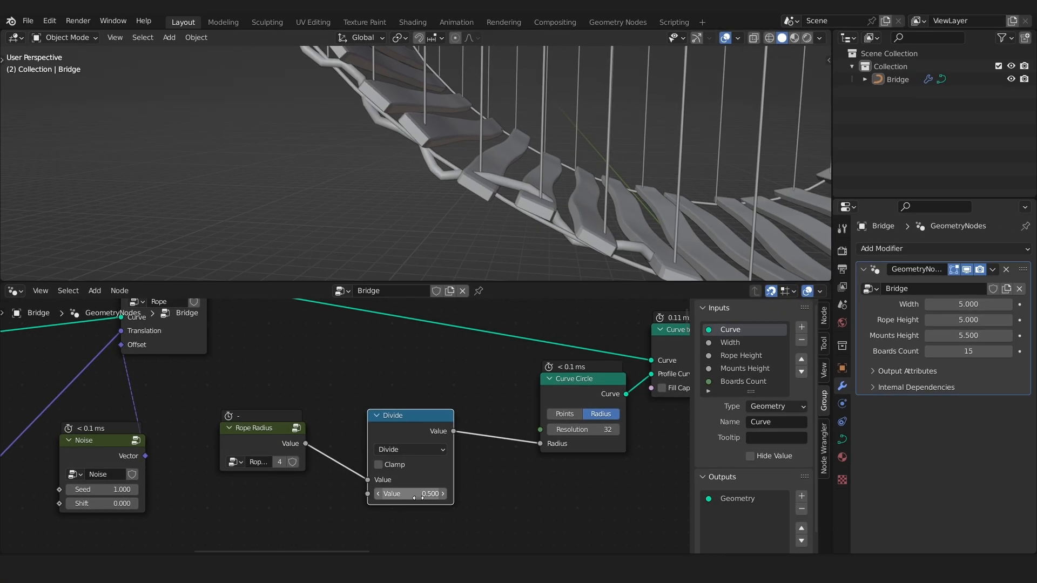
Set the Divide node's second value to 1.2 and check the thickness of the distorted rope.
left_click(418, 497)
type("1.2")
key("Return")
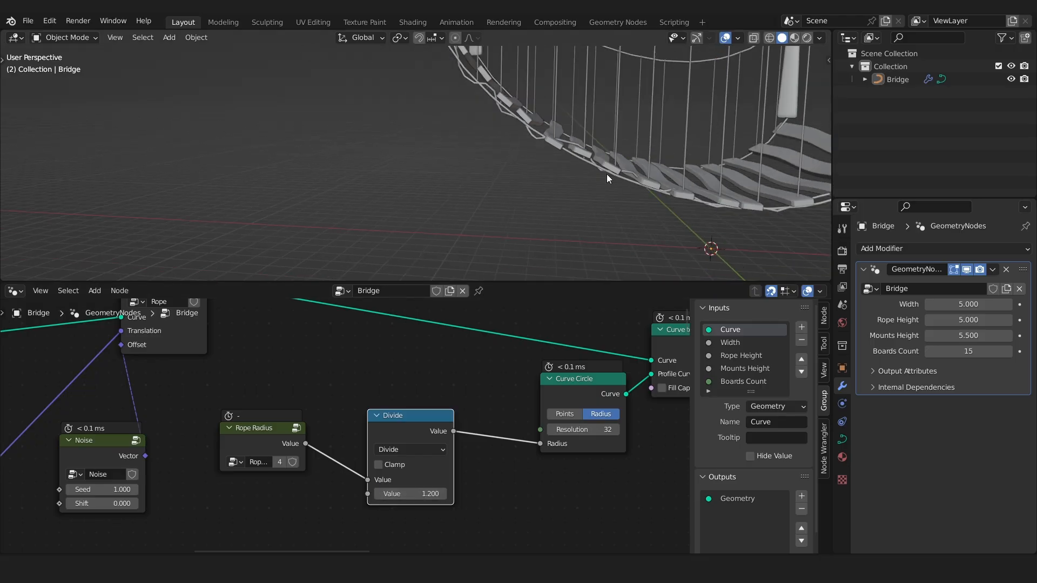
left_click(591, 247)
middle_click_drag(607, 174, 614, 268, "shift")
left_click(615, 267)
scroll(513, 223, "up", 4)
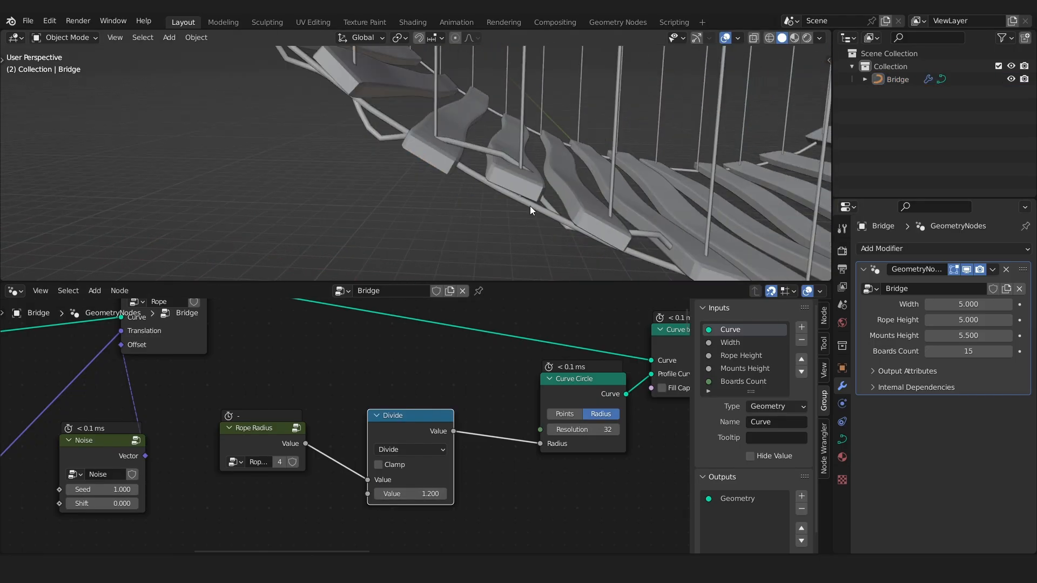
middle_click_drag(530, 205, 567, 242)
scroll(536, 449, "down", 2)
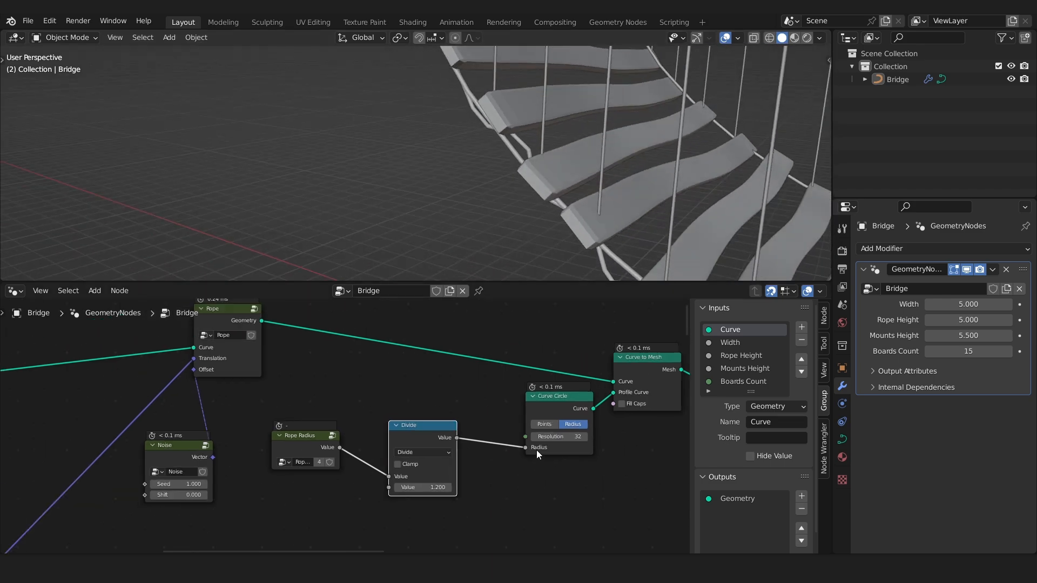
Line up Rope Radius, Divide and Curve Circle side by side and move Curve to Mesh farther from the Rope group.
scroll(536, 449, "down", 2)
left_click_drag(378, 434, 425, 411)
left_click_drag(276, 438, 352, 408)
left_click_drag(346, 442, 571, 449)
middle_click_drag(620, 387, 390, 365)
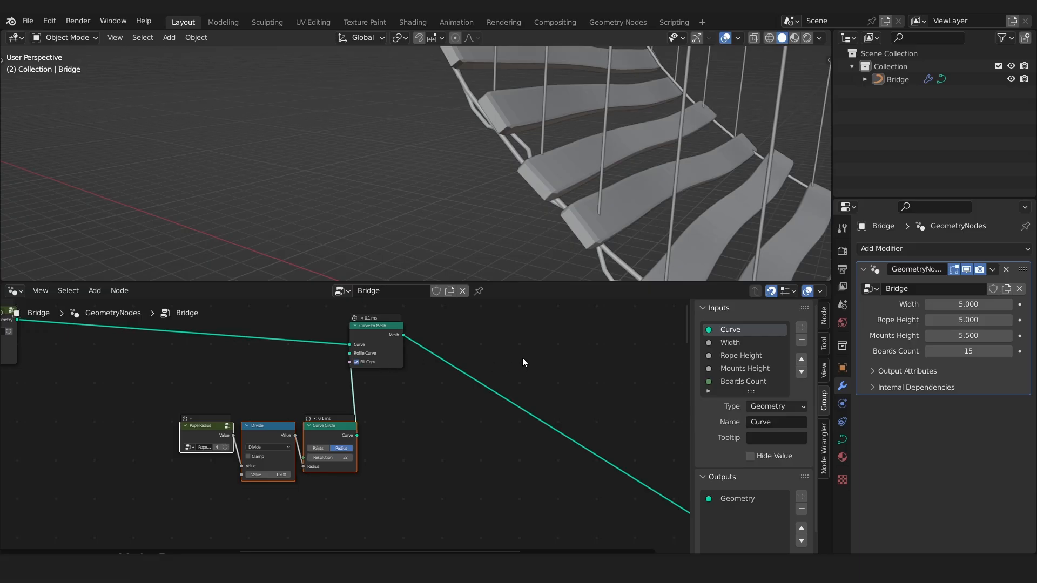
left_click_drag(369, 326, 546, 326)
left_click(410, 383)
Move the Noise node in front of the Rope group, beside its Offset input.
scroll(410, 382, "down", 2)
middle_click_drag(333, 438, 649, 428)
scroll(344, 439, "up", 2)
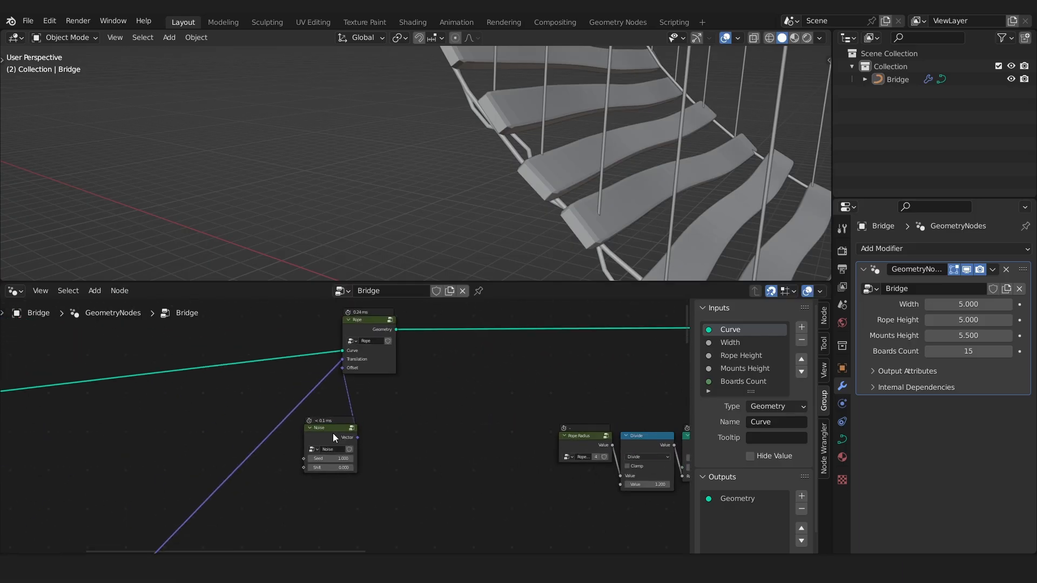
left_click(333, 433)
left_click_drag(333, 433, 261, 367)
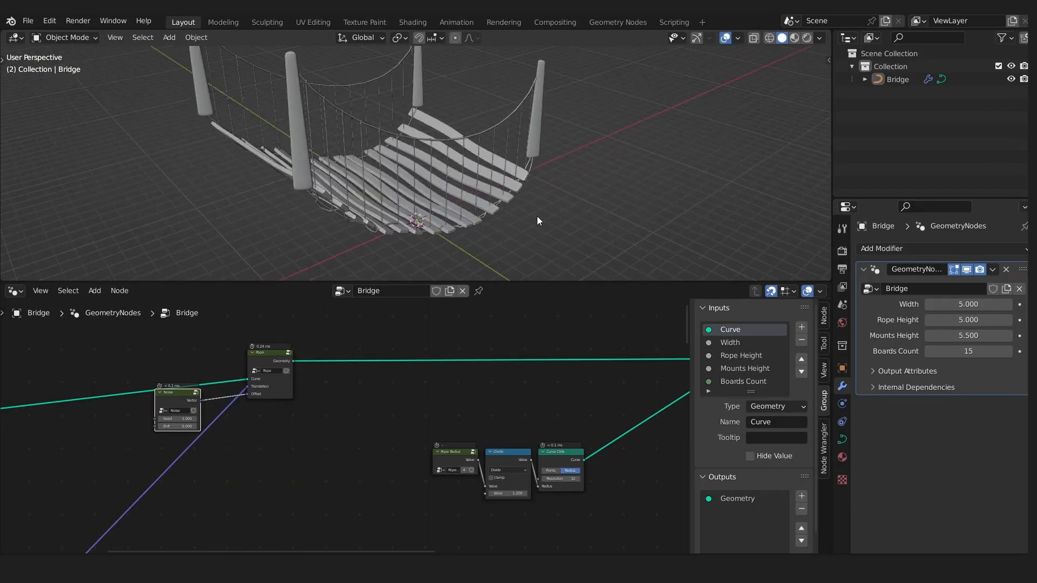
Examine the distorted rope along the boards and around the bridge's posts from several angles.
middle_click_drag(537, 221, 488, 218)
scroll(398, 215, "up", 5)
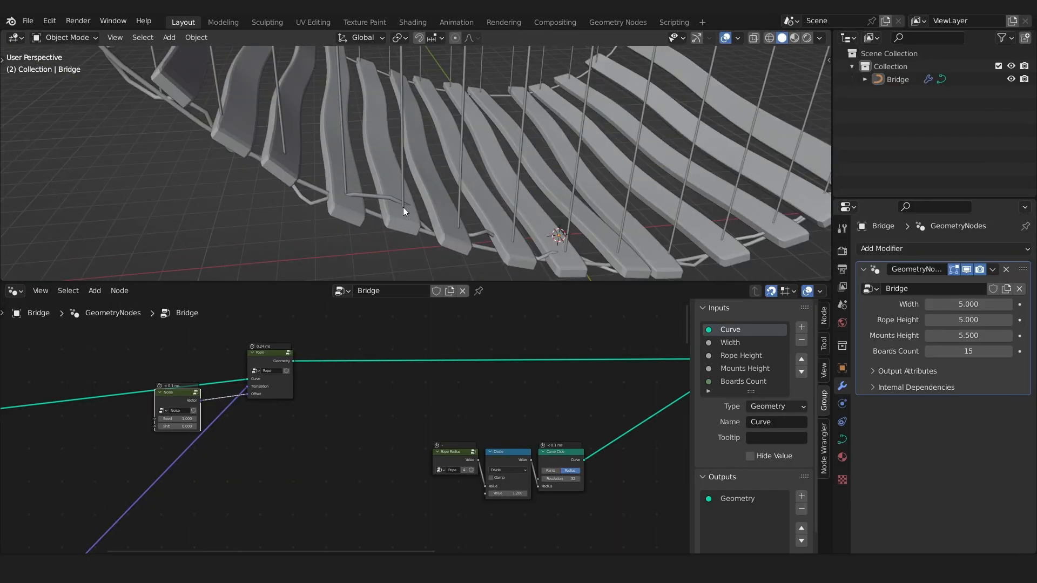
scroll(317, 202, "down", 4)
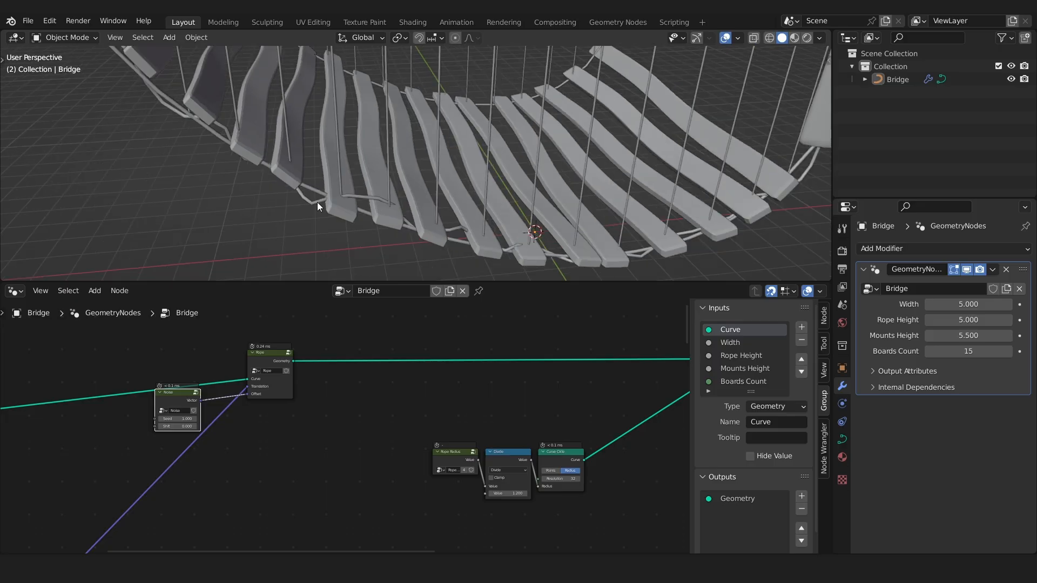
middle_click_drag(317, 202, 458, 215)
scroll(458, 215, "down", 4)
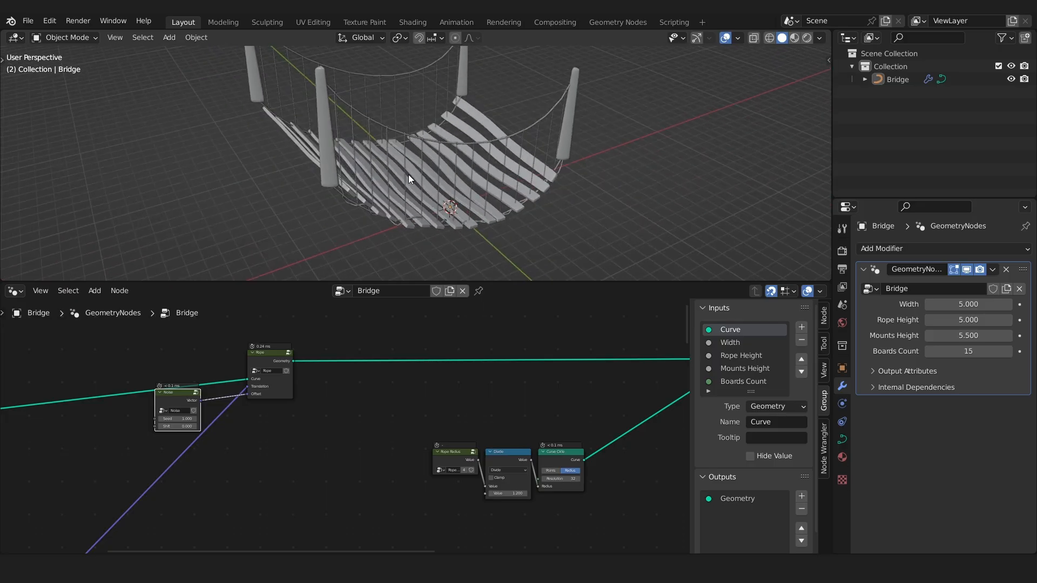
middle_click_drag(409, 173, 556, 196)
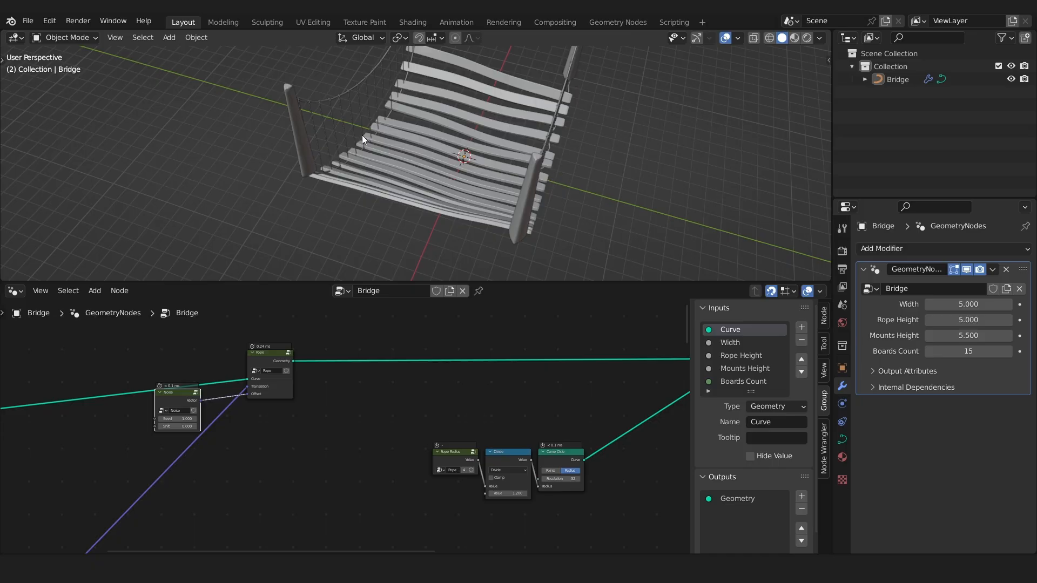
middle_click_drag(590, 161, 605, 131)
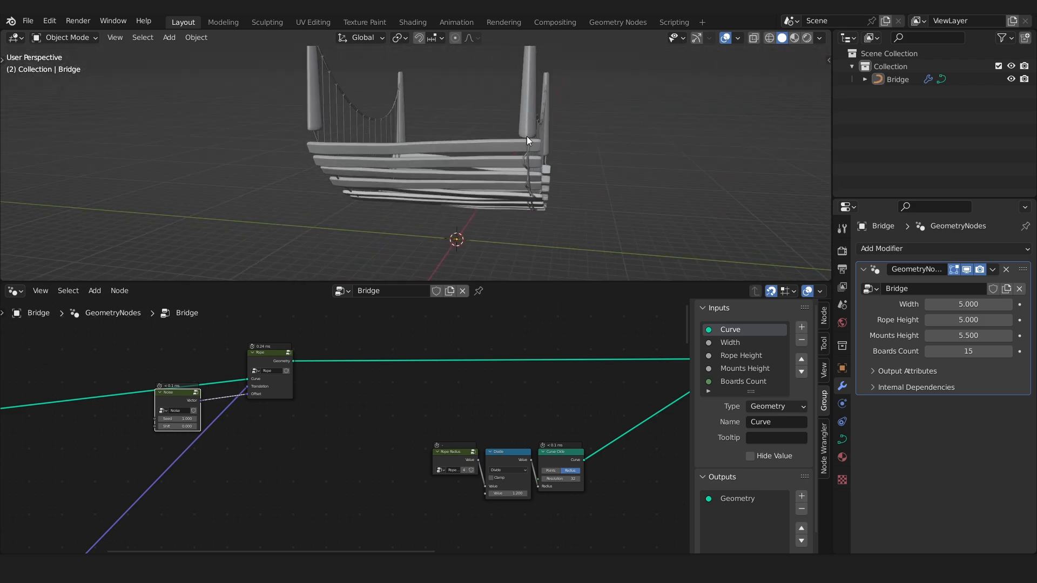
middle_click_drag(355, 172, 380, 201)
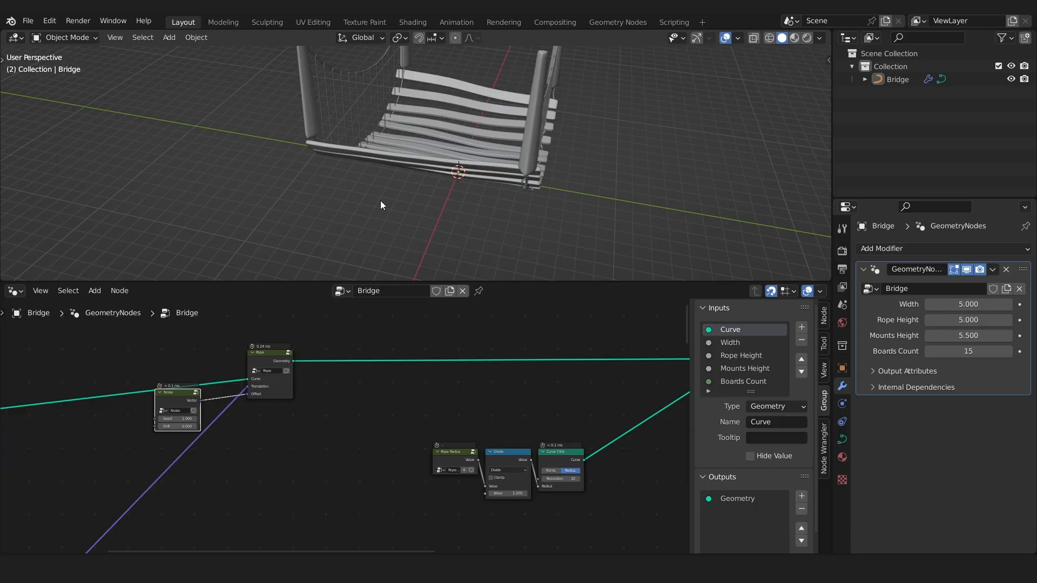
Combine the Noise and Rope nodes into a single new node group.
scroll(254, 367, "up", 2)
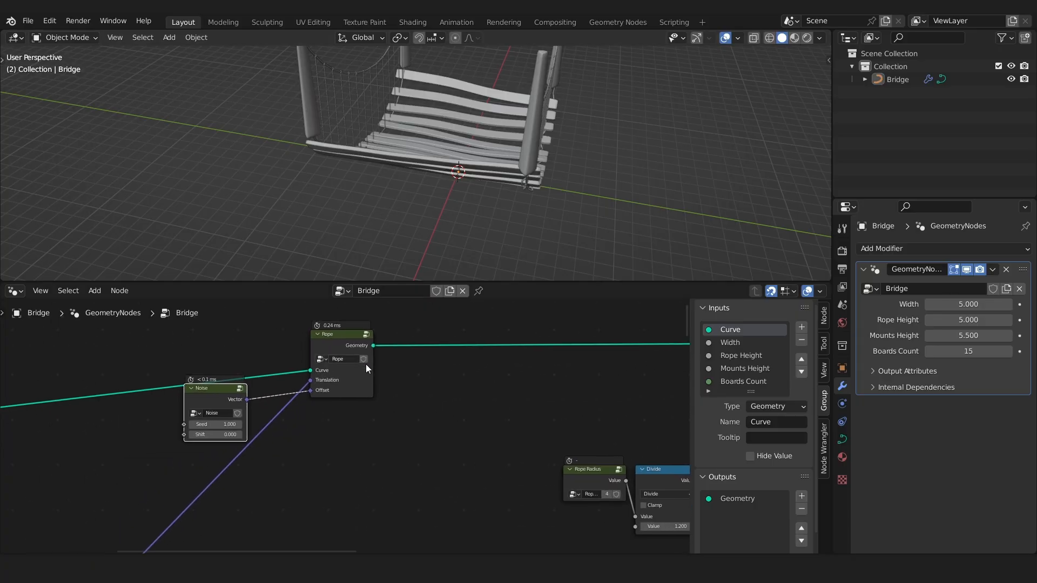
left_click_drag(449, 319, 155, 462)
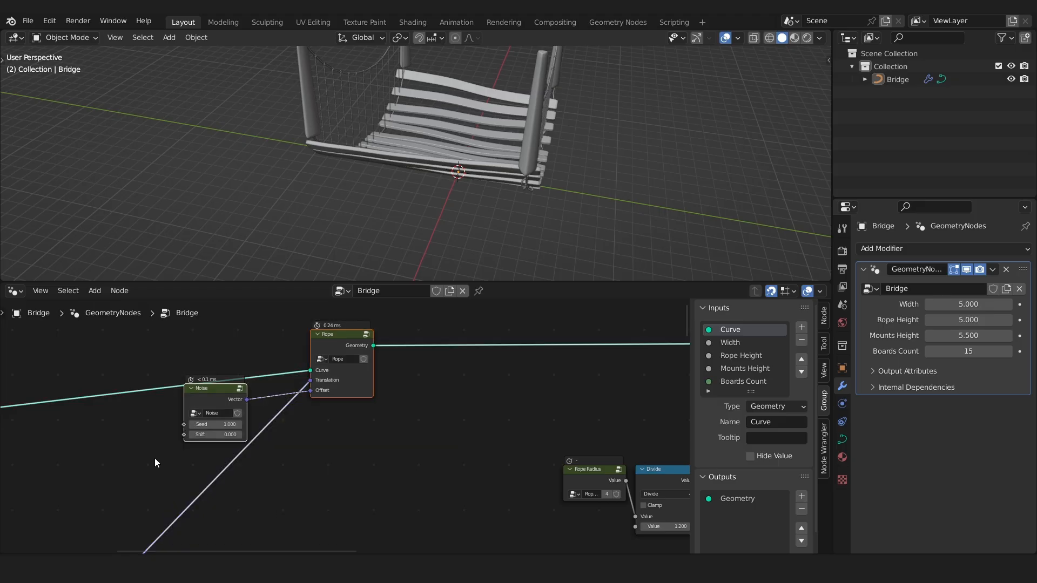
key("ctrl+g")
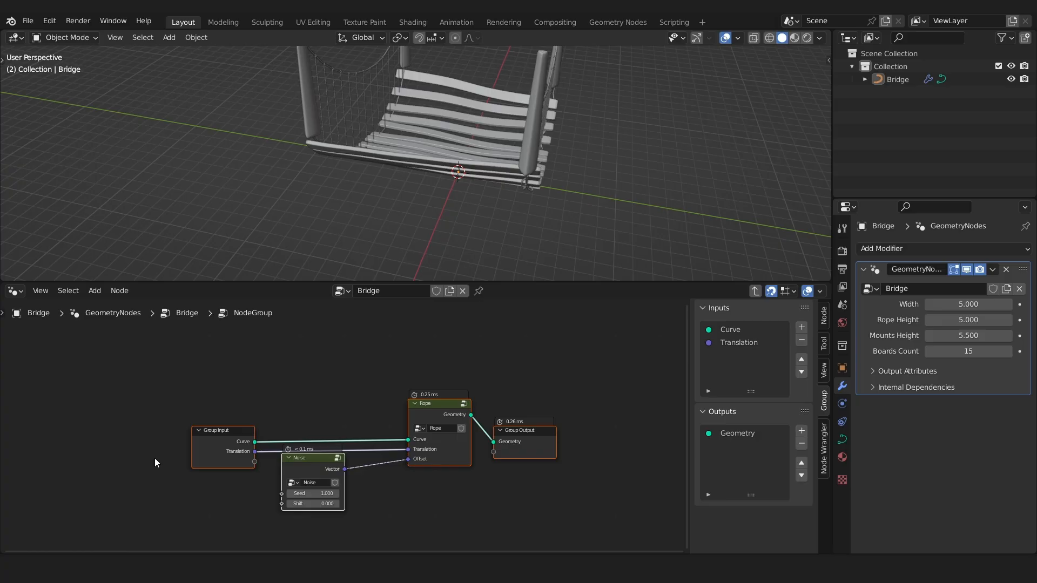
left_click(374, 371)
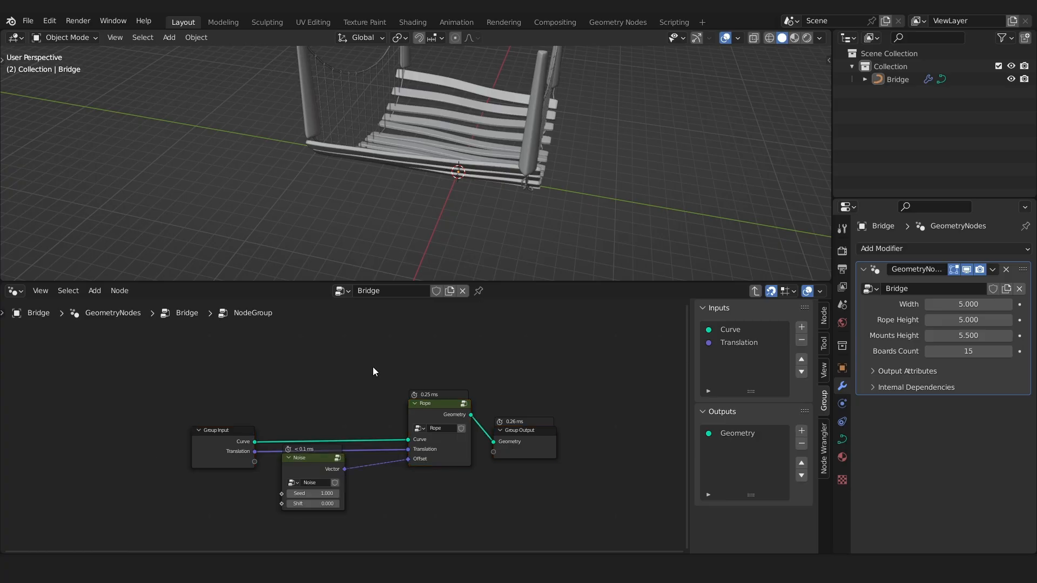
Examine the new group's contents and the Noise group nested inside it, and return to the main Bridge node tree.
key("Tab")
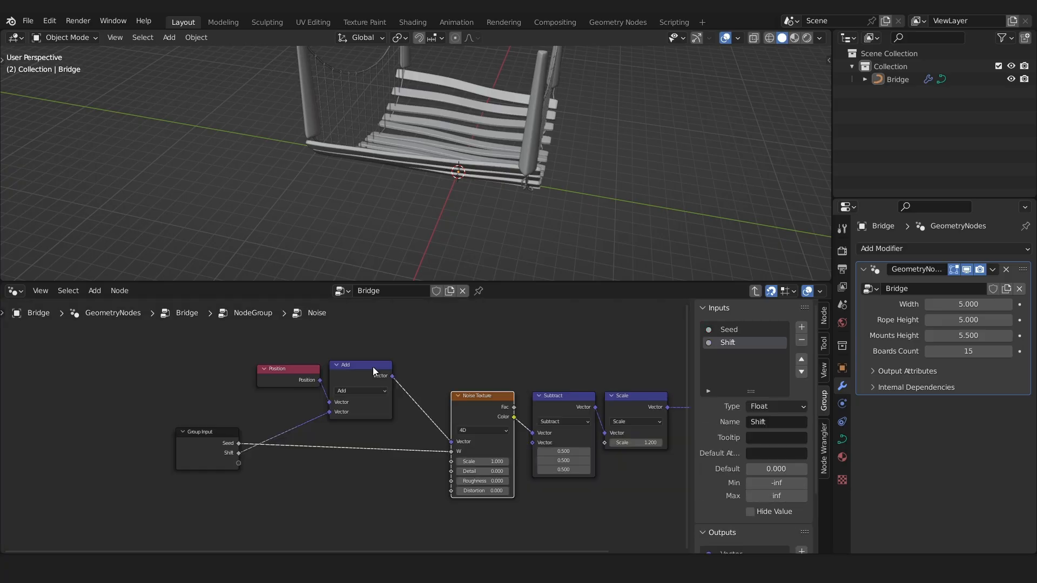
key("Tab")
left_click(228, 440)
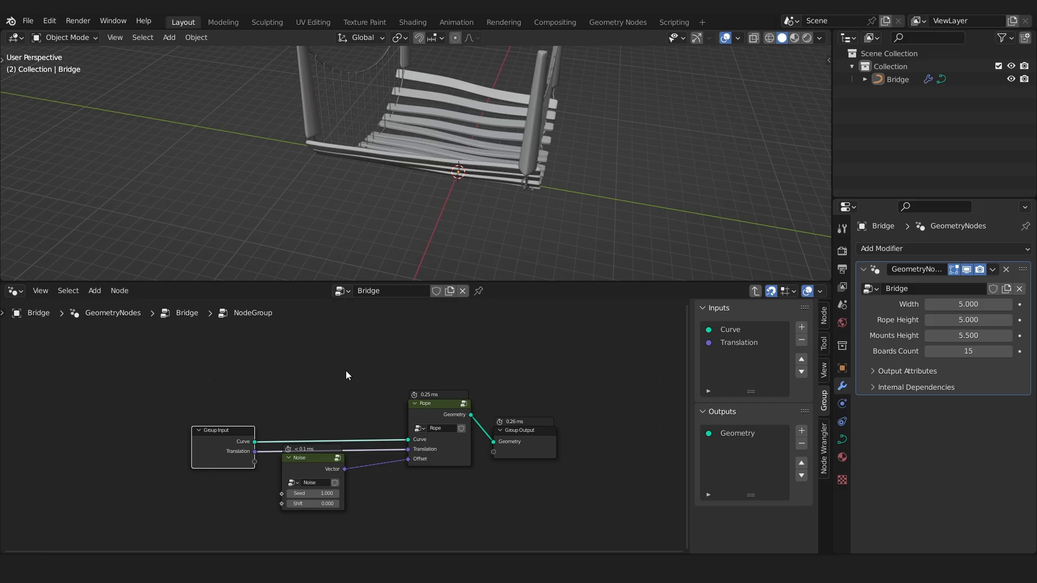
left_click(310, 468)
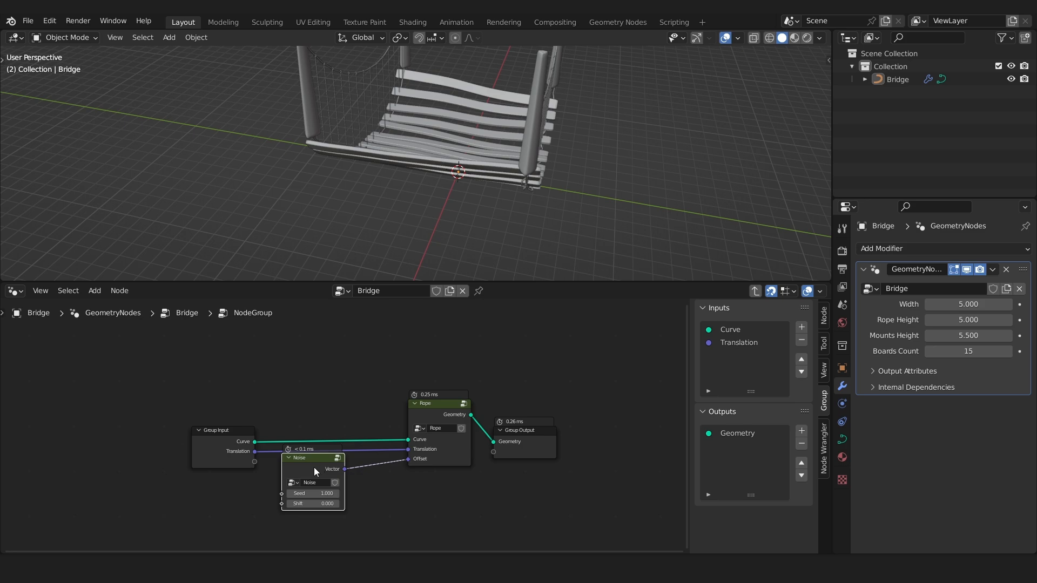
key("Tab")
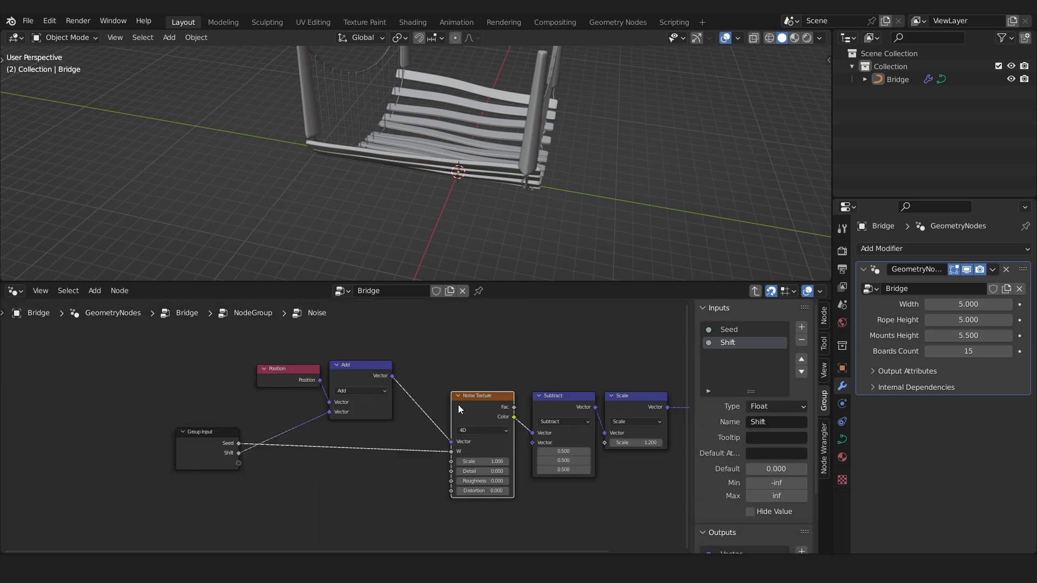
key("Tab")
left_click(414, 371)
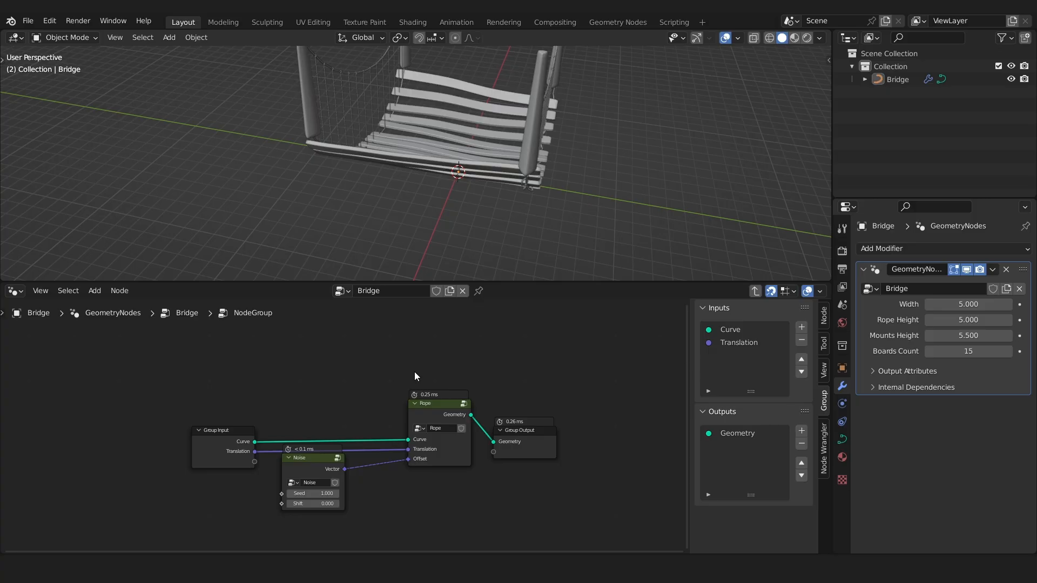
left_click(216, 450)
key("Tab")
key("Caps_Lock")
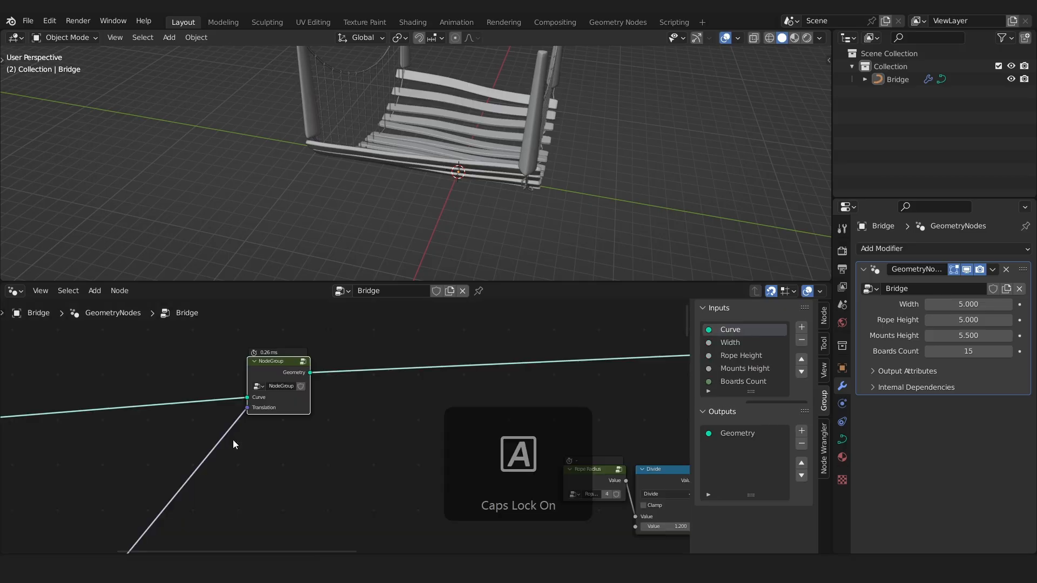
key("Caps_Lock")
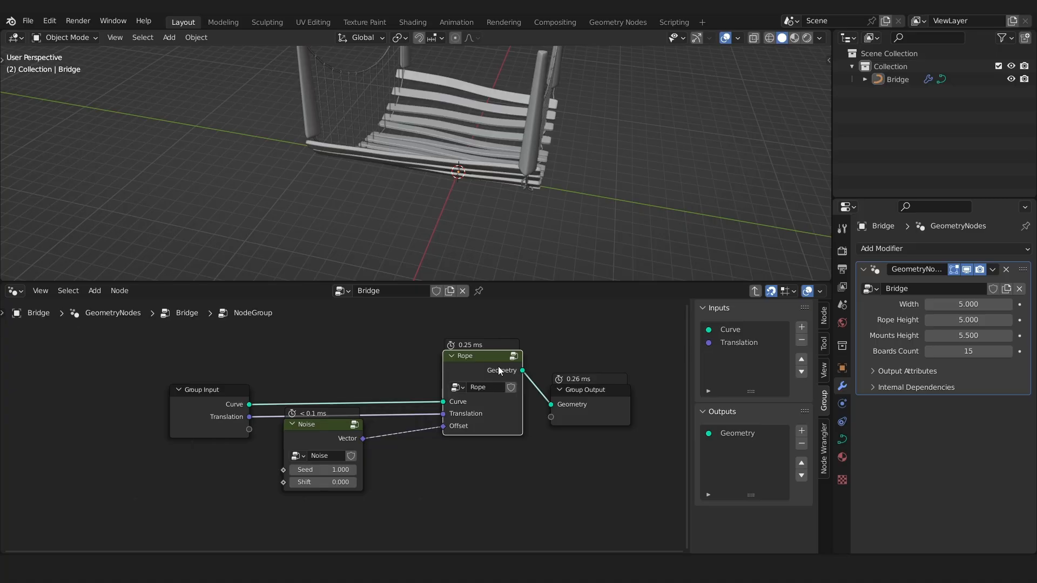
mouse_move(499, 371)
left_click(324, 441)
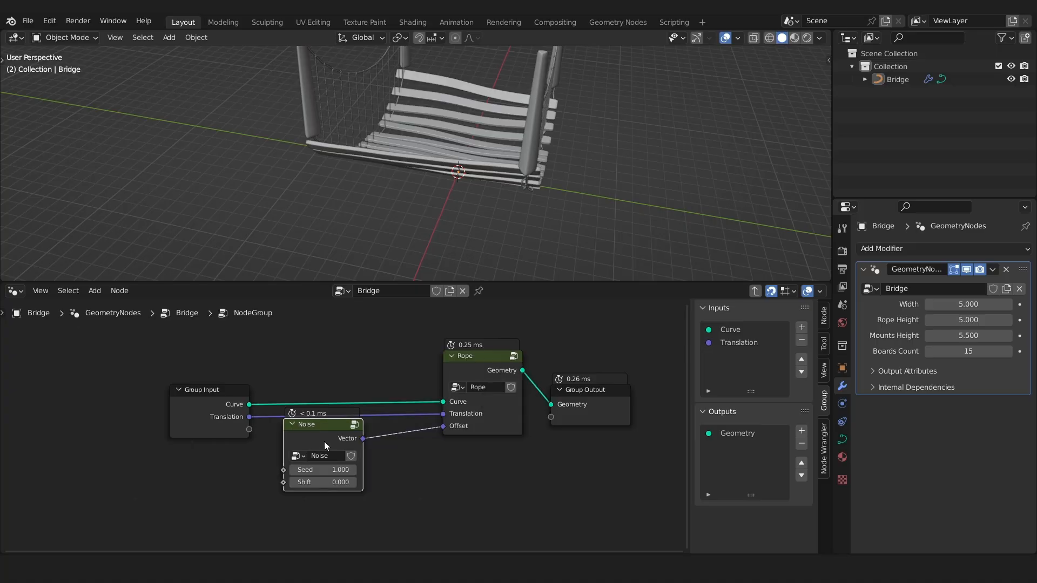
left_click(218, 391)
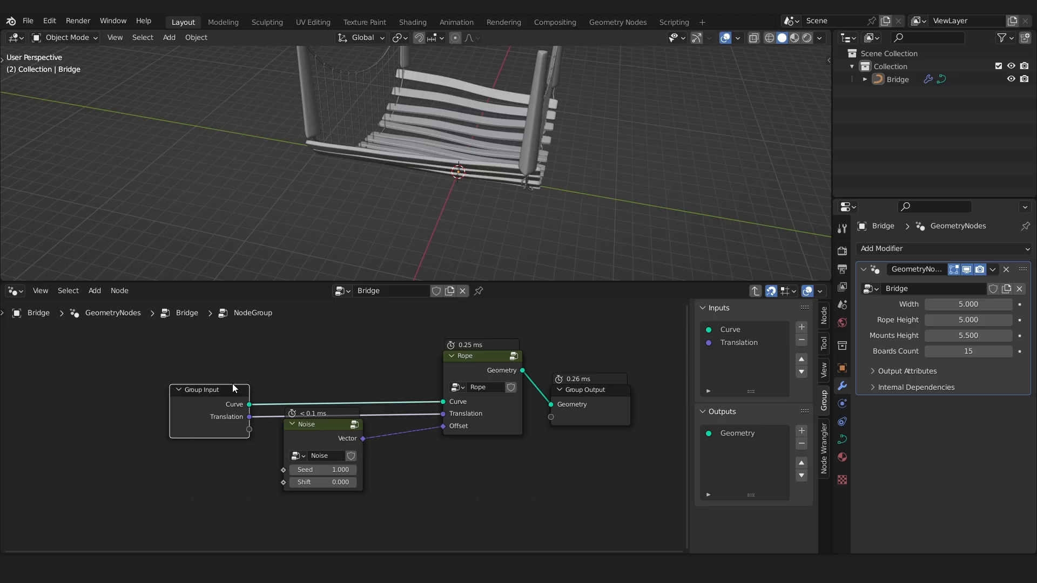
key("Tab")
Rename the new node group as Lower Rope.
left_click_drag(255, 352, 296, 361)
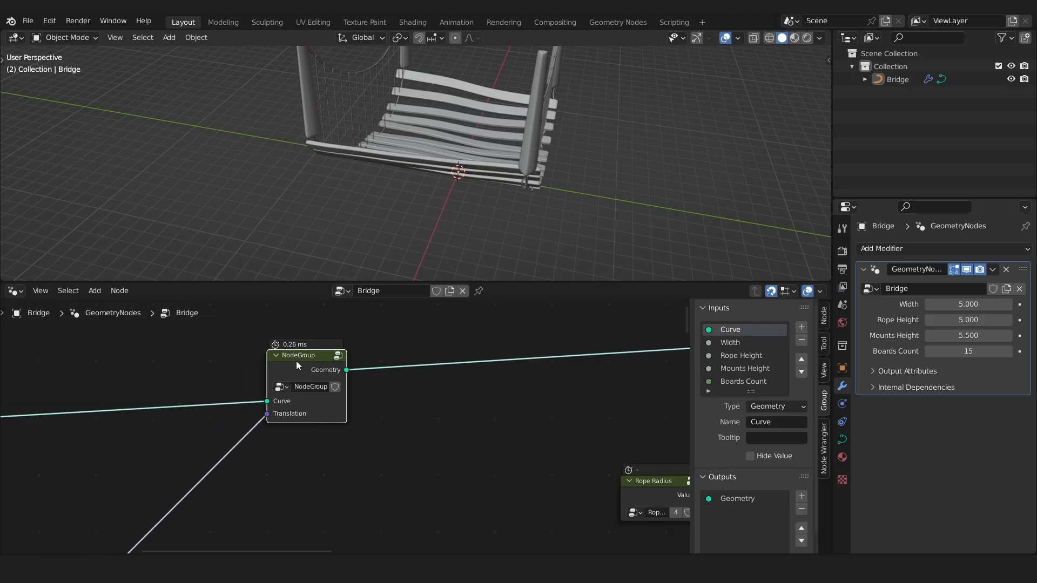
double_click(322, 387)
type("Lower Rope")
key("Return")
Check the lower rope along the boards, and duplicate the Lower Rope node, placing the copy directly beneath the original.
scroll(541, 146, "up", 3)
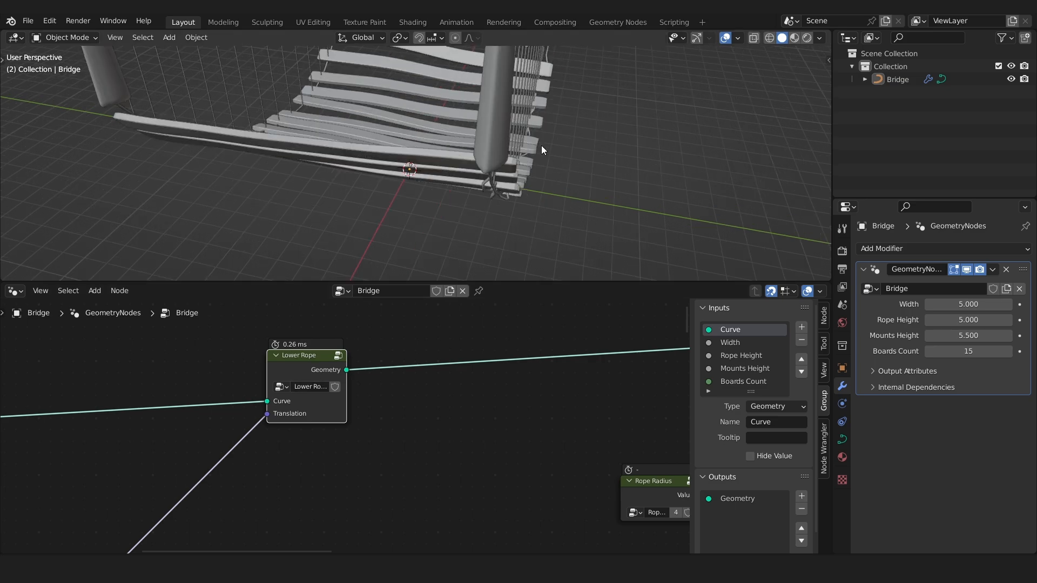
middle_click_drag(541, 146, 478, 151)
scroll(600, 180, "up", 2)
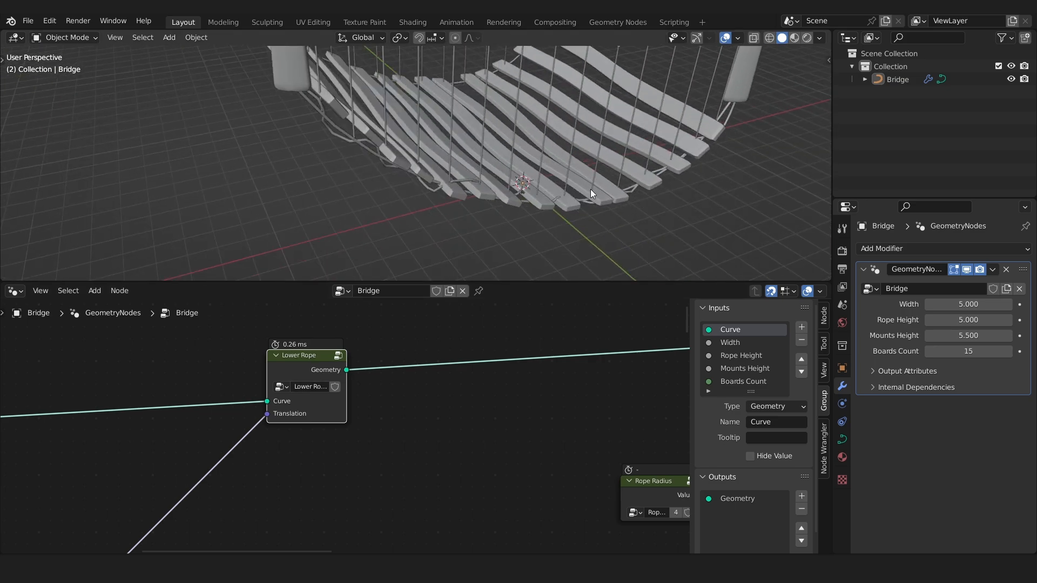
middle_click_drag(590, 189, 612, 186)
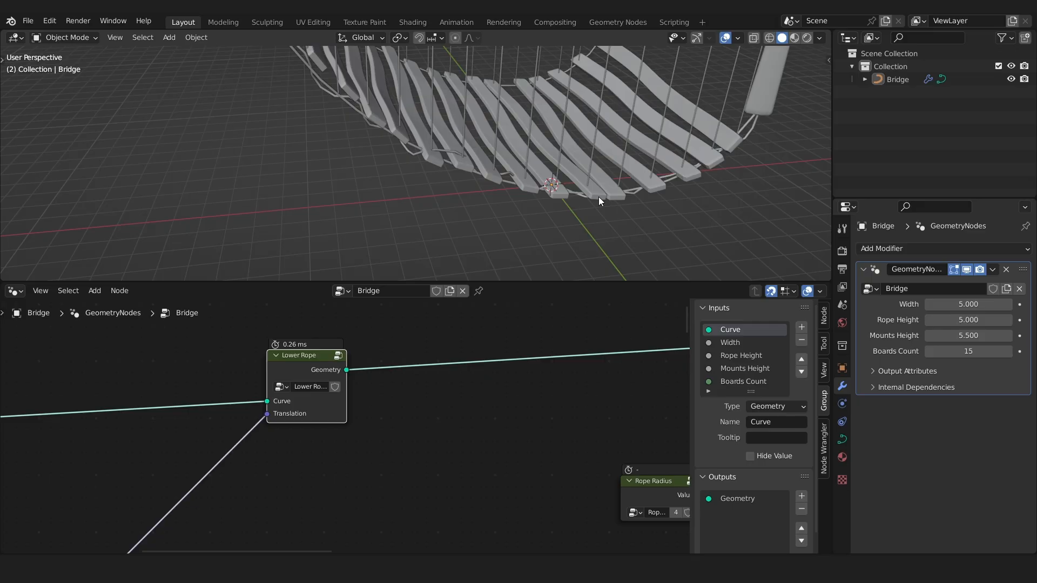
scroll(329, 355, "down", 2)
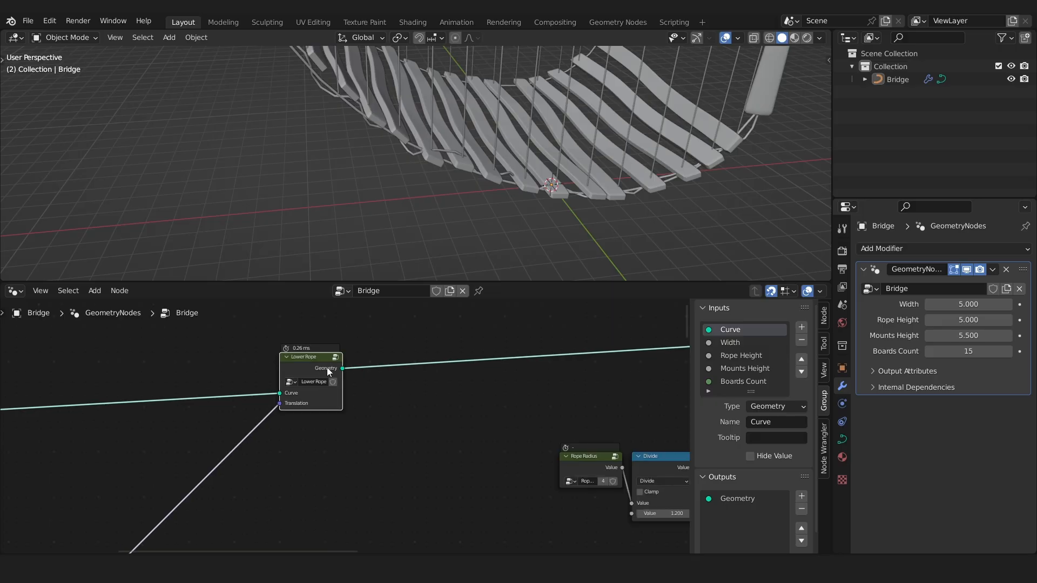
key("shift+d")
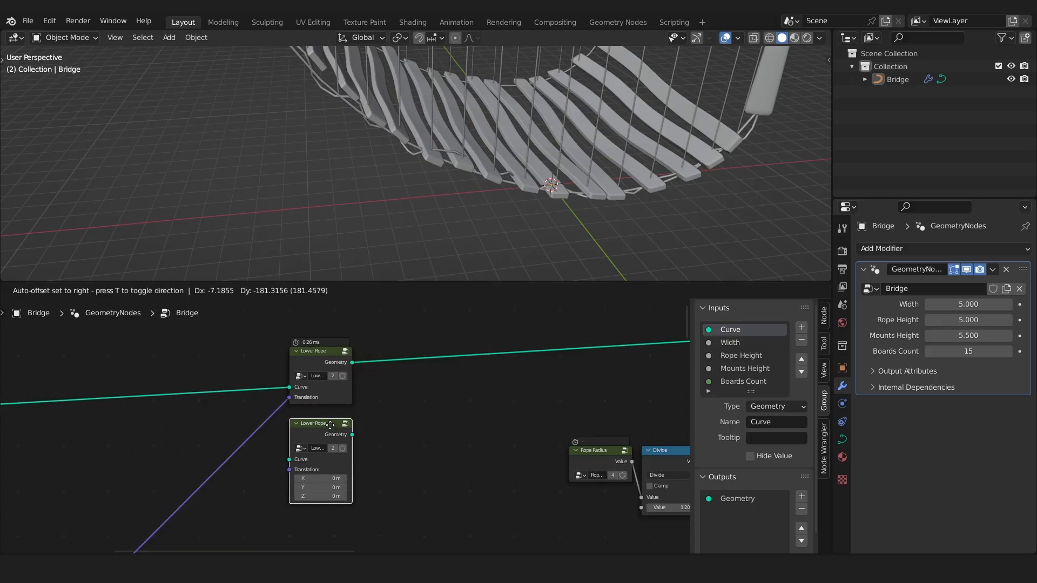
left_click(329, 426)
Connect the Vector of the Combine XYZ fed by the -1 Multiply node to the duplicate Lower Rope's Translation input.
middle_click_drag(450, 162, 478, 146)
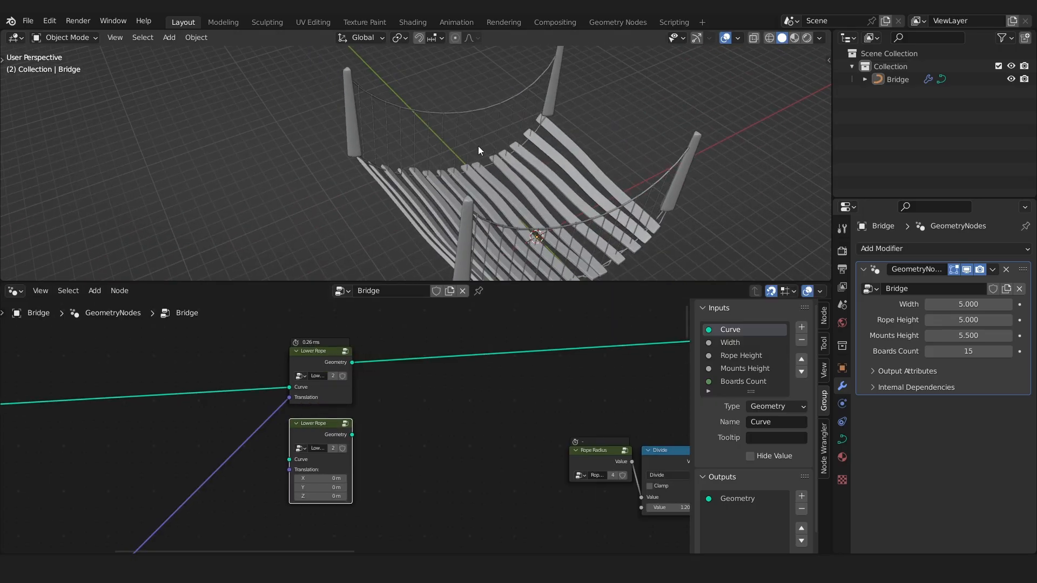
scroll(503, 154, "up", 5)
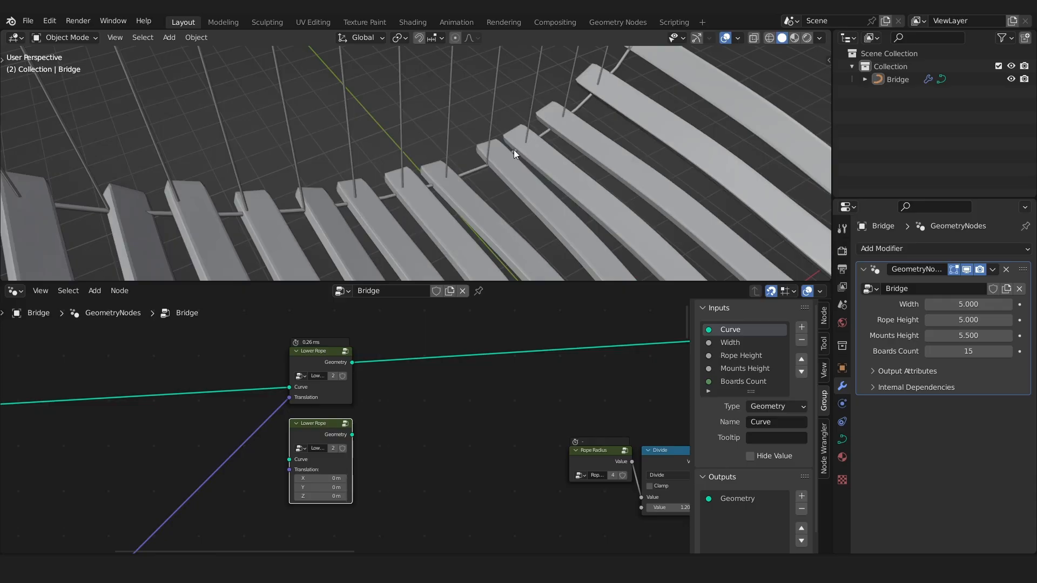
scroll(510, 146, "down", 5)
scroll(504, 475, "down", 8)
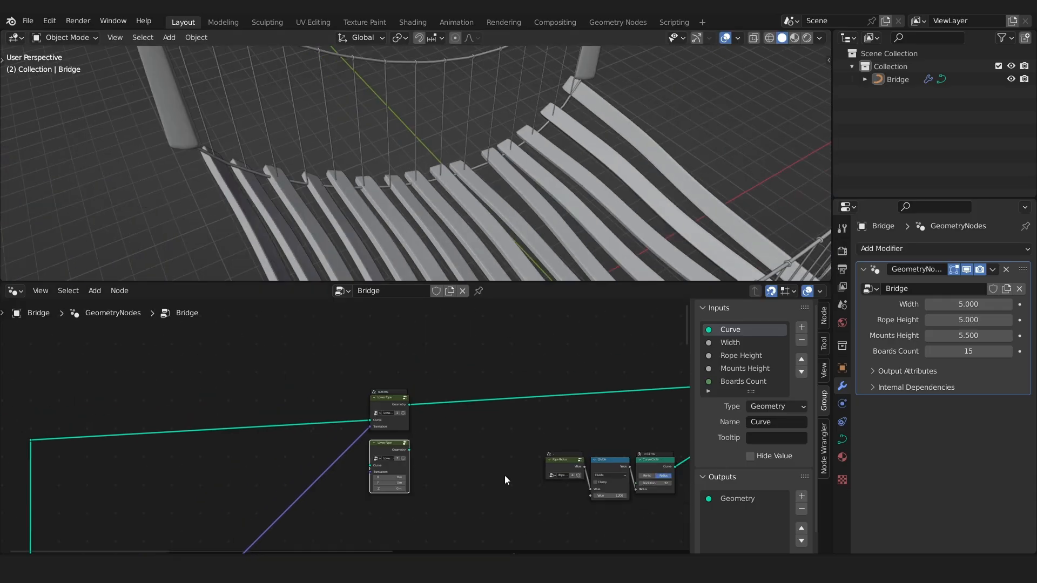
middle_click_drag(504, 475, 505, 532)
scroll(333, 468, "up", 4)
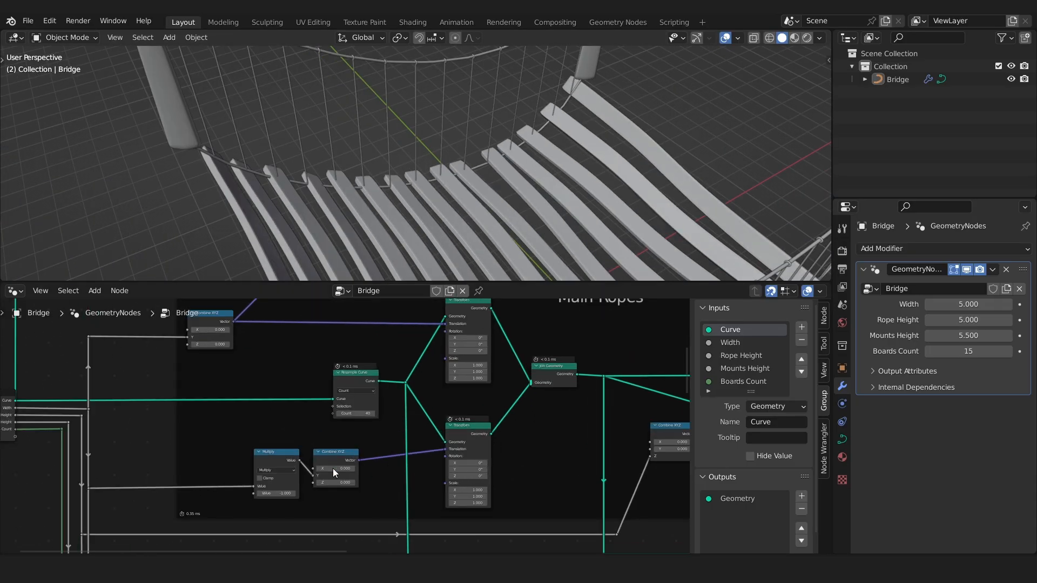
left_click(215, 433)
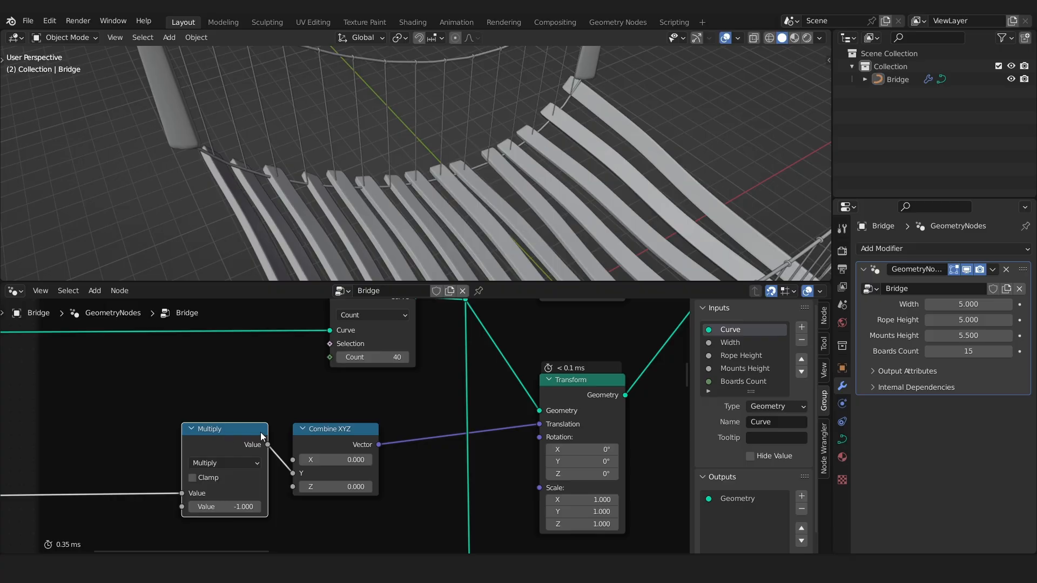
left_click(342, 433)
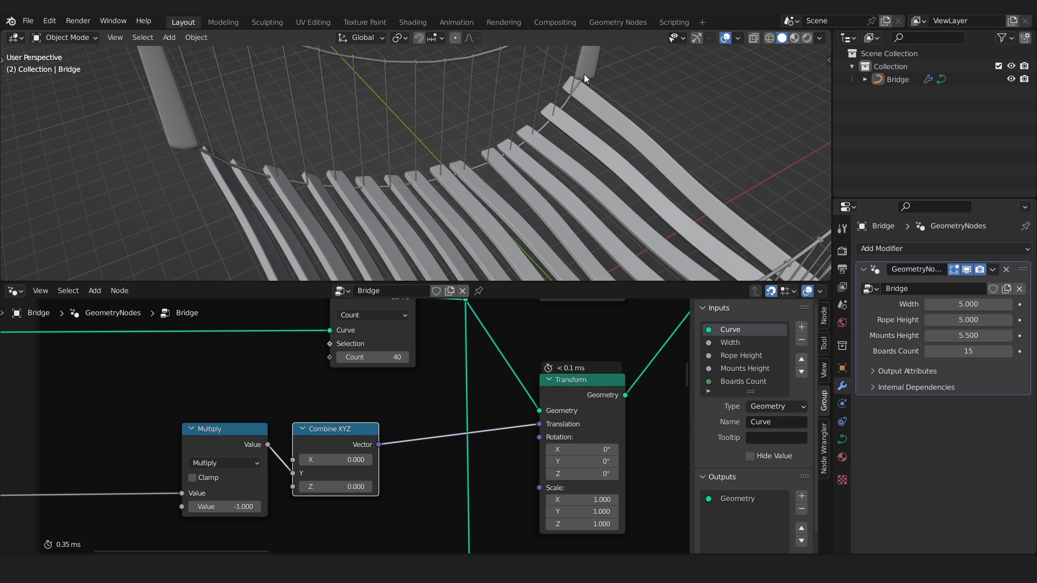
left_click_drag(378, 444, 475, 519)
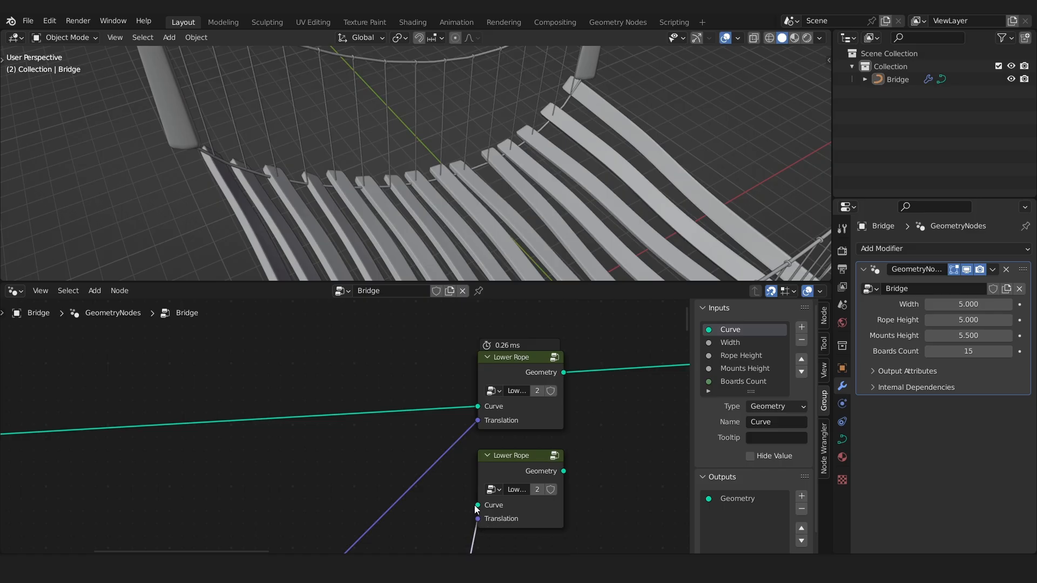
Connect the reroute point of the bridge curve to the duplicate Lower Rope's Curve input.
scroll(381, 503, "down", 5)
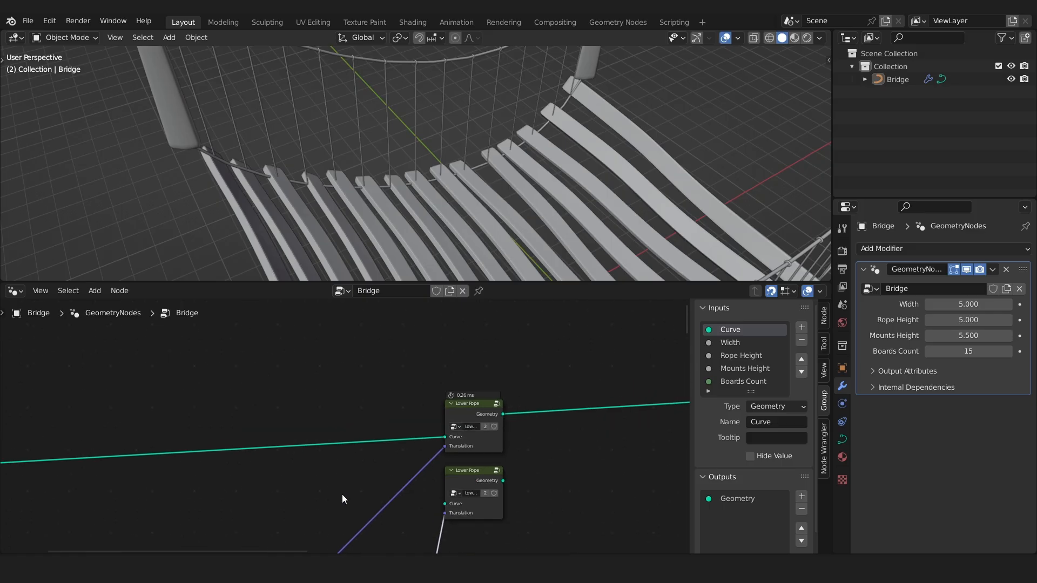
middle_click_drag(342, 494, 516, 367)
left_click_drag(119, 339, 620, 376)
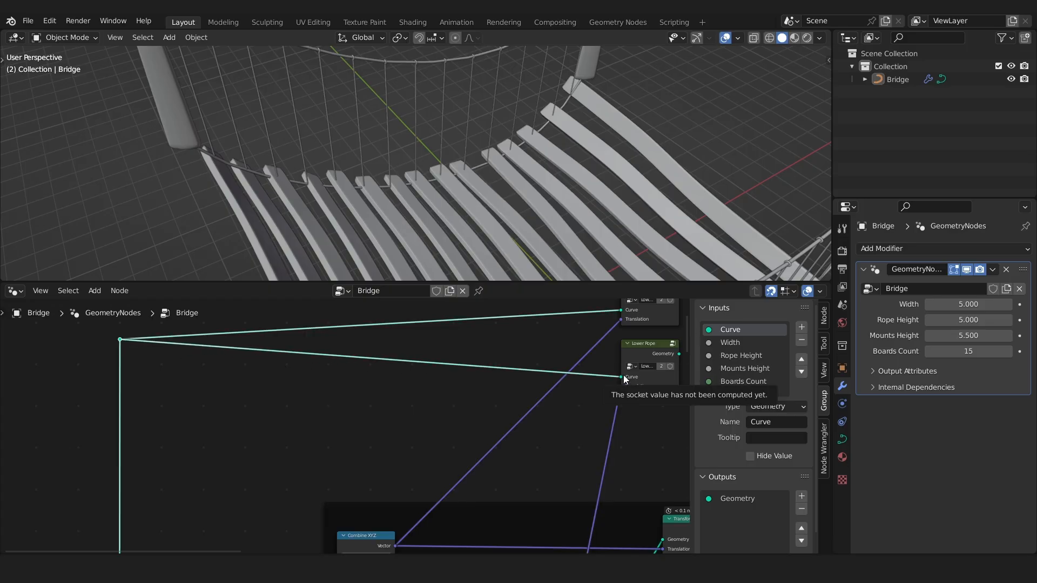
Insert a Join Geometry node after the original Lower Rope and connect the duplicate's Geometry output to it.
middle_click_drag(623, 375, 436, 368)
scroll(422, 410, "up", 1)
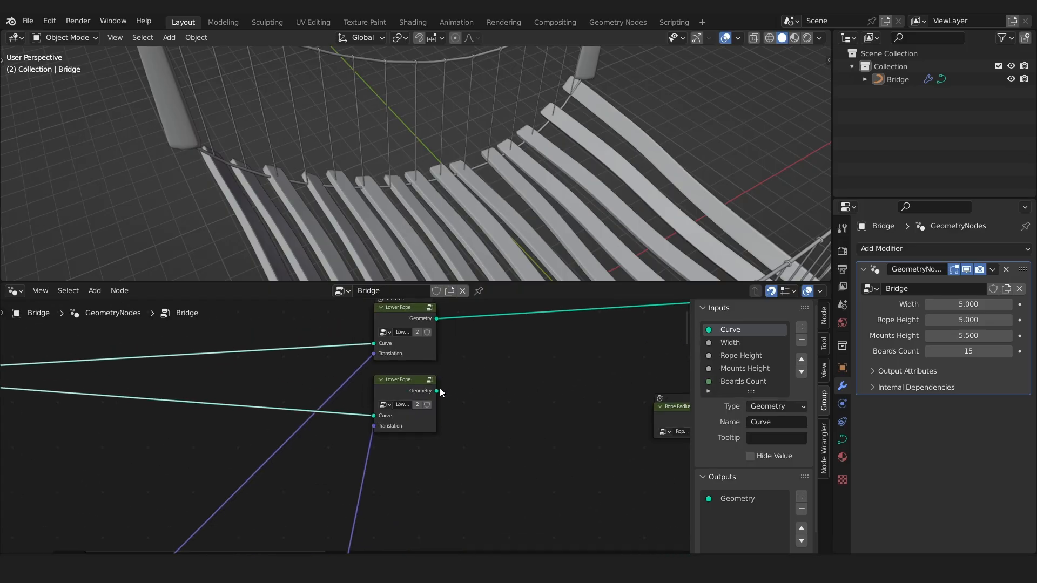
scroll(404, 356, "up", 1)
middle_click_drag(403, 358, 321, 417)
key("shift+a")
type("s")
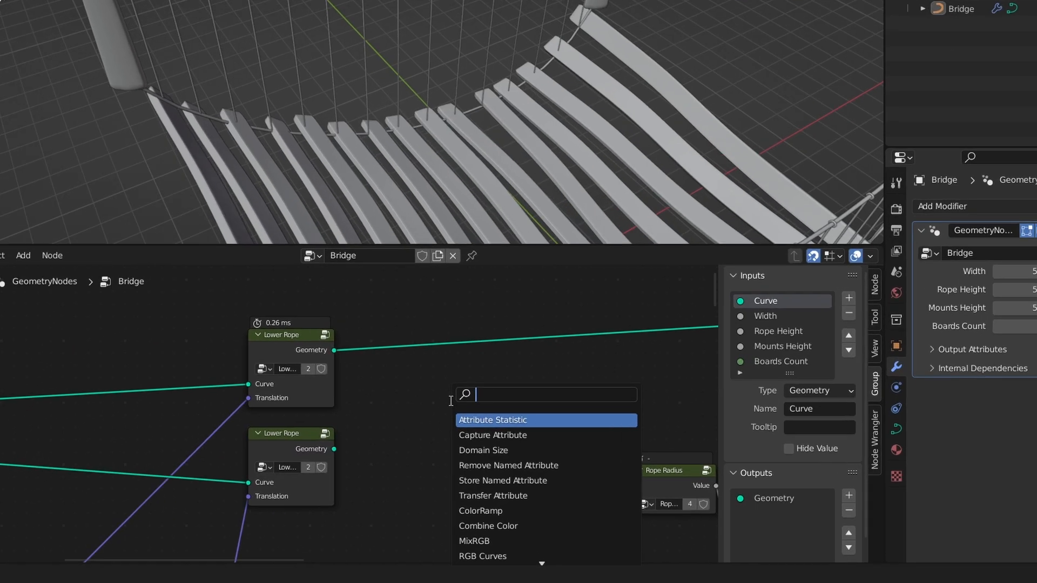
type("join")
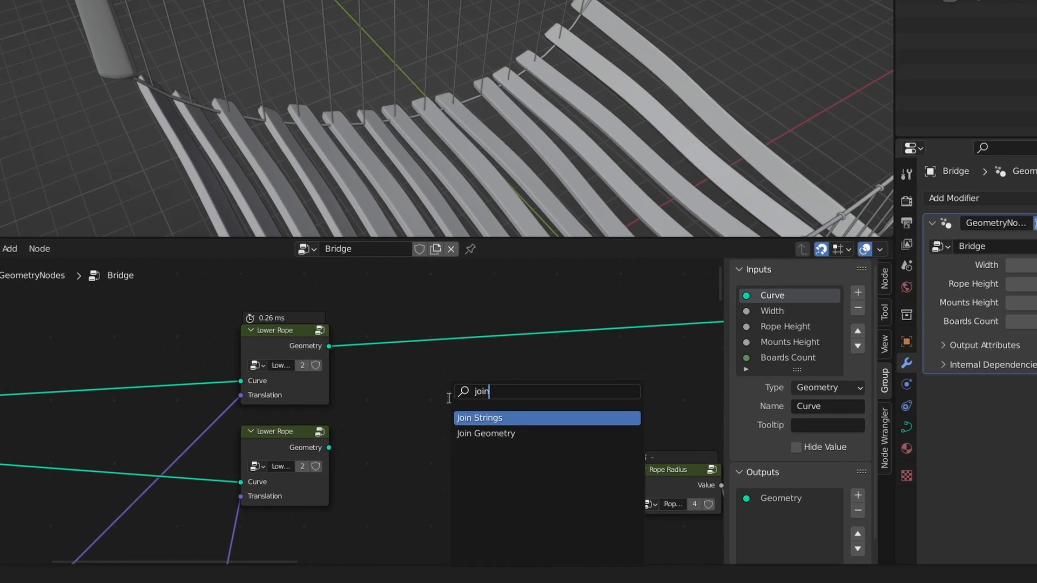
left_click(485, 433)
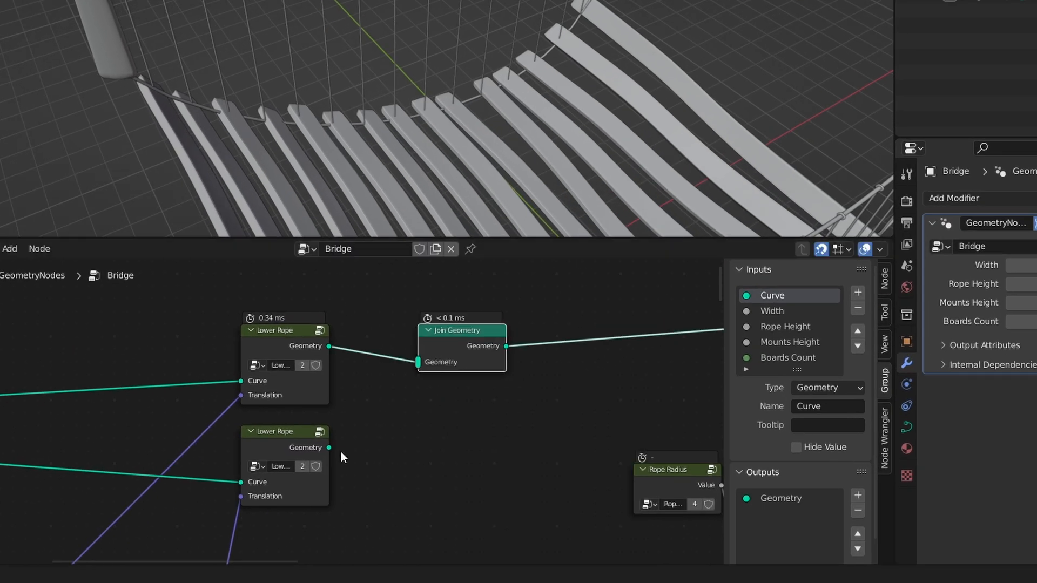
left_click_drag(329, 447, 419, 366)
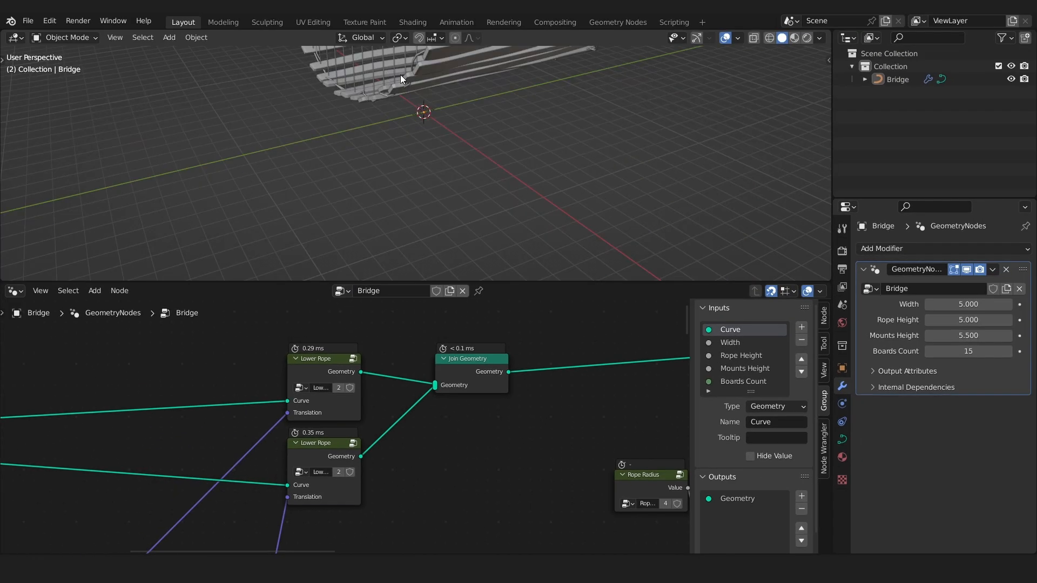
Inspect the lower ropes on both sides of the bridge and move Join Geometry down, closer to the two Lower Rope nodes.
middle_click_drag(400, 75, 412, 149)
middle_click_drag(427, 86, 520, 170, "shift")
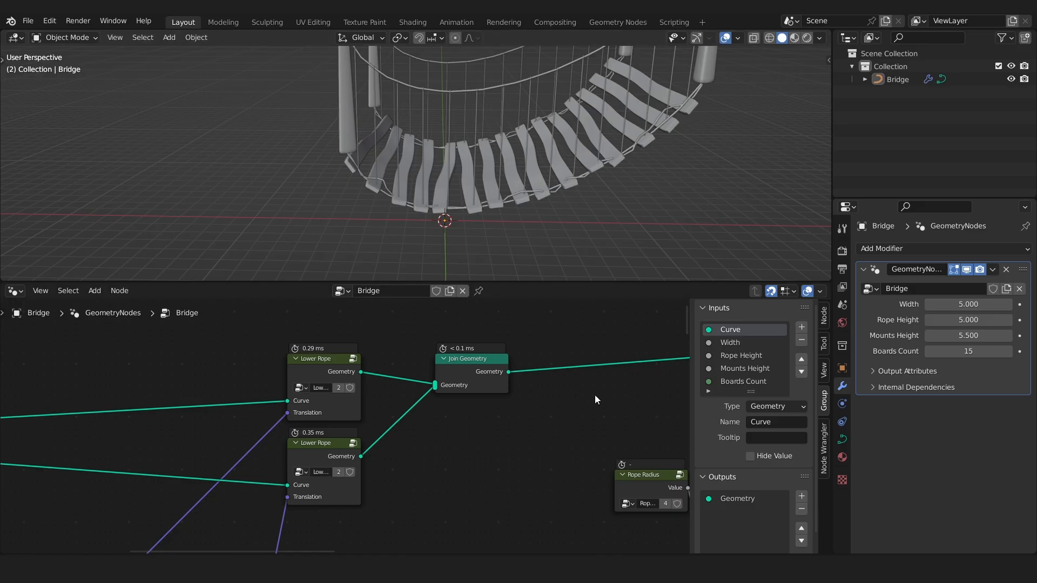
left_click_drag(479, 378, 448, 410)
scroll(524, 413, "down", 8)
middle_click_drag(548, 432, 447, 423)
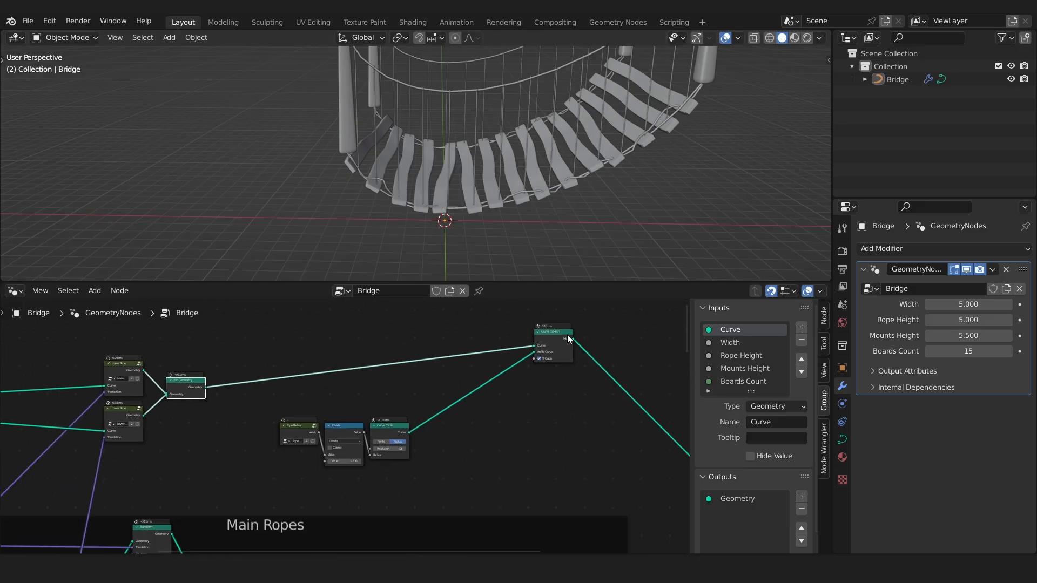
Move Curve to Mesh and its Rope Radius, Divide and Curve Circle profile nodes closer to the lower ropes' Join Geometry node.
left_click_drag(567, 335, 454, 383)
left_click_drag(428, 446, 336, 415)
left_click_drag(446, 384, 441, 377)
scroll(111, 388, "down", 3)
middle_click_drag(116, 392, 480, 355)
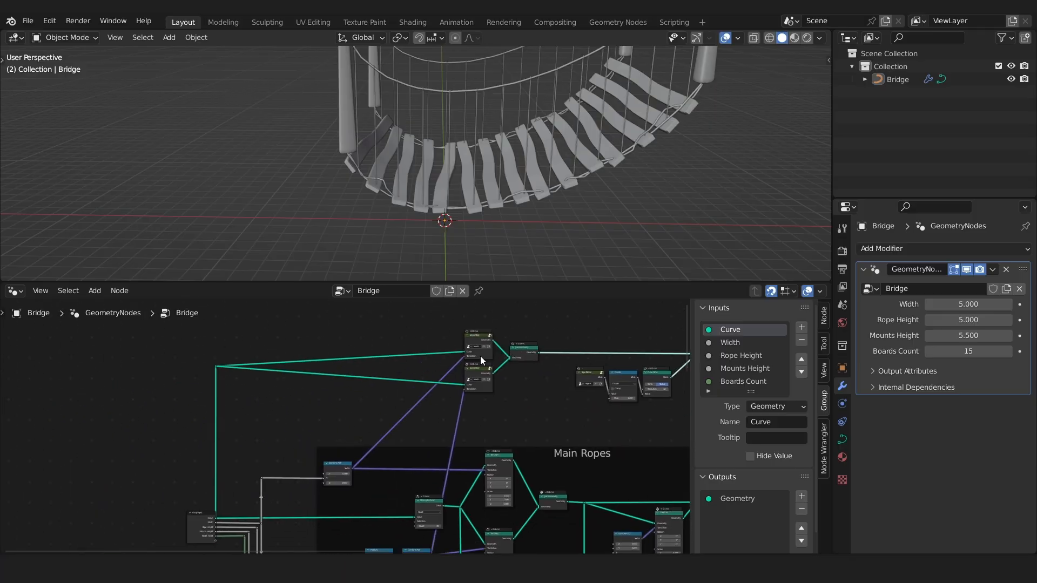
Add a shared reroute point to the two Lower Rope Curve links and place it just before the Lower Rope nodes.
scroll(334, 385, "up", 5)
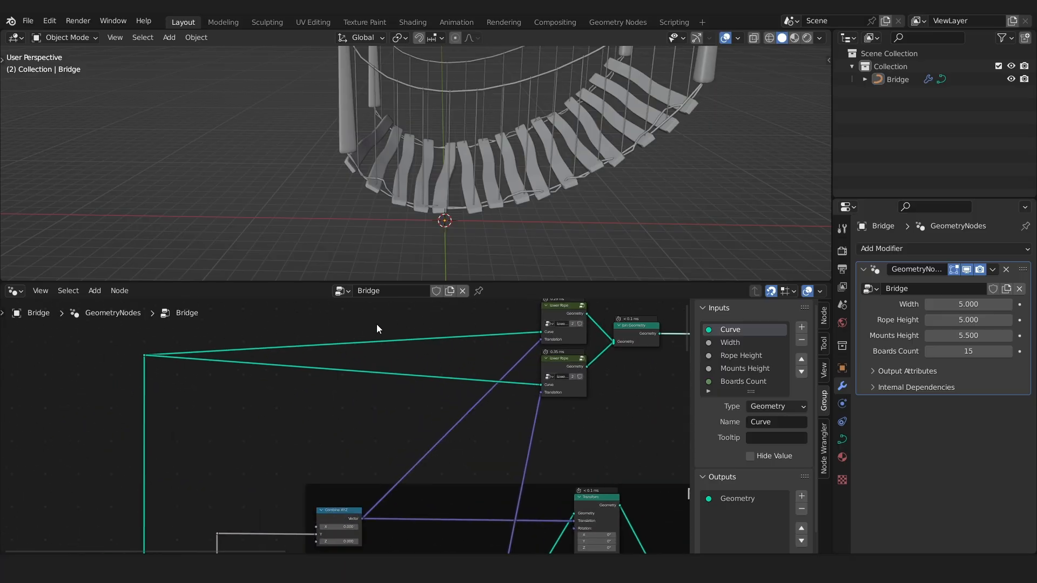
mouse_move(372, 320)
right_mouse_down("ctrl")
mouse_move(442, 357)
mouse_move(426, 398)
mouse_move(384, 412)
right_mouse_up("ctrl")
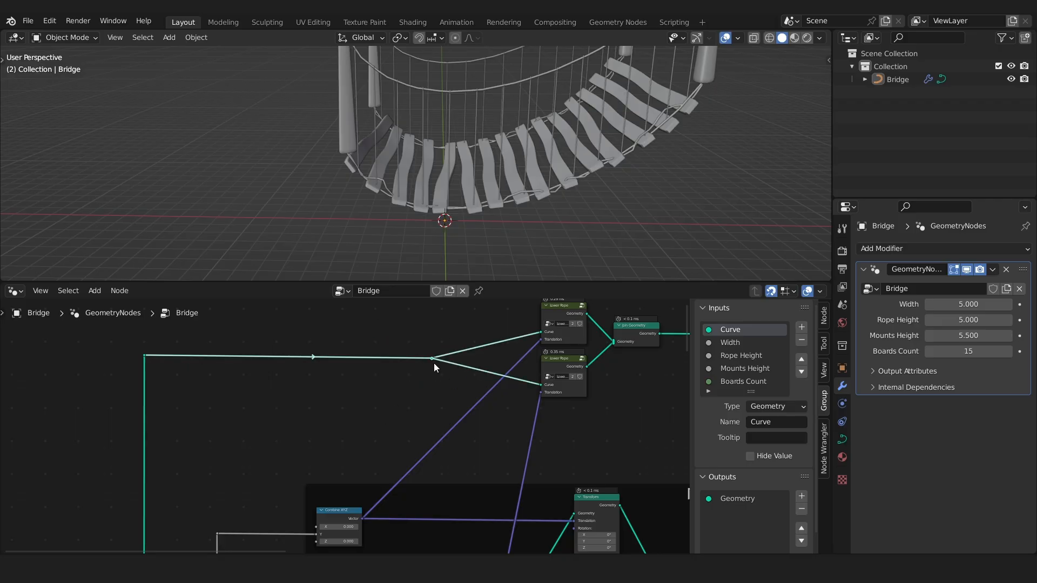
left_click_drag(432, 360, 503, 357)
scroll(476, 381, "down", 5)
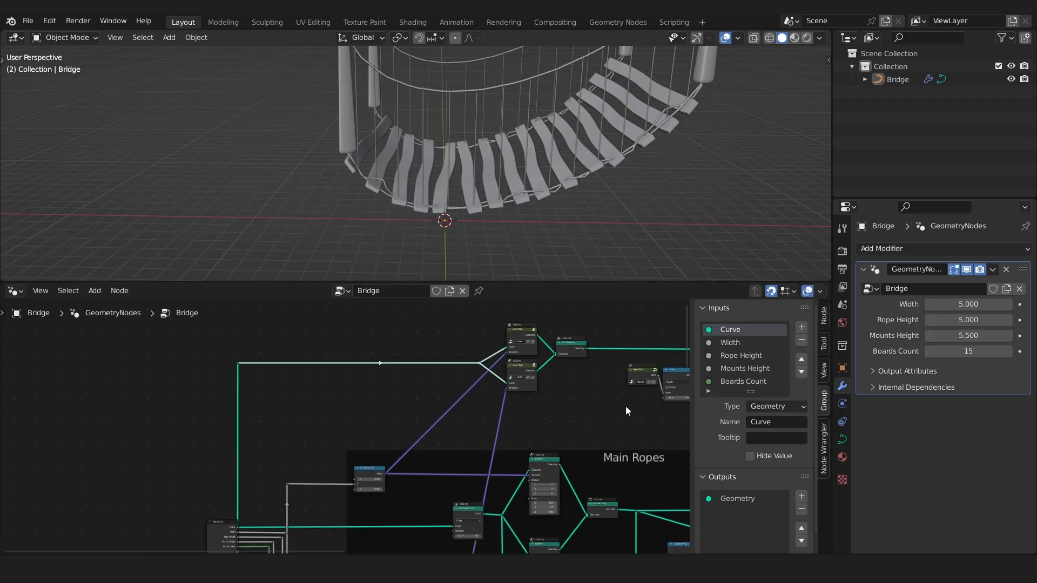
Reduce the bridge's Width modifier value to 3.970.
middle_click_drag(626, 411, 522, 362)
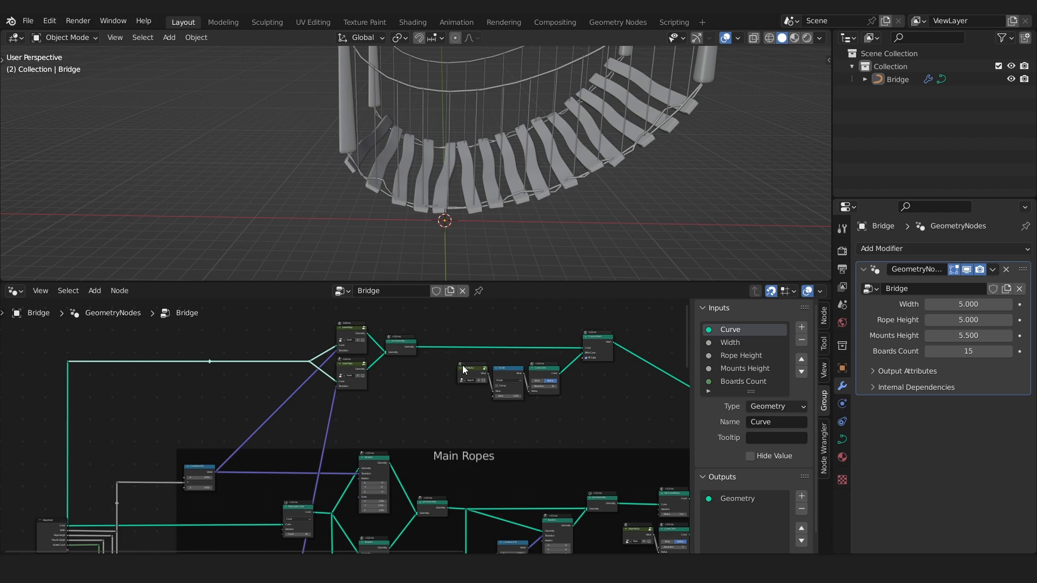
middle_click_drag(546, 188, 609, 151)
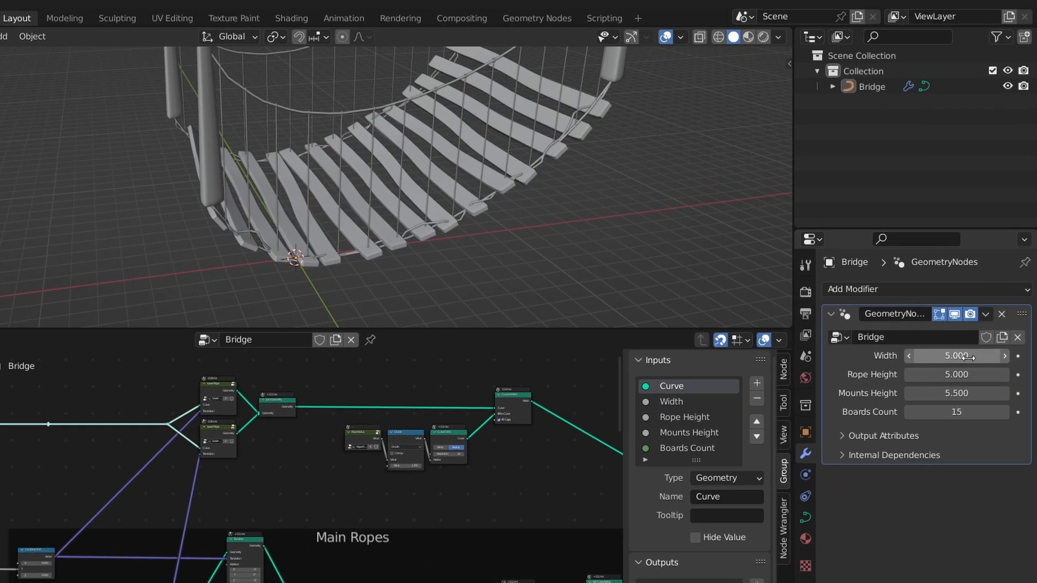
left_click_drag(968, 304, 912, 304)
mouse_move(955, 357)
left_mouse_down()
mouse_move(1028, 356)
mouse_move(969, 357)
left_mouse_up()
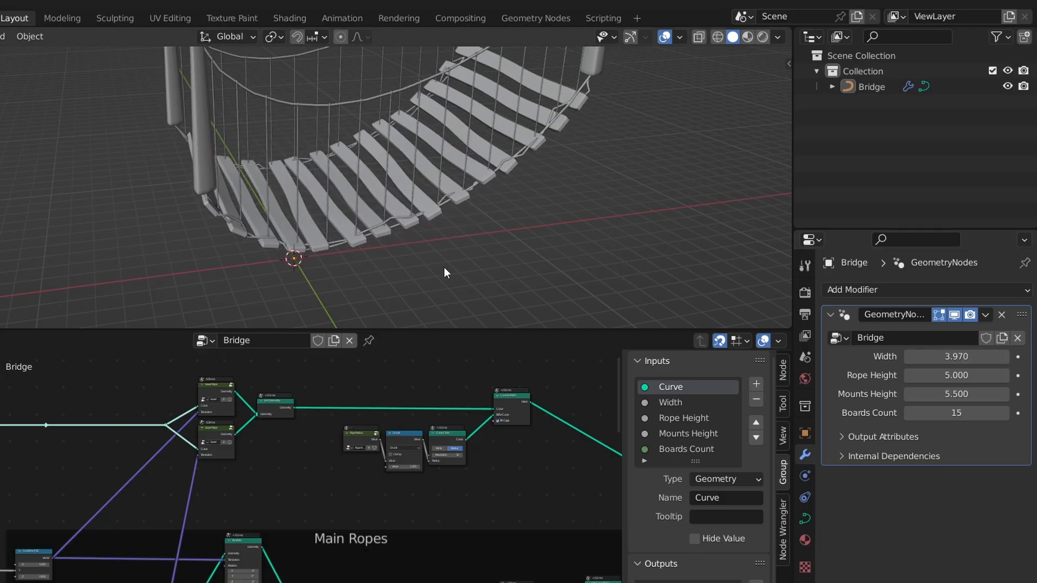
Try moving the bridge curve's end control point outward in Edit Mode to test the ropes, and undo the move.
scroll(444, 266, "down", 4)
middle_click_drag(378, 261, 394, 219)
key("Tab")
key("g")
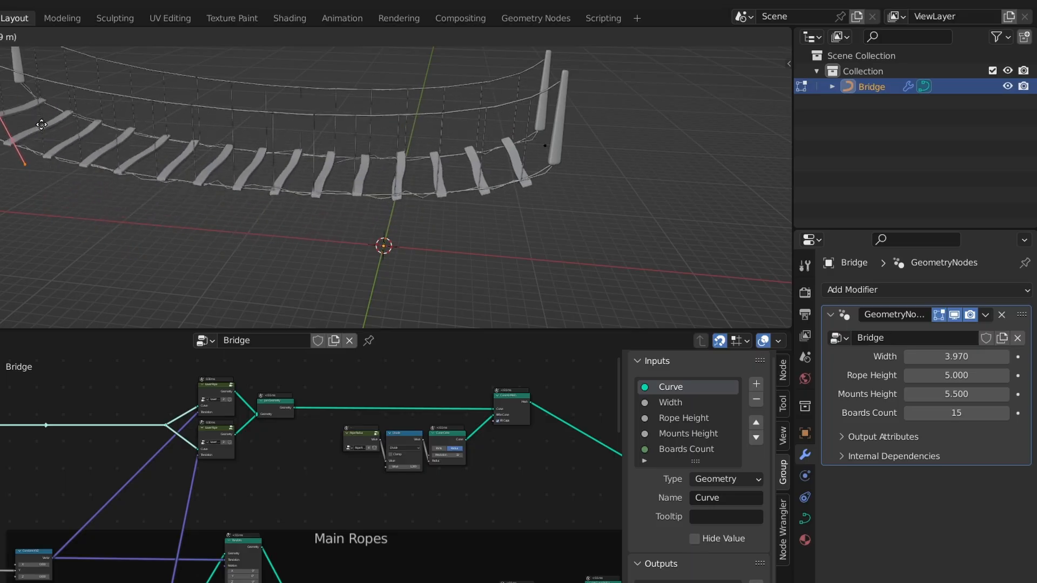
left_click(656, 235)
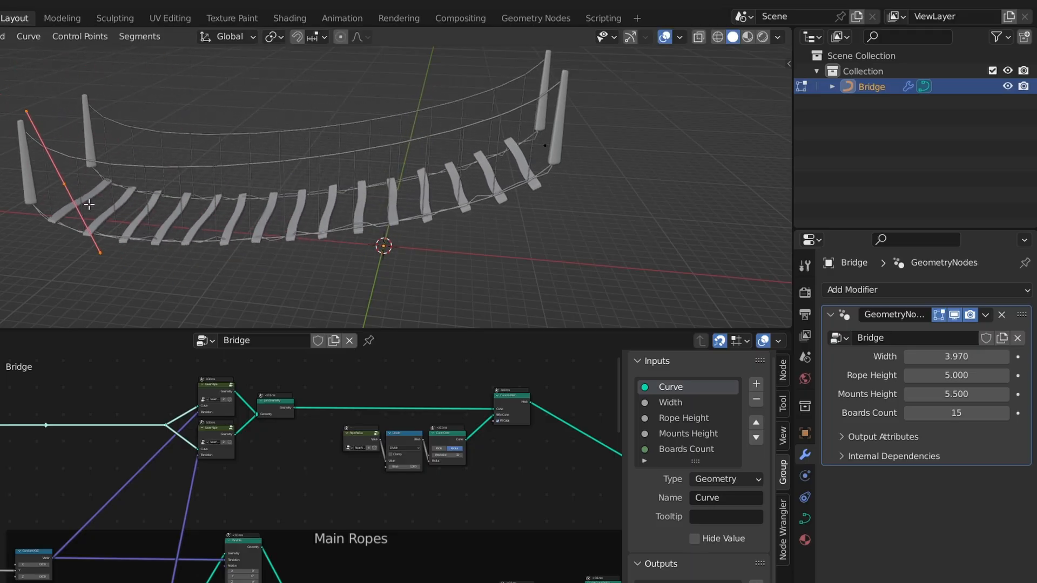
key("ctrl+z")
key("ctrl+z")
Enclose the two Lower Rope nodes, Join Geometry, Curve to Mesh and its profile nodes in a frame labelled "Lower Ropes".
scroll(333, 473, "down", 4)
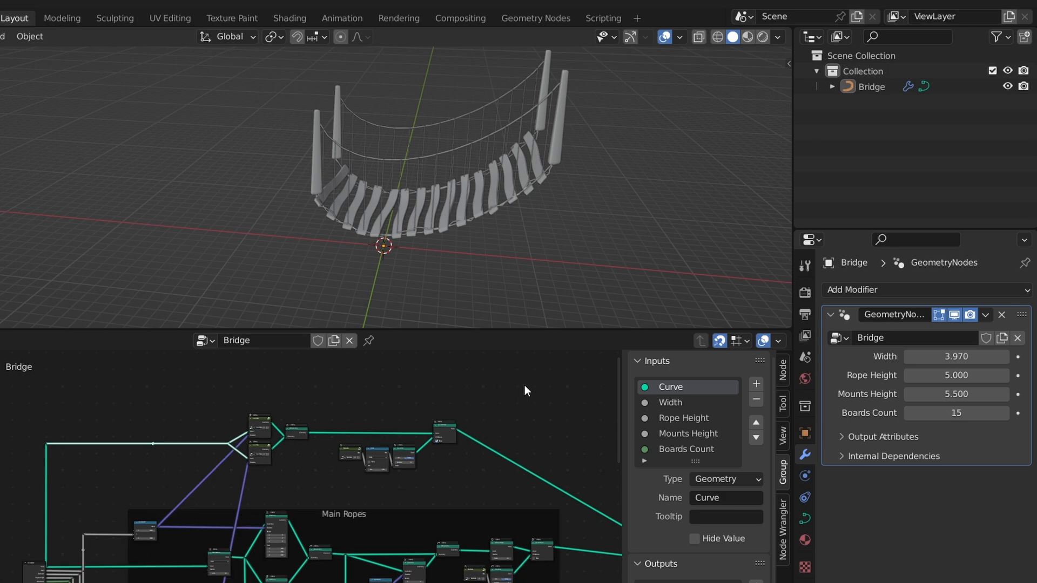
left_click_drag(542, 382, 171, 490)
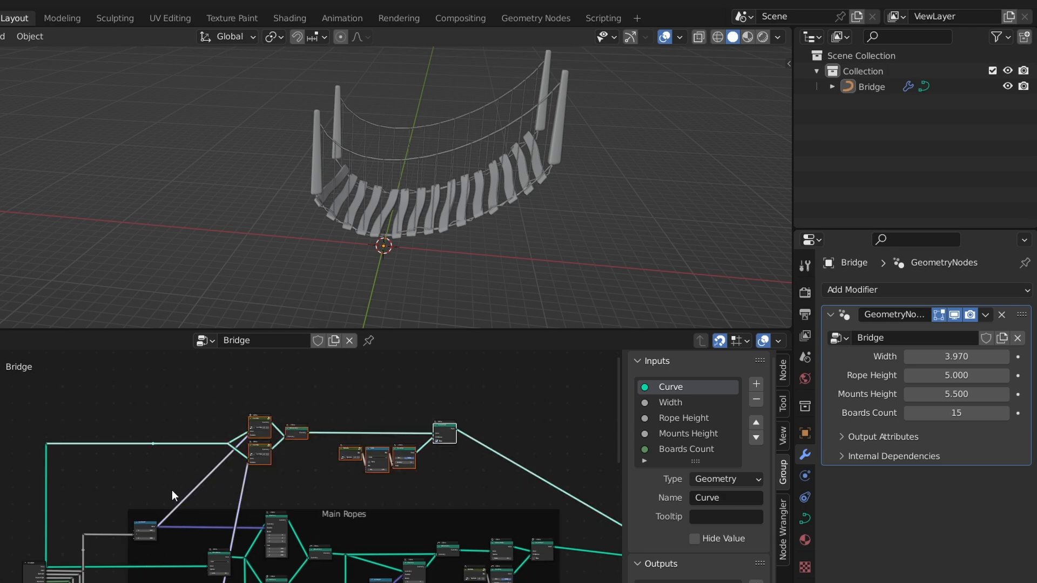
key("ctrl+j")
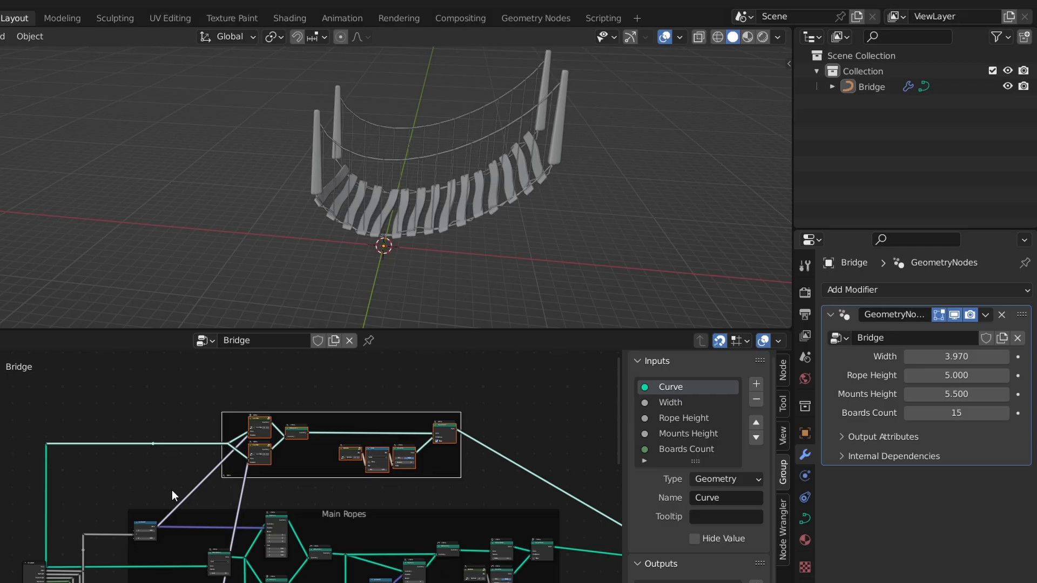
key("F2")
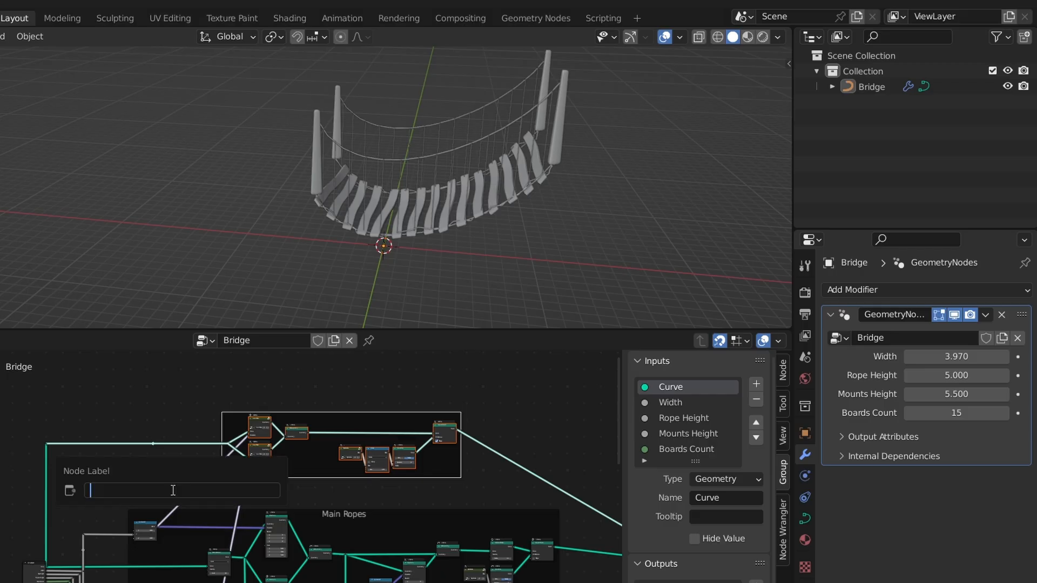
type("Lower Rops")
key("BackSpace")
type("es")
key("Return")
left_click(501, 397)
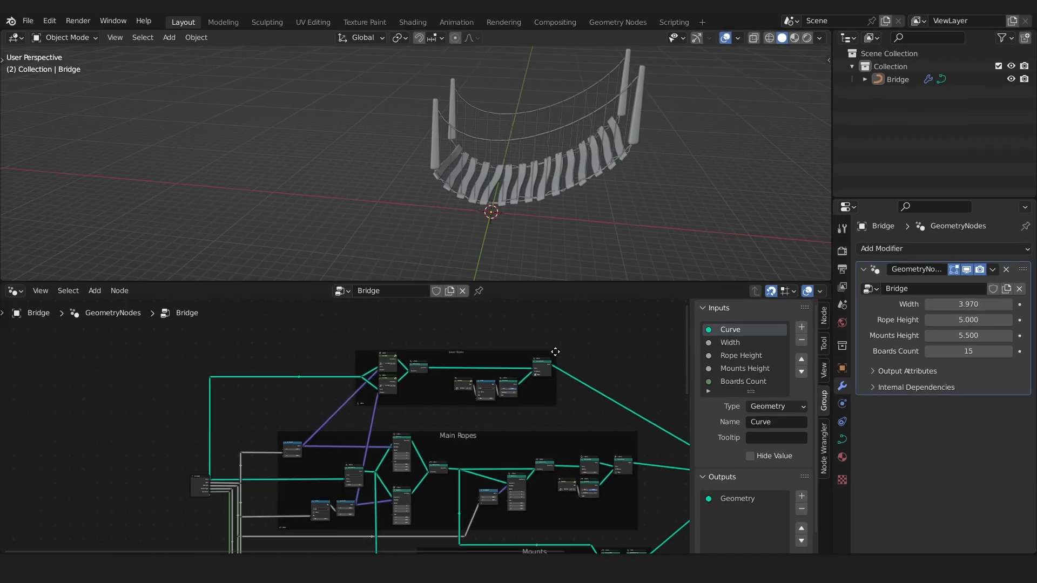
Maximize the node editor and add a reroute just after the upper Combine XYZ, where its Vector link splits.
key("ctrl+space")
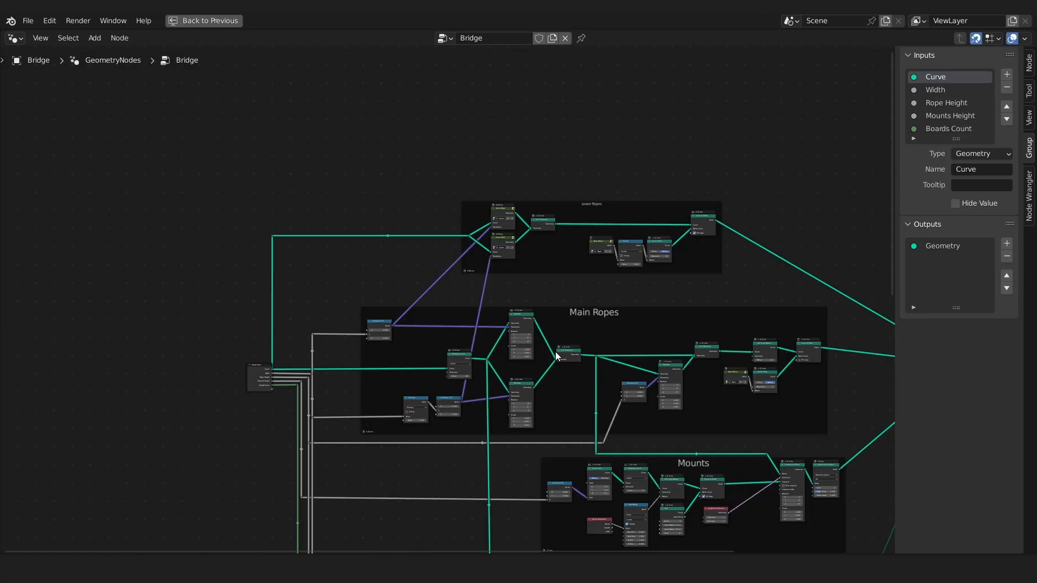
scroll(464, 319, "up", 5)
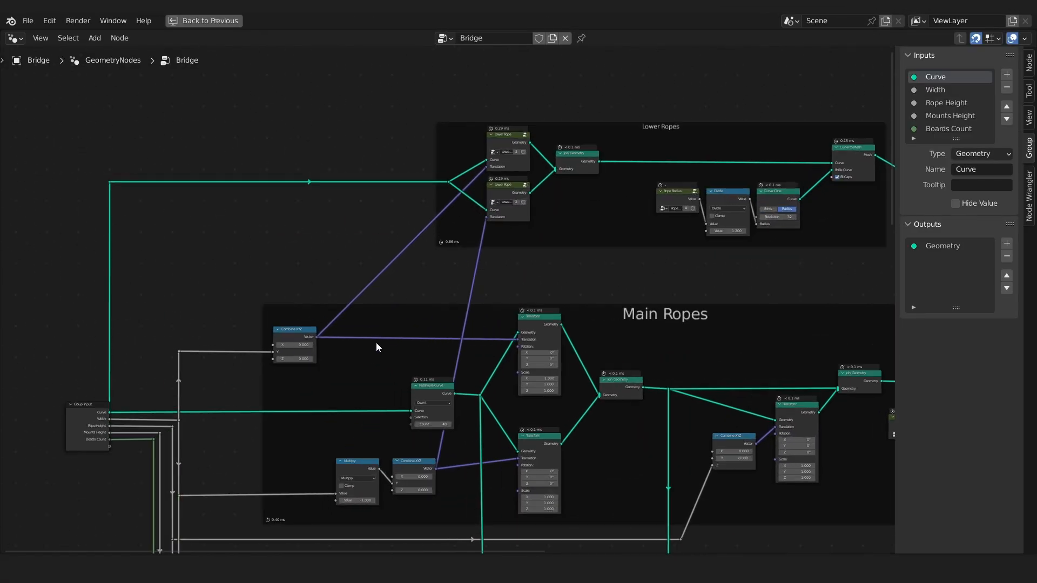
scroll(377, 347, "up", 1)
mouse_move(342, 227)
right_mouse_down("ctrl")
mouse_move(411, 312)
mouse_move(417, 359)
mouse_move(399, 380)
right_mouse_up("ctrl")
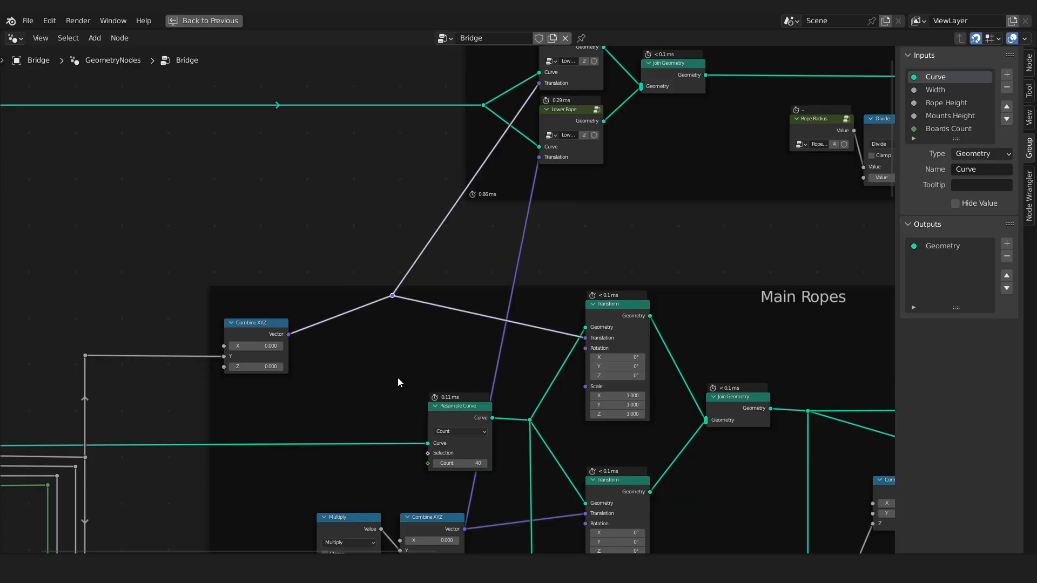
key("g")
mouse_move(422, 330)
left_mouse_down()
mouse_move(394, 298)
mouse_move(325, 328)
left_mouse_up()
right_click(382, 356)
left_click(395, 302)
Add a second reroute directly above the first, level with the upper Lower Rope's Translation input.
right_click_drag(383, 181, 468, 240, "shift")
left_click_drag(399, 195, 442, 228)
key("g")
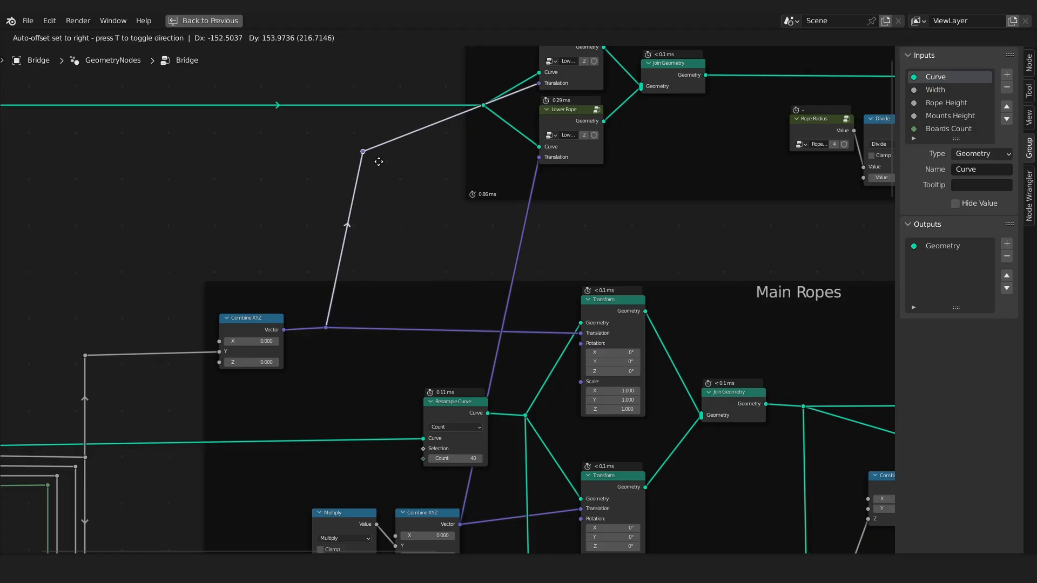
left_click(342, 102)
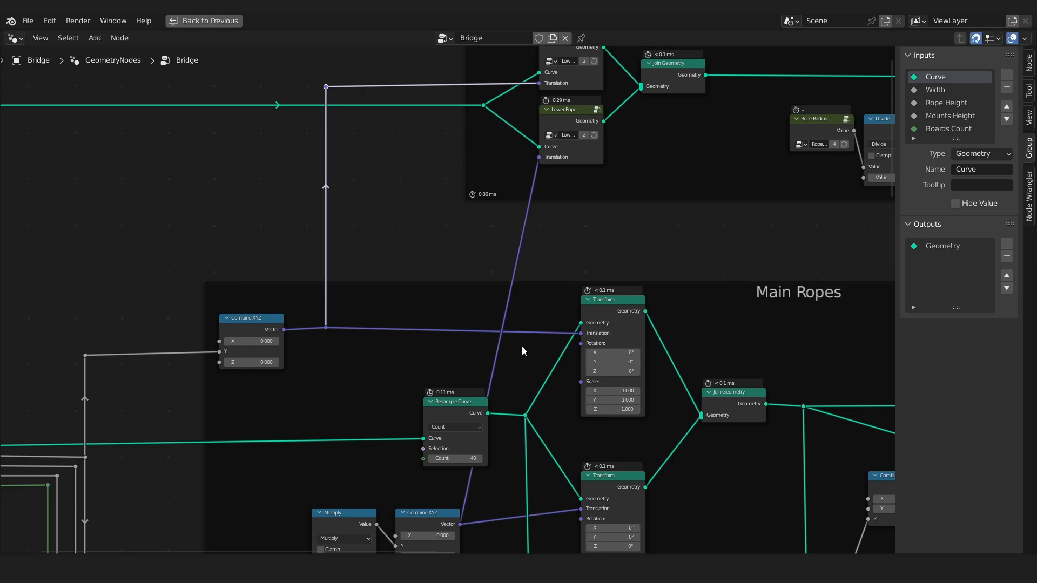
Move the -1 Multiply and its Combine XYZ closer to Group Input and add a reroute just after that Combine XYZ's Vector output.
middle_click_drag(501, 478, 540, 351)
left_click_drag(363, 352, 501, 449)
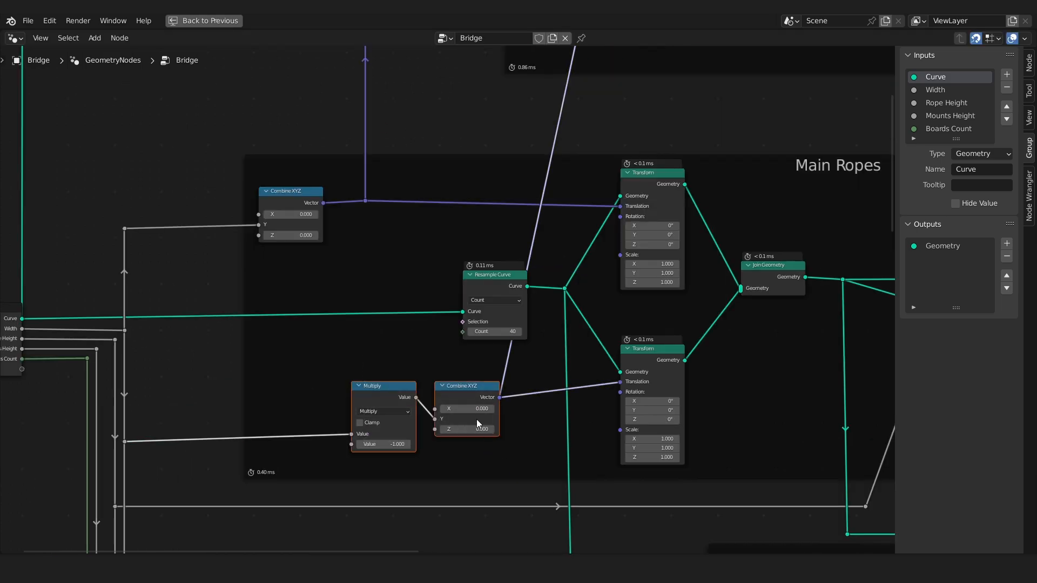
key("g")
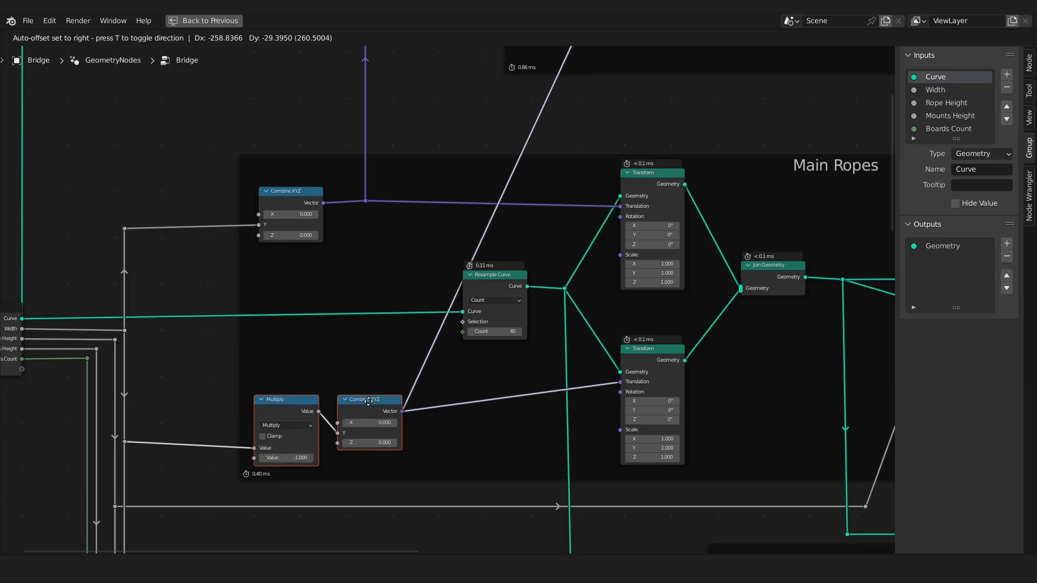
left_click(369, 399)
mouse_move(399, 350)
right_mouse_down("shift")
mouse_move(435, 361)
mouse_move(468, 428)
right_mouse_up("shift")
key("g")
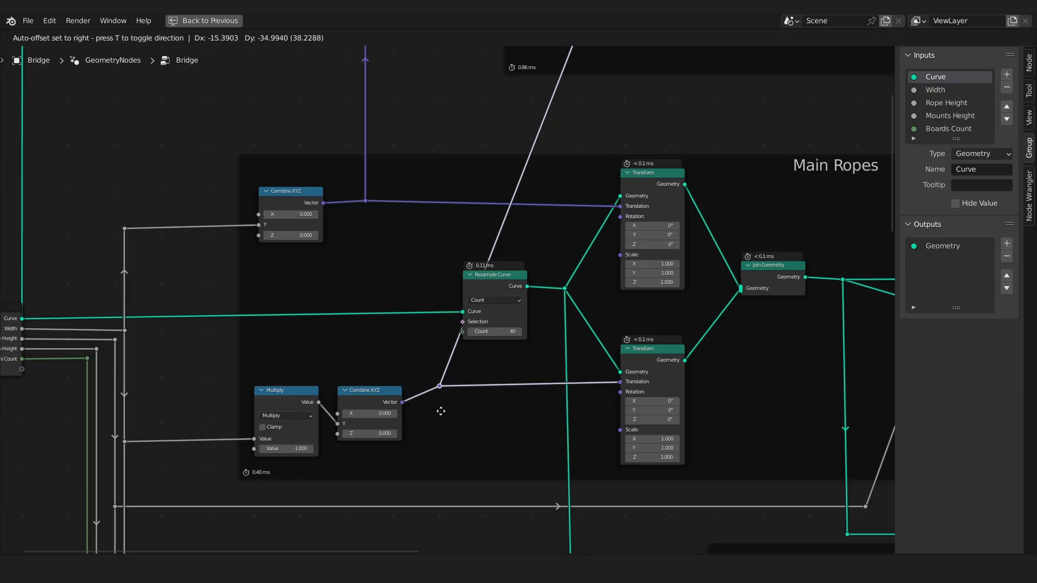
left_click(427, 424)
Add a reroute on the link to the second Lower Rope's Translation and raise it near that input's level.
scroll(502, 225, "down", 1)
middle_click_drag(515, 158, 493, 257)
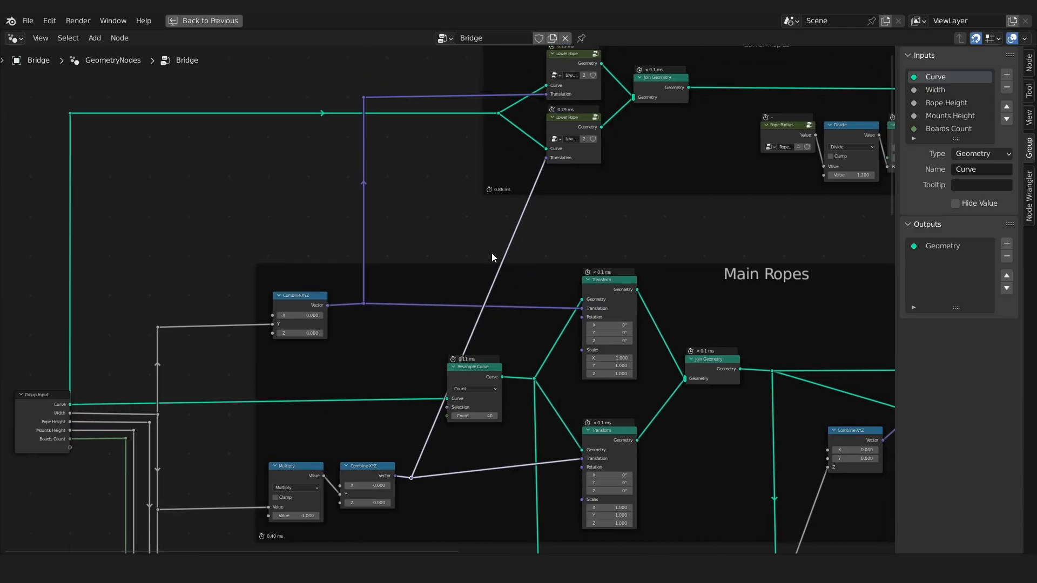
right_click_drag(466, 237, 541, 256, "shift")
left_click_drag(484, 234, 531, 255)
key("g")
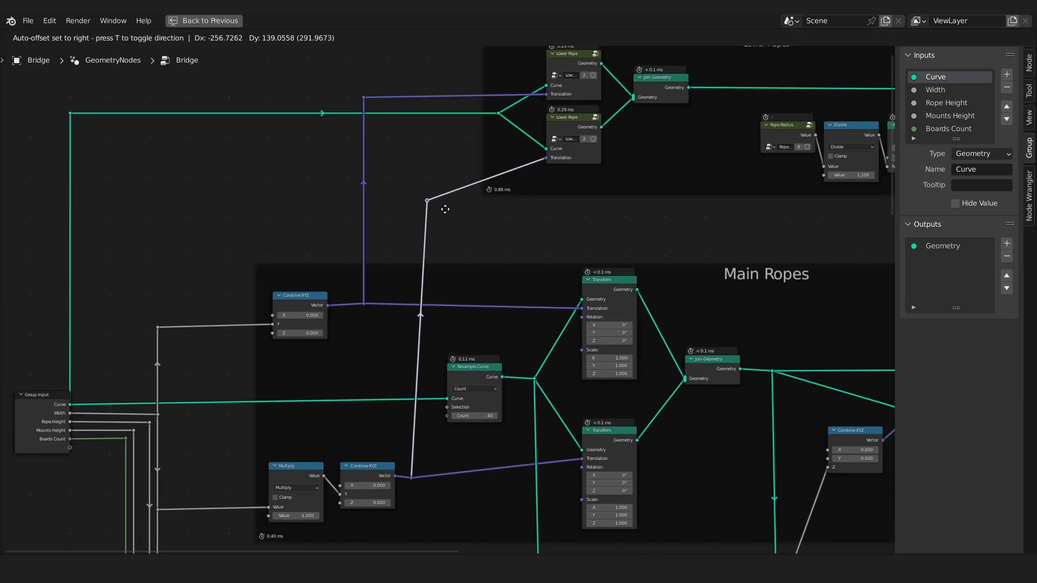
left_click(428, 174)
Nudge the lower Transform node in Main Ropes and align the second Lower Rope's Translation reroute vertically above its source reroute.
left_click_drag(608, 438, 608, 448)
scroll(608, 449, "down", 1)
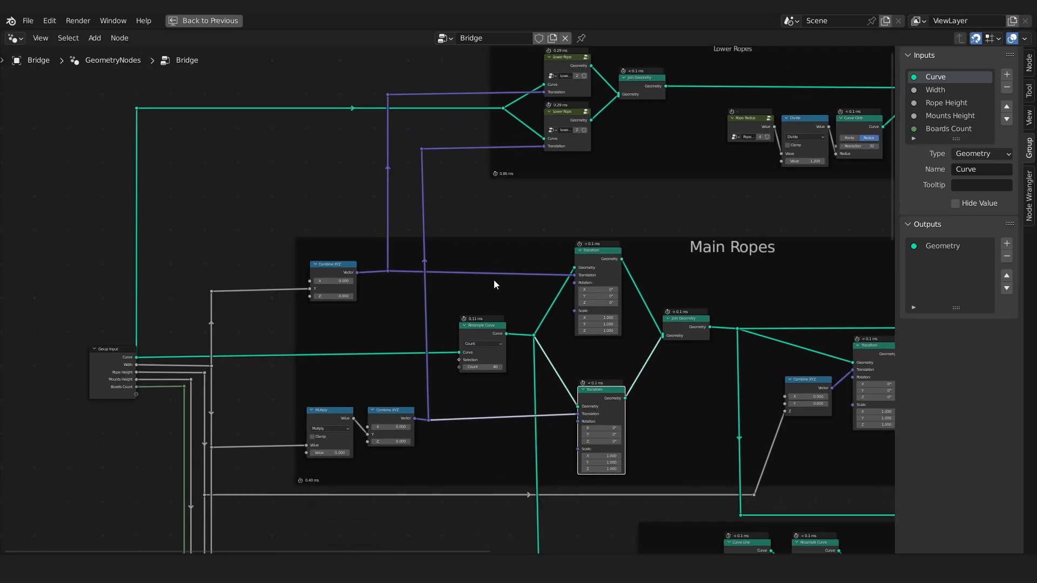
left_click_drag(424, 151, 435, 160)
left_click(435, 159)
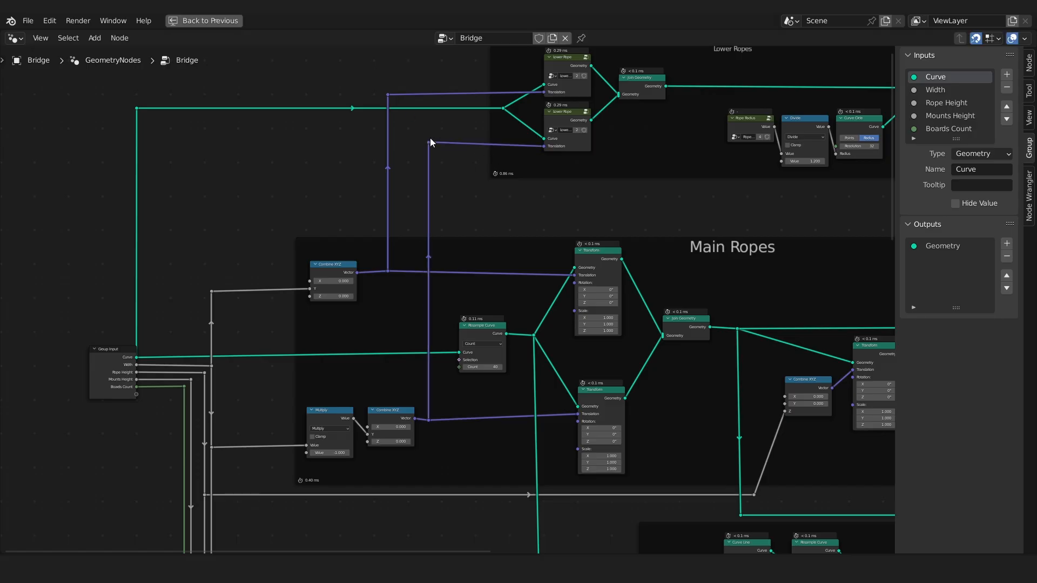
scroll(419, 158, "up", 2)
scroll(482, 190, "down", 1)
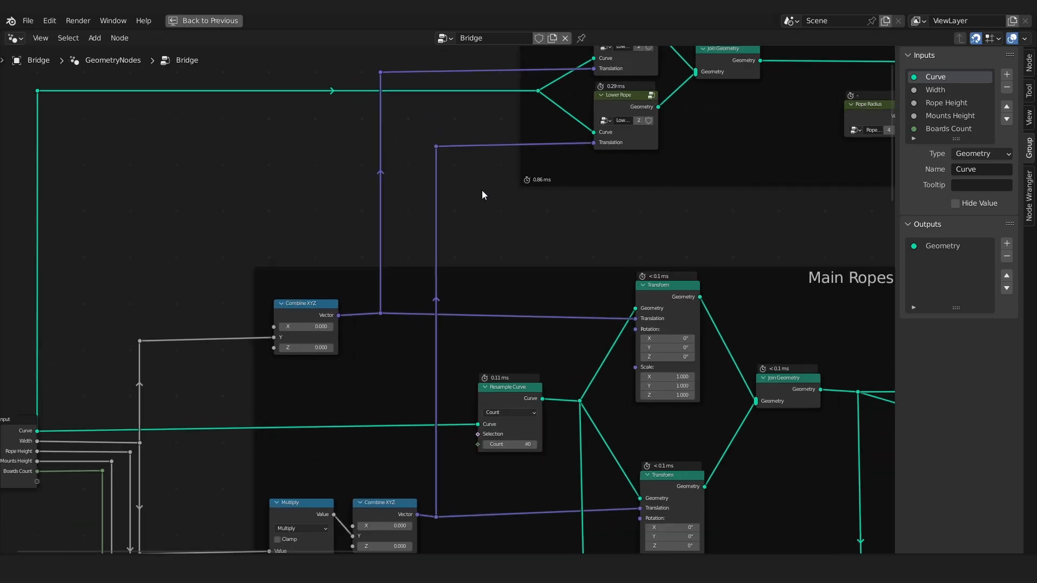
scroll(482, 190, "down", 5)
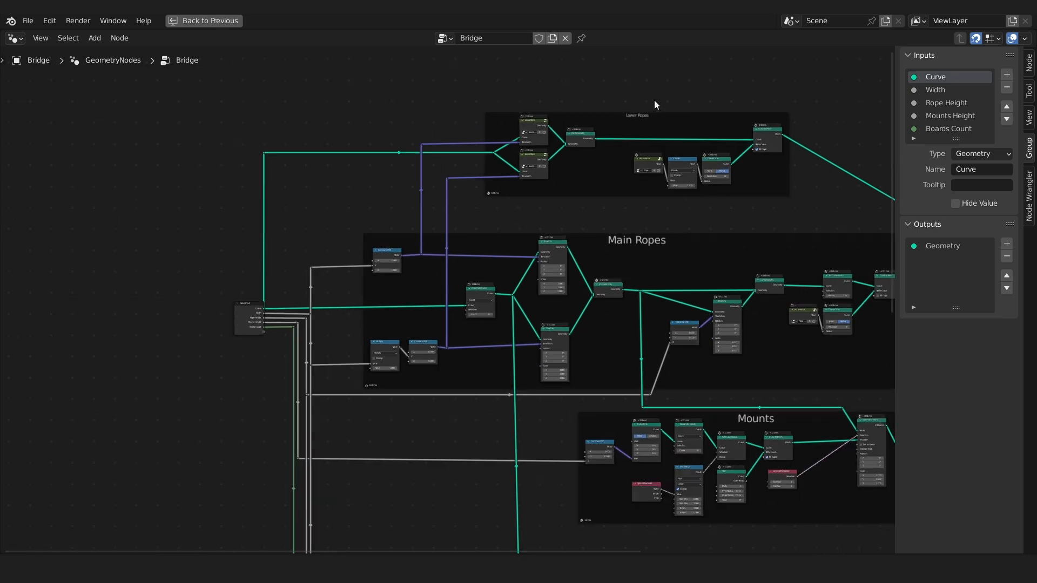
Set the Lower Ropes frame's label size to 64 and restore the normal editor layout.
scroll(645, 124, "up", 2)
middle_click_drag(641, 109, 443, 135)
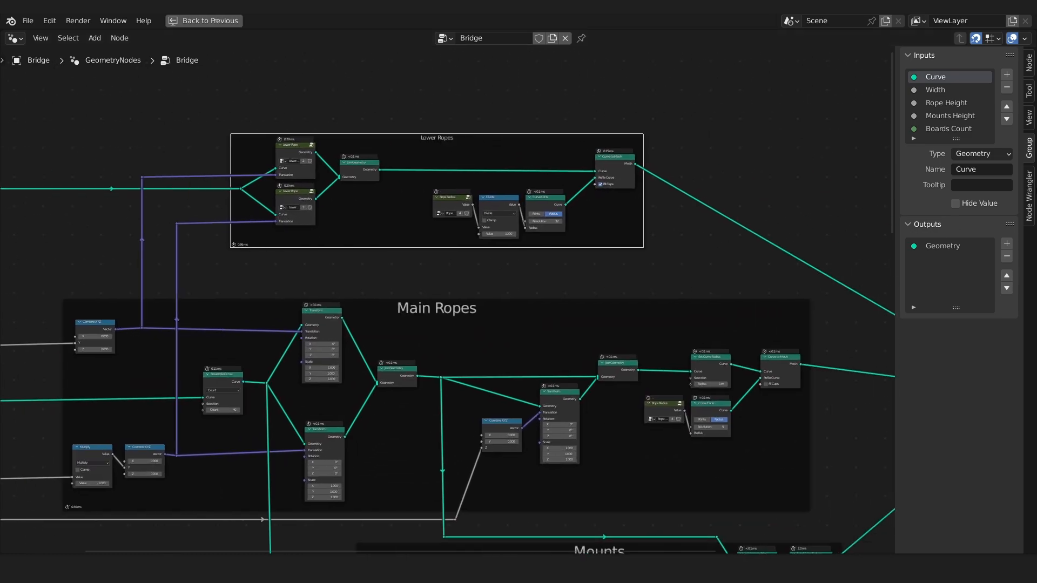
left_click(1029, 69)
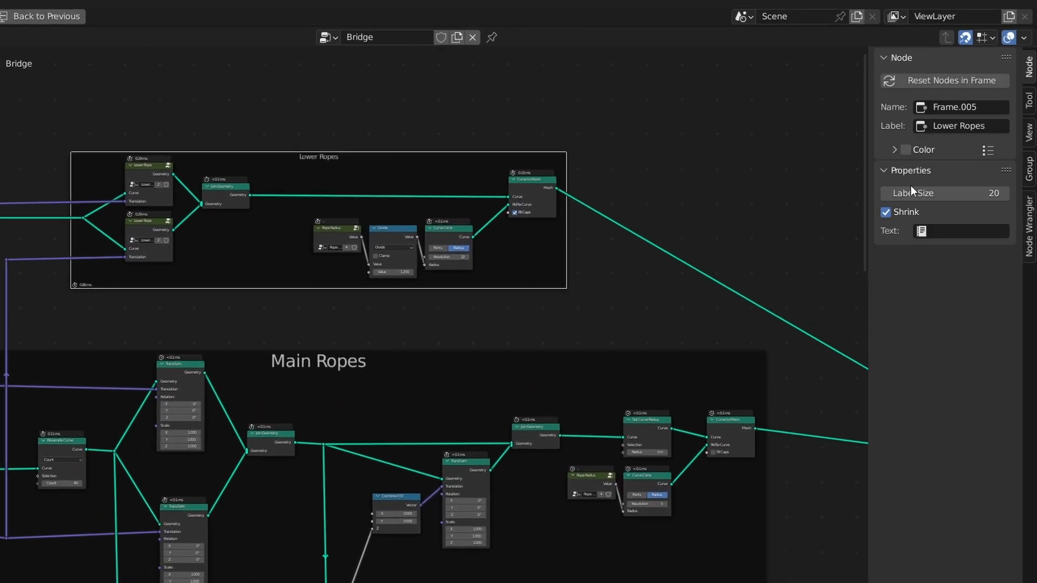
left_click_drag(910, 186, 951, 186)
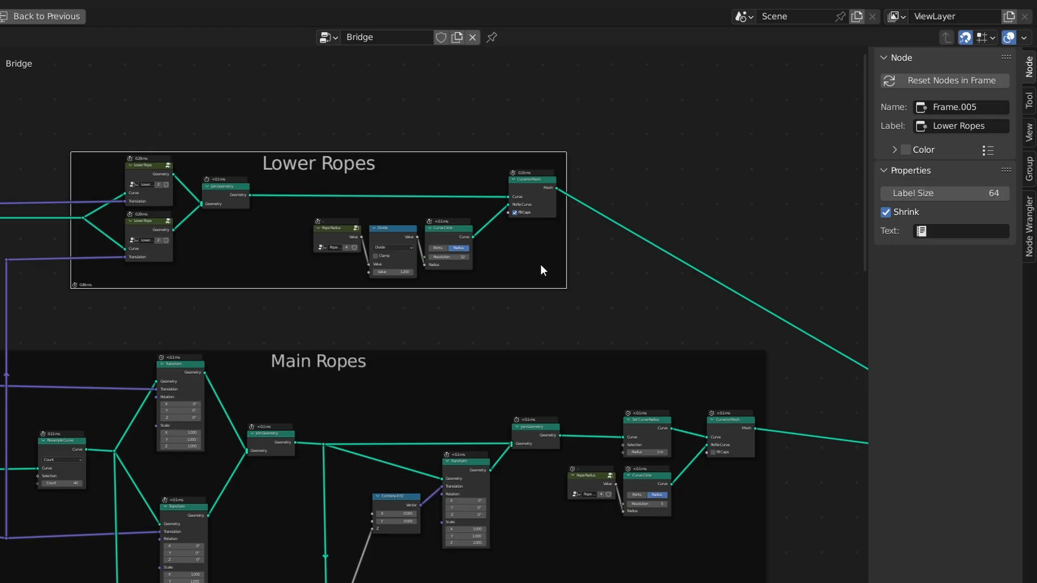
left_click(506, 125)
key("ctrl+space")
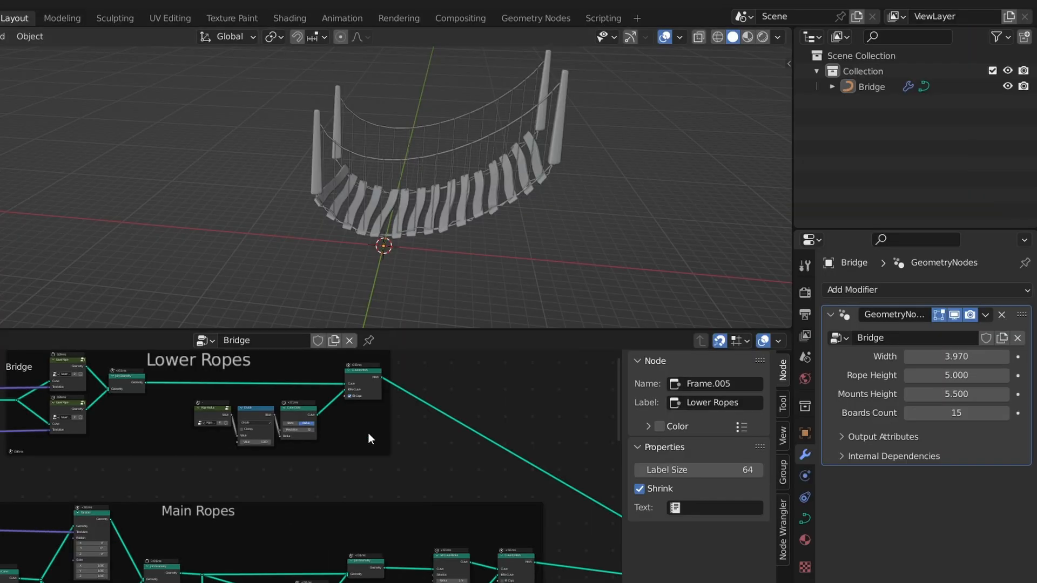
Inspect the bridge's boards and lower ropes from several angles, along with the Lower Rope nodes in their frame.
scroll(368, 433, "down", 7)
middle_click_drag(348, 443, 393, 437)
scroll(422, 244, "up", 4)
middle_click_drag(422, 244, 485, 238)
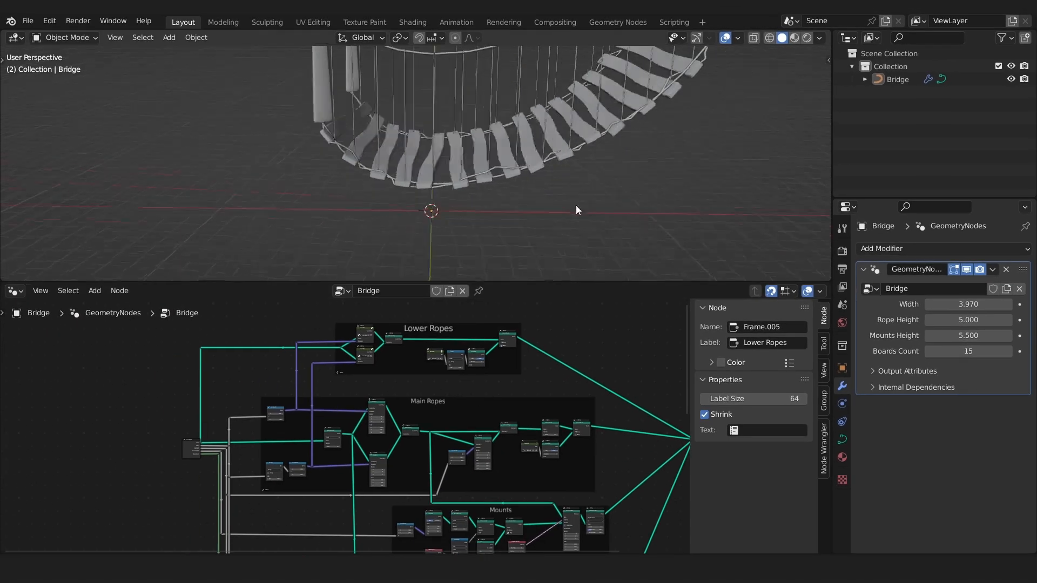
middle_click_drag(576, 206, 545, 212)
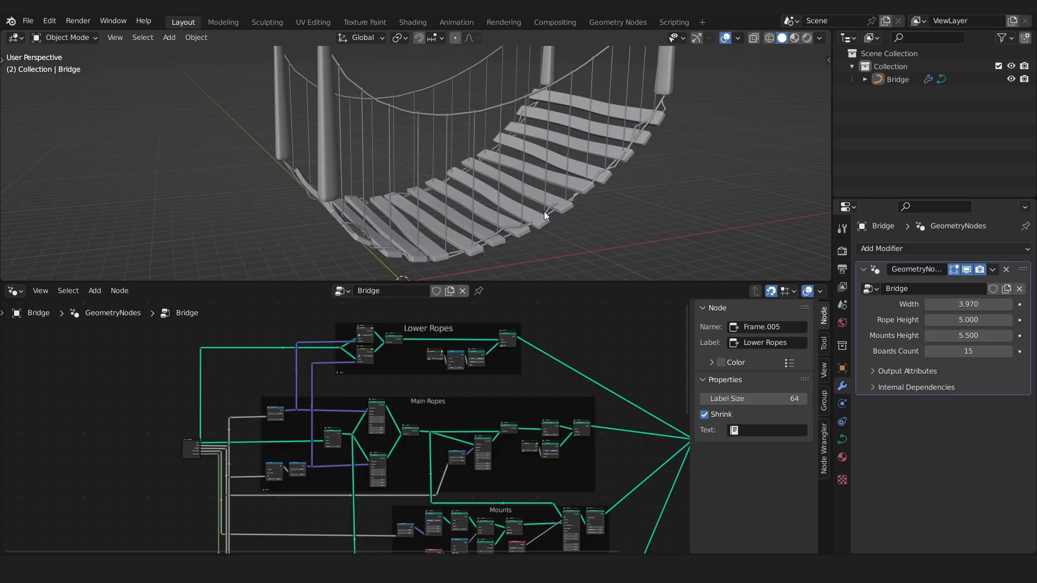
scroll(356, 335, "up", 5)
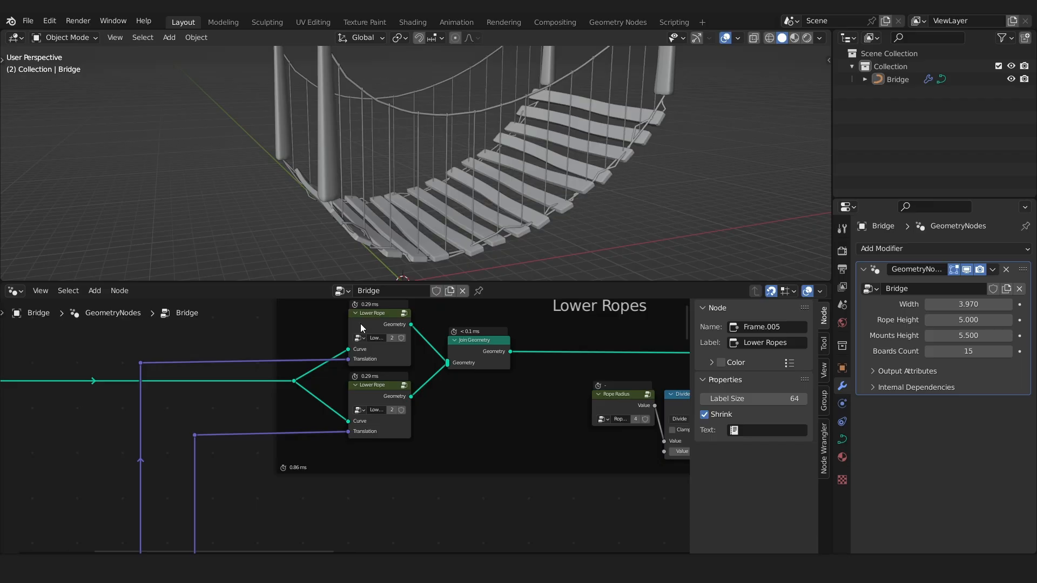
Examine the node setup inside the upper Lower Rope group, including its nested Rope and Noise groups.
left_click(361, 323)
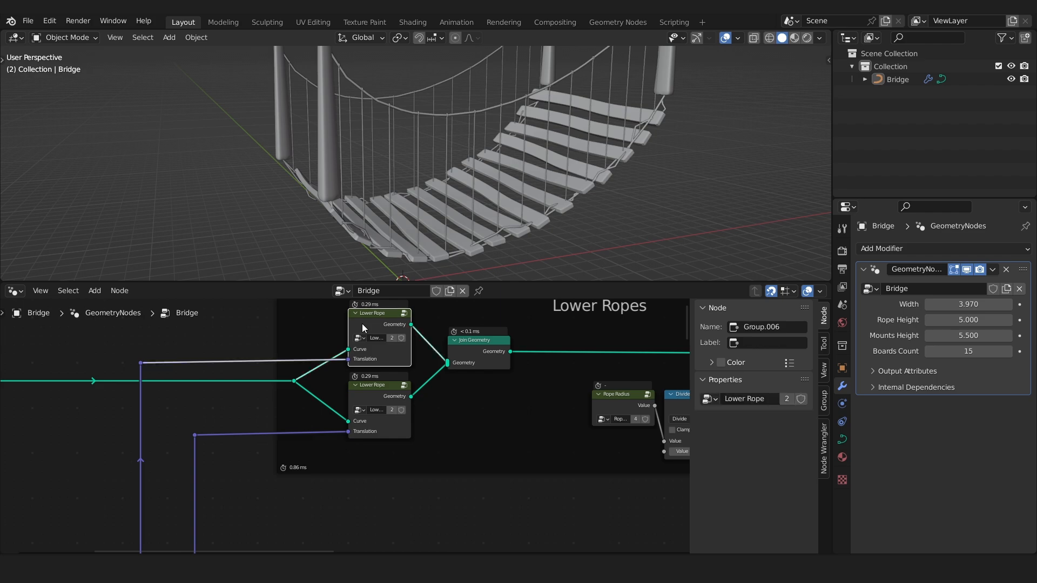
key("Tab")
left_click(451, 372)
key("Tab")
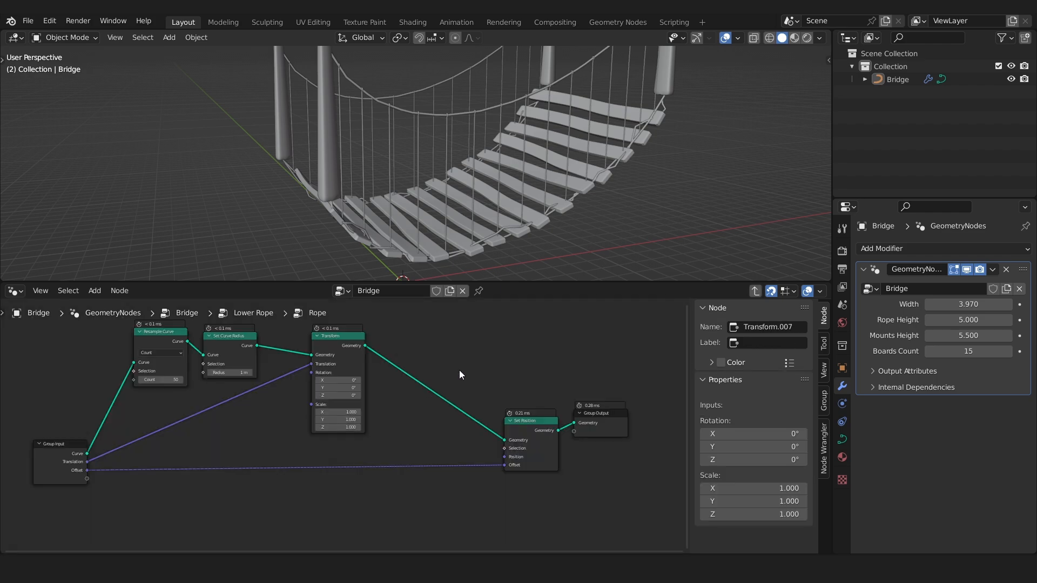
key("Tab")
left_click(326, 426)
key("Tab")
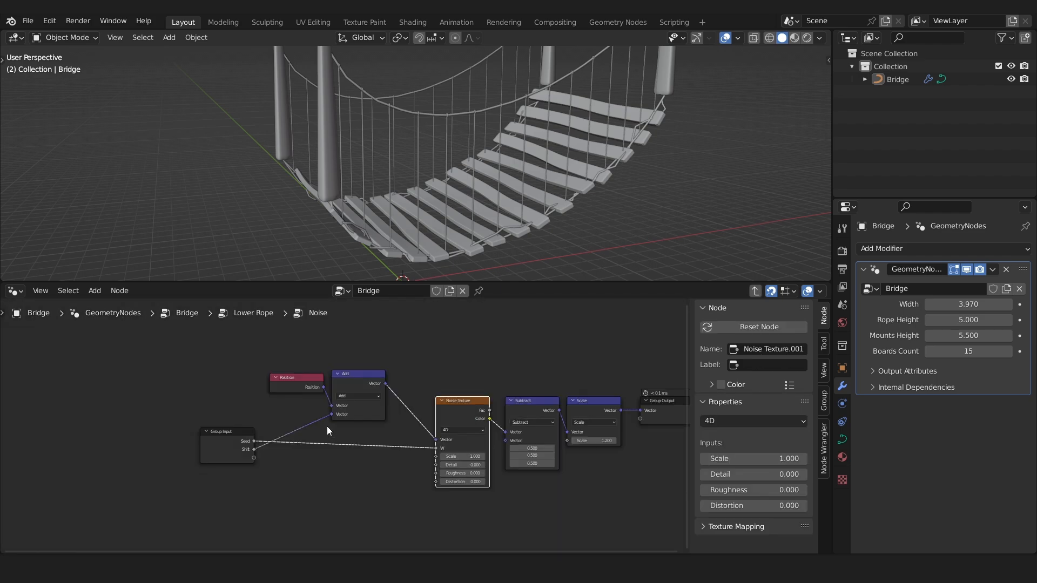
key("Tab")
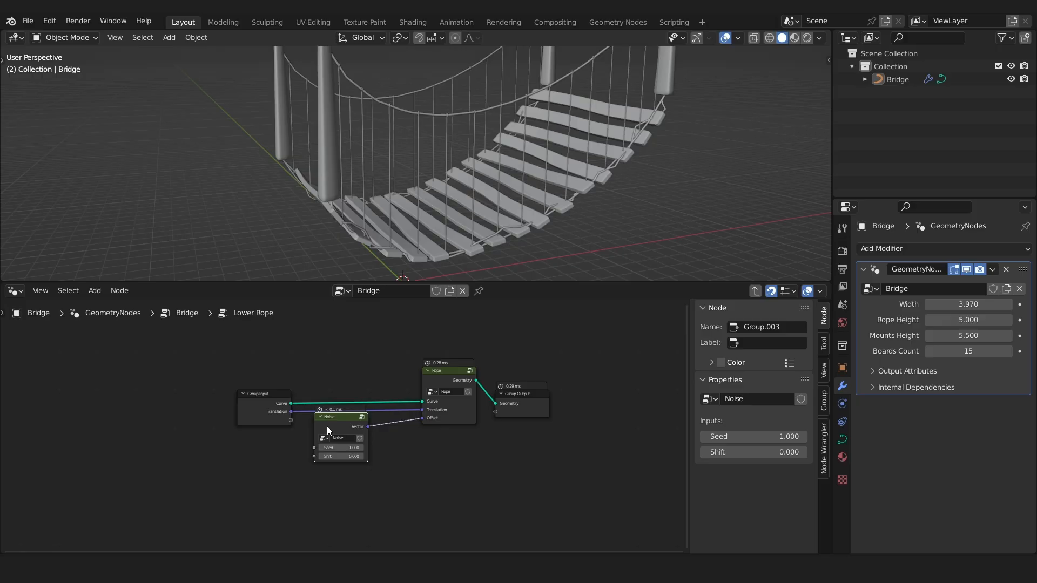
left_click(264, 401)
key("Tab")
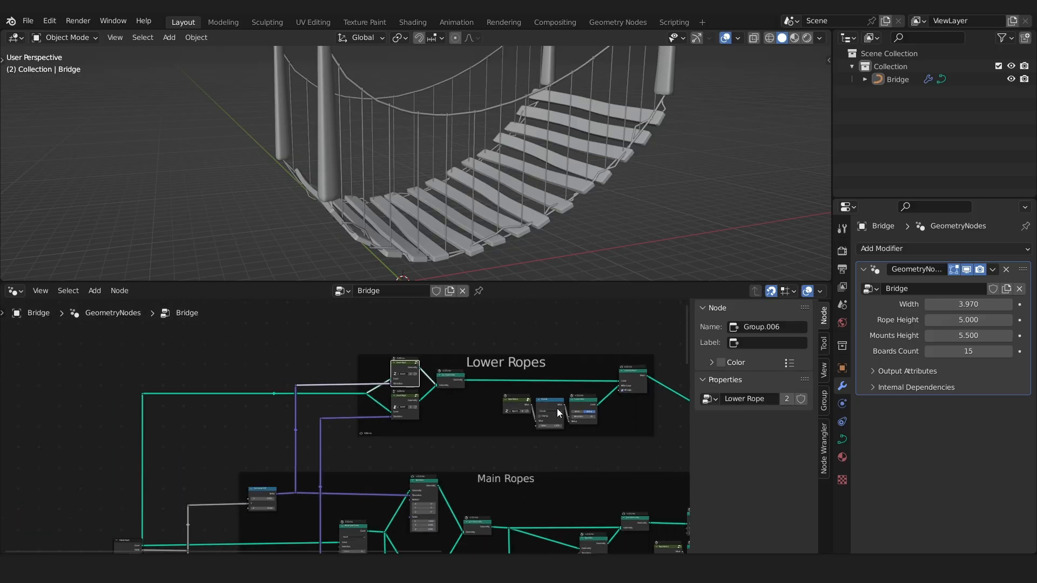
middle_click_drag(556, 408, 439, 423)
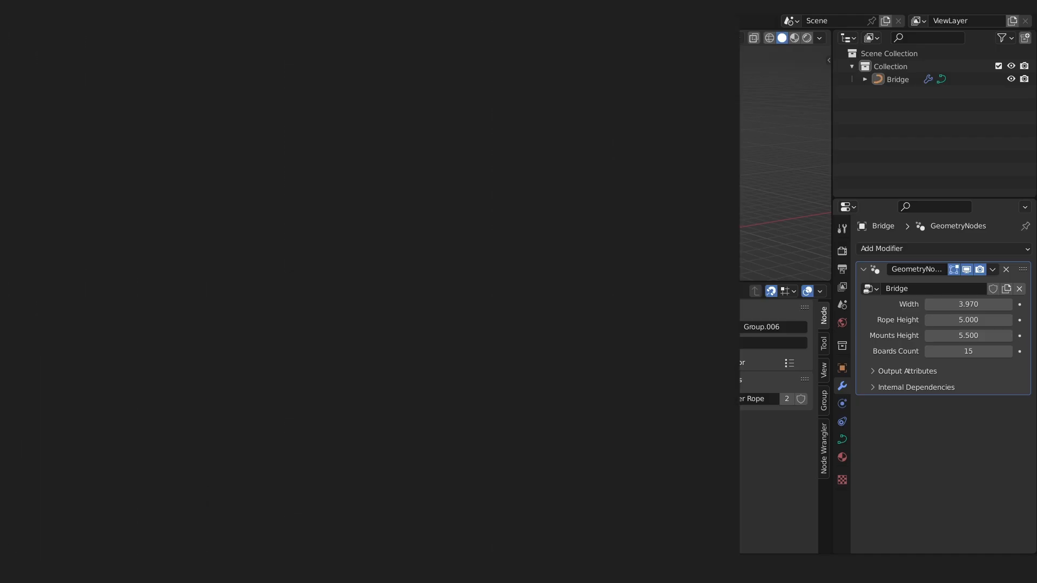
scroll(286, 386, "up", 3)
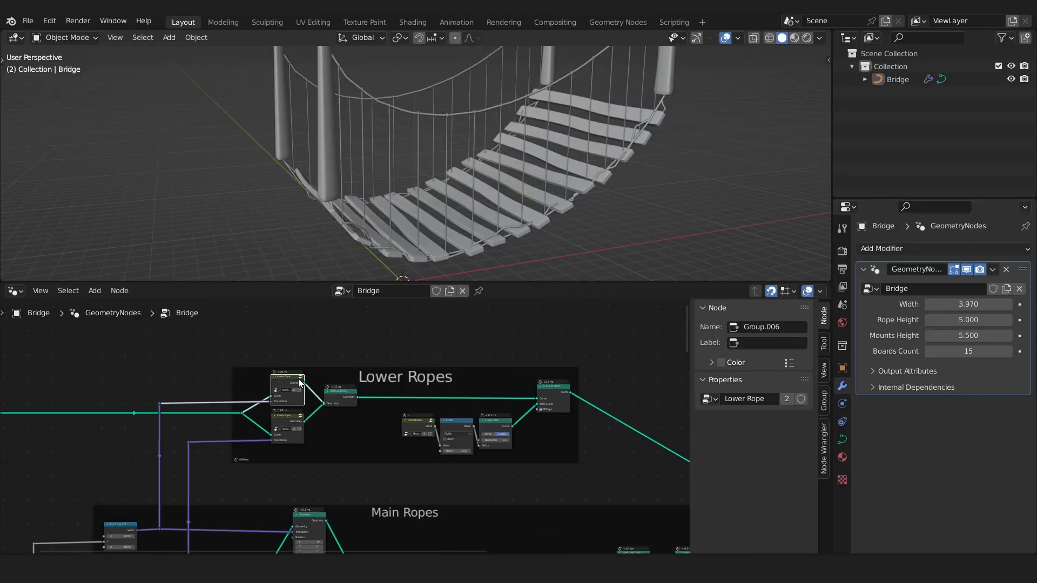
Expose the Noise node's Seed and Shift as inputs of the Lower Rope group and return to the Bridge node tree.
key("Tab")
scroll(342, 440, "up", 2)
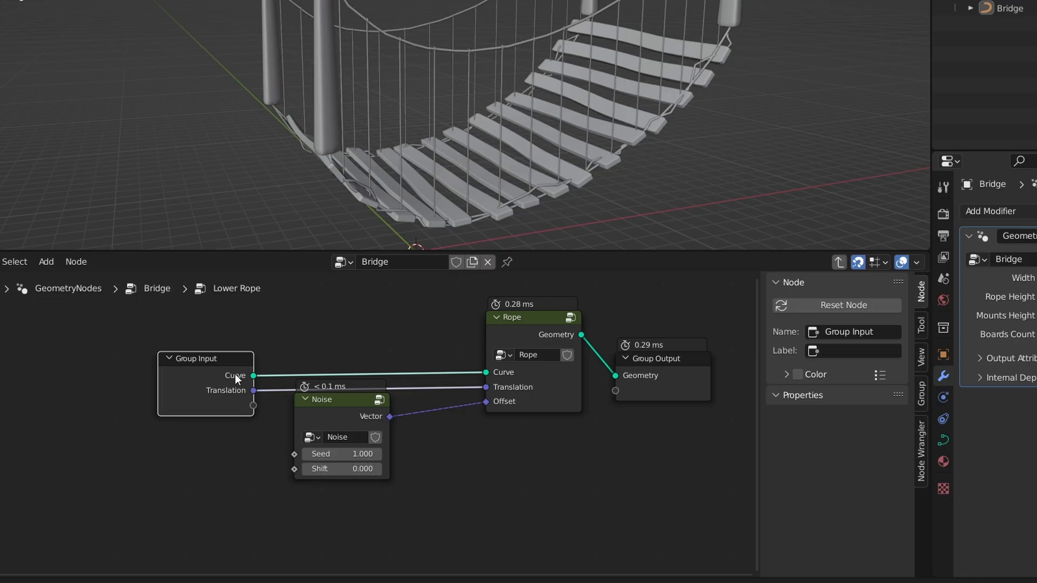
key("Tab")
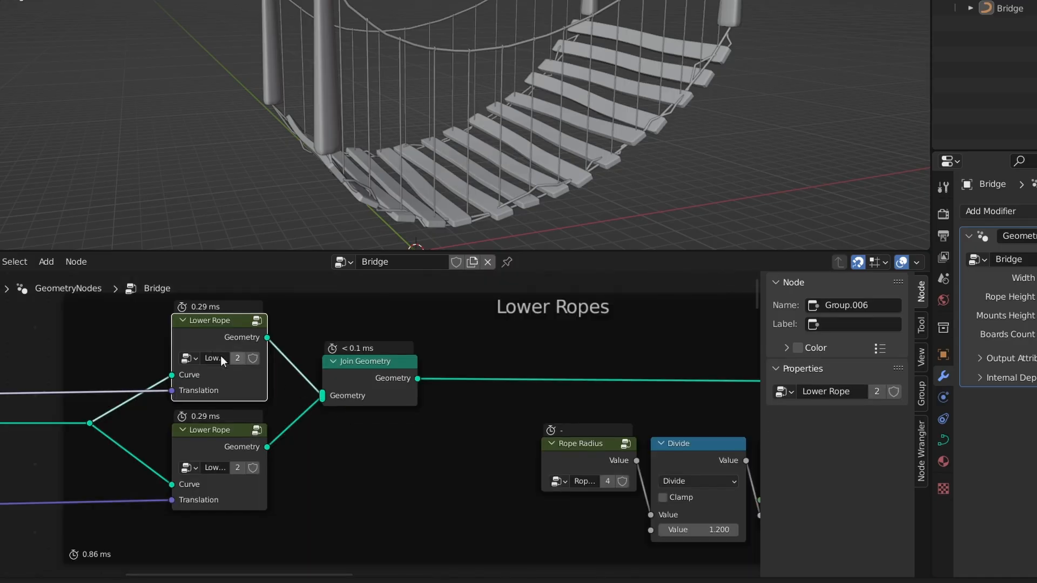
key("Tab")
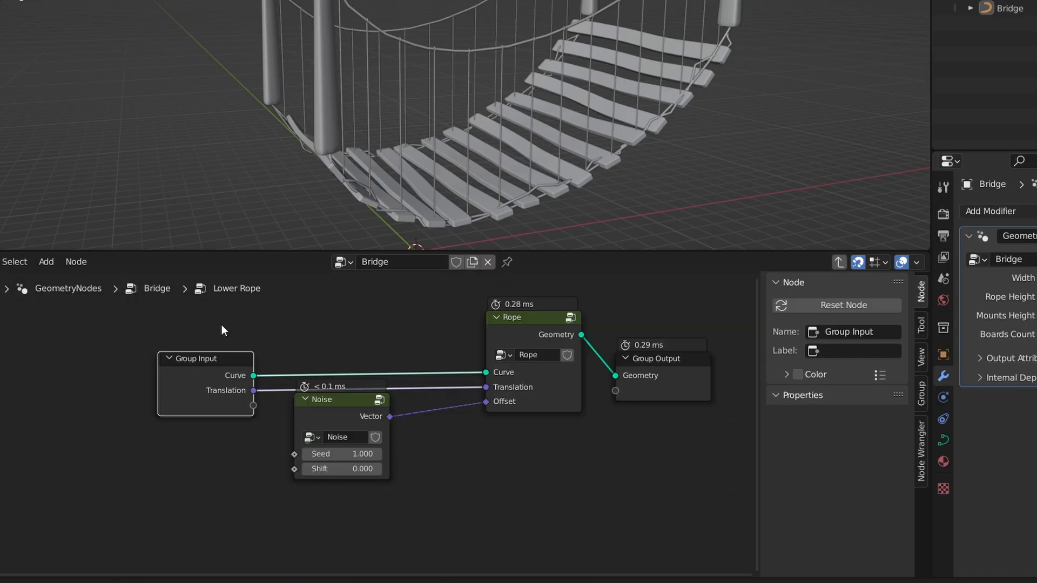
scroll(291, 448, "up", 1)
left_click_drag(297, 456, 248, 418)
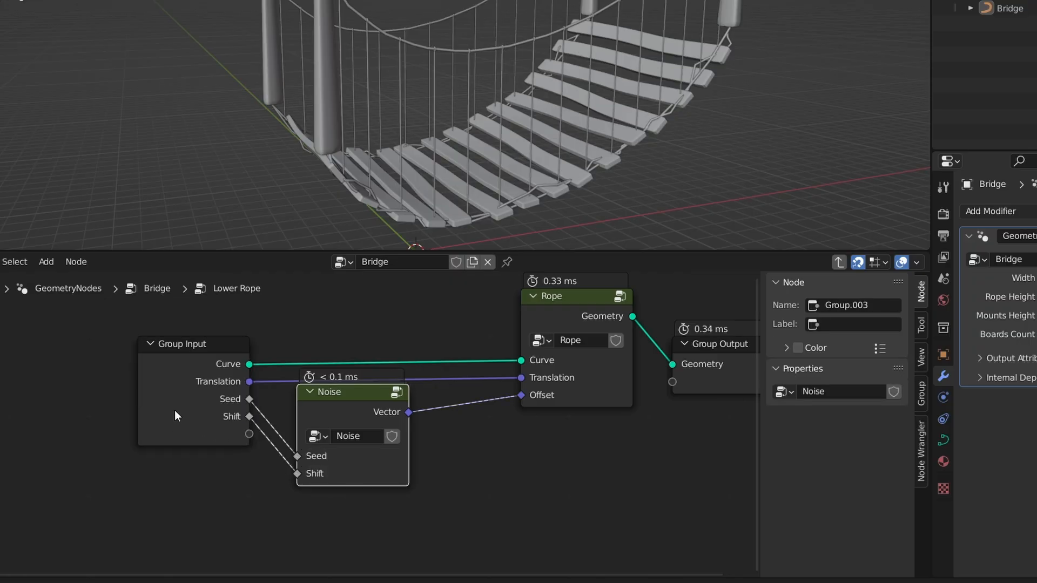
left_click(181, 397)
key("Tab")
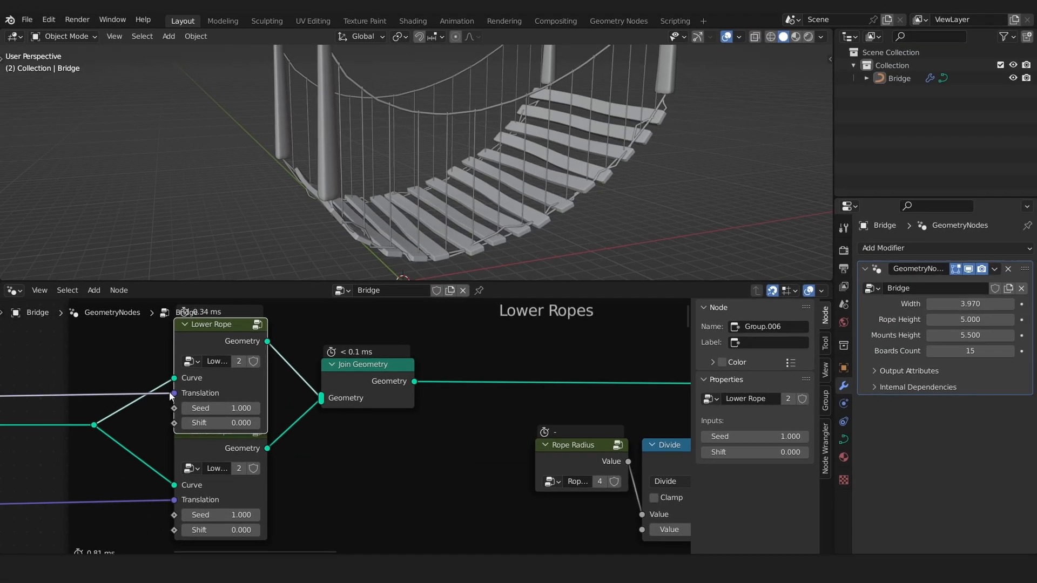
Space the two Lower Rope nodes apart vertically within the Lower Ropes frame so they no longer overlap.
left_click_drag(226, 447, 226, 465)
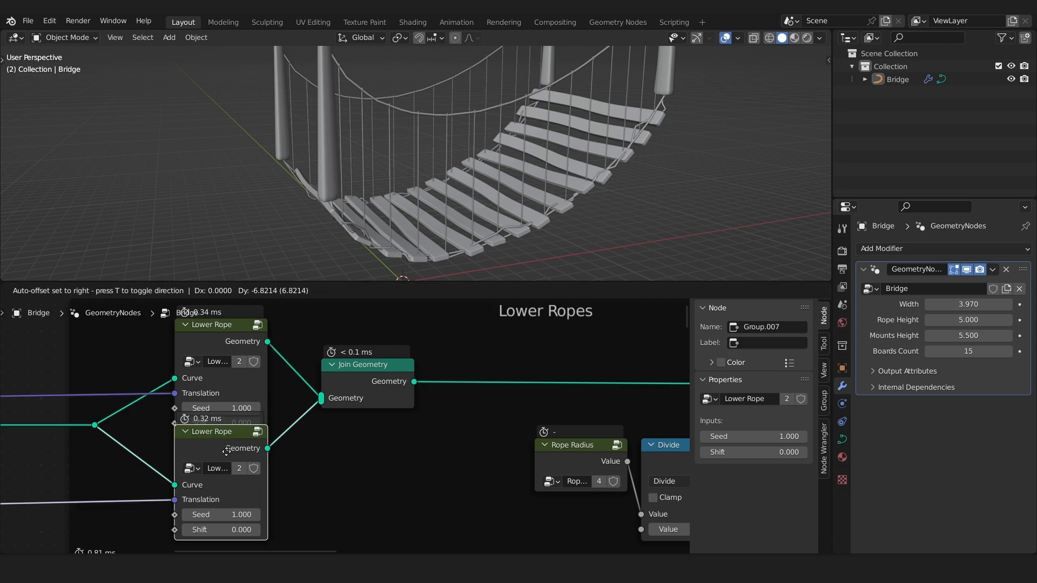
left_click_drag(226, 338, 230, 368)
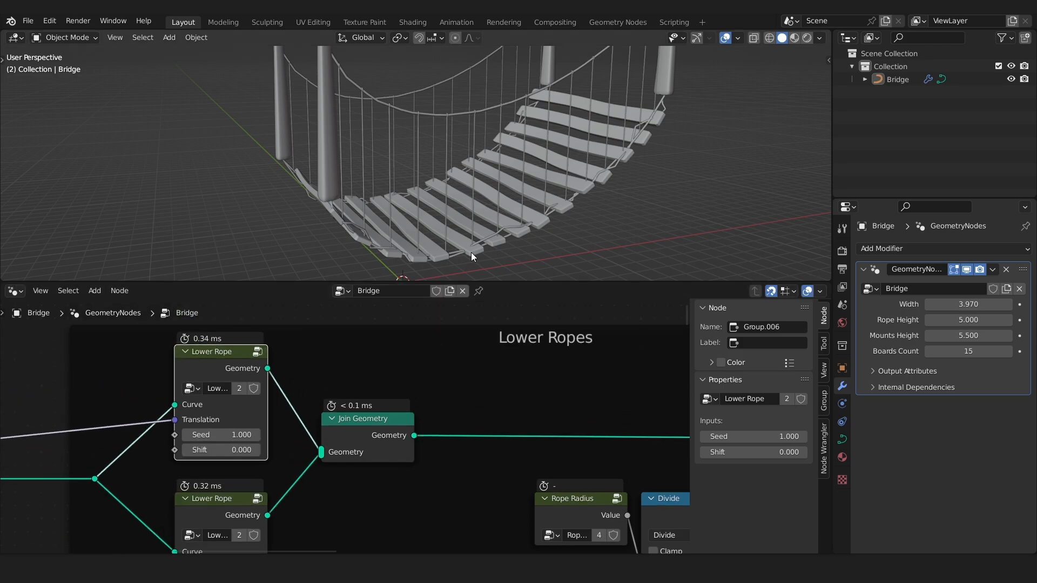
Try varying the Seed on the upper and lower Lower Rope nodes in turn, cancelling each change.
middle_click_drag(239, 434, 335, 354)
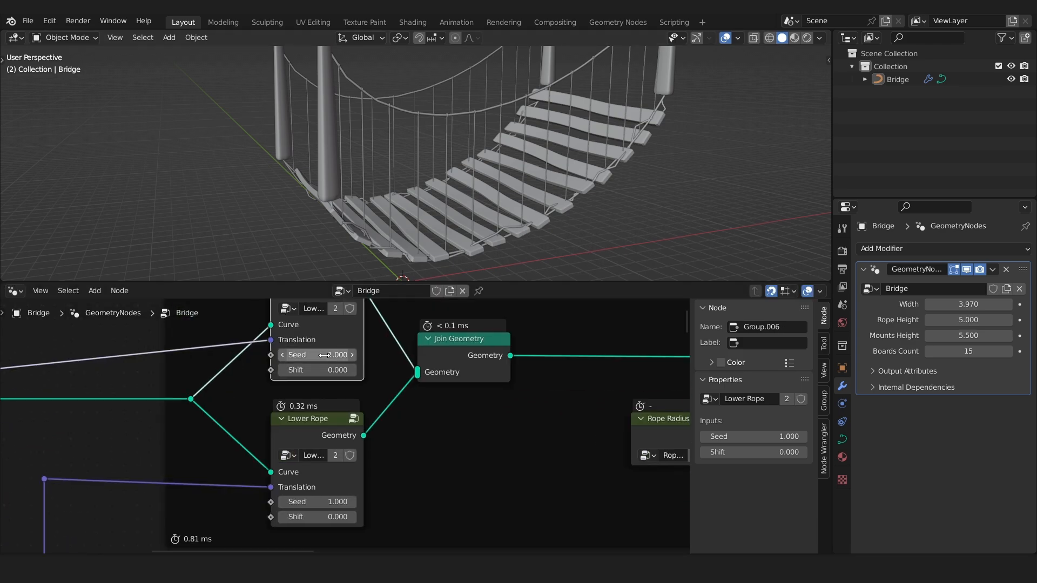
left_click_drag(335, 354, 356, 355)
right_click(335, 355)
left_click_drag(317, 503, 340, 503)
right_click(317, 503)
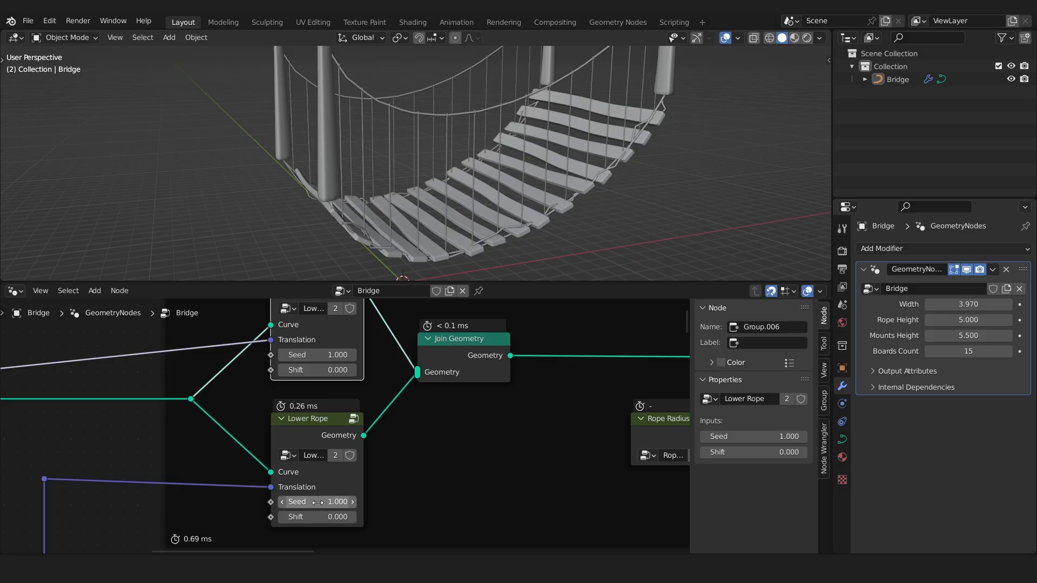
left_click(318, 354)
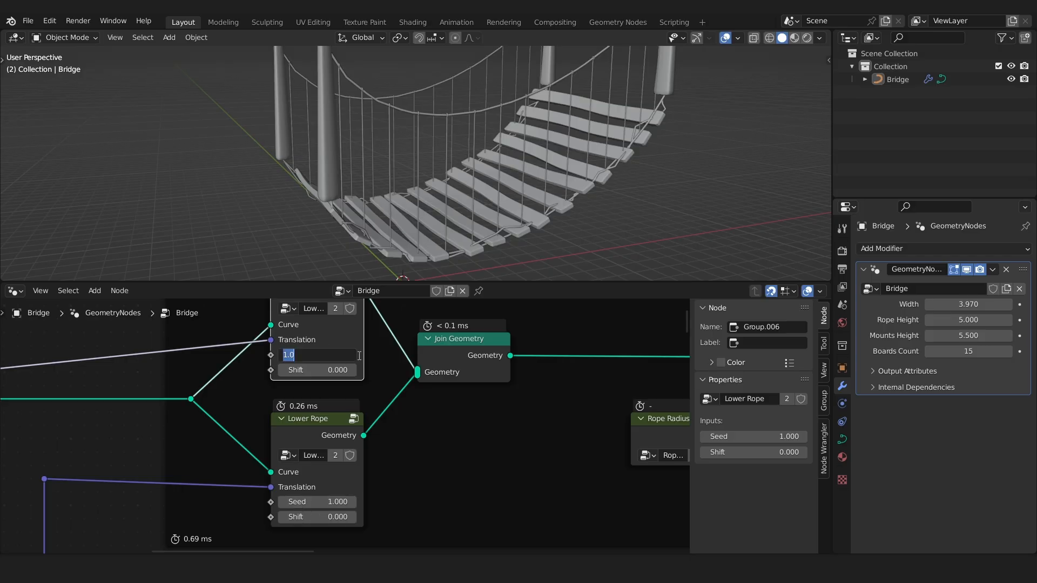
key("Escape")
Try a Seed of 3.2 on the upper Lower Rope node and 1.3 on the lower one, undoing each change.
mouse_move(317, 355)
left_mouse_down()
mouse_move(344, 355)
mouse_move(330, 355)
left_mouse_up()
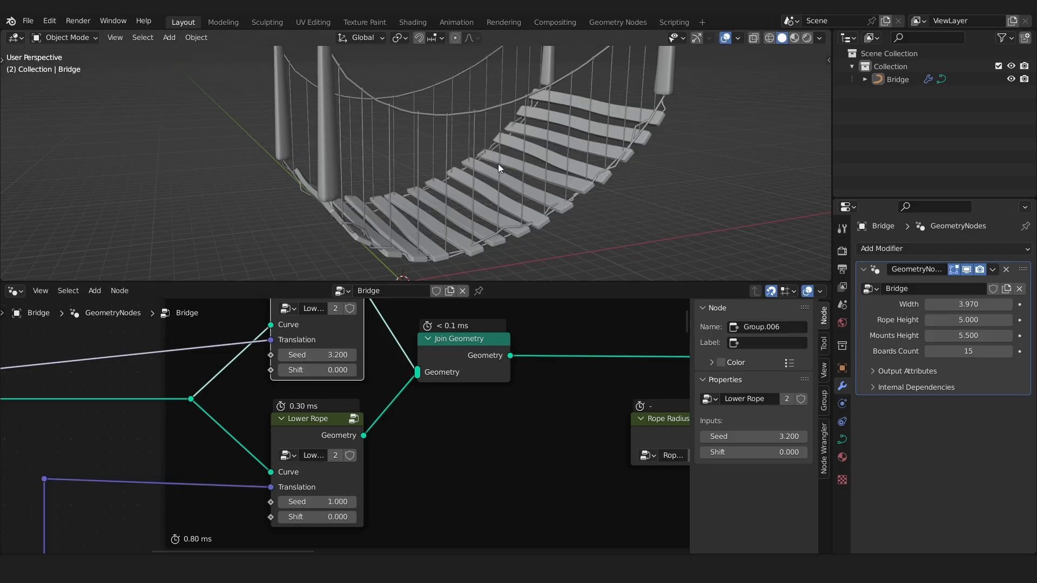
key("ctrl+z")
left_click_drag(311, 502, 316, 502)
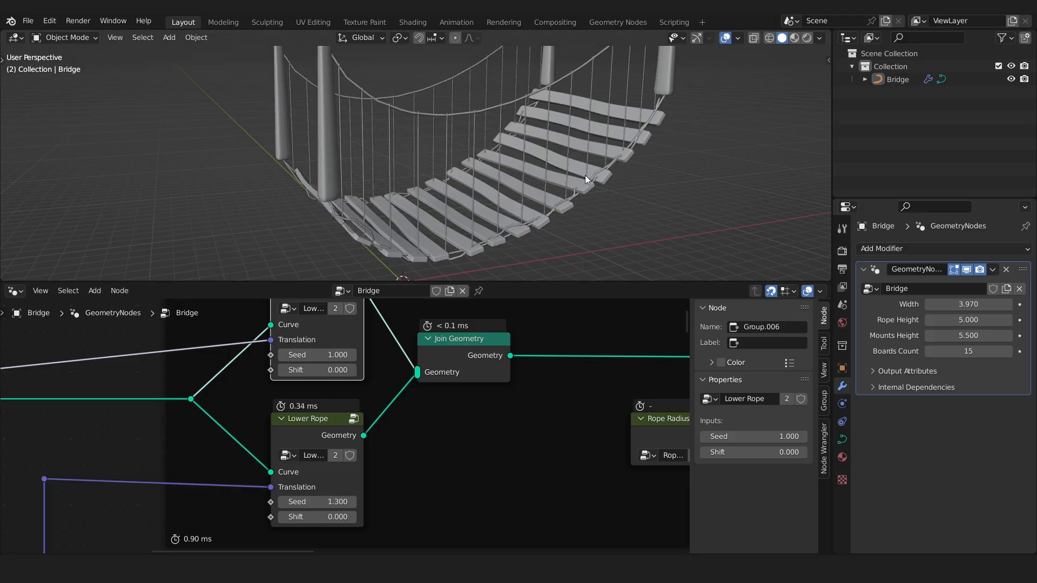
key("ctrl+z")
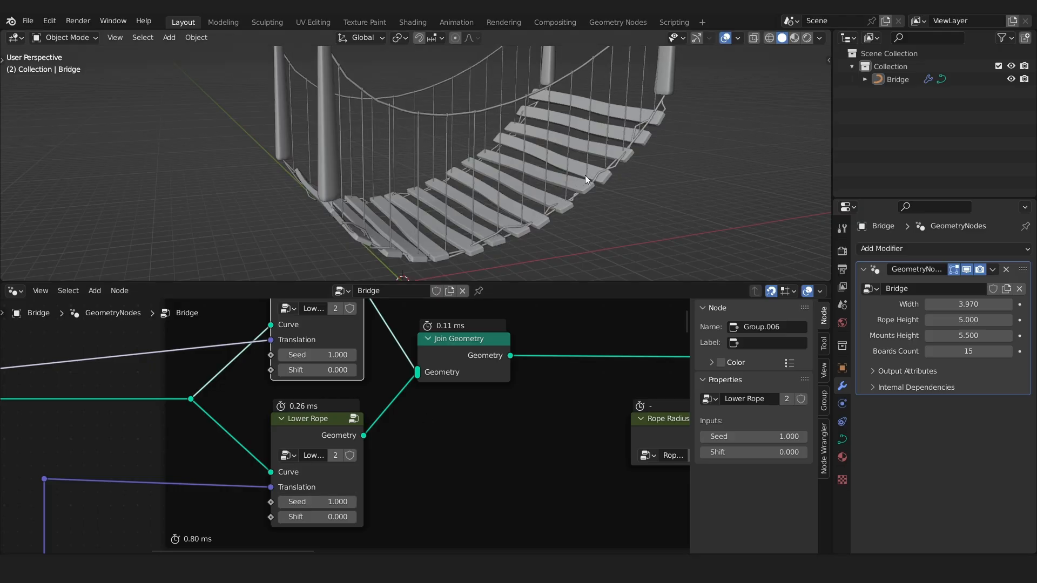